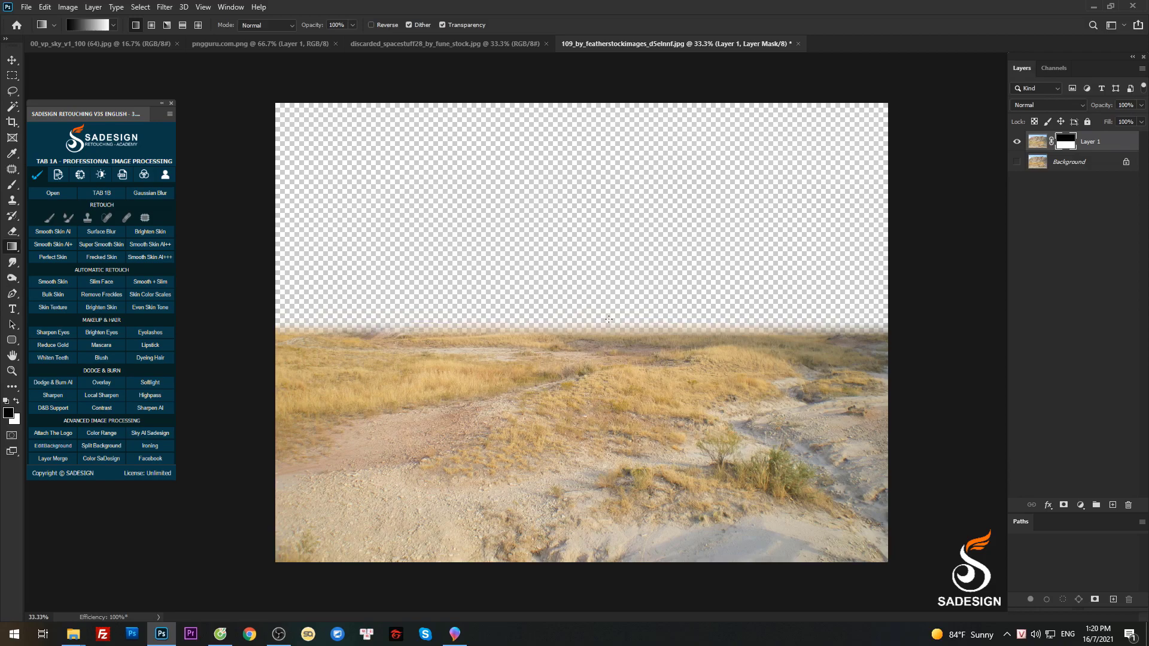
Copy the whole cloudy sky image into the desert document and place it beneath the masked desert layer
click(425, 45)
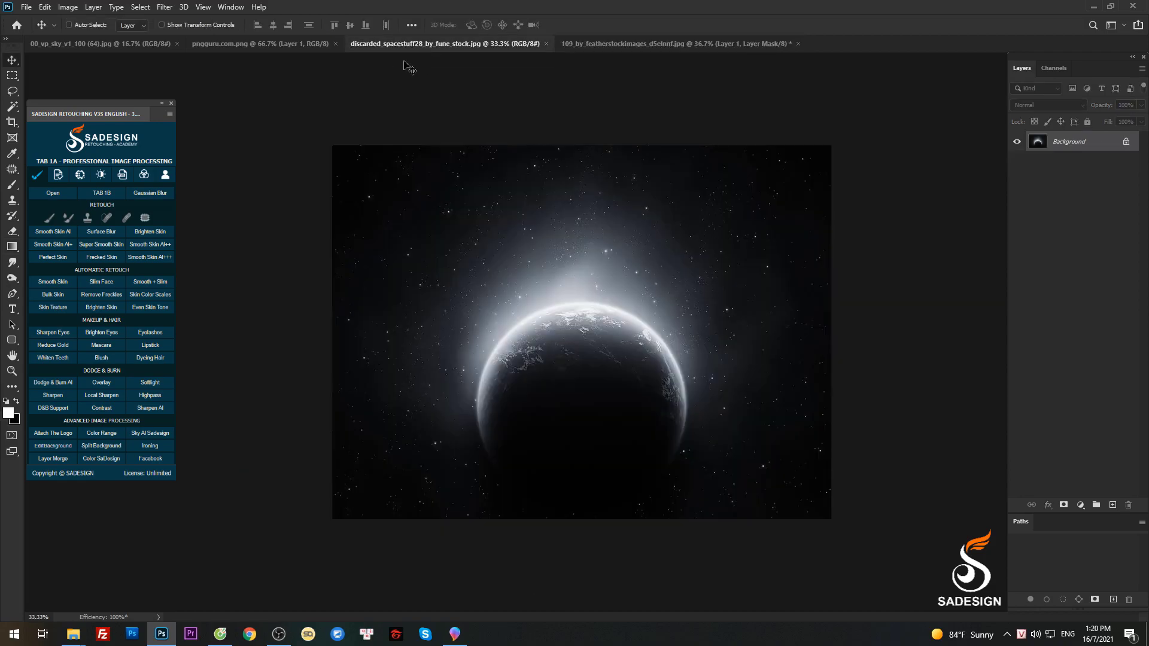
click(236, 44)
click(143, 45)
key(ctrl+a)
drag(490, 233, 623, 261)
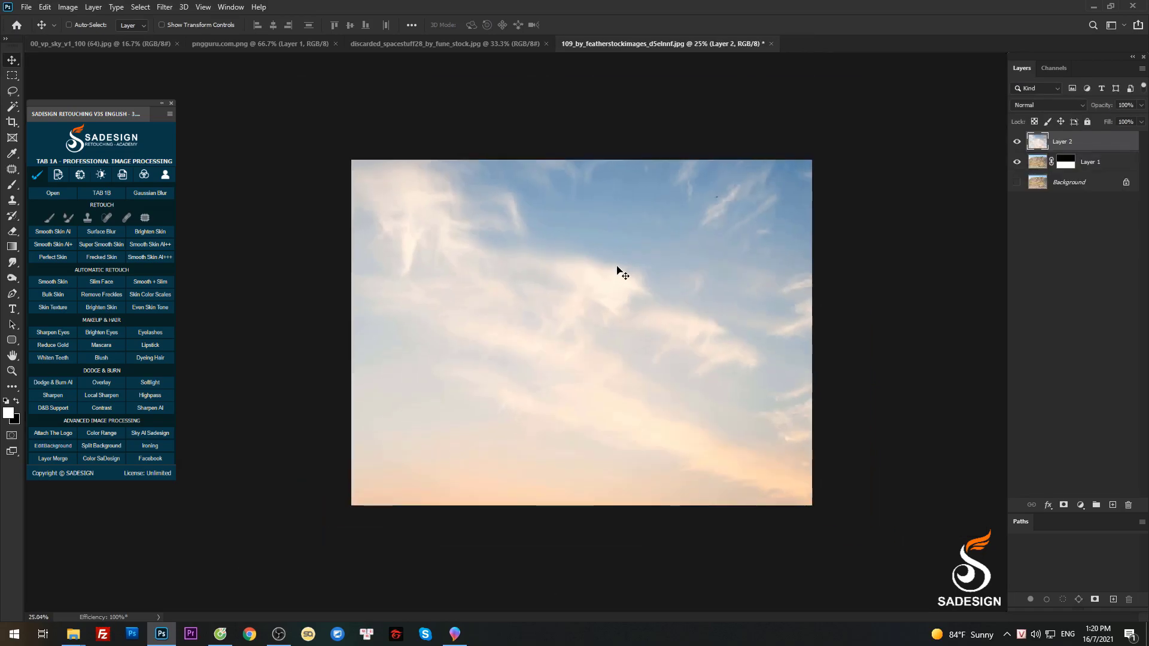
drag(1053, 143, 1054, 172)
Scale the sky layer down, fit it behind the desert horizon, and flip it horizontally
scroll(594, 340, down, 2)
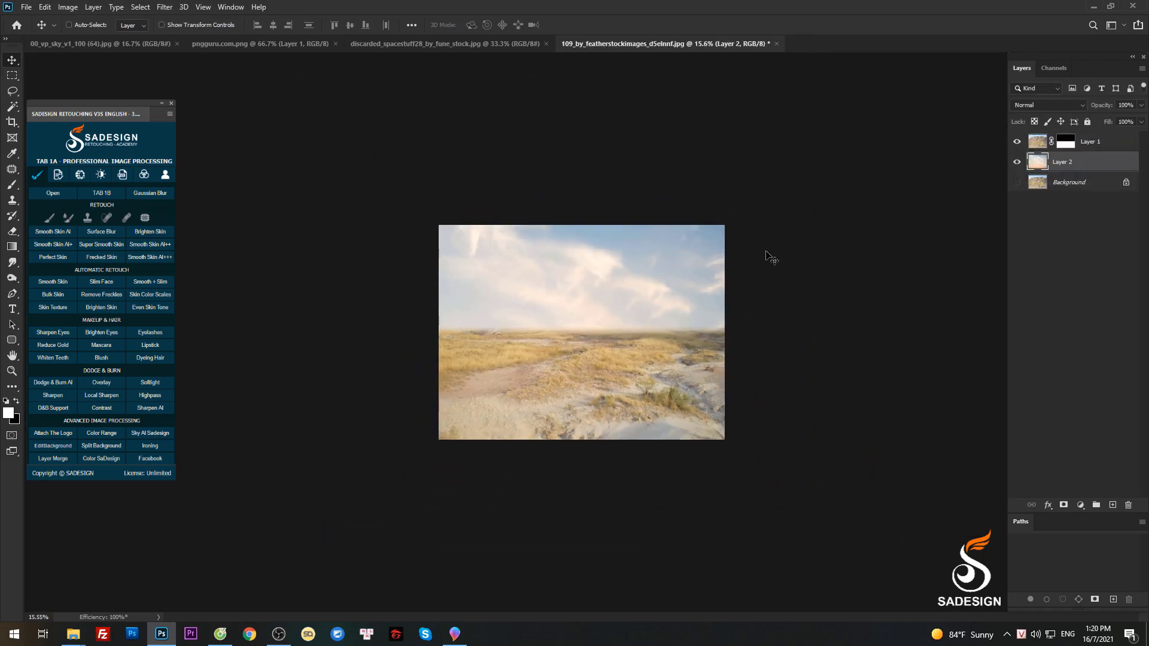
key(ctrl+t)
drag(343, 477, 579, 357)
drag(698, 325, 531, 306)
scroll(554, 308, up, 2)
drag(643, 320, 673, 340)
scroll(652, 317, up, 3)
mouse_move(642, 297)
mouse_down()
mouse_move(618, 305)
mouse_move(661, 313)
mouse_move(652, 317)
mouse_up()
right_click(629, 283)
click(643, 479)
Reduce the flipped sky to about 44% and shift it right so the sunset glow meets the horizon's right side
drag(382, 383, 367, 382)
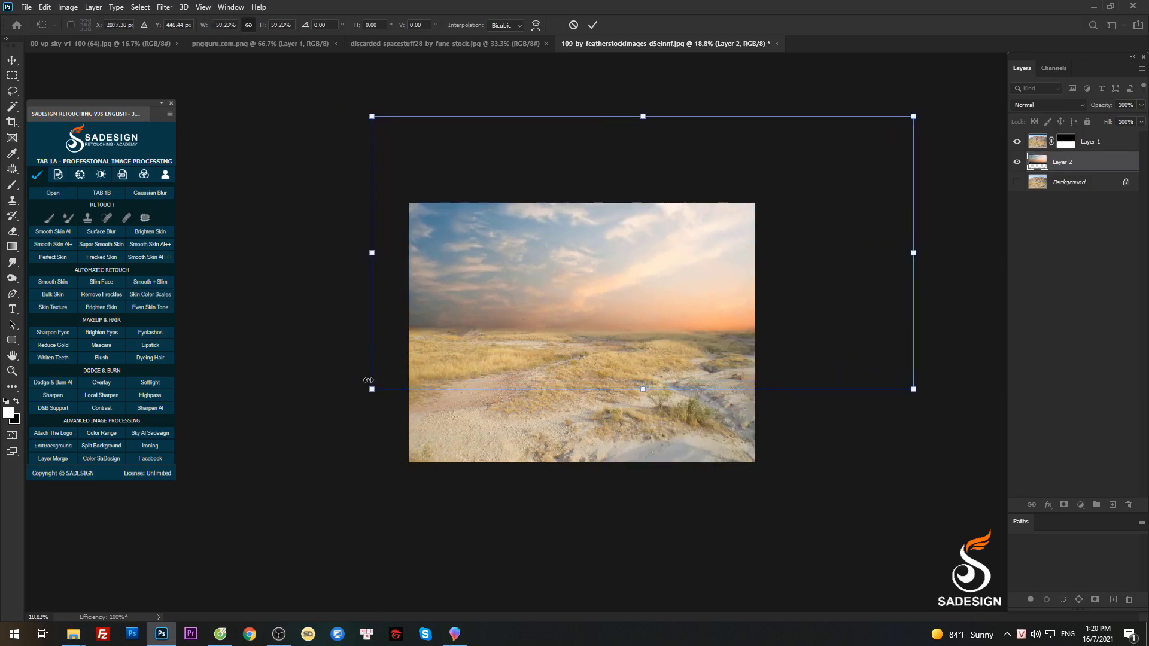
drag(912, 117, 769, 171)
drag(696, 200, 719, 190)
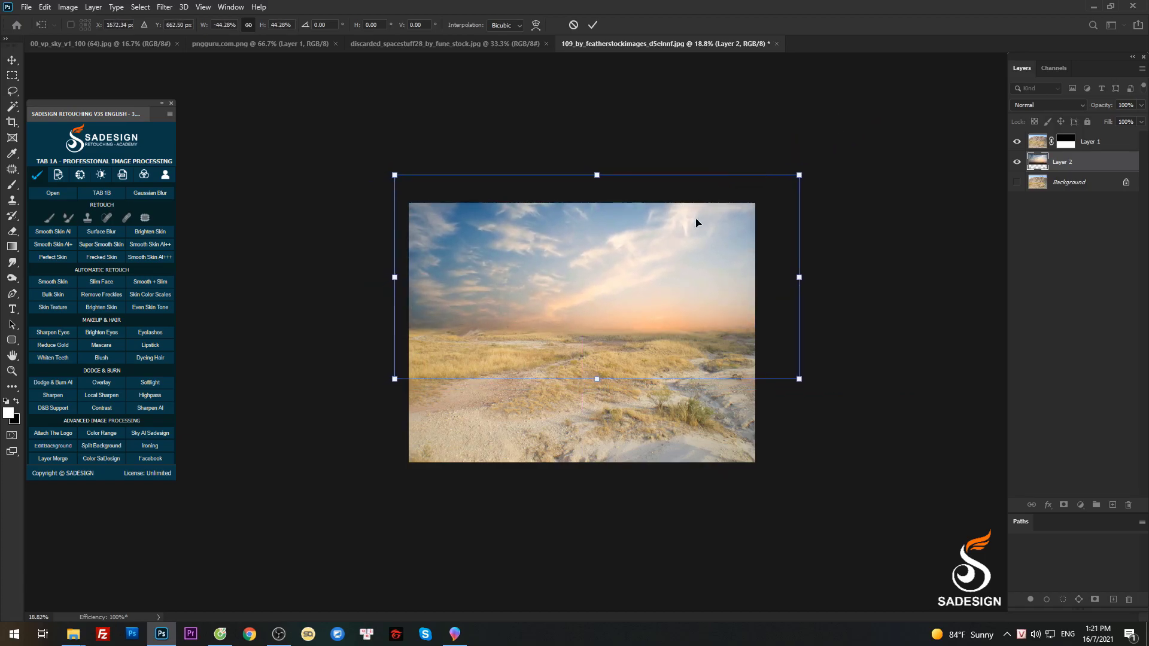
scroll(686, 234, up, 4)
drag(685, 235, 803, 230)
key(Return)
Select the left portion of the sky layer and stretch it left to about 236% width to fill the empty area
key(ctrl+minus)
click(12, 75)
drag(351, 159, 529, 375)
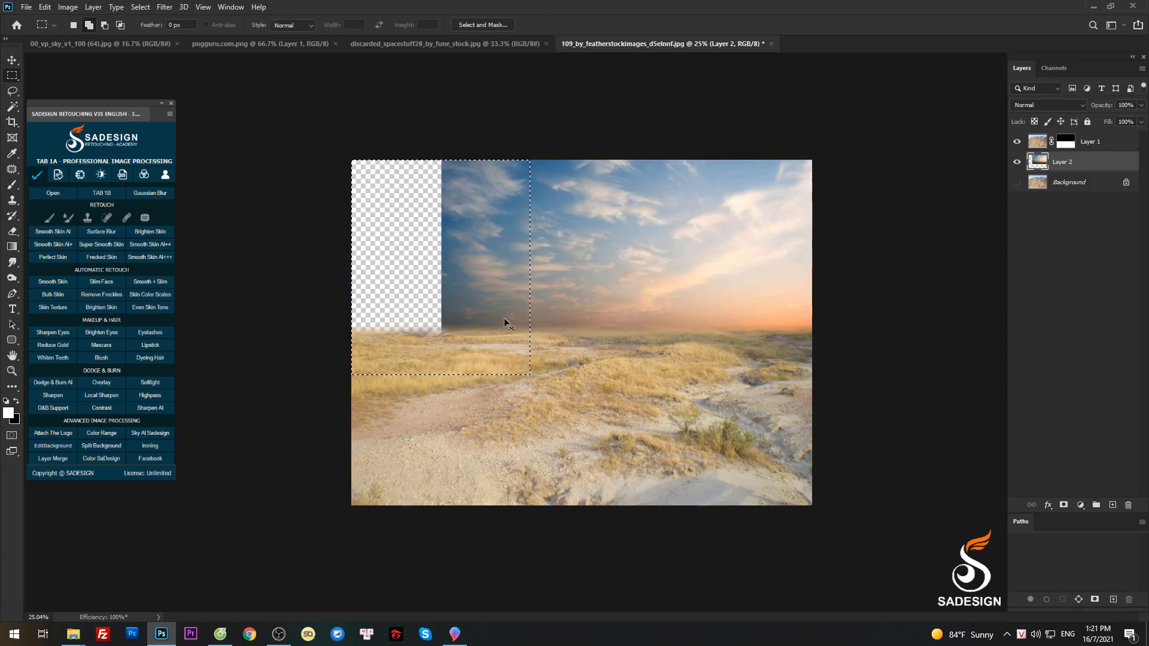
key(ctrl+t)
drag(349, 267, 117, 267)
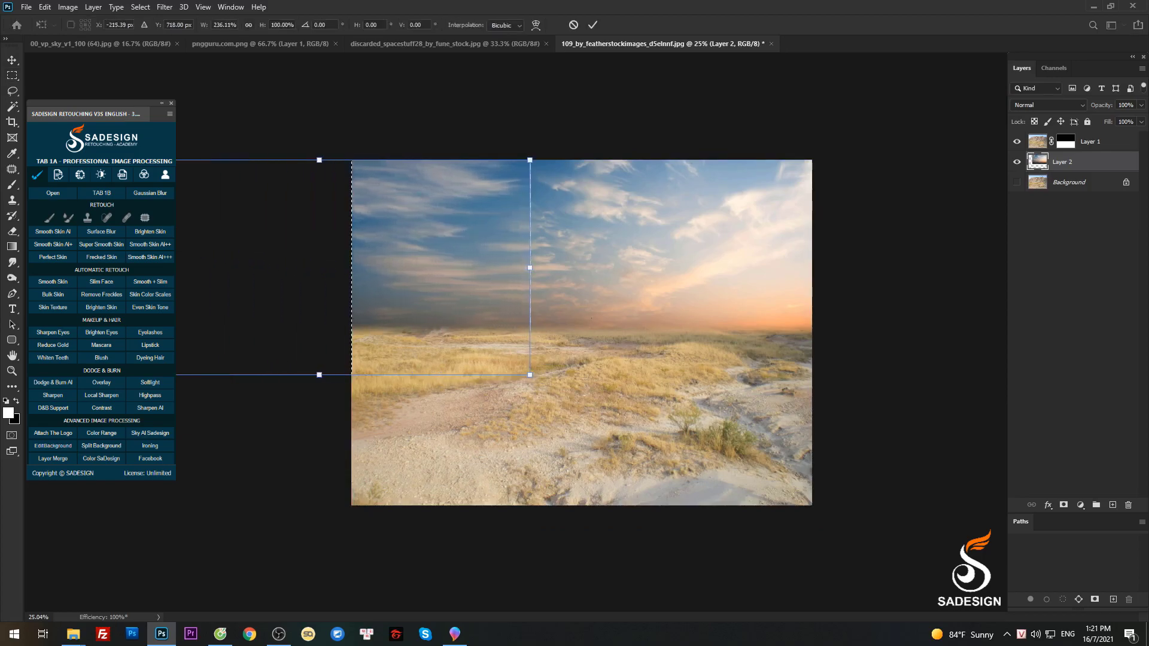
key(Return)
key(ctrl+d)
key(v)
scroll(534, 266, up, 3)
scroll(536, 272, down, 4)
scroll(635, 285, up, 1)
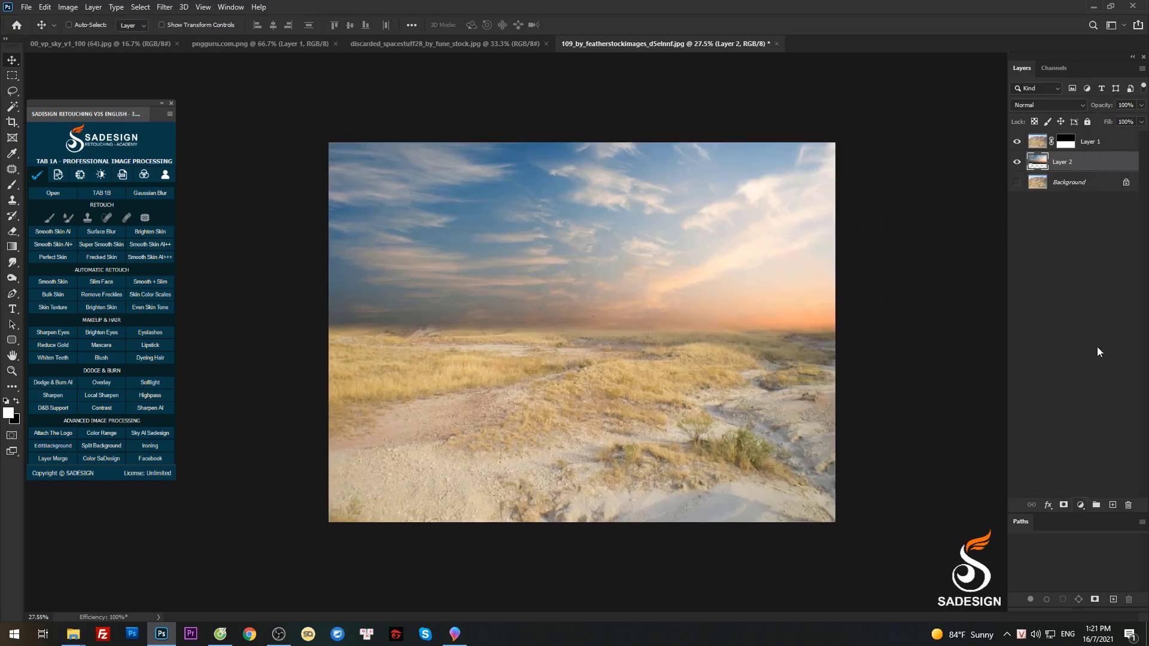
Add a Brightness/Contrast adjustment above the sky layer with brightness 15 and reduced contrast
click(1114, 143)
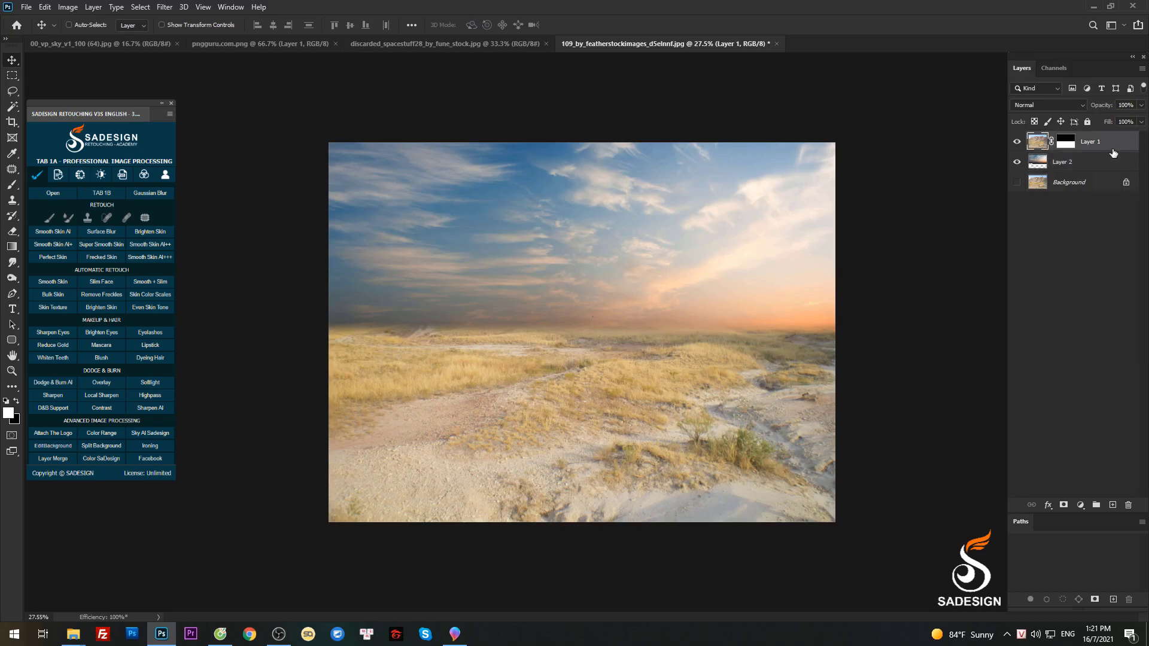
click(1110, 165)
click(1080, 505)
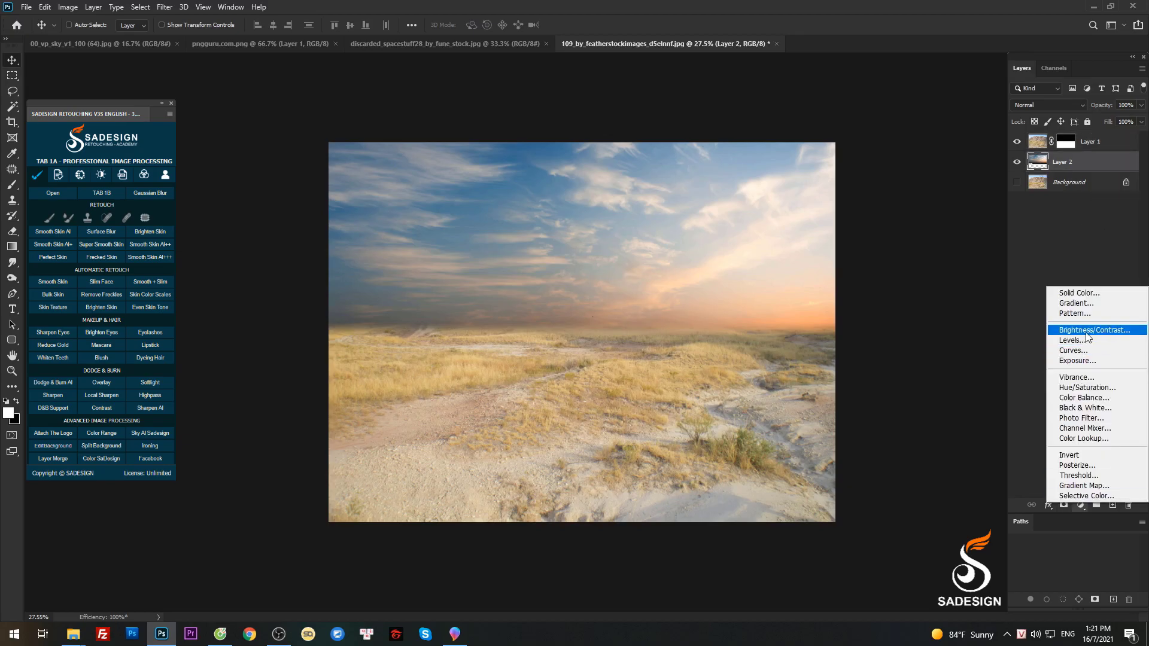
click(1071, 327)
drag(908, 137, 917, 134)
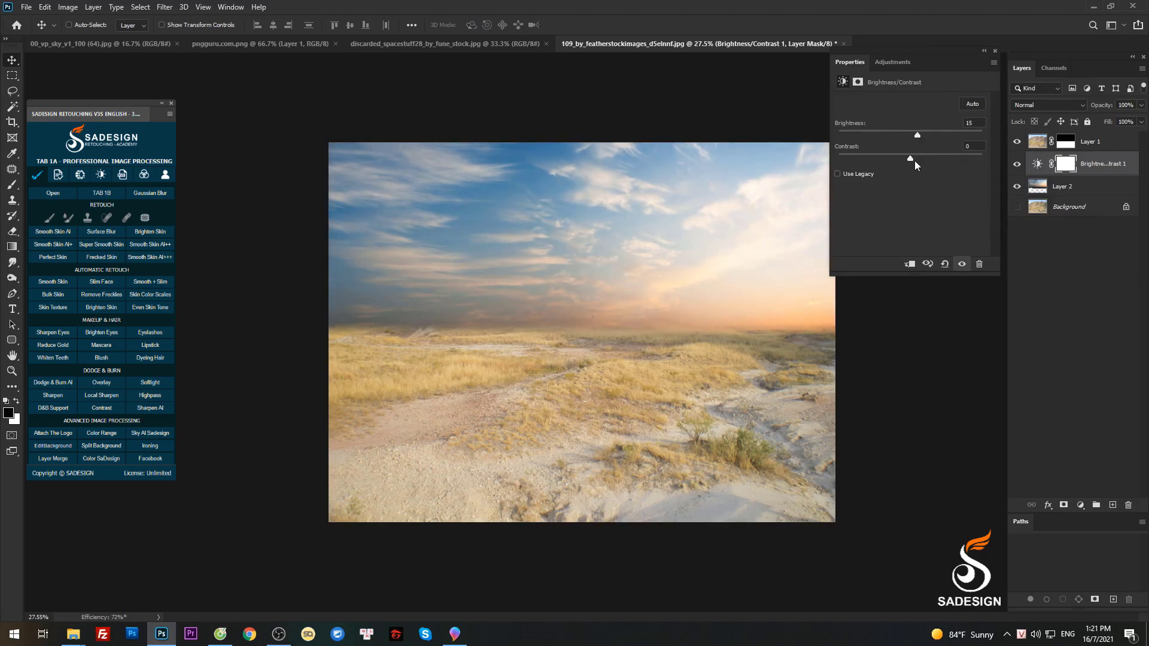
mouse_move(918, 157)
mouse_down()
mouse_move(930, 160)
mouse_move(896, 157)
mouse_up()
click(995, 51)
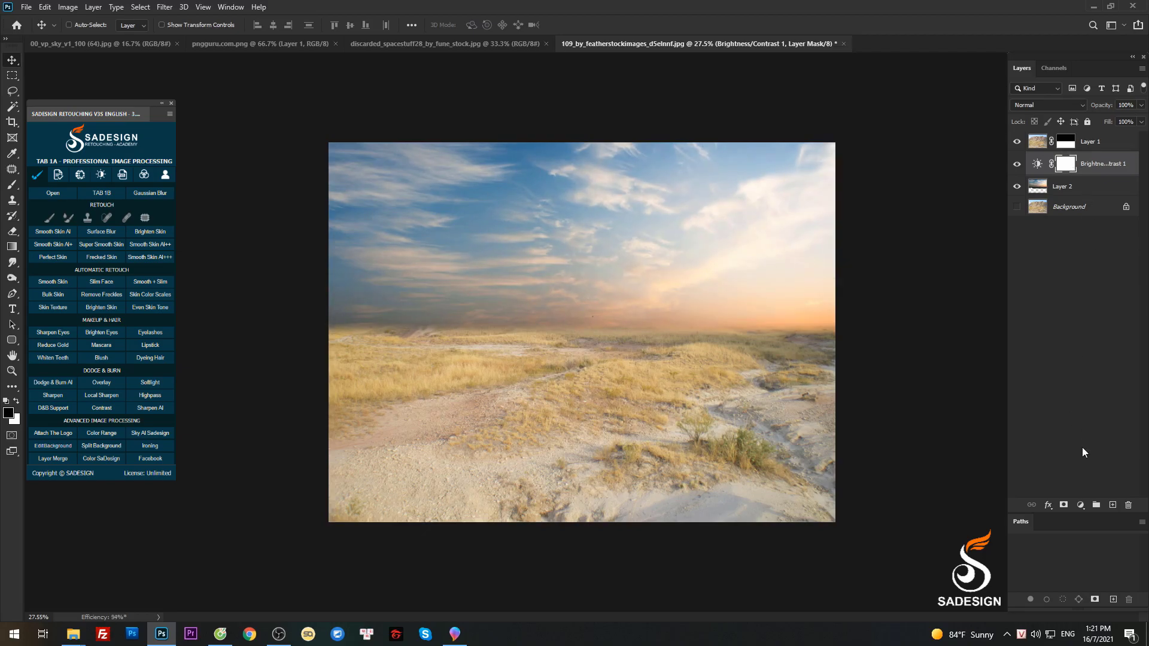
Add a Color Balance adjustment over the sky, shifting midtones to about -22 toward yellow and slightly toward green
click(1081, 505)
click(1077, 387)
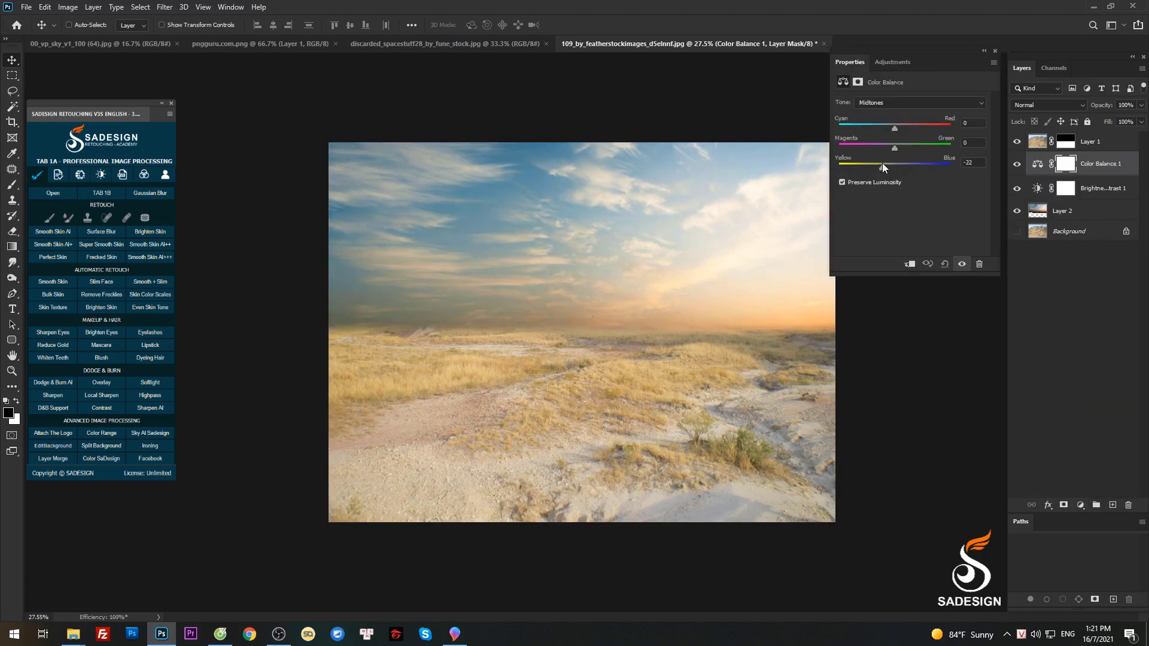
drag(882, 165, 883, 165)
drag(895, 145, 901, 147)
click(995, 51)
Add a Curves adjustment over the sky that slightly darkens the midtones
click(1084, 505)
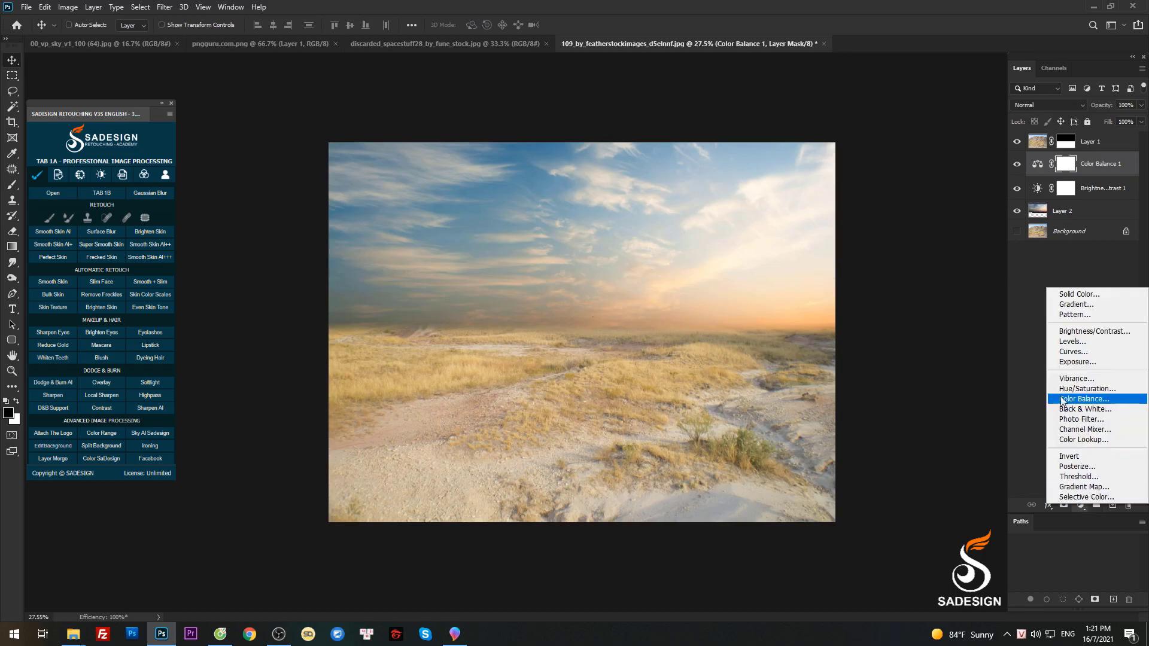
click(1056, 352)
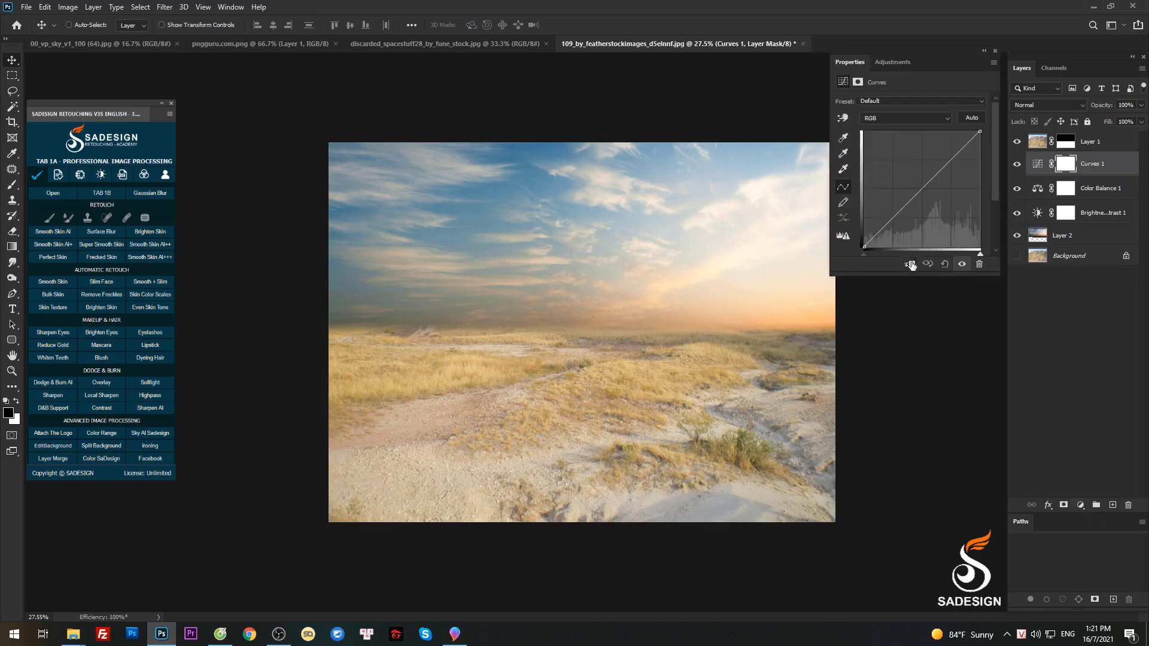
drag(925, 199, 924, 191)
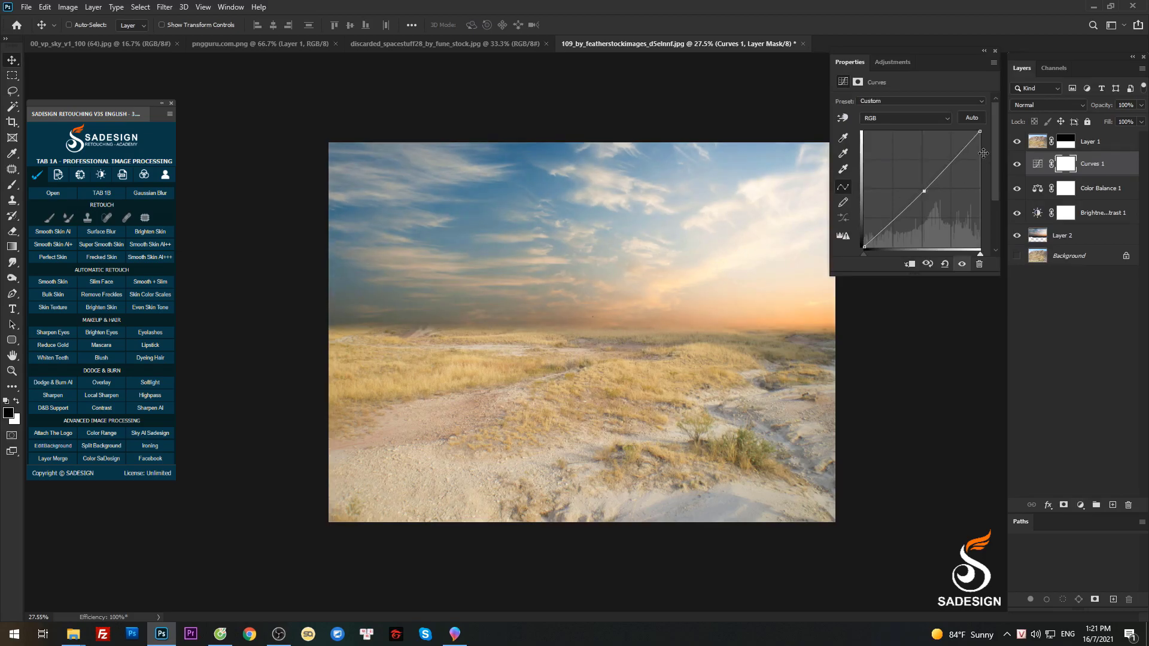
click(996, 52)
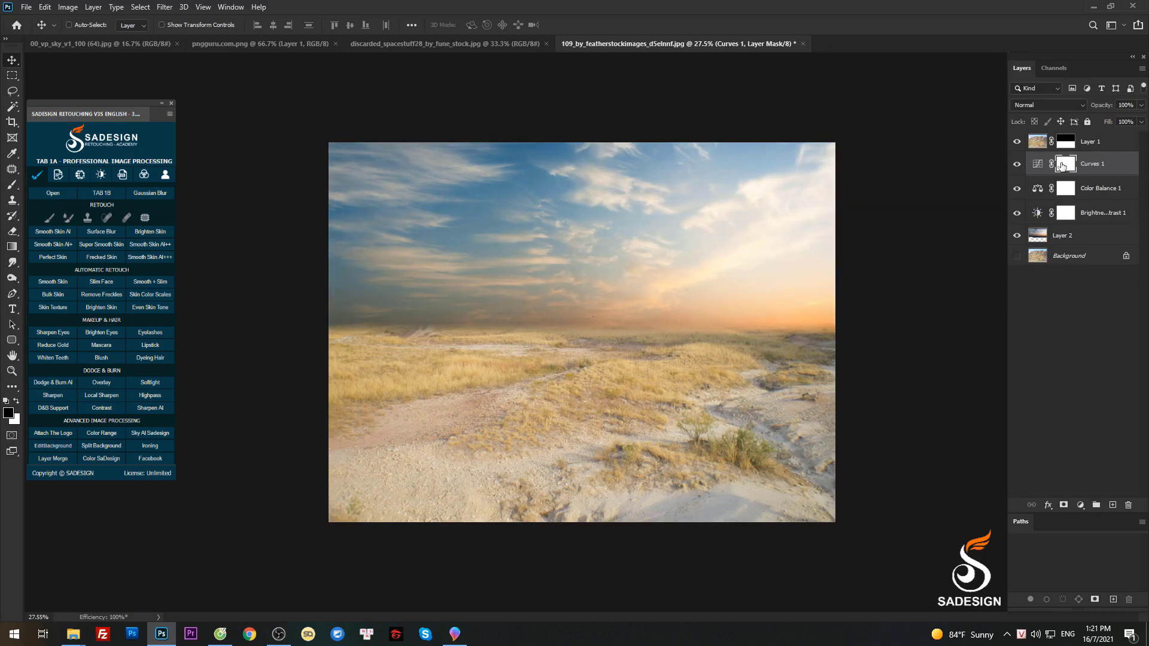
Paint black on the sky Curves mask over the bright right side and horizon, using 50% brush opacity
key(b)
scroll(712, 285, up, 1)
mouse_move(725, 307)
mouse_down()
mouse_move(829, 317)
mouse_move(782, 305)
mouse_move(582, 307)
mouse_up()
key(5)
scroll(771, 294, down, 1)
drag(746, 234, 773, 199)
mouse_move(774, 199)
mouse_down()
mouse_move(809, 262)
mouse_move(755, 317)
mouse_up()
key(v)
Add a Brightness/Contrast adjustment clipped to the desert layer and raise the brightness slightly
click(1085, 145)
click(1079, 506)
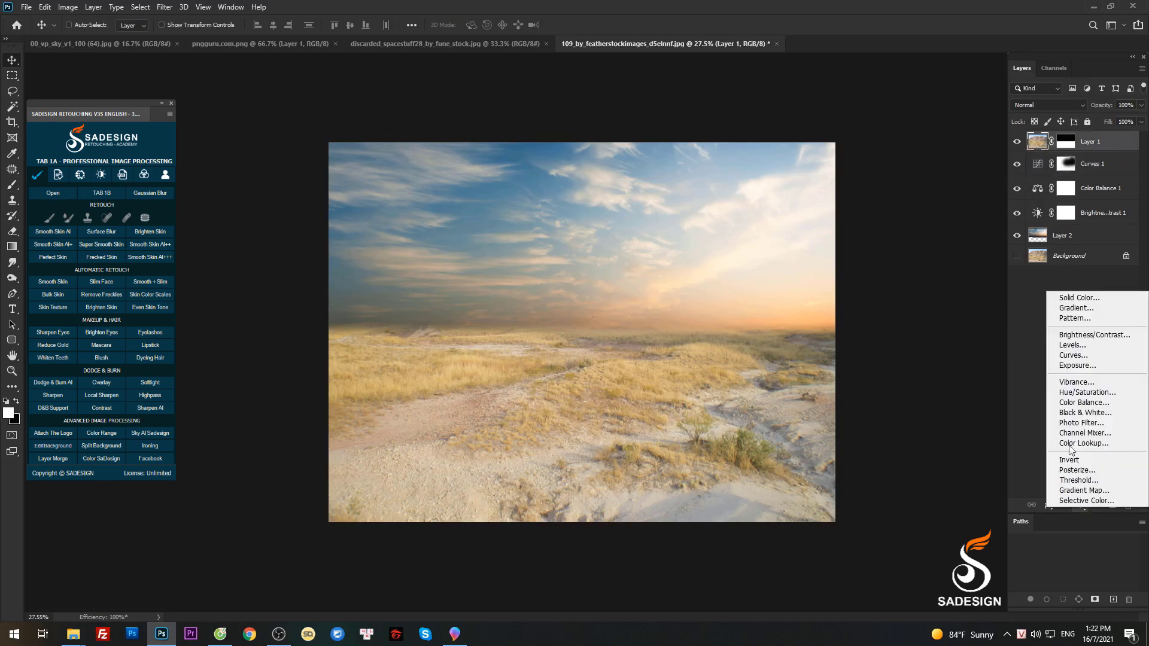
click(1077, 338)
click(909, 265)
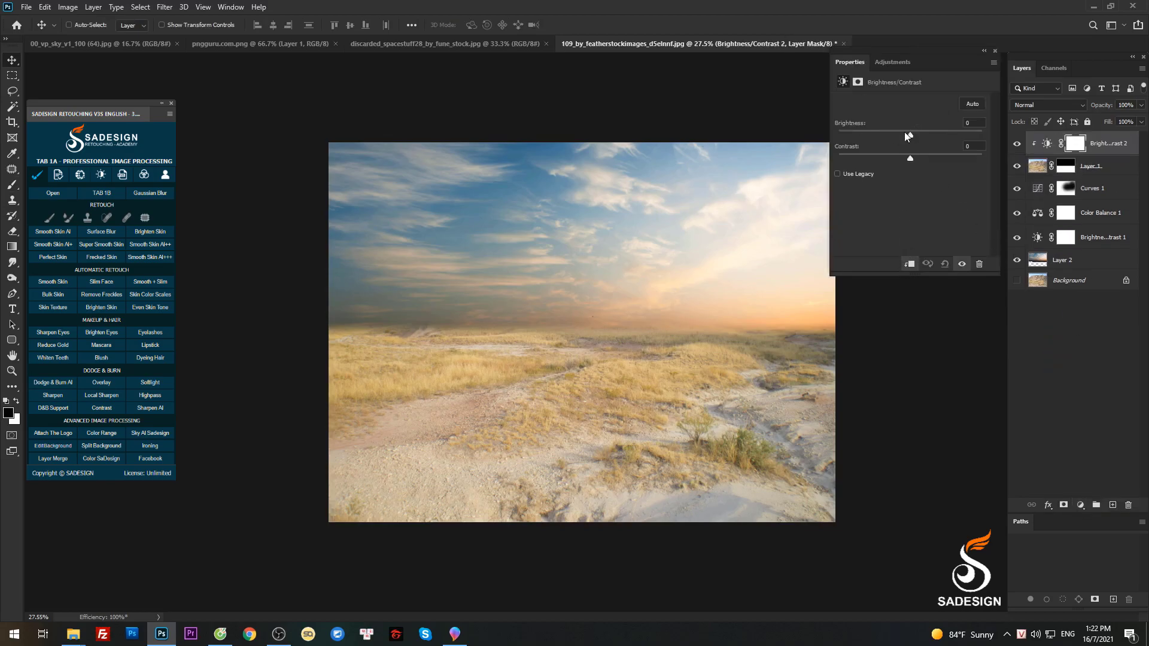
drag(910, 135, 913, 135)
click(995, 51)
Add a Color Balance adjustment clipped to the desert layer, shifting midtones slightly toward red and fine-tuning the other color balances
click(1082, 501)
click(958, 398)
click(909, 264)
drag(891, 128, 899, 130)
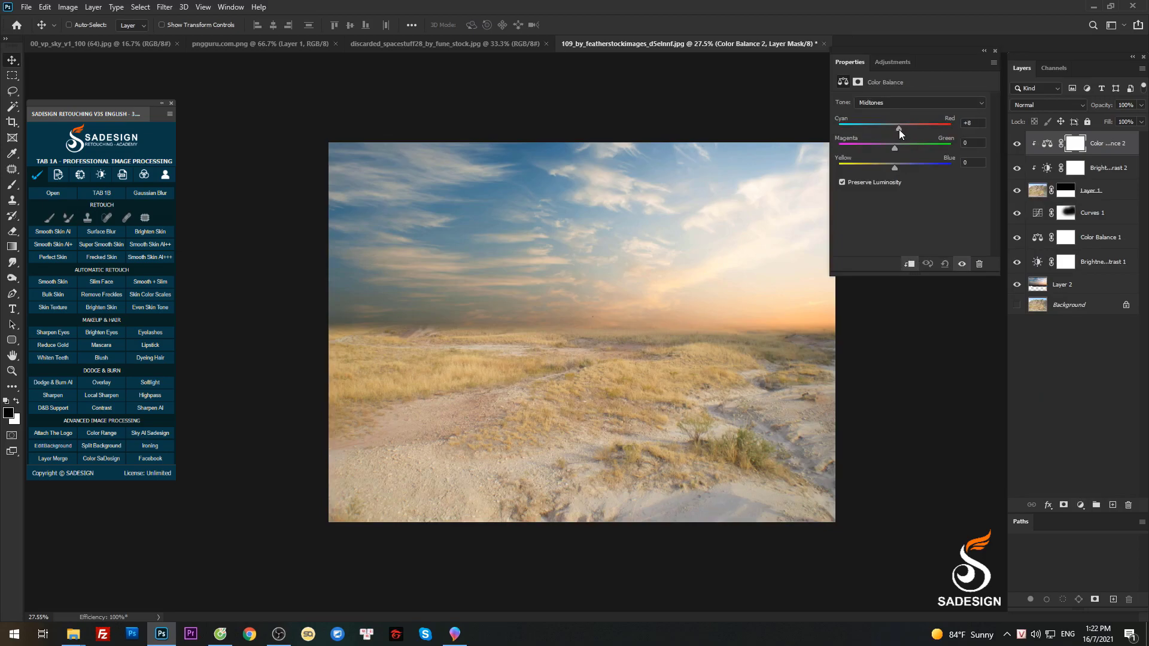
drag(899, 128, 896, 164)
drag(891, 146, 897, 148)
click(995, 52)
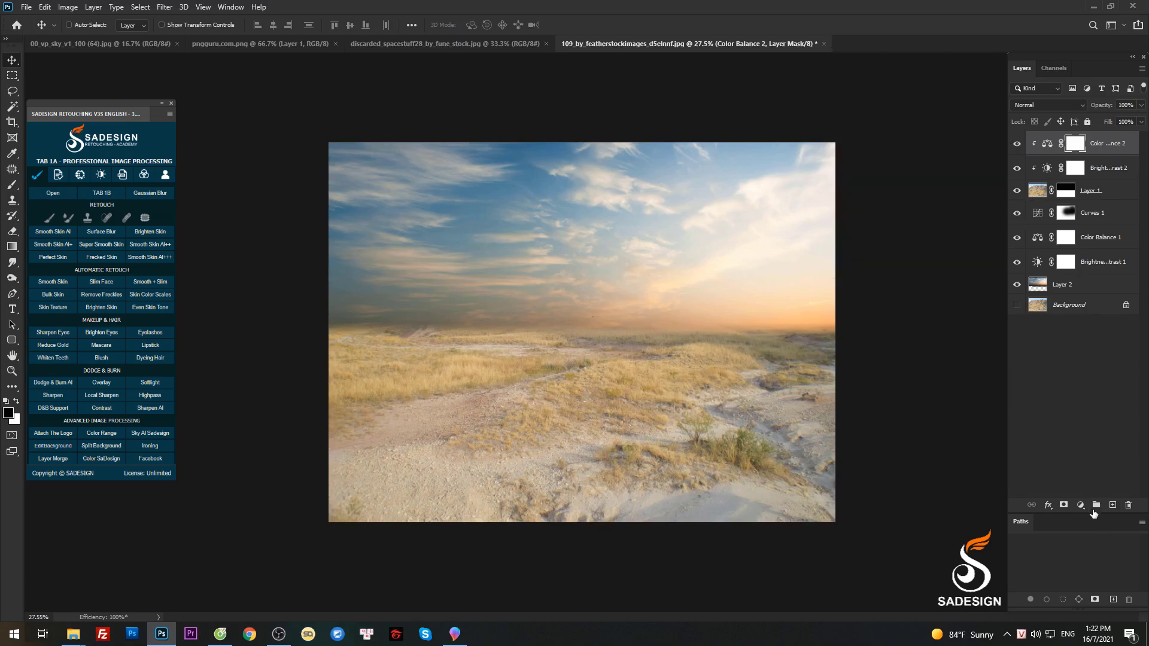
Add a Curves adjustment clipped to the desert layer and pull the midtones down to darken the ground
click(1080, 505)
click(1071, 358)
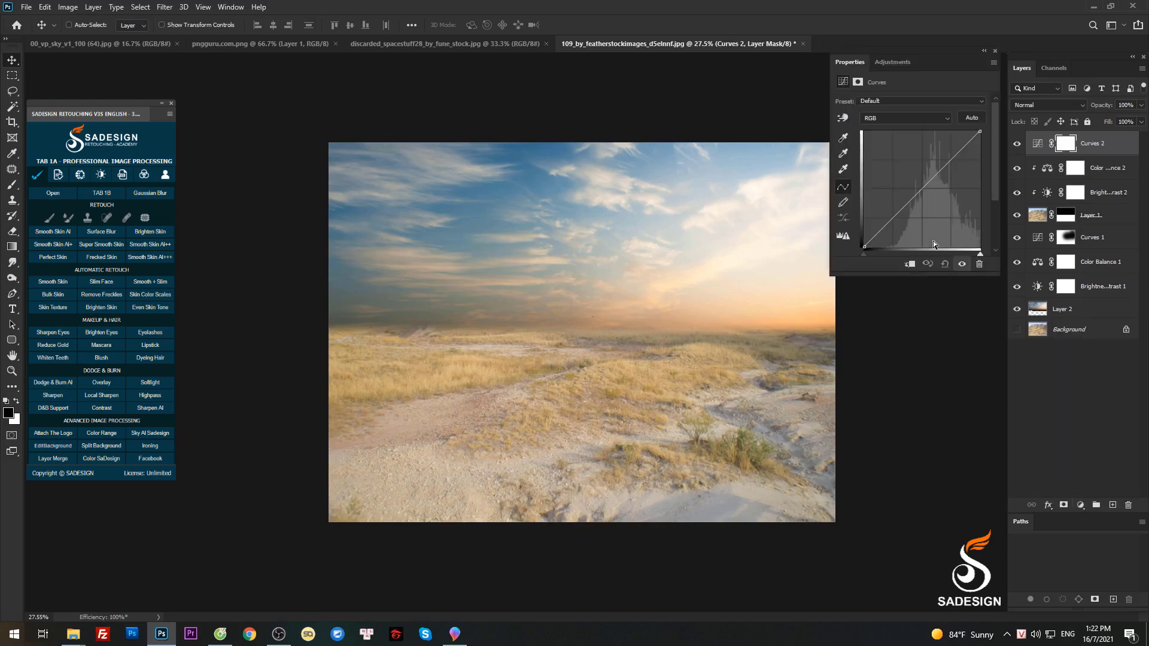
click(910, 263)
drag(923, 188, 926, 192)
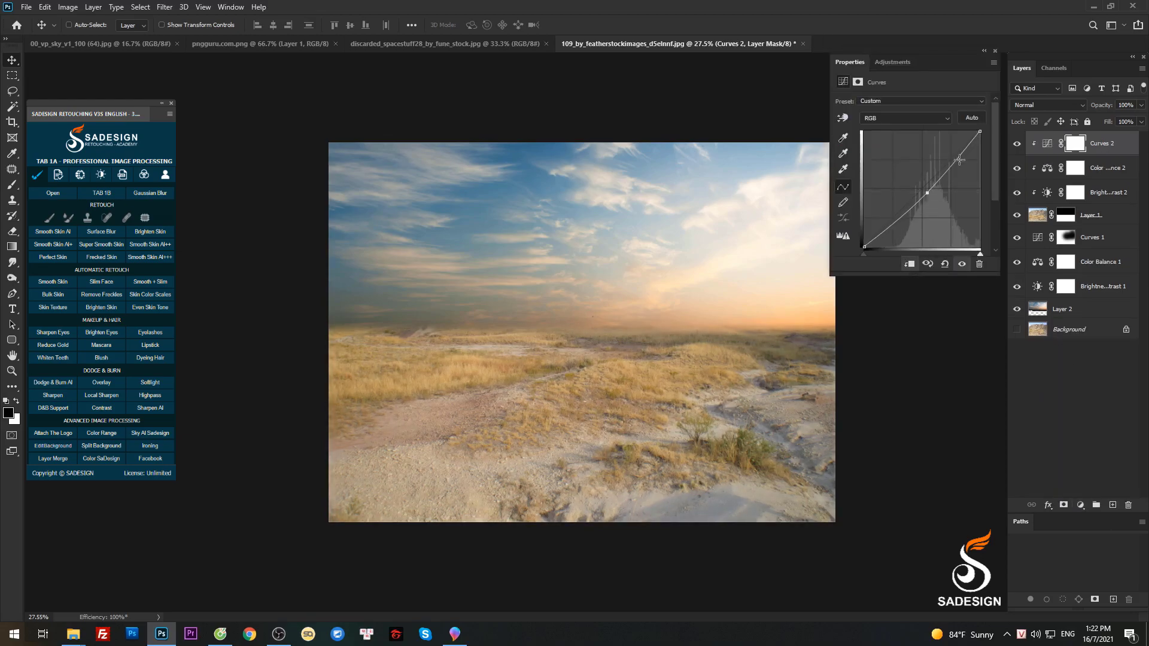
click(994, 51)
Paint black at 50% opacity on the desert Curves mask across the middle ground and horizon
key(b)
mouse_move(597, 374)
mouse_down()
mouse_move(364, 410)
mouse_move(609, 366)
mouse_move(649, 333)
mouse_move(611, 339)
mouse_up()
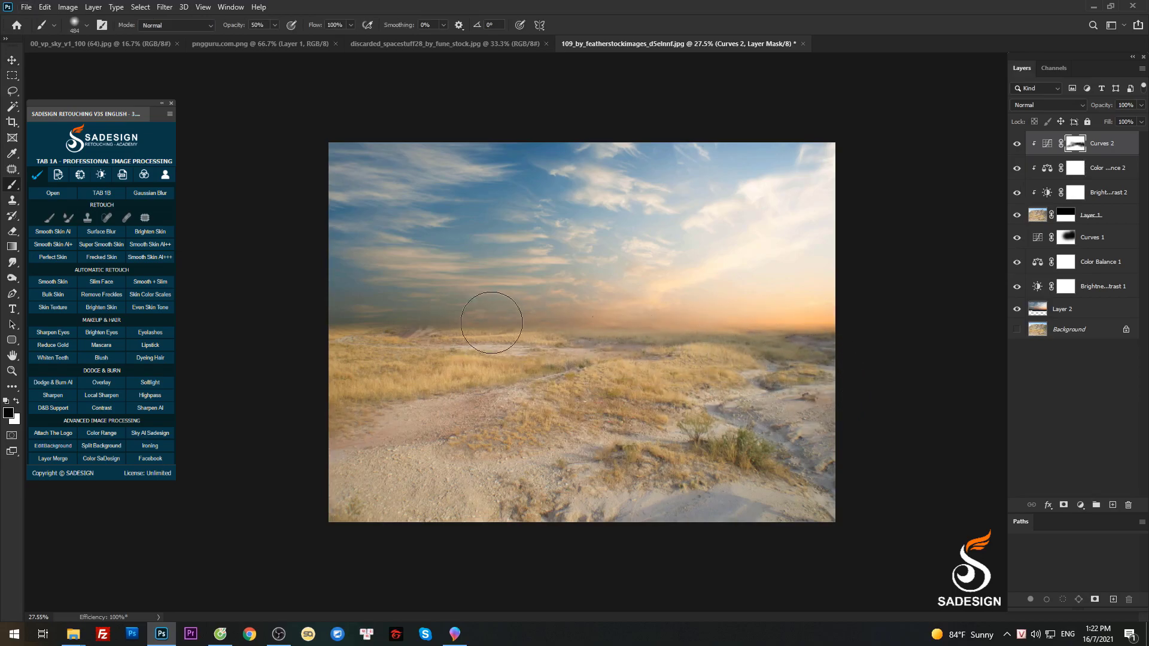
key(v)
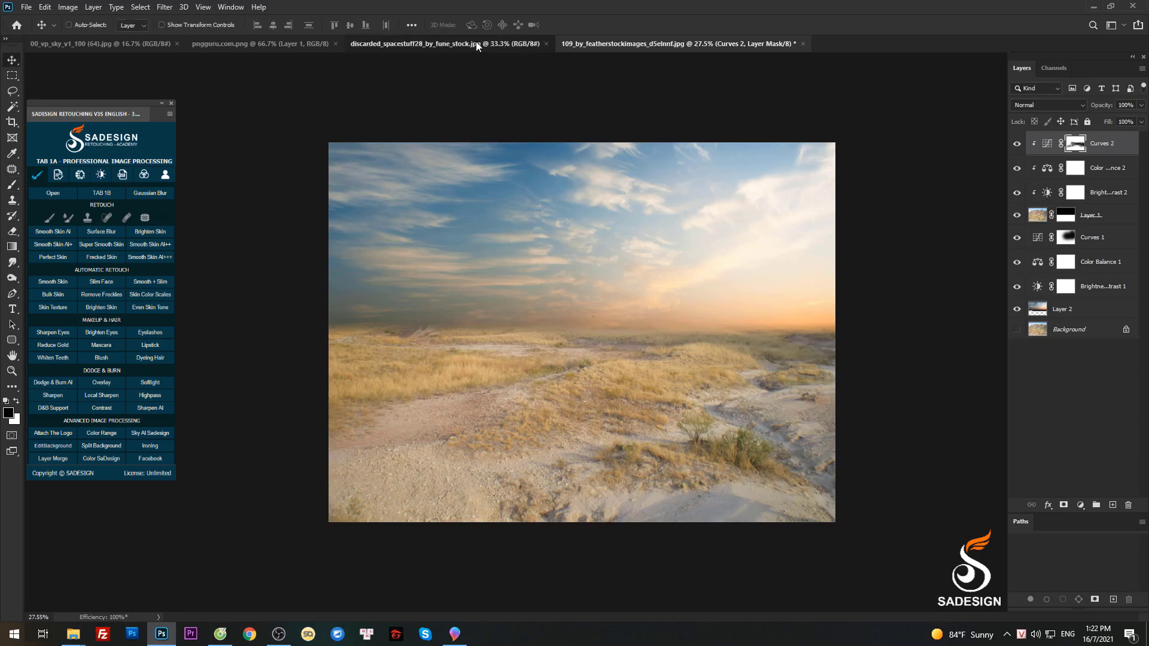
Copy the glowing planet image into the desert document, blend it with Lighten, and move it up into the sky
click(477, 45)
drag(504, 258, 579, 228)
key(Down)
key(Down)
key(Down)
key(Down)
key(Down)
key(Down)
drag(716, 276, 657, 198)
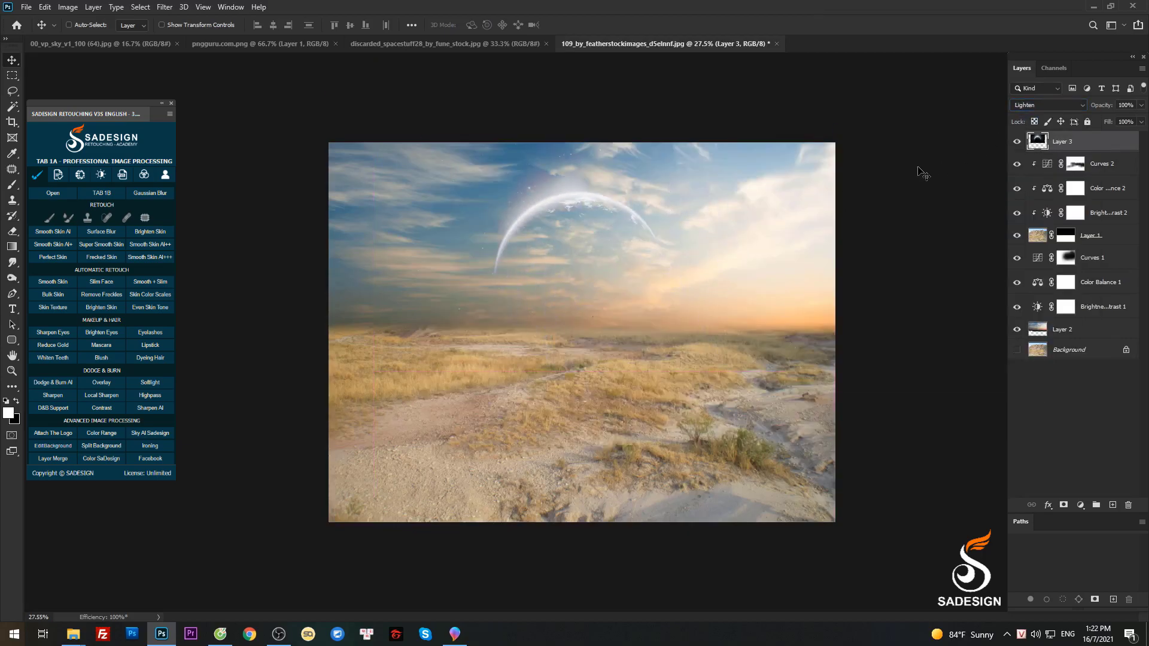
Set the planet layer's blend mode to Screen, then center it in the upper sky and scale it down slightly
click(1020, 104)
click(1024, 204)
drag(623, 243, 640, 212)
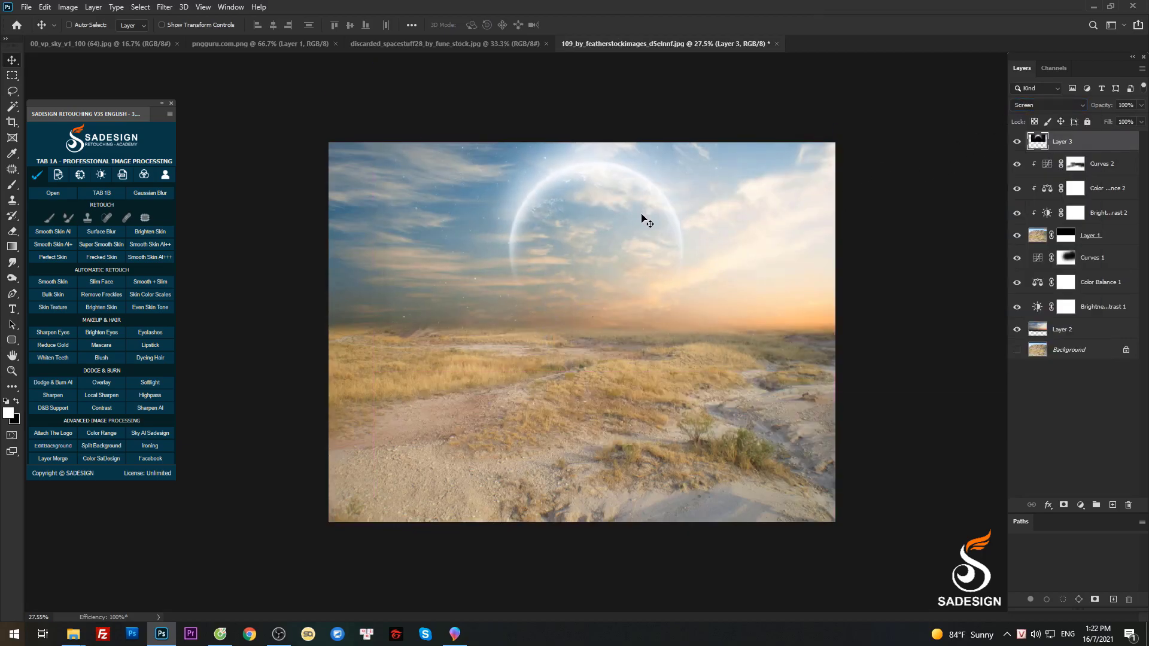
key(ctrl+t)
drag(799, 342, 676, 235)
key(Return)
click(1016, 141)
click(1016, 141)
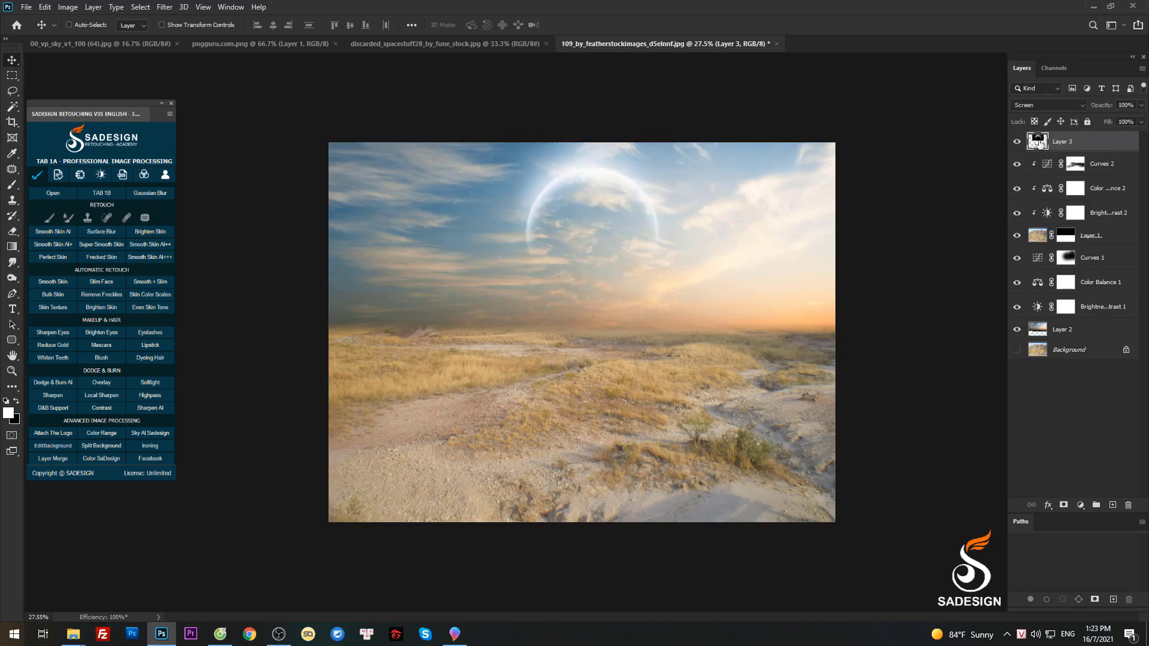
Add a mask to the planet layer and paint black over the stray stars and haze beside the planet
click(1063, 505)
key(b)
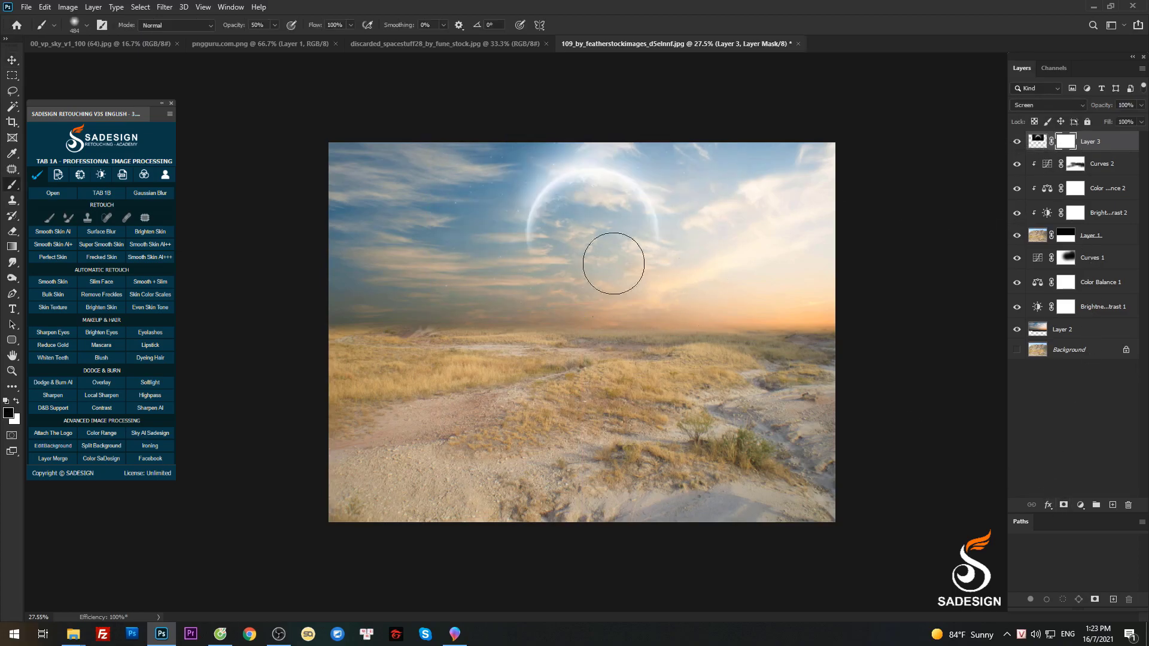
scroll(397, 200, up, 2)
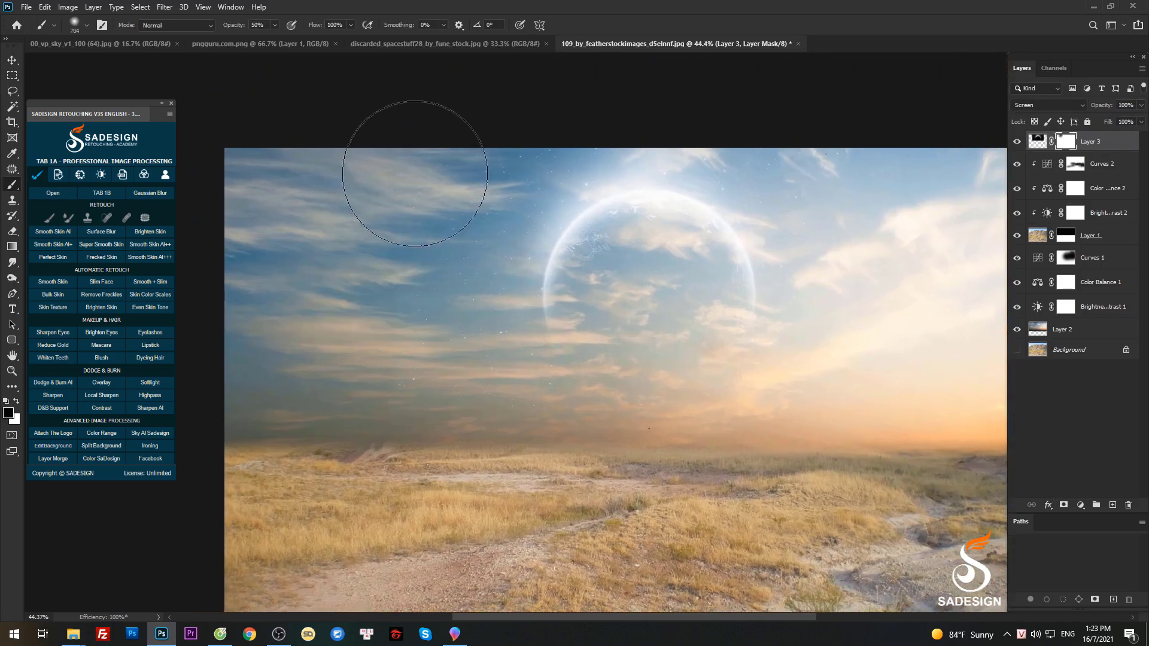
drag(416, 179, 294, 274)
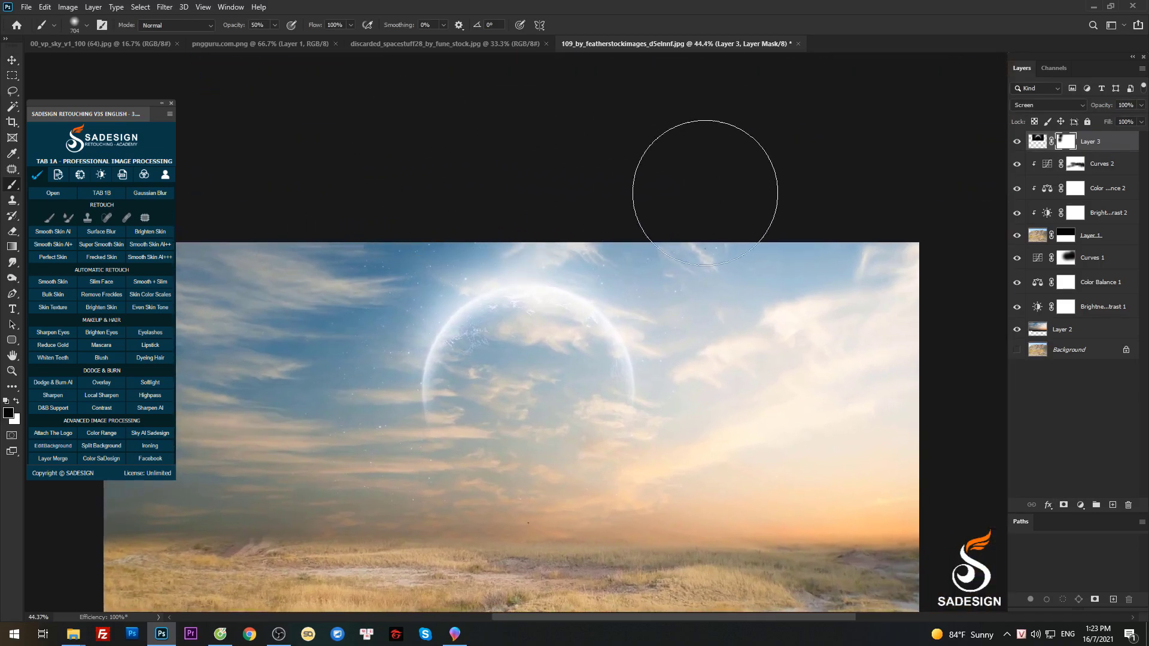
key(v)
Duplicate the masked planet layer to intensify its glow
click(1091, 146)
key(ctrl+j)
scroll(723, 277, down, 5)
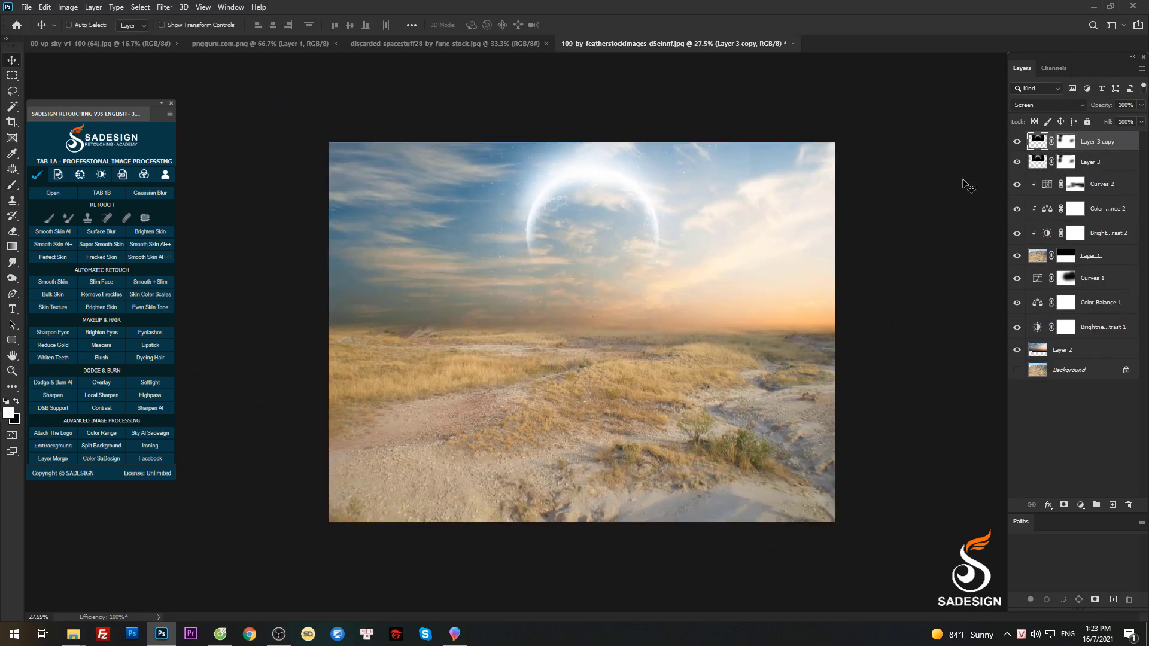
Shift both planet layers slightly left in the sky and delete the duplicate
shift+click(1080, 166)
mouse_move(634, 211)
mouse_down()
mouse_move(570, 211)
mouse_move(612, 210)
mouse_up()
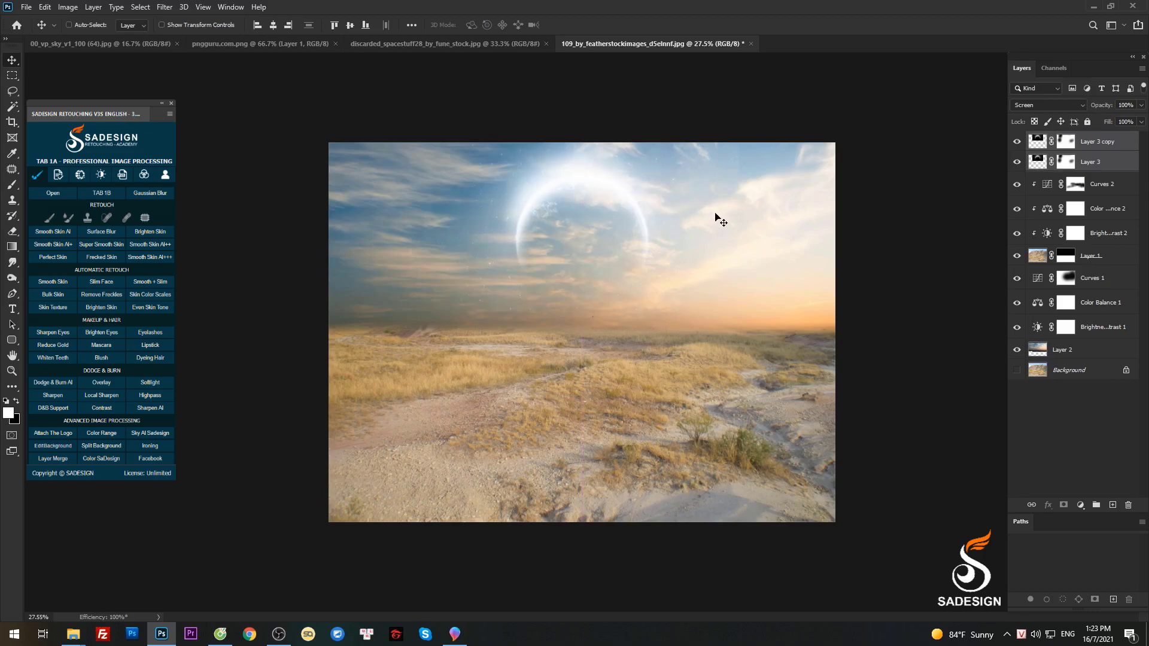
click(1037, 142)
click(1126, 505)
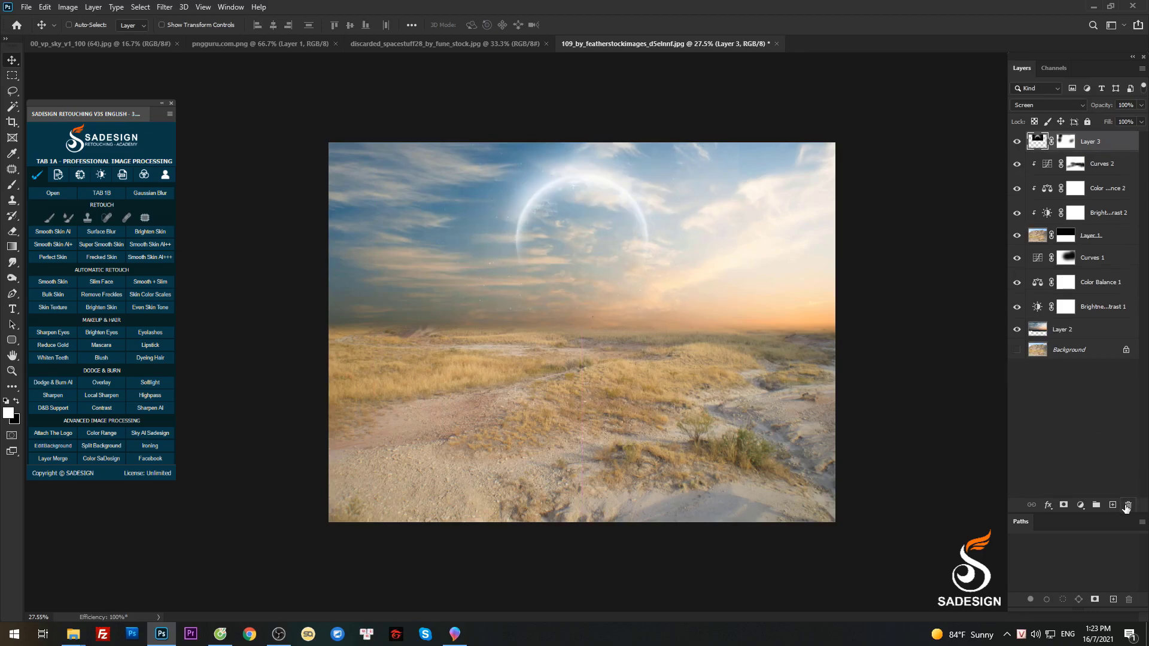
Paint black on the planet layer's mask to fade more of the haze around the planet
key(b)
click(1065, 141)
key(x)
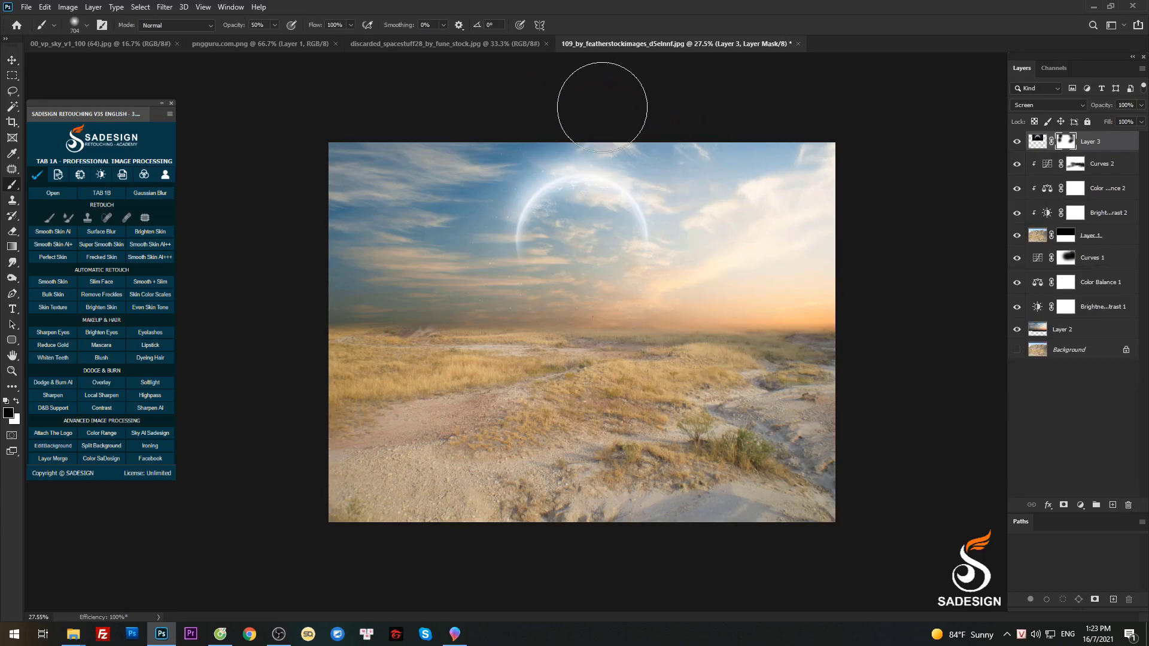
key(v)
Add a Curves adjustment above Curves 1 and pull the RGB midtones down to darken the sky
click(1100, 266)
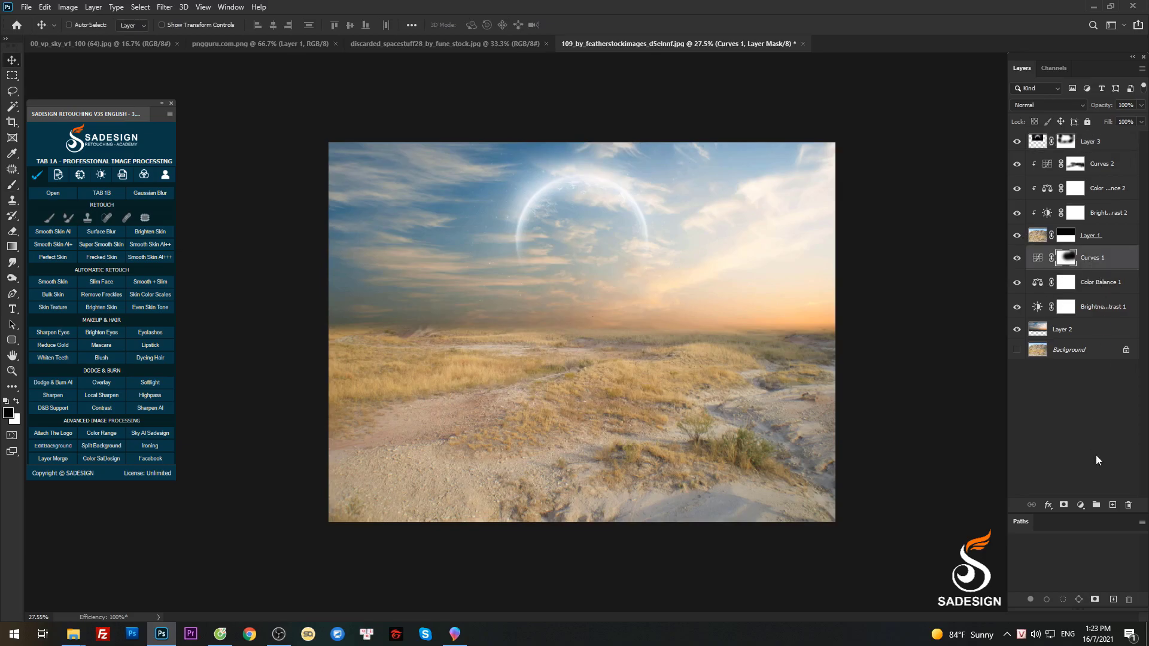
click(1080, 505)
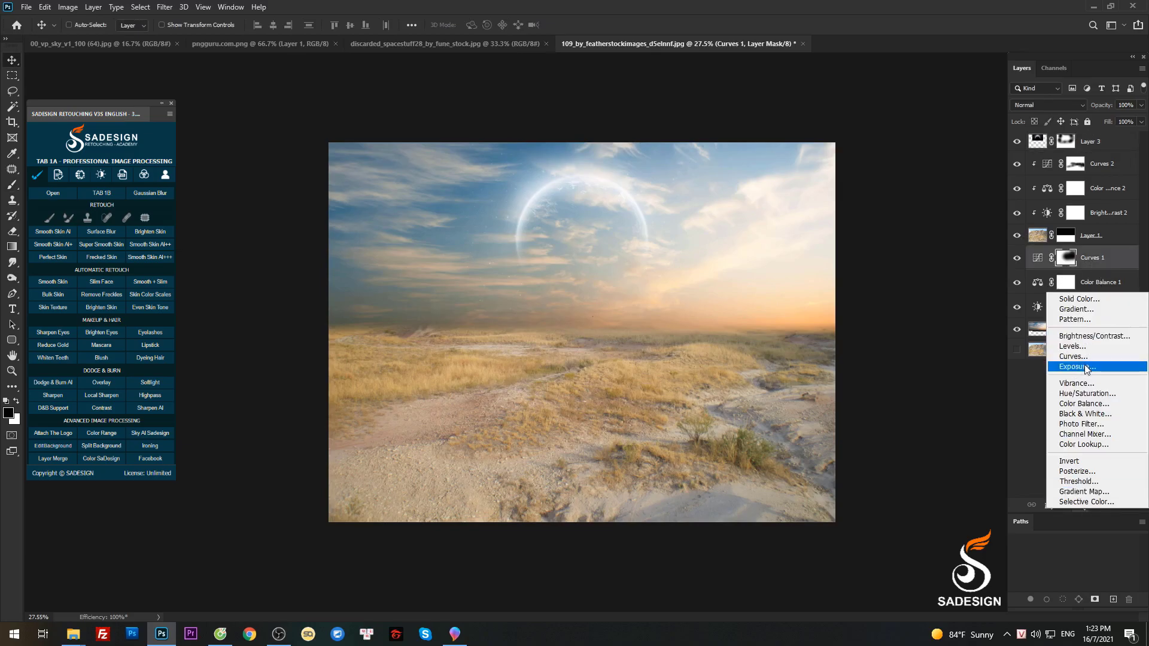
click(1077, 356)
mouse_move(930, 189)
mouse_down()
mouse_move(931, 209)
mouse_move(929, 197)
mouse_up()
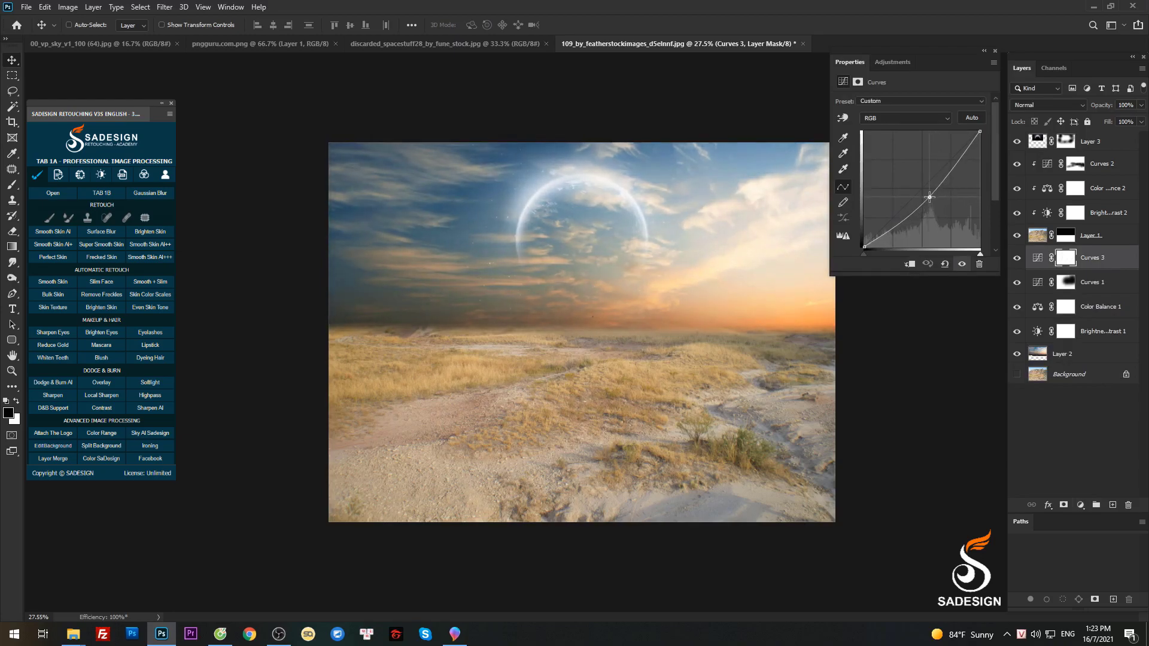
click(994, 53)
Paint black on the new Curves mask along the horizon and the bright sunset area to remove the darkening there
key(b)
mouse_move(353, 320)
mouse_down()
mouse_move(504, 327)
mouse_move(411, 335)
mouse_move(460, 341)
mouse_move(692, 340)
mouse_move(740, 290)
mouse_move(702, 262)
mouse_up()
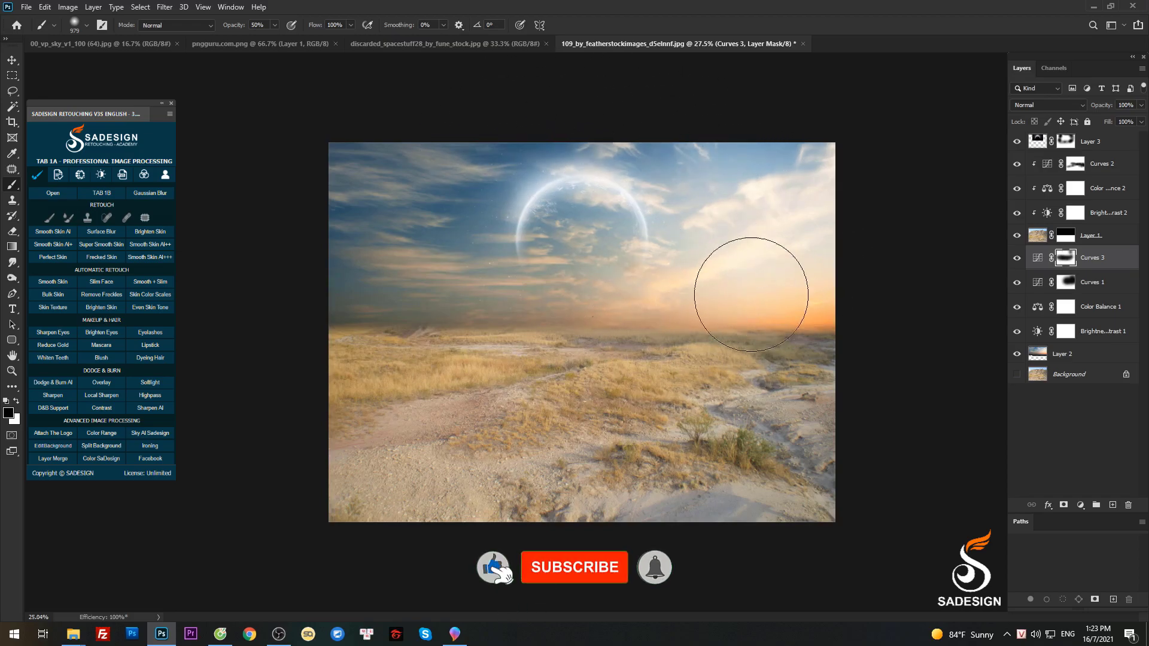
scroll(724, 270, down, 1)
scroll(805, 263, up, 3)
scroll(820, 308, down, 2)
key([)
key(v)
key(x)
scroll(684, 313, down, 2)
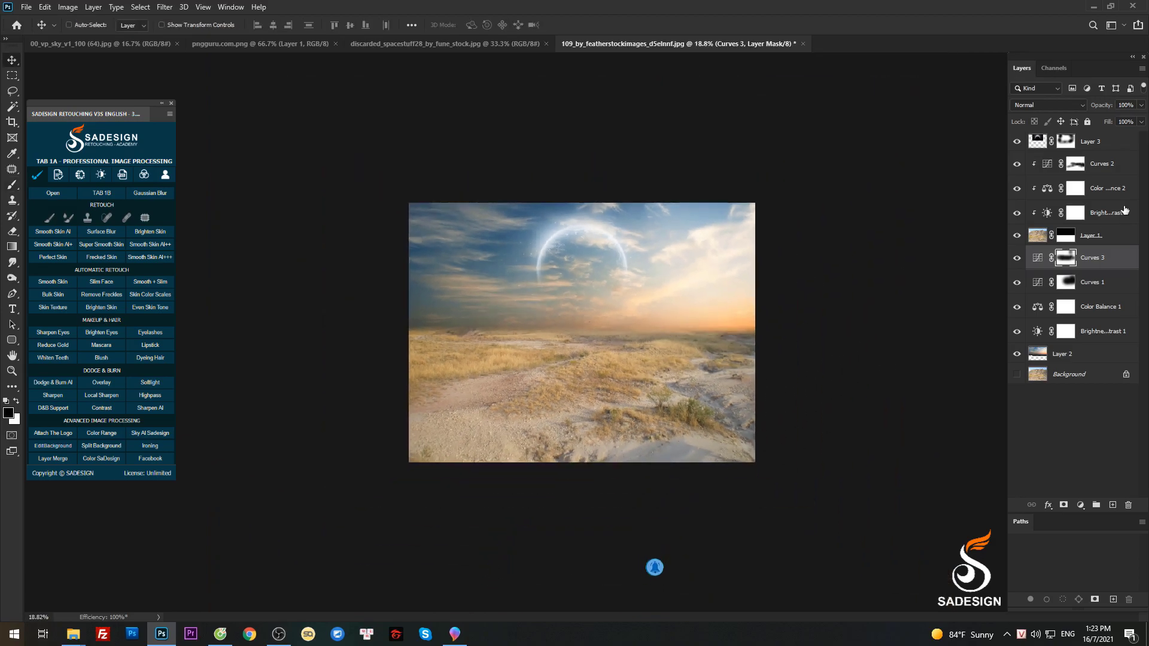
Enlarge the planet slightly with Free Transform and reposition it in the upper middle of the sky
click(1038, 141)
key(ctrl+t)
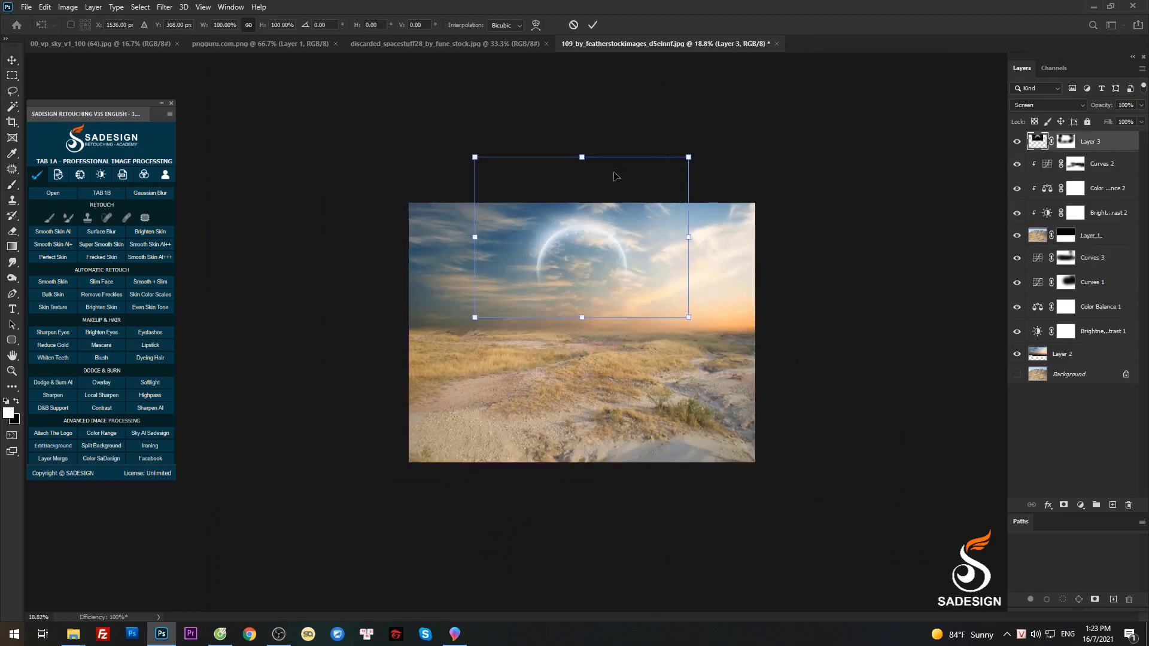
mouse_move(468, 317)
mouse_down()
mouse_move(441, 334)
mouse_move(458, 324)
mouse_up()
drag(611, 284, 631, 238)
key(Return)
scroll(634, 256, up, 2)
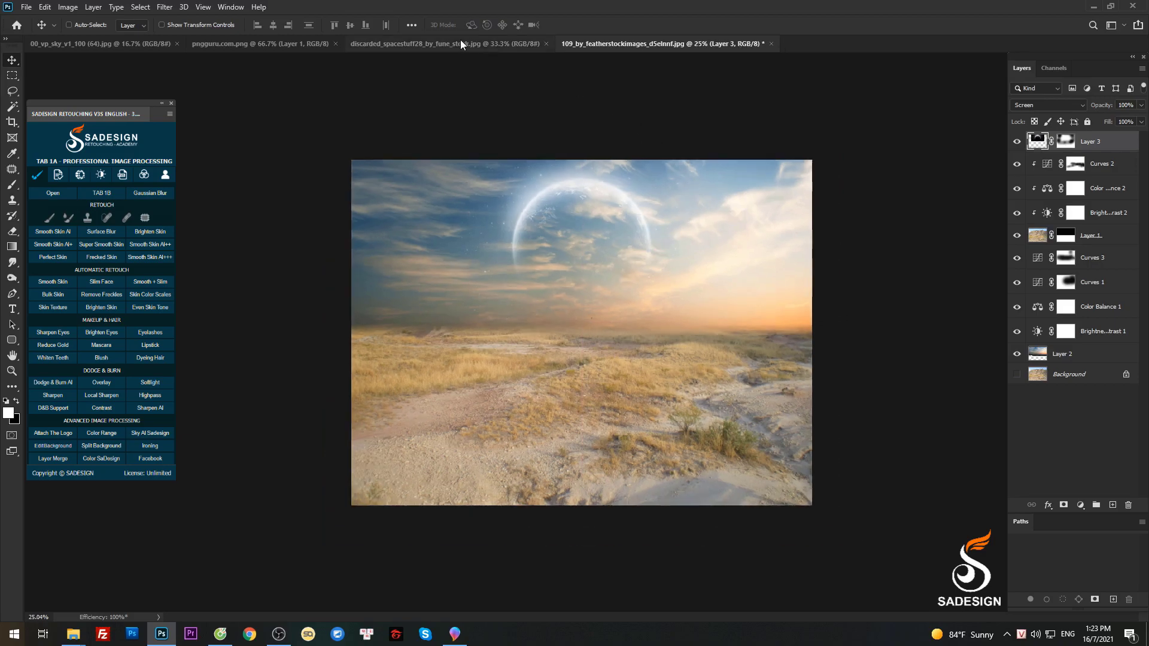
Copy the walking man with a cane from his source image into the desert composite, then resize and place him on the sandy ground
click(465, 43)
key(ctrl+a)
drag(560, 270, 607, 384)
scroll(625, 376, down, 1)
scroll(611, 386, up, 1)
scroll(611, 384, down, 1)
key(ctrl+t)
drag(622, 322, 618, 329)
key(Return)
scroll(615, 357, down, 2)
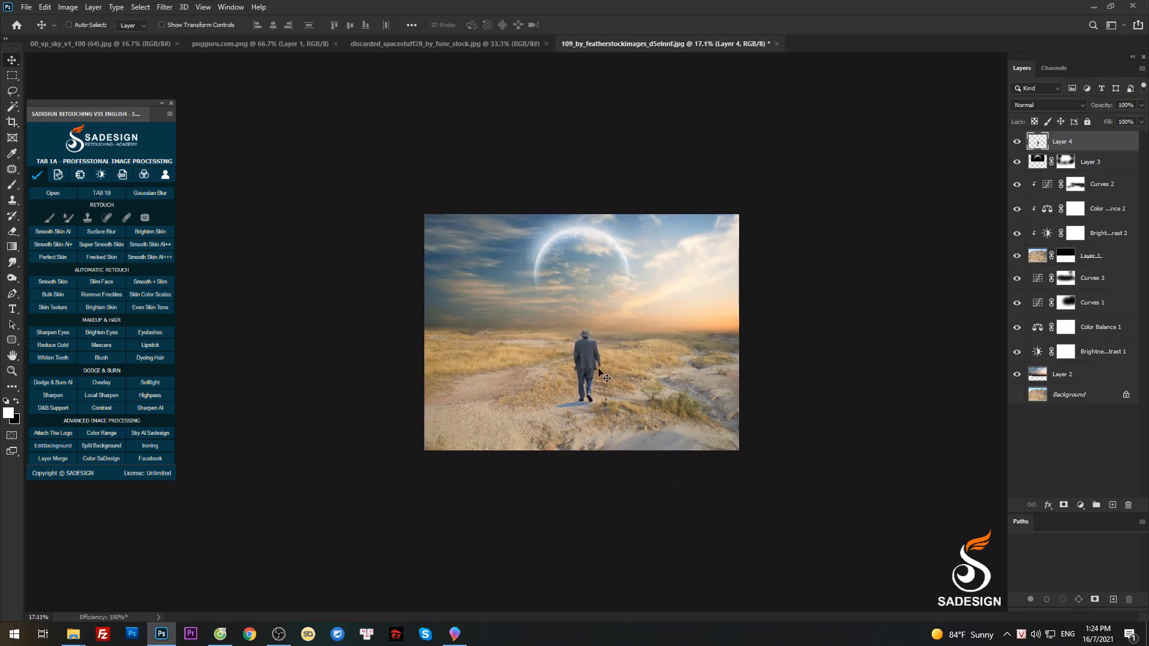
Erase the cut-out shadow beneath the man's shoes with the Eraser
scroll(596, 368, up, 9)
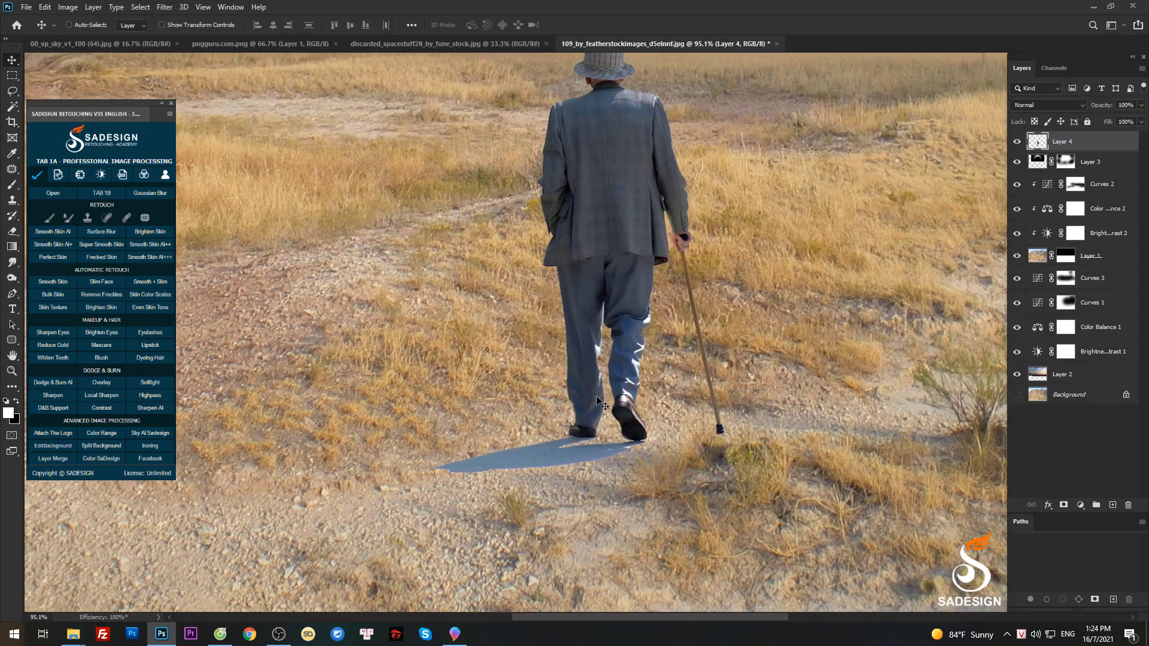
key(e)
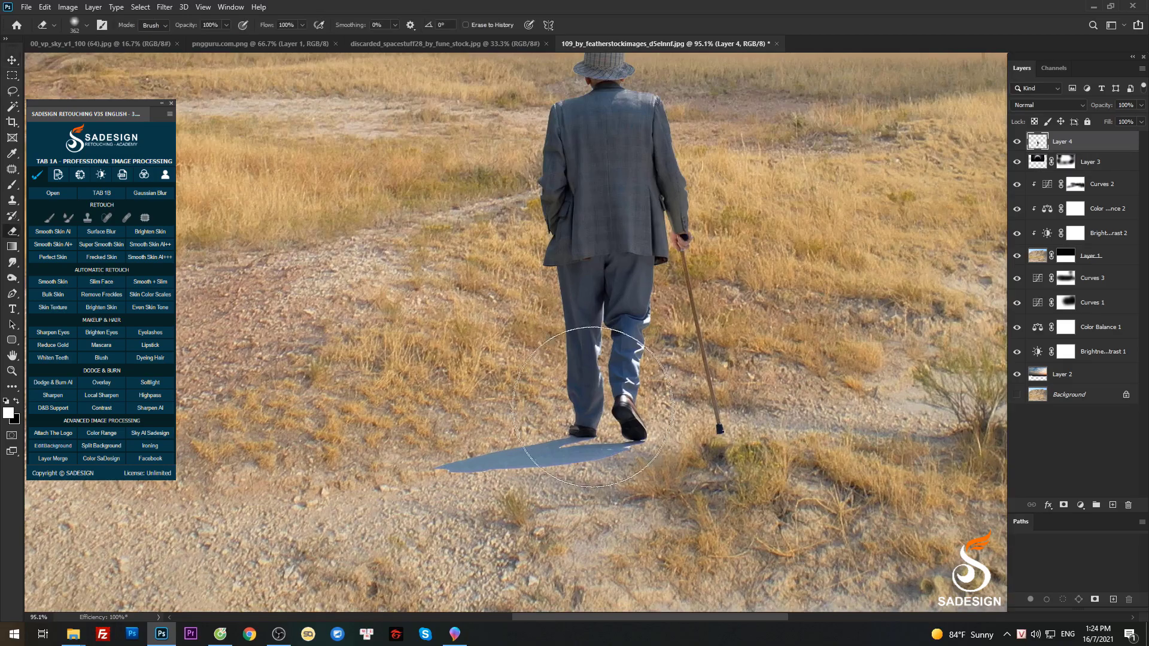
scroll(604, 413, up, 1)
mouse_move(486, 380)
mouse_down()
mouse_move(463, 383)
mouse_move(582, 359)
mouse_move(599, 370)
mouse_move(538, 398)
mouse_move(511, 394)
mouse_move(680, 365)
mouse_move(588, 338)
mouse_move(642, 321)
mouse_move(626, 316)
mouse_move(689, 323)
mouse_move(641, 328)
mouse_move(714, 346)
mouse_move(669, 364)
mouse_move(692, 373)
mouse_move(706, 341)
mouse_move(770, 347)
mouse_move(744, 338)
mouse_move(830, 331)
mouse_up()
scroll(599, 370, up, 5)
key(bracketleft)
key(bracketleft)
key(bracketleft)
key(bracketleft)
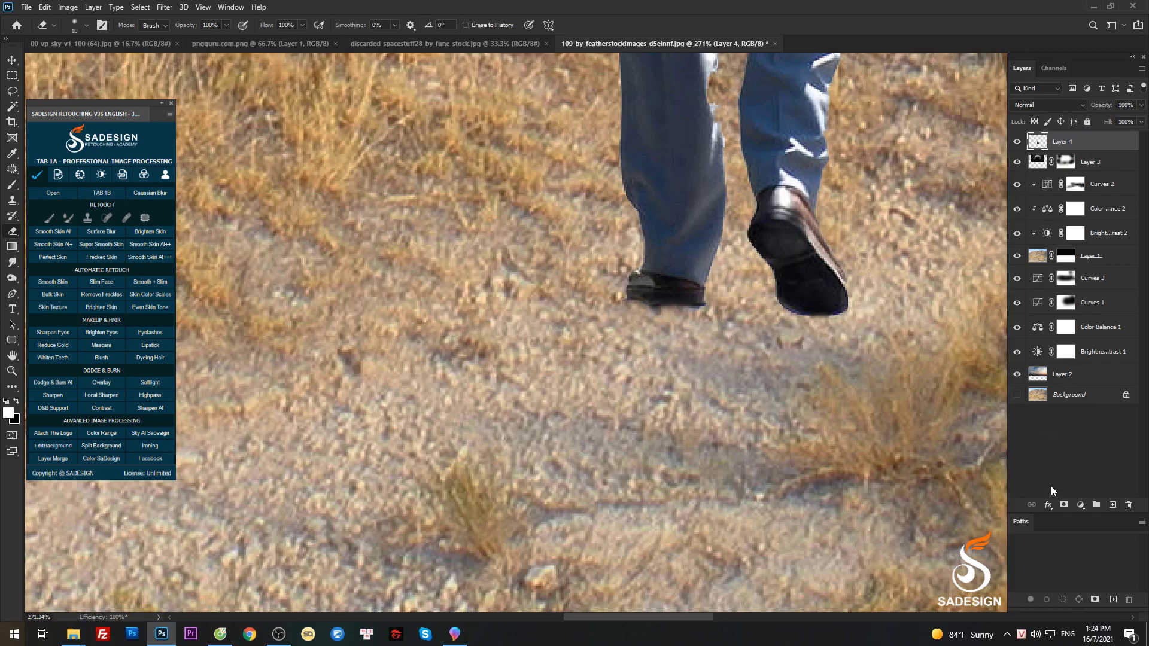
Add a mask to the man's layer and paint black with a small brush along the shoe soles and cane tip to blend them into the ground
click(1062, 506)
key(b)
scroll(697, 335, up, 1)
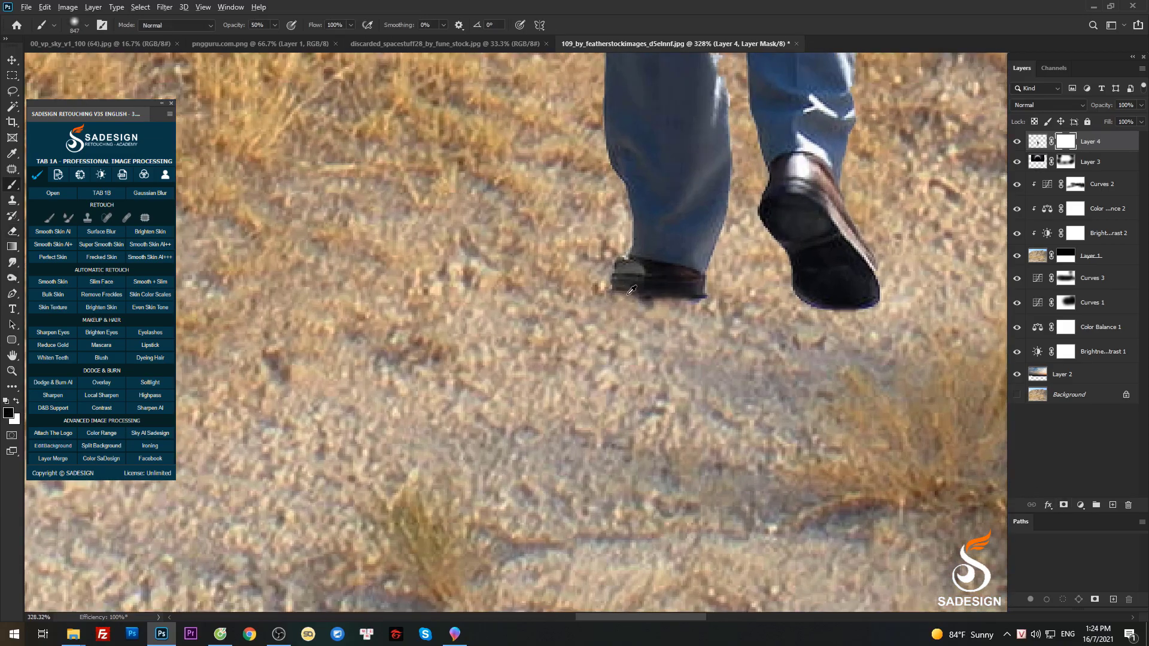
drag(630, 322, 446, 350)
drag(690, 320, 574, 321)
mouse_move(610, 316)
mouse_down()
mouse_move(523, 319)
mouse_move(608, 308)
mouse_move(589, 307)
mouse_up()
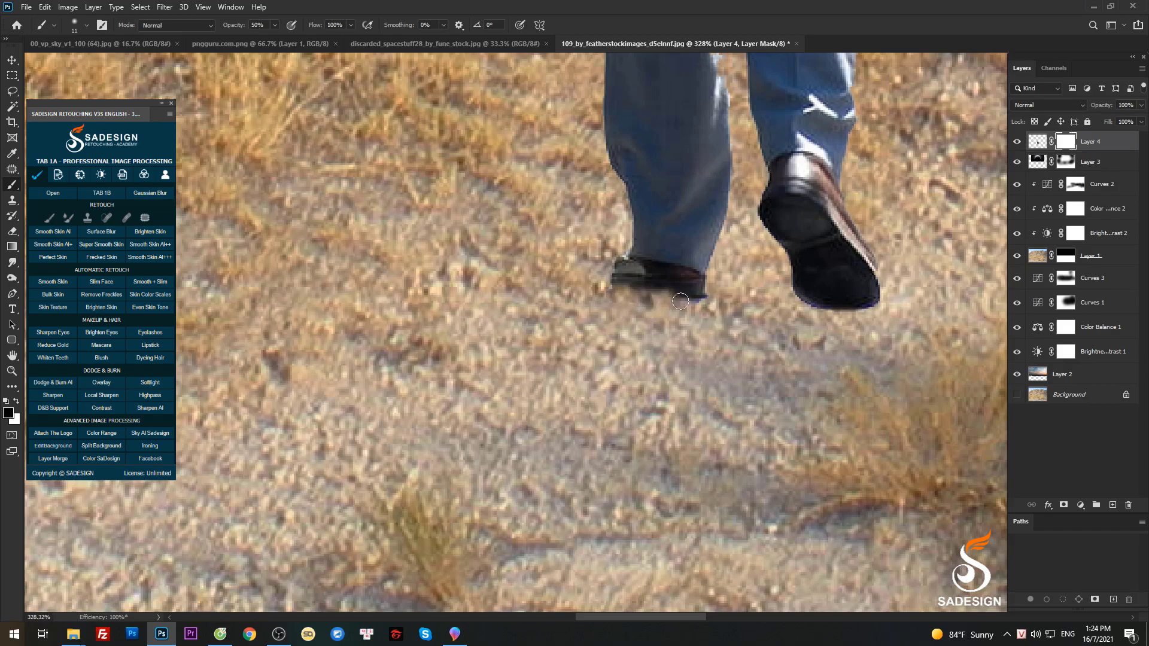
scroll(726, 312, right, 3)
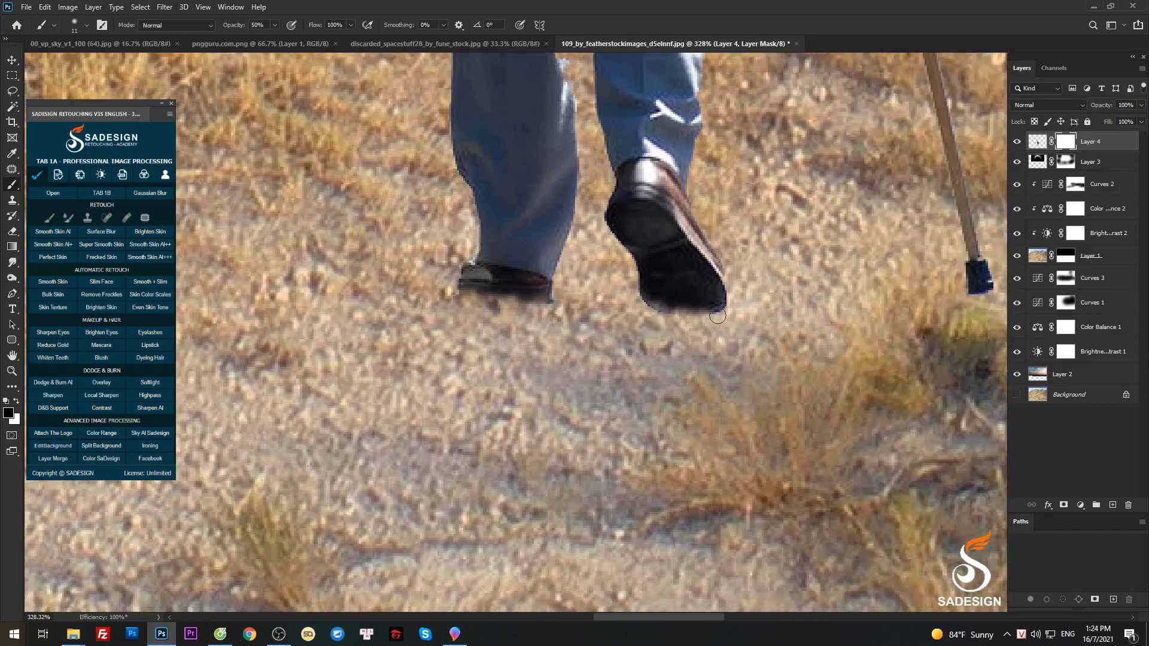
scroll(676, 318, right, 4)
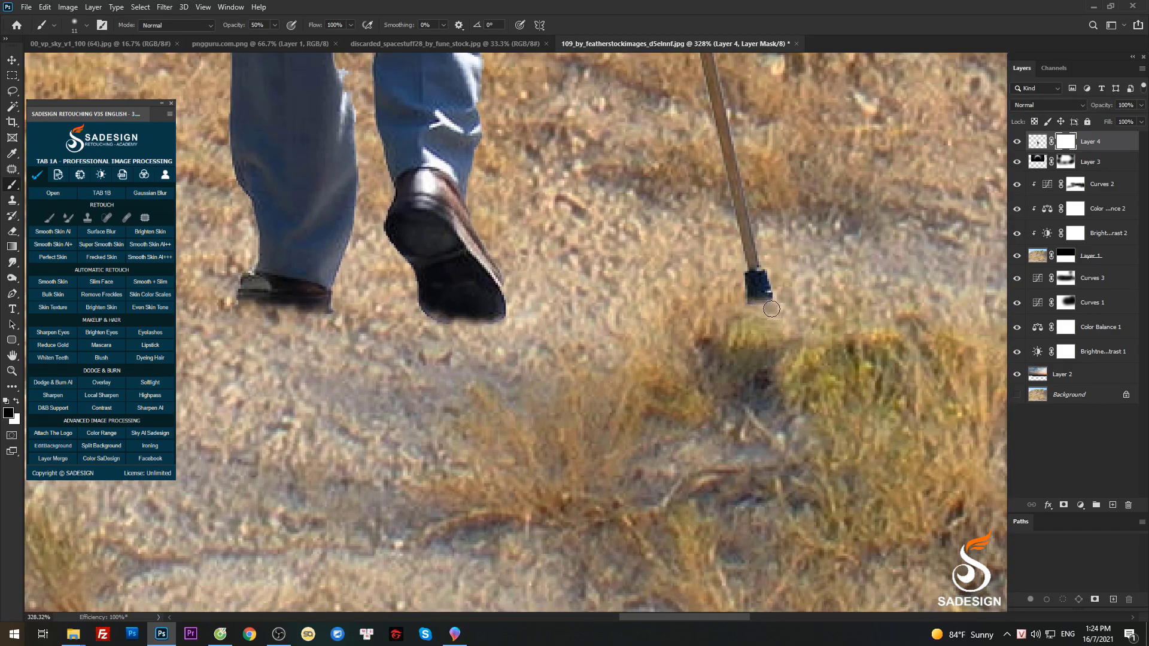
scroll(725, 315, down, 12)
key(v)
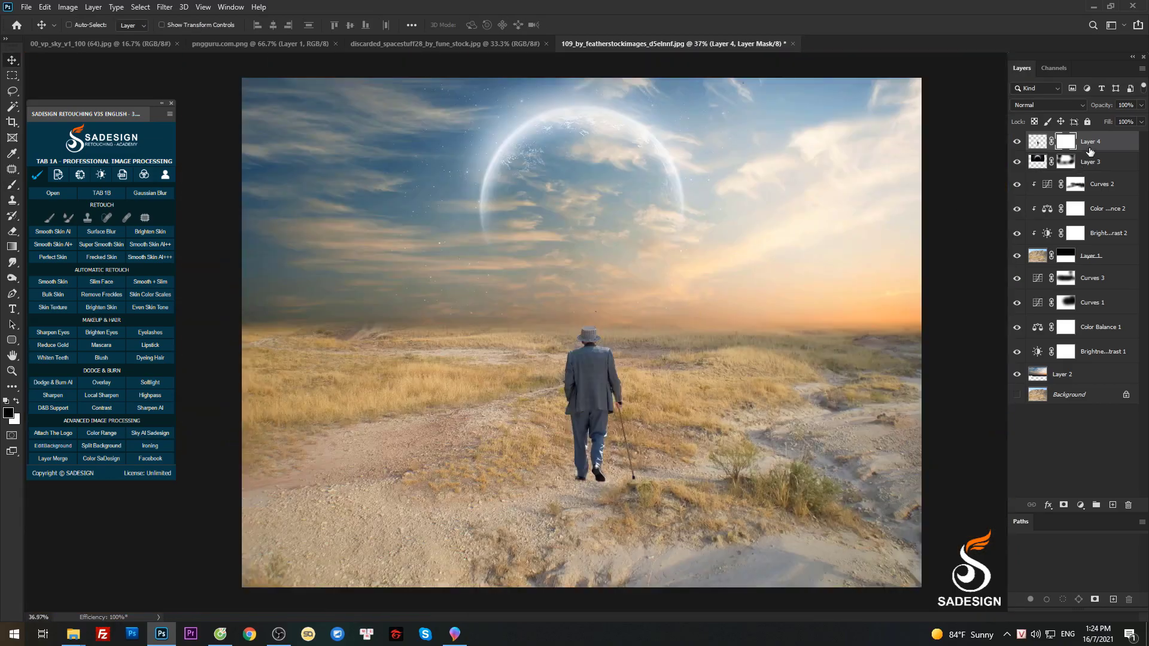
Add a Brightness/Contrast adjustment clipped to the man with brightness 10 and contrast -5
click(1038, 142)
scroll(785, 263, down, 2)
click(1079, 506)
click(1020, 329)
click(911, 264)
mouse_move(910, 135)
mouse_down()
mouse_move(900, 135)
mouse_move(914, 135)
mouse_up()
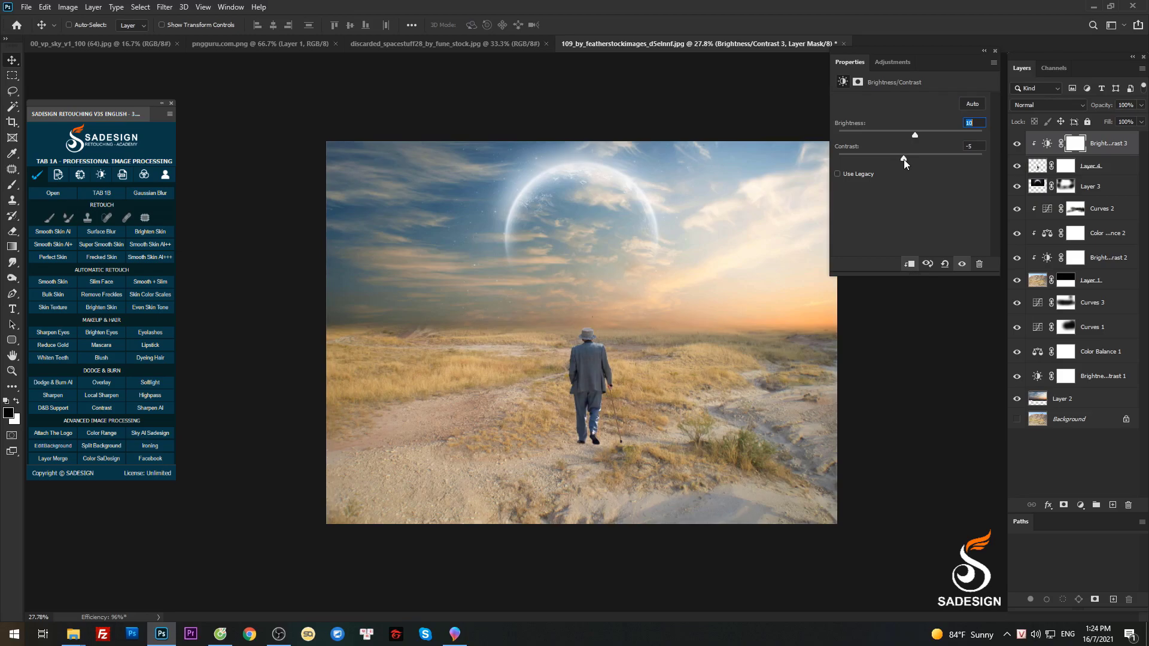
click(994, 50)
scroll(721, 185, down, 2)
scroll(664, 372, up, 3)
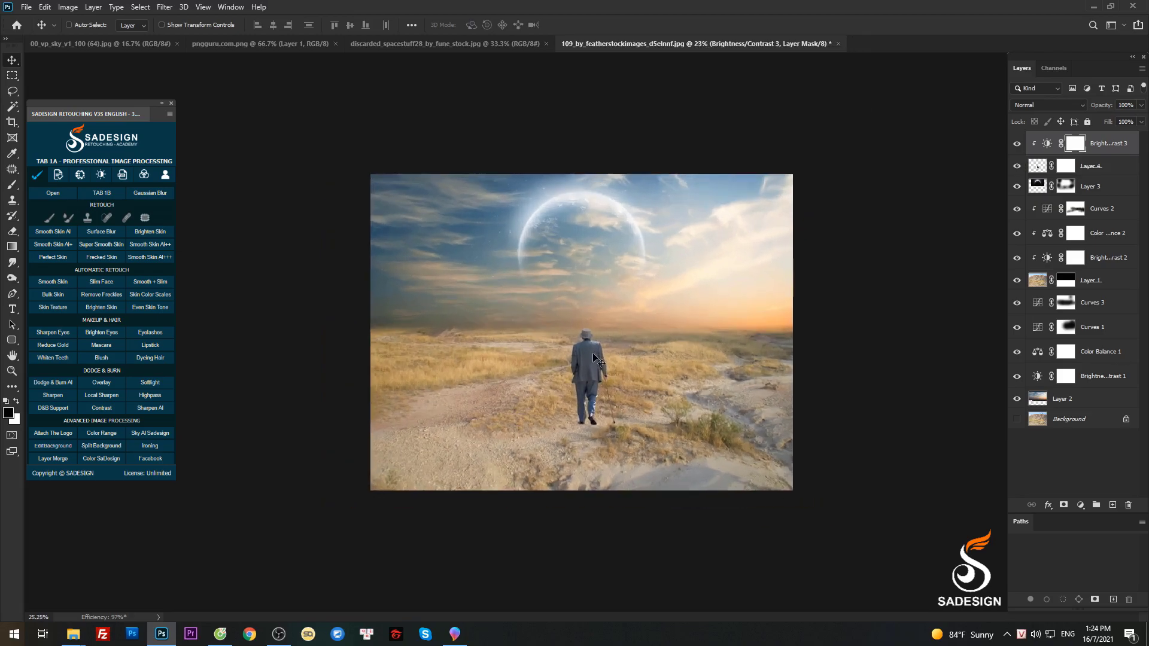
Add a Color Balance adjustment clipped to the man, shifting the midtones +8 toward red and slightly toward yellow and magenta
click(1081, 505)
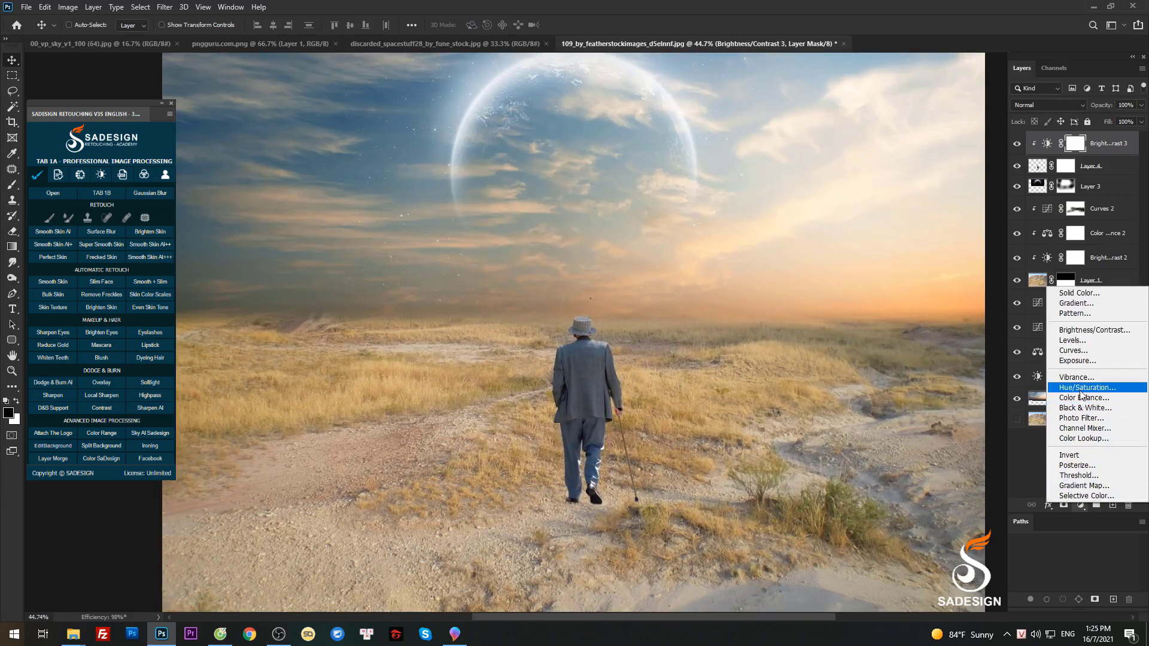
click(1083, 396)
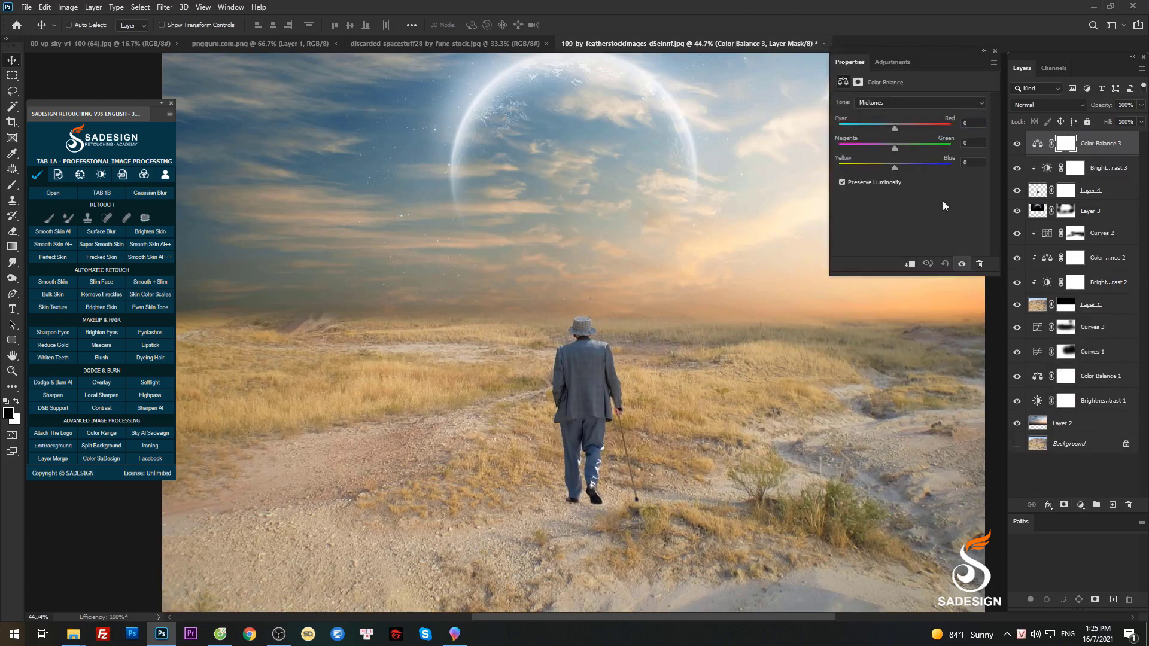
click(910, 265)
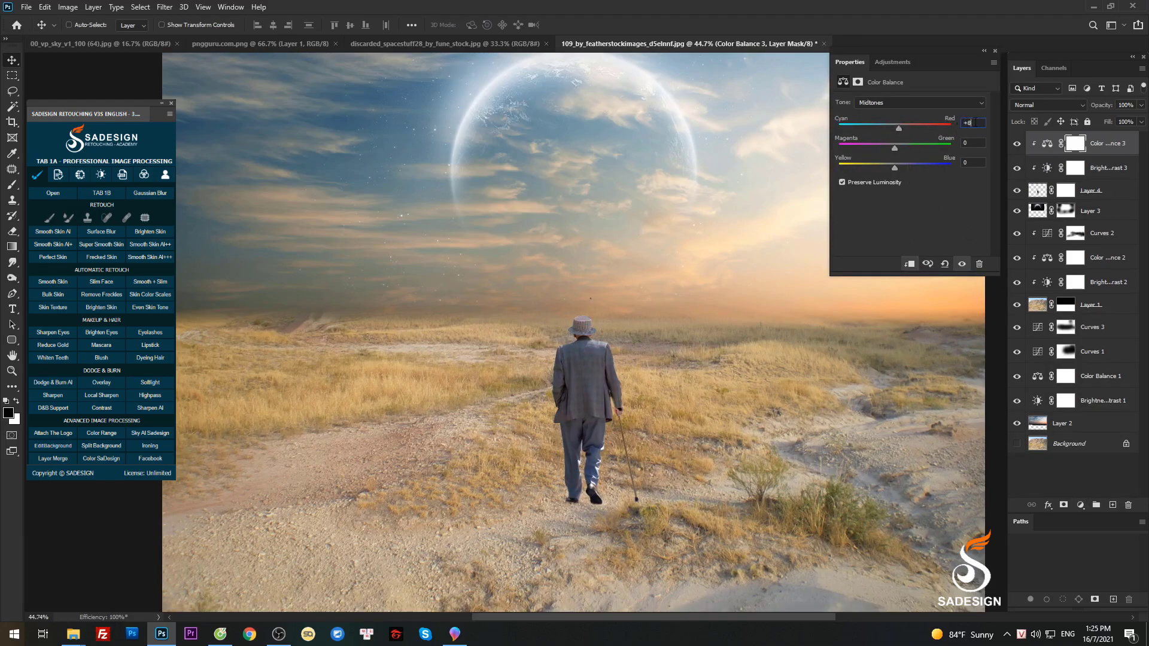
drag(894, 169, 887, 166)
drag(895, 145, 893, 145)
click(995, 51)
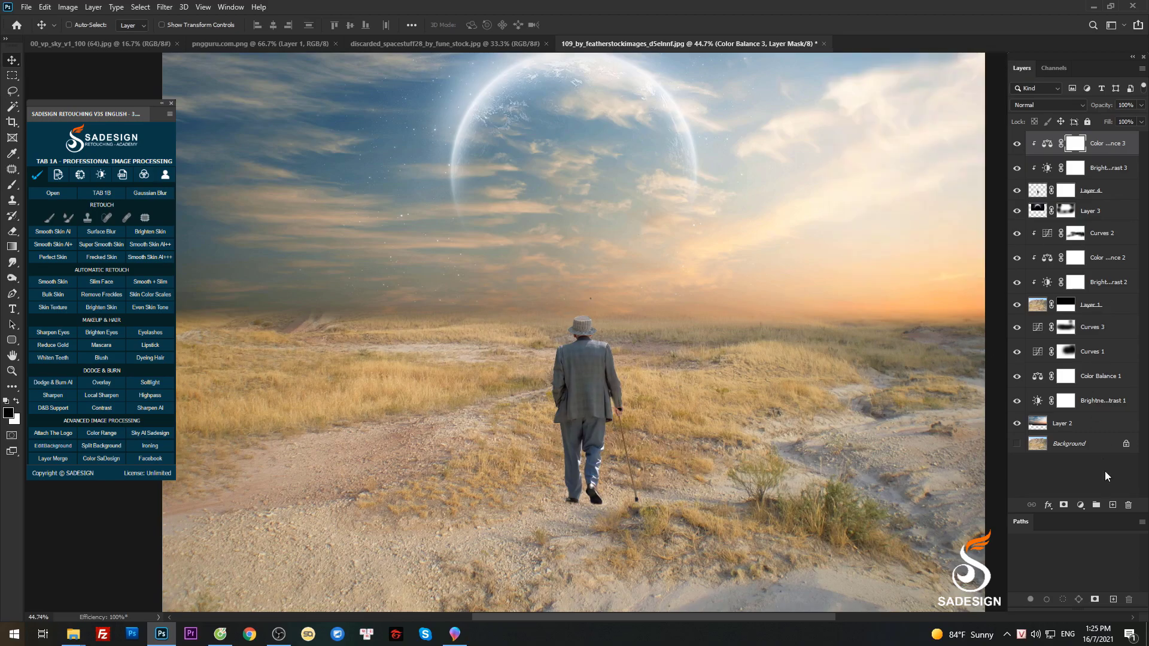
Add a Curves adjustment clipped to the man and lower the RGB midtones to darken him
click(1080, 504)
click(1071, 363)
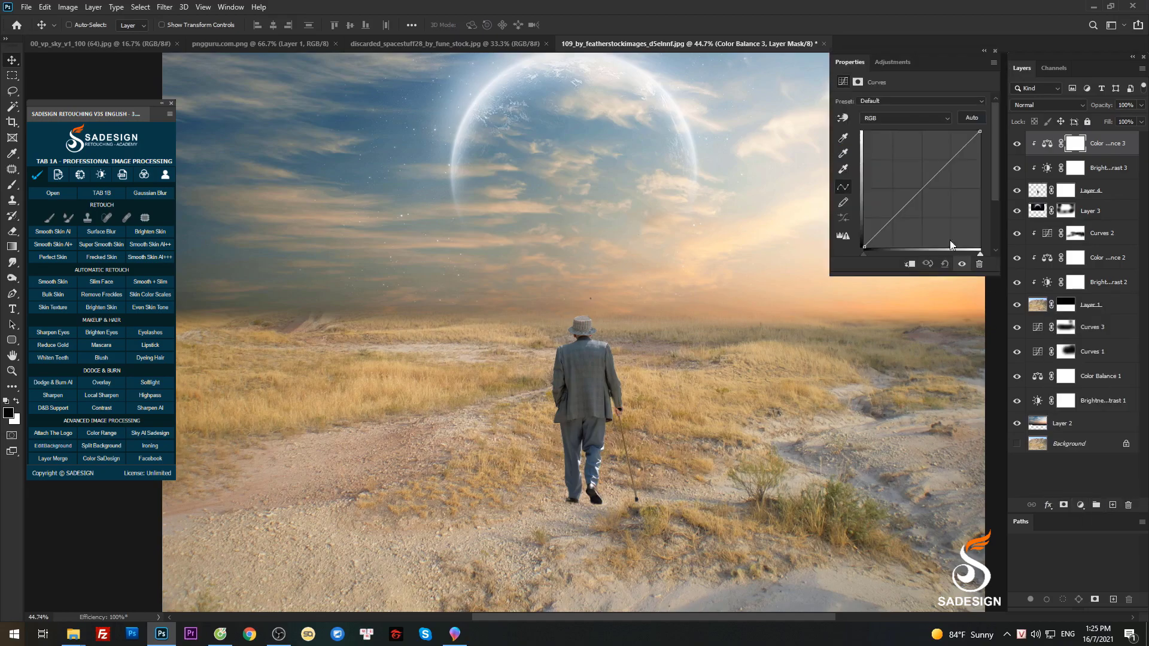
drag(923, 187, 925, 194)
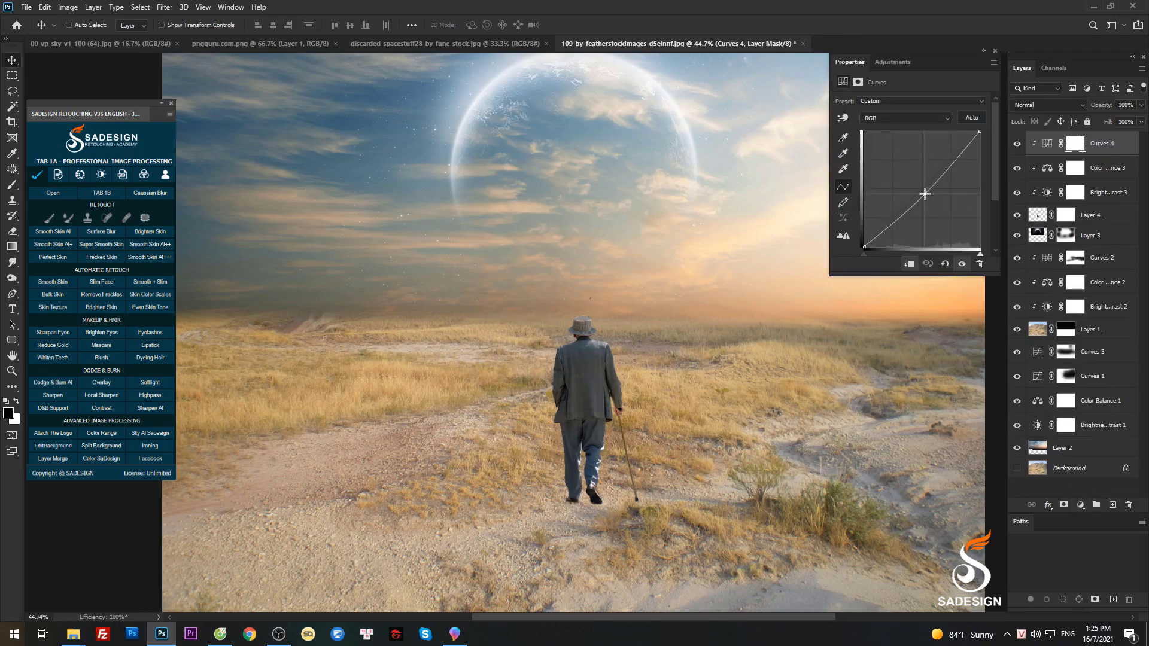
scroll(727, 207, down, 2)
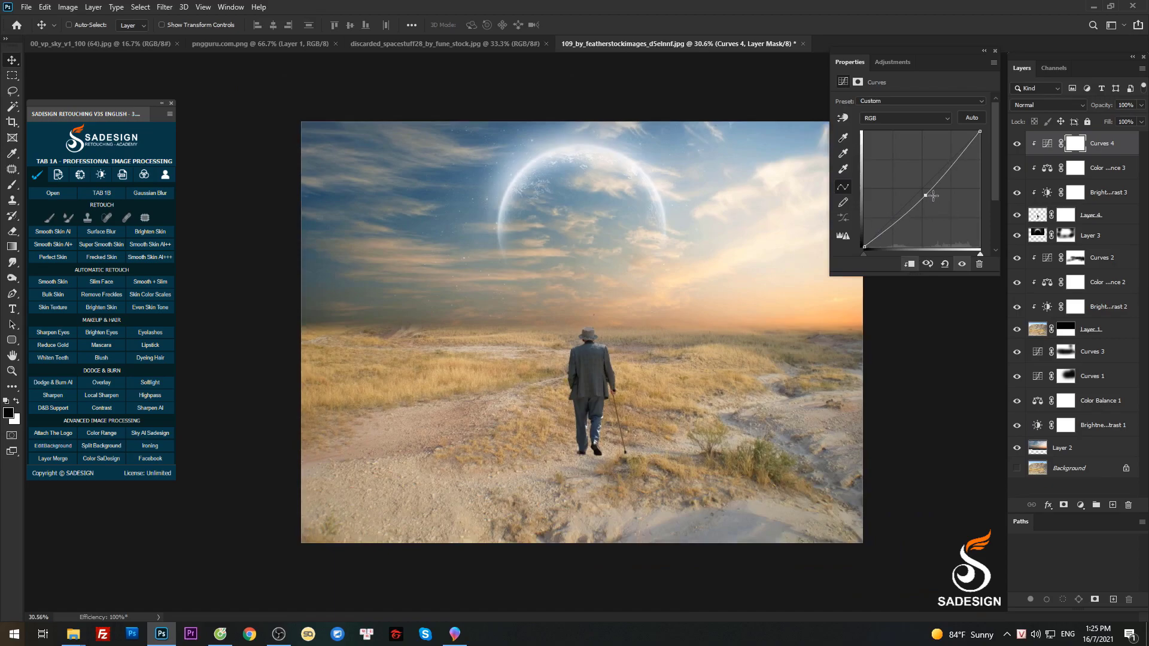
click(995, 50)
Paint black on the man's Curves mask along his hat, shoulder, arm and leg on the sunset-facing side to restore the light
key(b)
scroll(615, 335, up, 5)
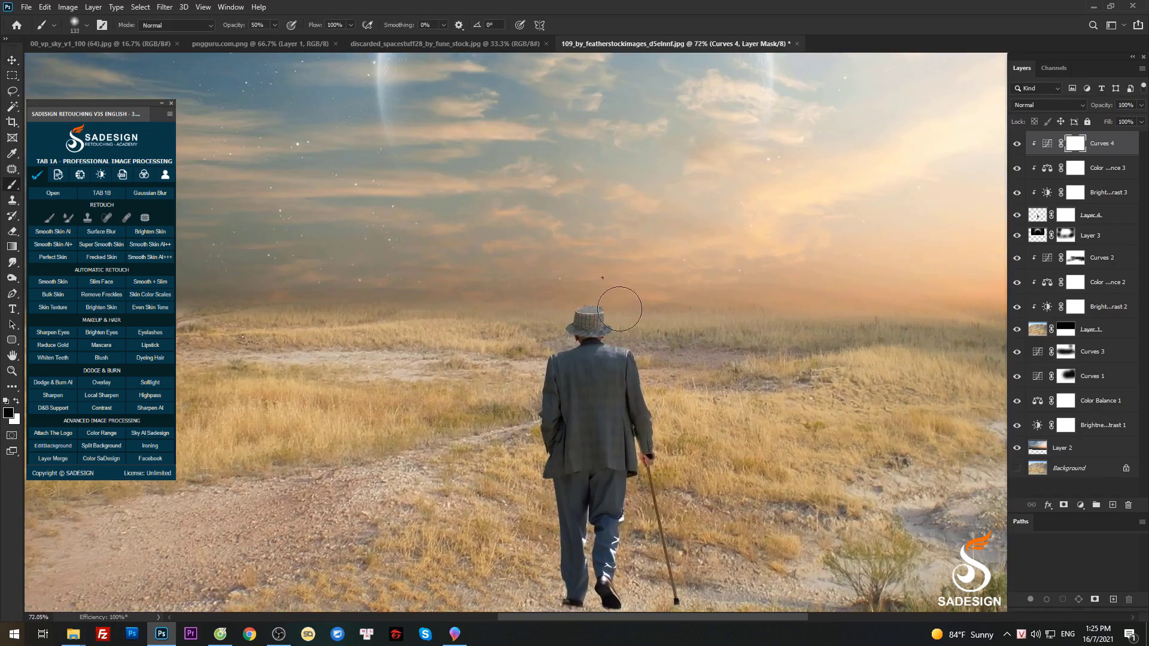
scroll(602, 303, up, 3)
drag(617, 303, 592, 300)
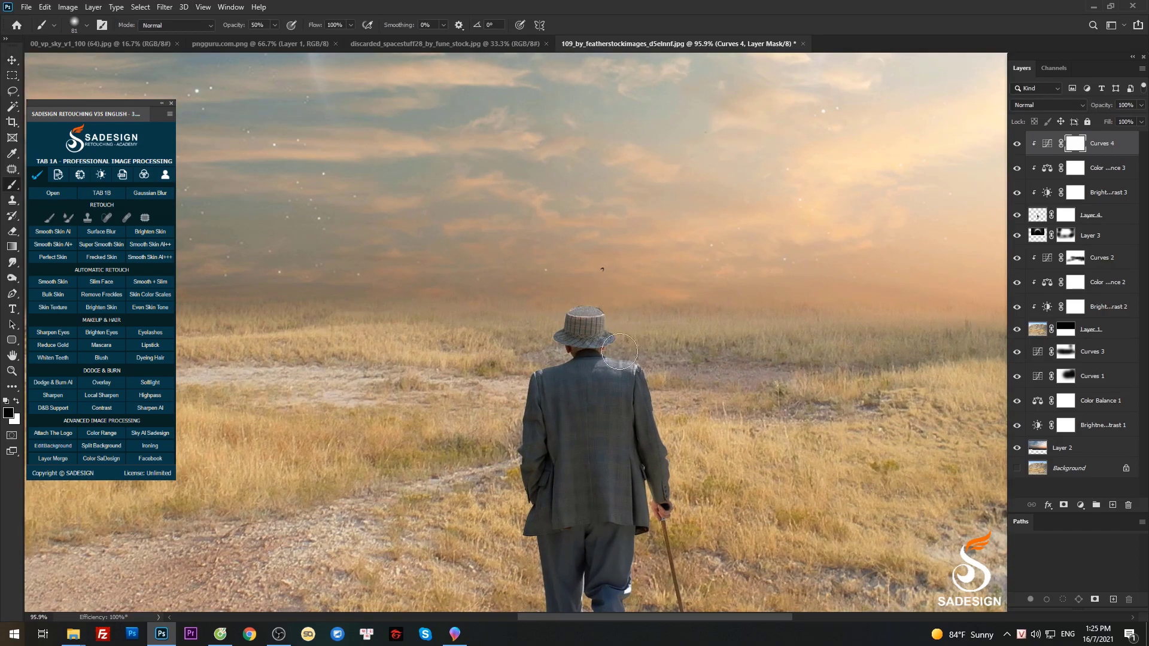
drag(677, 415, 655, 318)
drag(657, 402, 652, 334)
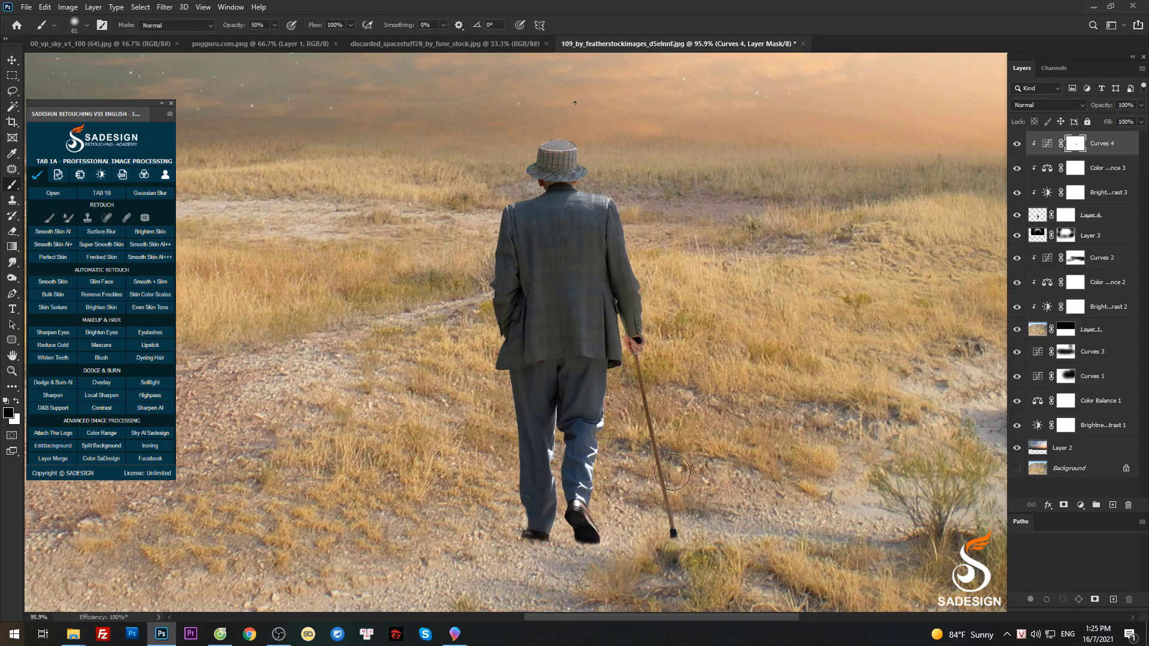
scroll(693, 332, down, 3)
Add an empty layer above the ground's Curves 2 adjustment and set up a large soft black brush at 10% opacity
click(1108, 328)
click(1107, 260)
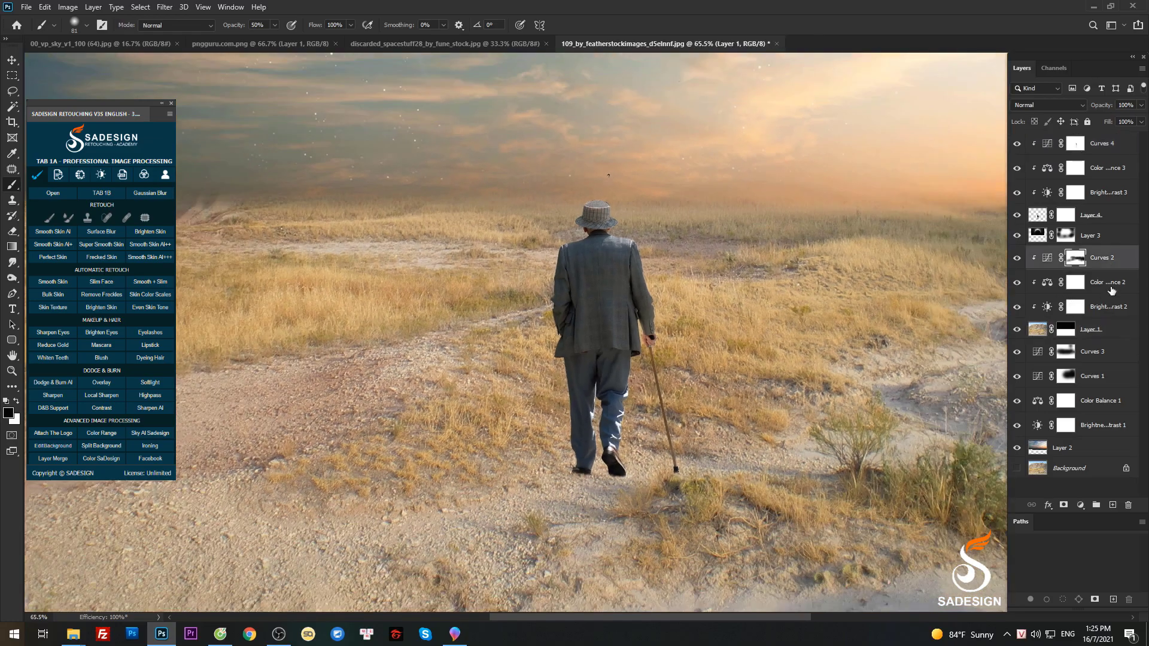
click(1112, 505)
scroll(700, 360, down, 8)
scroll(700, 359, down, 1)
drag(639, 365, 700, 364)
key(1)
key(x)
Paint soft black shading across the foreground ground along the lower edge of the image
drag(511, 434, 531, 434)
click(469, 477)
click(441, 474)
click(432, 479)
drag(535, 479, 454, 497)
click(442, 496)
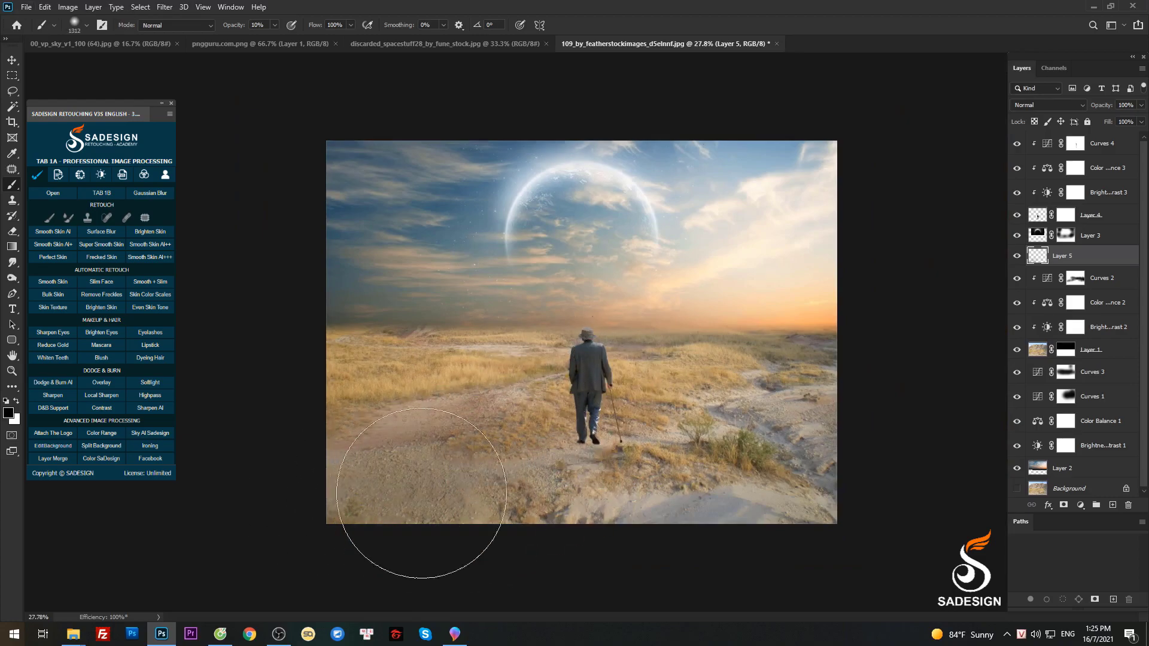
click(551, 513)
drag(680, 500, 671, 497)
click(769, 498)
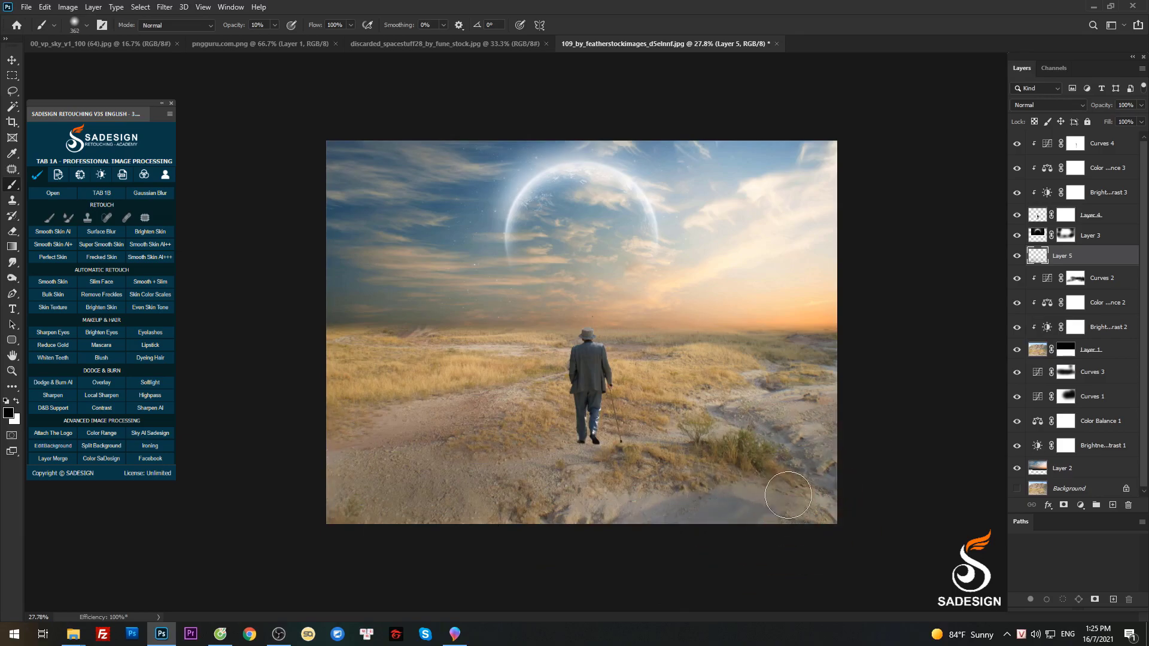
Shade the gullies and bushes on the sunset side, then the grass and horizon on the opposite side
click(772, 429)
drag(784, 410, 757, 411)
drag(750, 365, 764, 366)
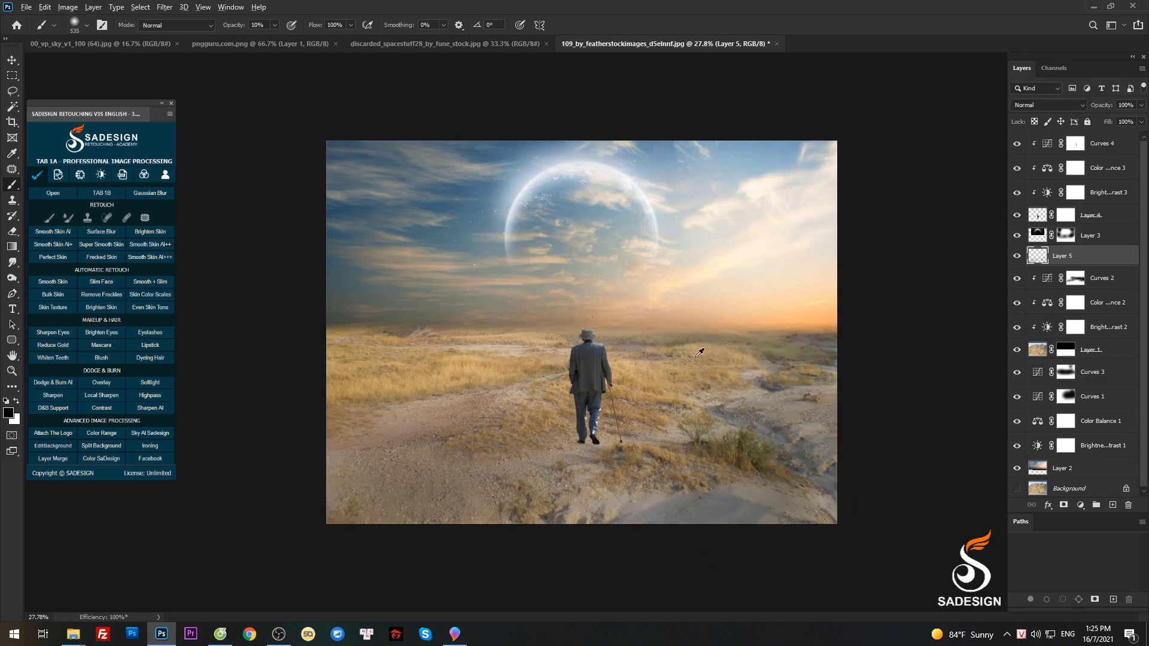
mouse_move(472, 369)
mouse_down()
mouse_move(372, 372)
mouse_move(378, 386)
mouse_up()
drag(379, 325, 396, 325)
Deepen the shading beside the man's feet, across the lower corners and over the gullies with more soft black strokes
drag(581, 448, 515, 438)
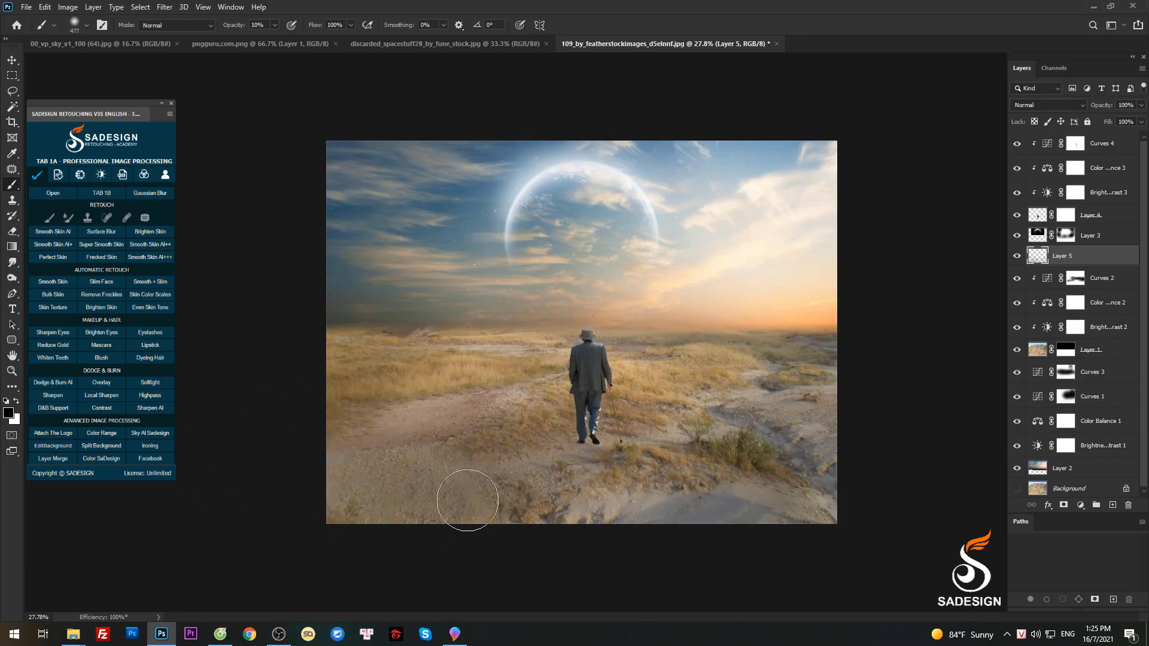
drag(354, 481, 397, 486)
mouse_move(488, 498)
mouse_down()
mouse_move(605, 524)
mouse_move(864, 518)
mouse_up()
drag(769, 446, 740, 443)
drag(810, 408, 786, 407)
scroll(703, 374, down, 2)
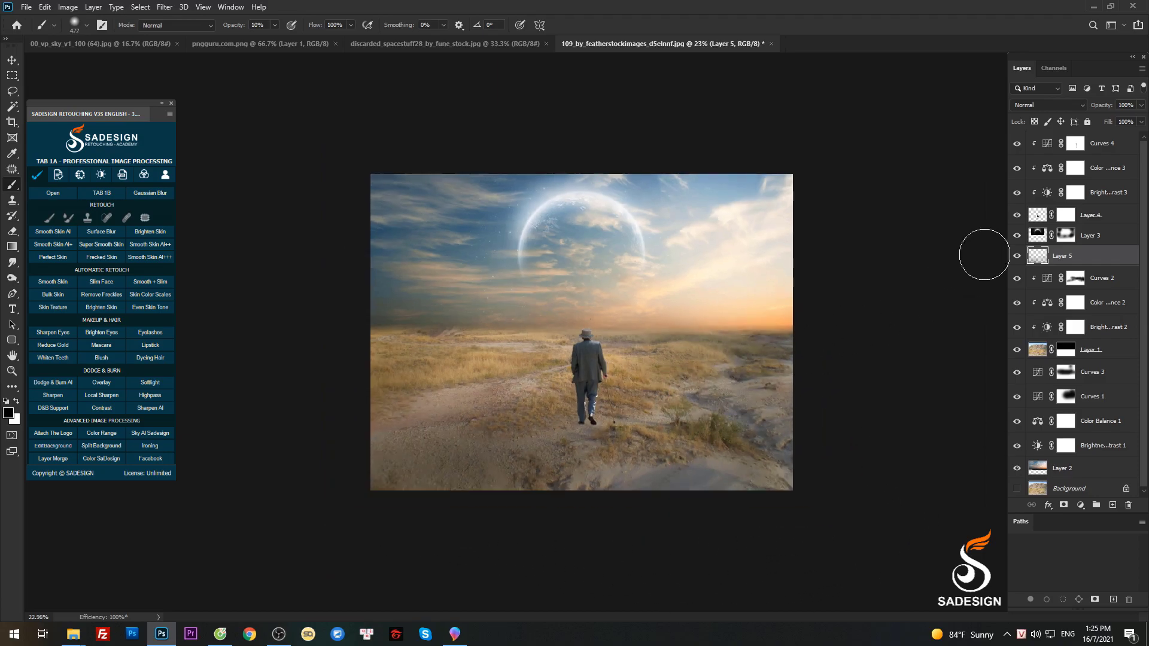
Lower the ground shading layer's opacity to 80% and add an empty layer above the Curves 3 adjustment
click(1141, 105)
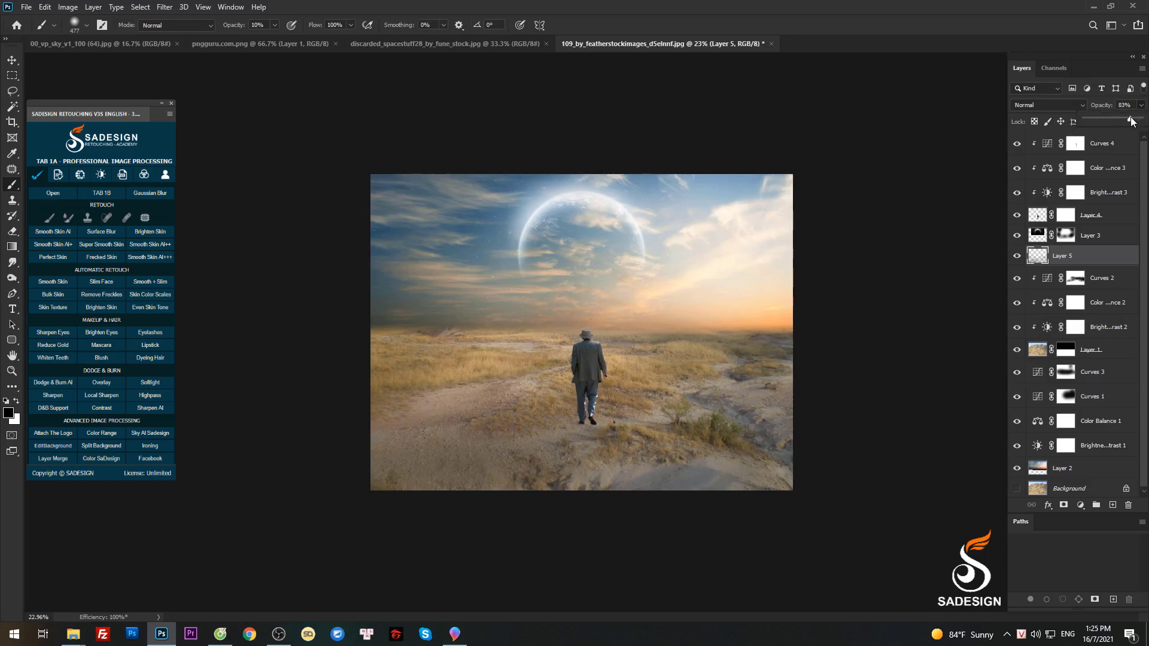
scroll(1085, 388, down, 1)
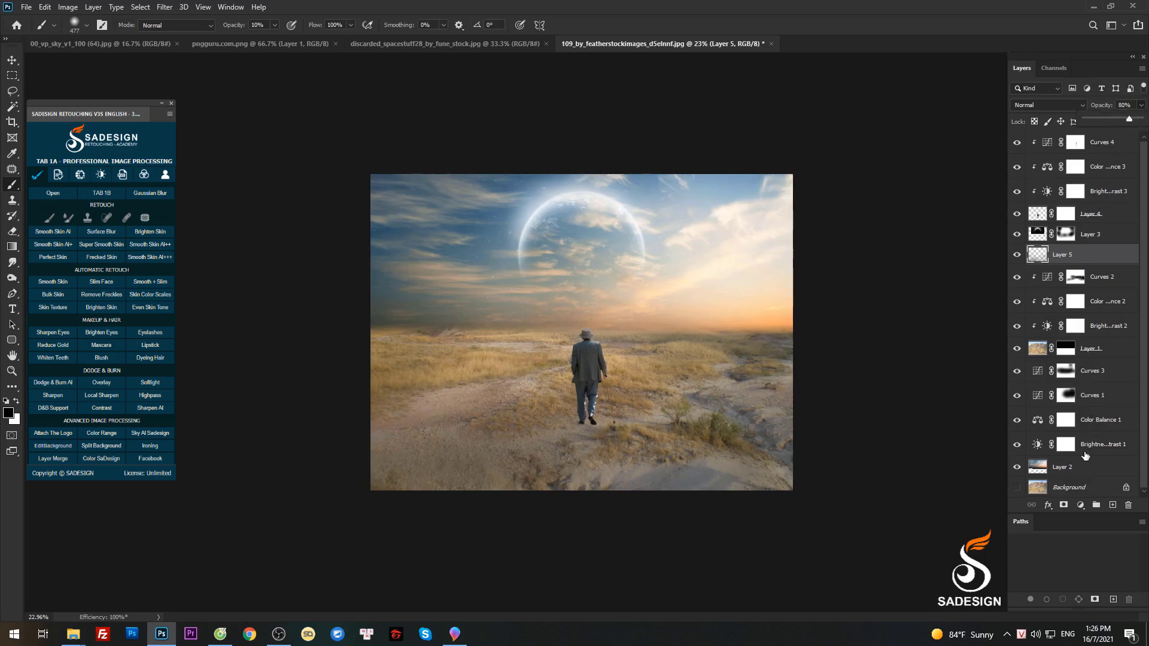
click(1101, 380)
click(1113, 506)
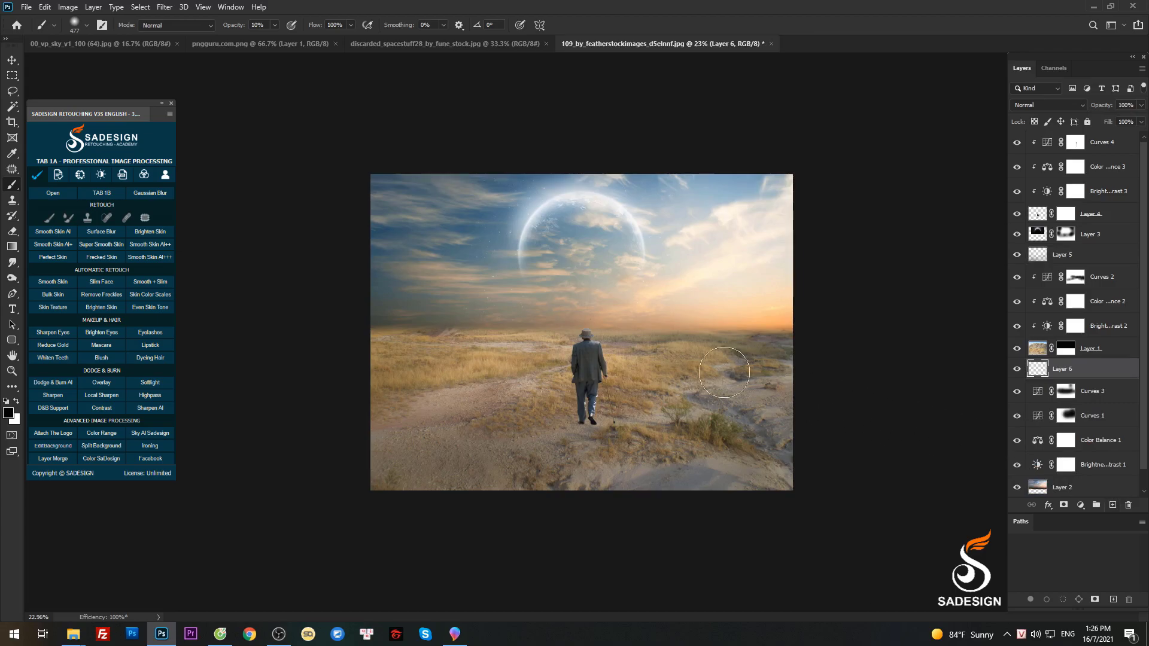
Paint soft black shading at 10% opacity along the darker outer edge of the sky, away from the sunset
scroll(477, 310, up, 3)
key(bracketright)
key(bracketright)
key(bracketright)
key(bracketright)
key(bracketright)
mouse_move(379, 262)
mouse_down()
mouse_move(350, 196)
mouse_move(415, 151)
mouse_up()
key(bracketleft)
key(bracketleft)
key(bracketleft)
key(bracketleft)
key(bracketleft)
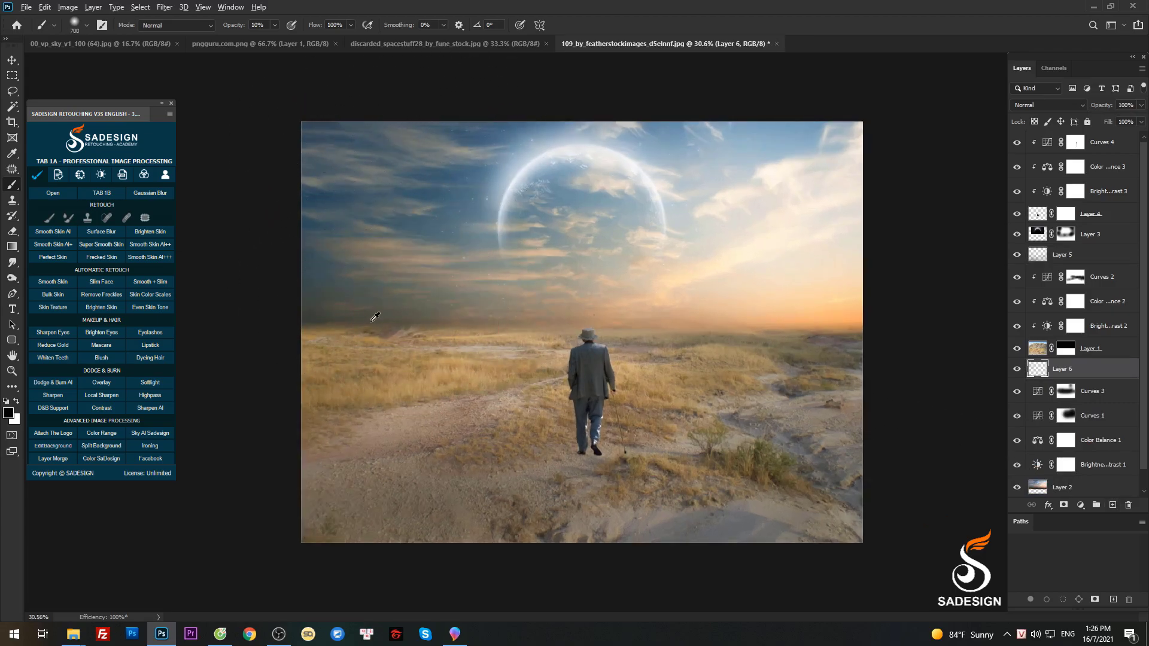
Enlarge the soft black brush and shade the top of the sky and the horizon on the sunset side
key(bracketright)
key(bracketright)
key(bracketright)
key(bracketright)
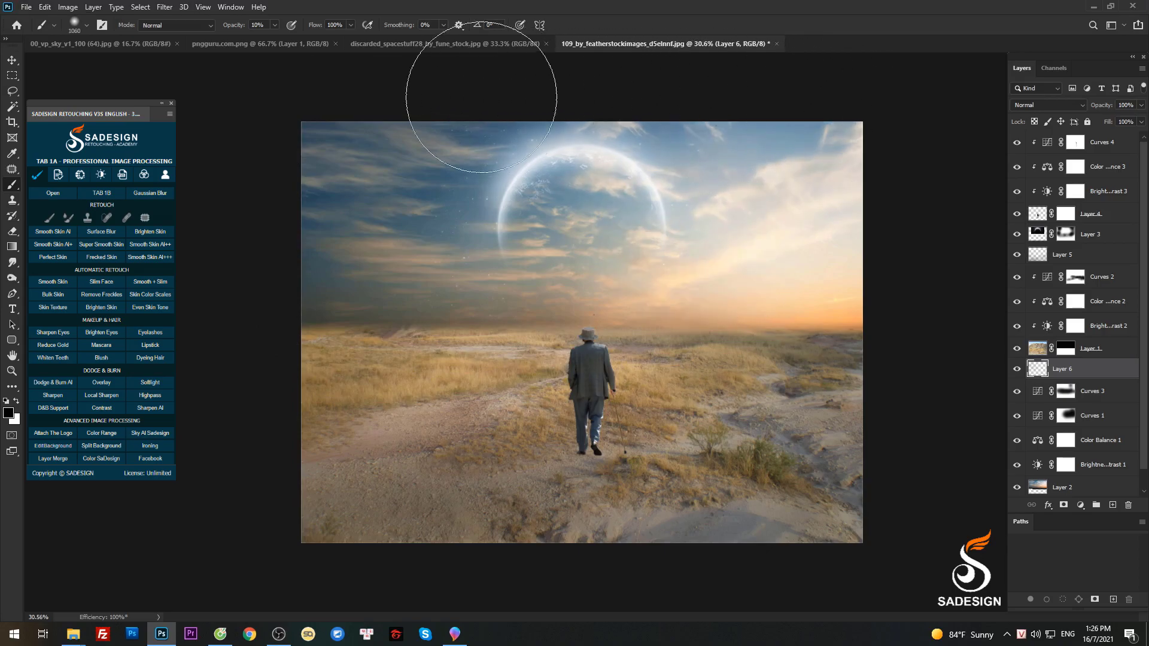
scroll(822, 258, down, 3)
scroll(742, 396, up, 2)
drag(788, 372, 783, 349)
scroll(942, 299, down, 3)
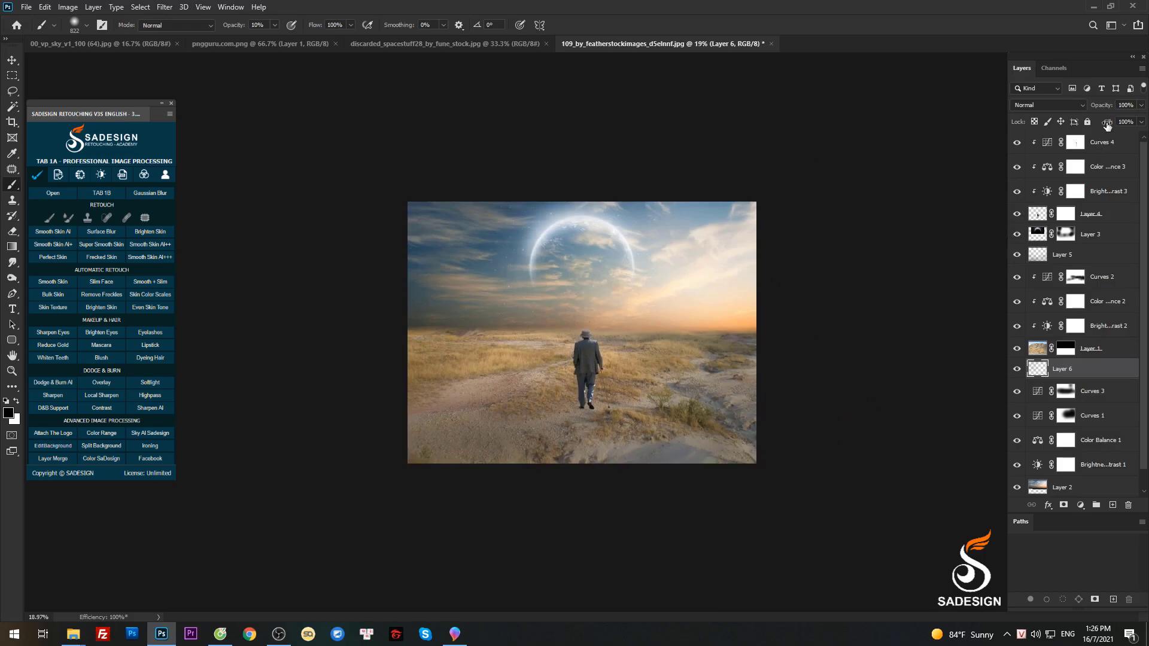
click(1142, 106)
Add an empty layer above Layer 3, load the man's silhouette as a selection and fill it with black
click(1090, 237)
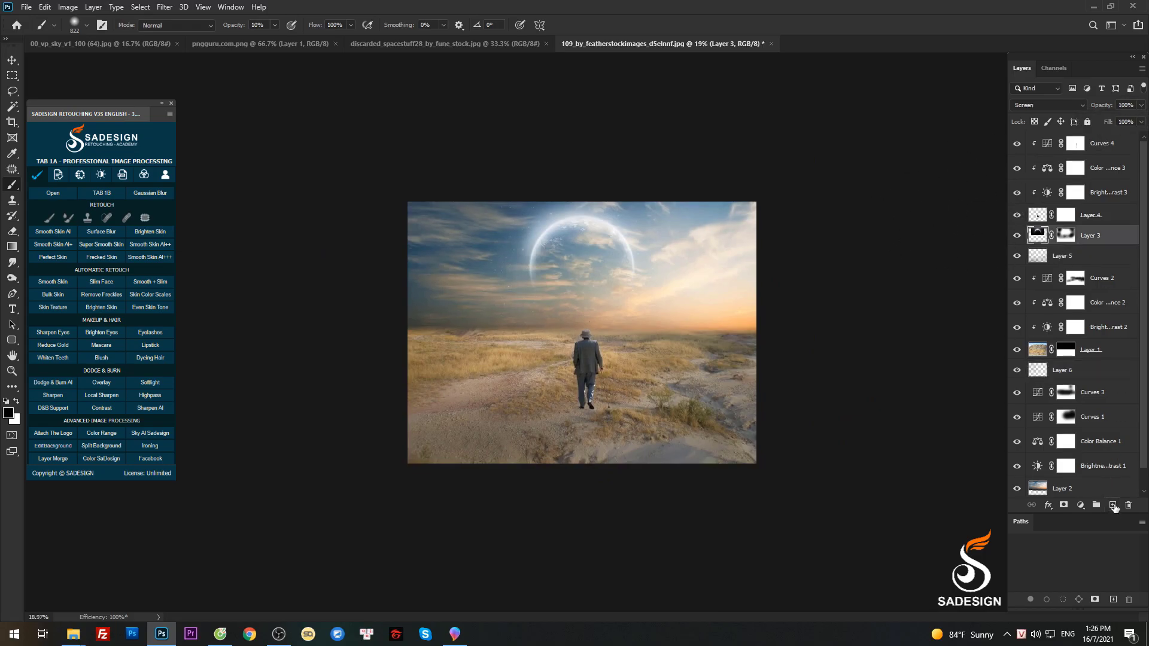
click(1113, 506)
ctrl+click(1042, 217)
click(12, 248)
scroll(12, 256, up, 6)
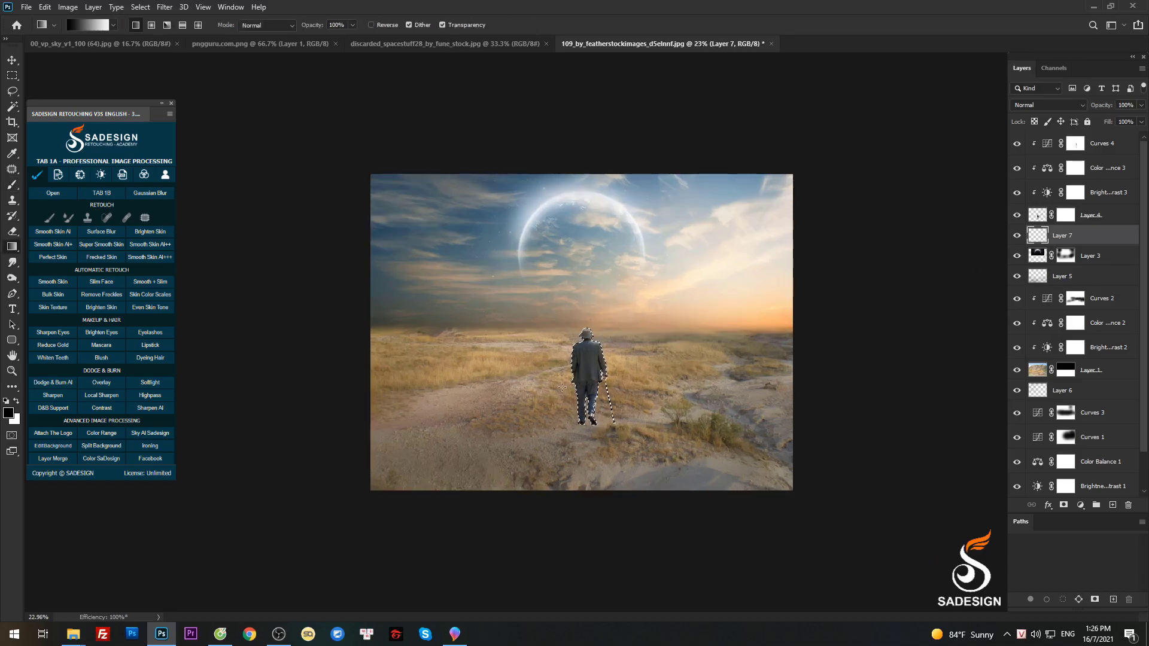
key(shift+g)
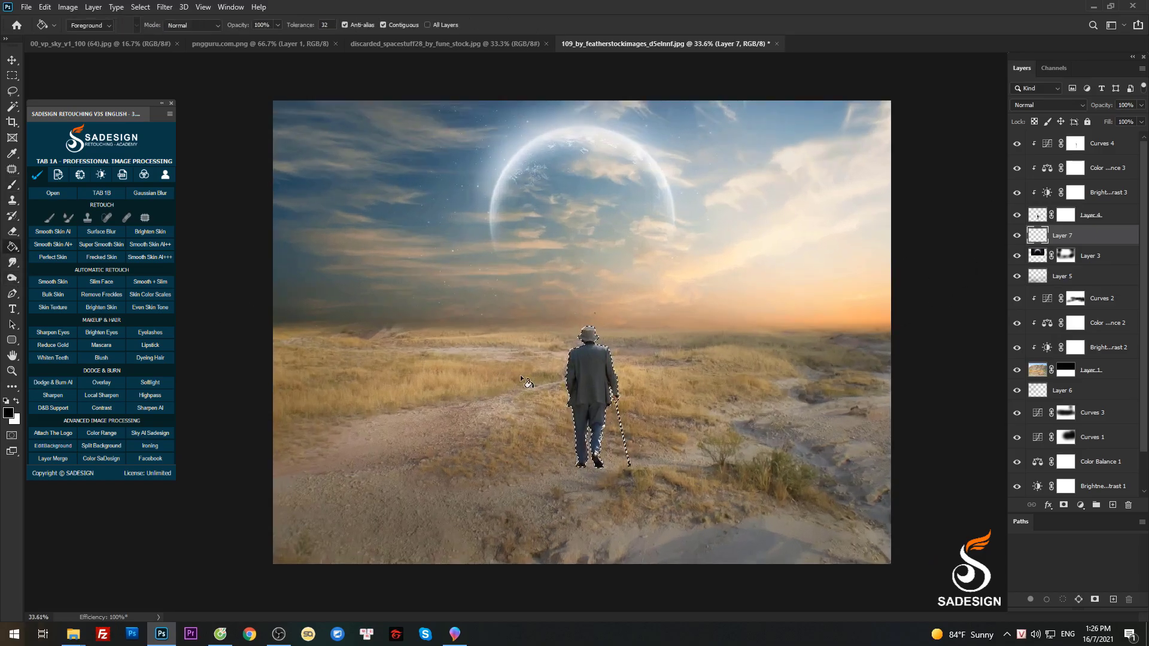
scroll(583, 347, down, 3)
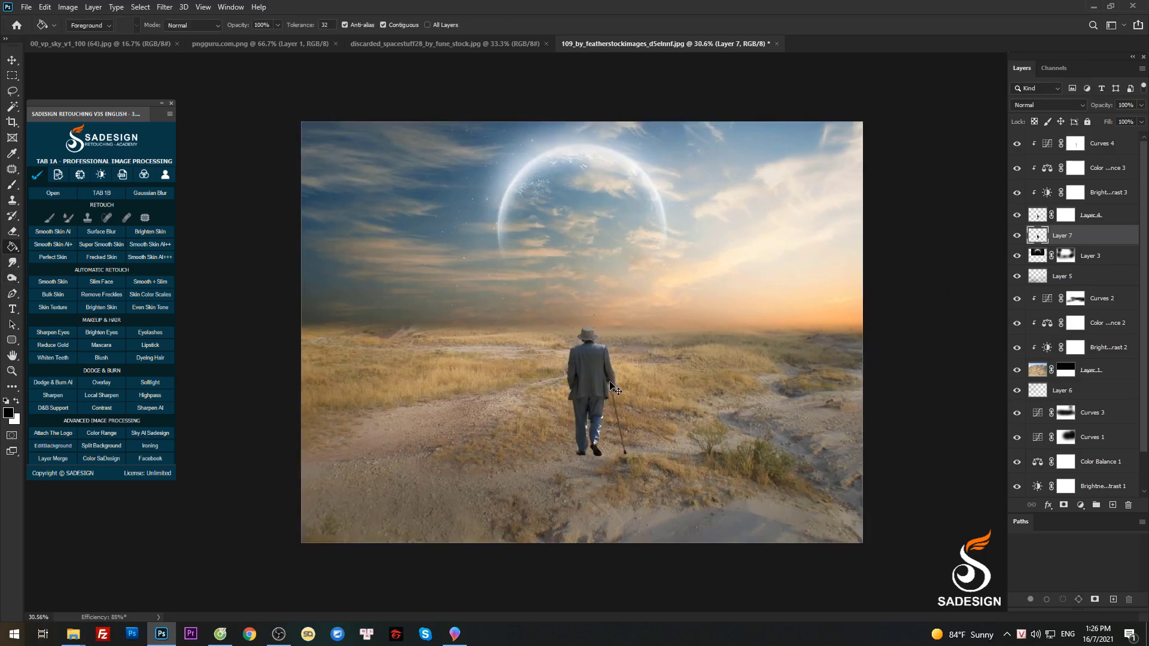
Flip, shorten and skew the black silhouette into a diagonal ground shadow, aligned with the man's feet and cane tip
key(ctrl+t)
drag(577, 330, 491, 495)
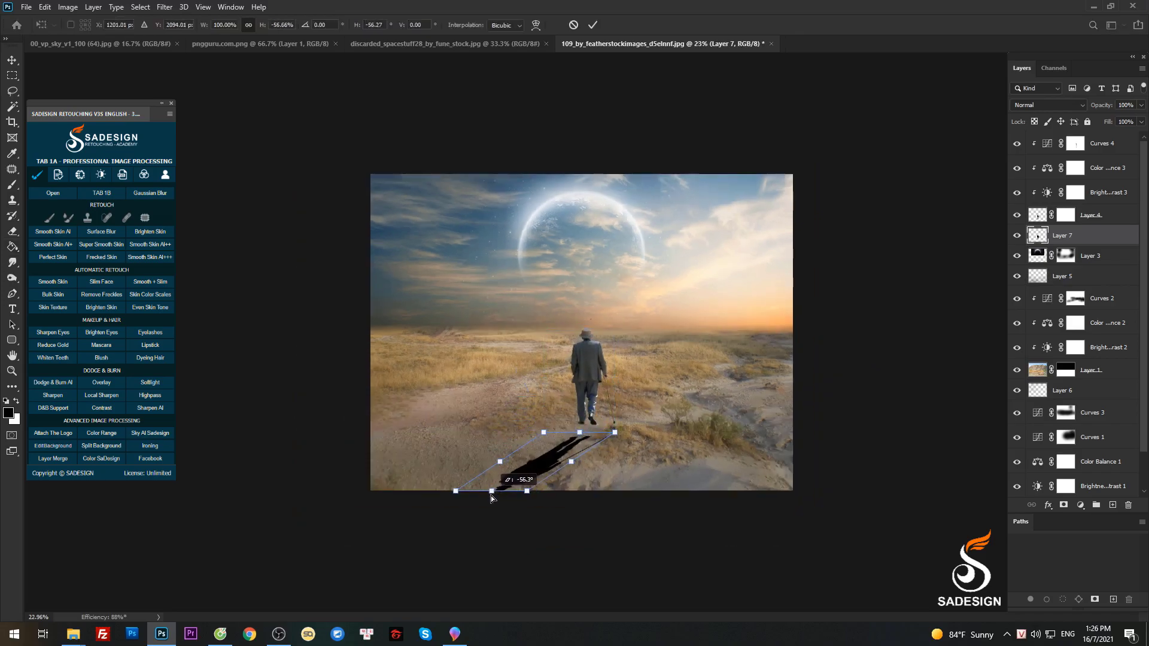
scroll(577, 377, up, 5)
key(Return)
key(v)
drag(566, 527, 623, 510)
scroll(598, 502, up, 3)
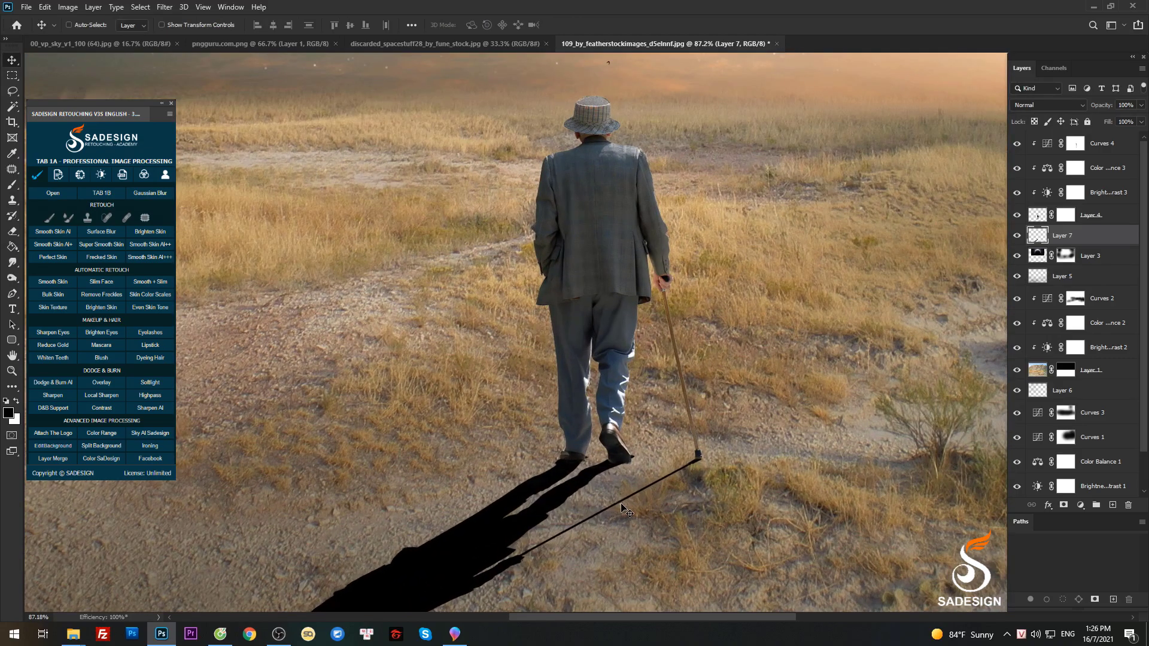
scroll(622, 512, down, 5)
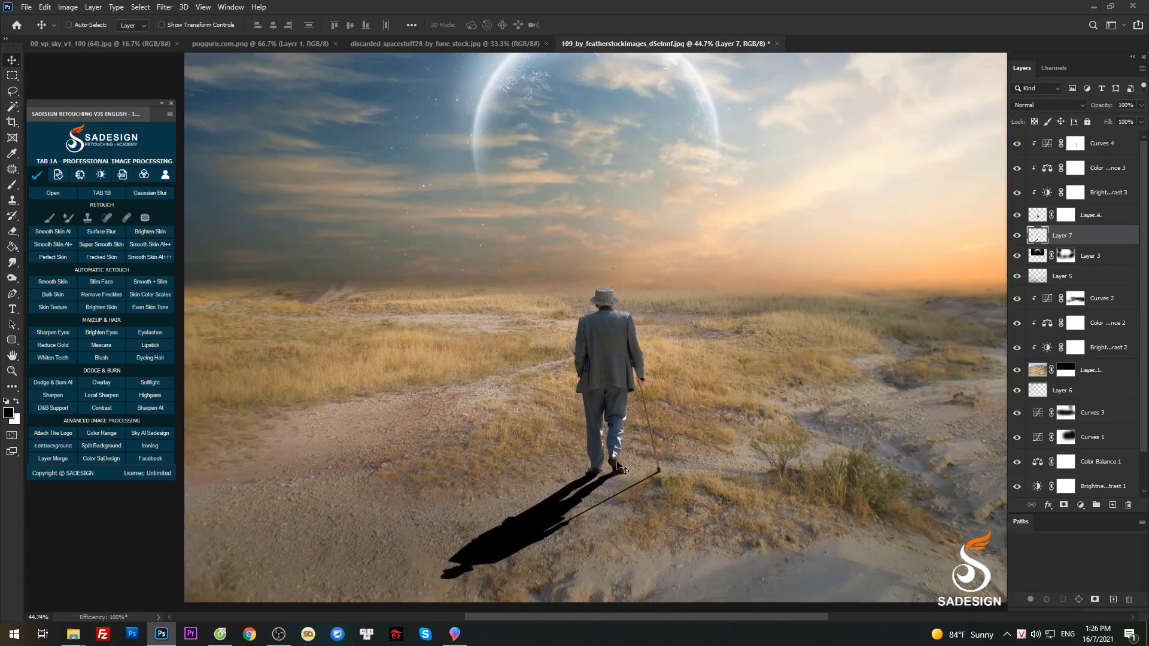
Rotate the cast shadow about 3.3° and nudge it to meet the man's shoes and cane
key(ctrl+t)
scroll(730, 377, up, 1)
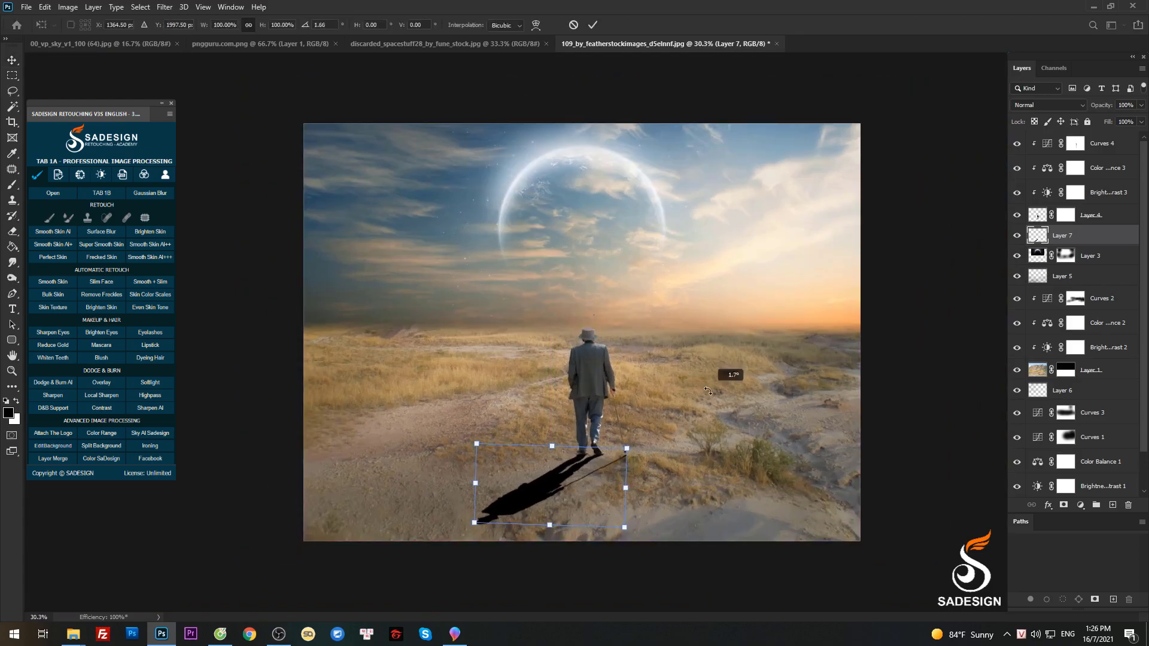
scroll(588, 525, up, 3)
scroll(587, 526, up, 1)
drag(588, 525, 586, 518)
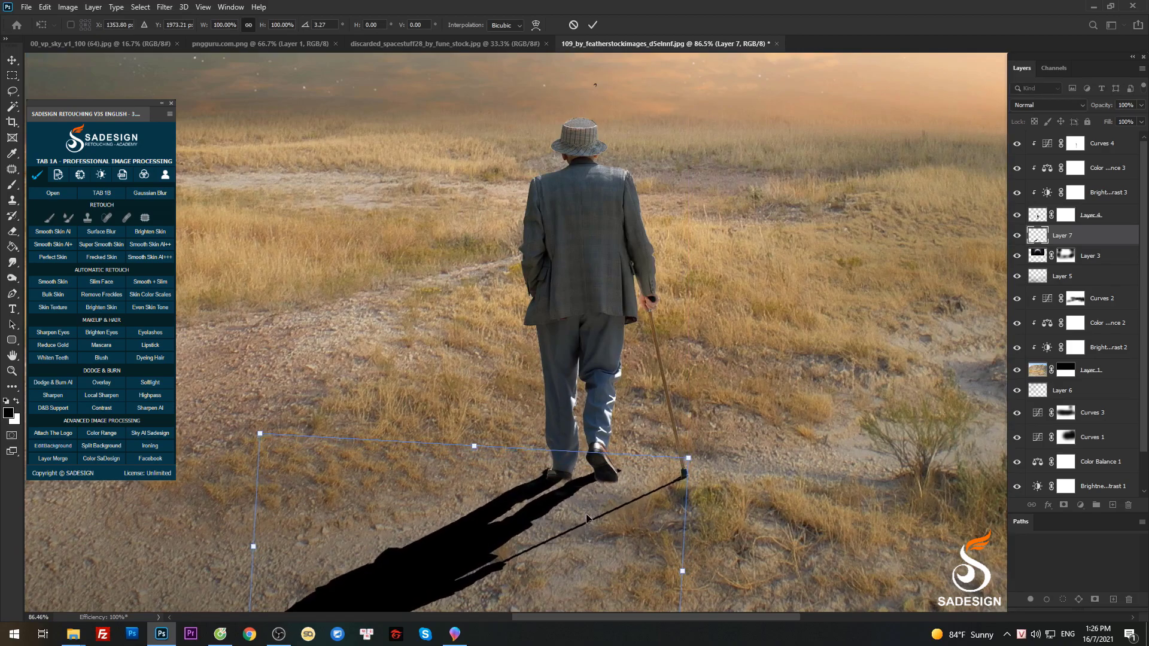
key(Return)
scroll(555, 413, down, 5)
scroll(555, 413, down, 1)
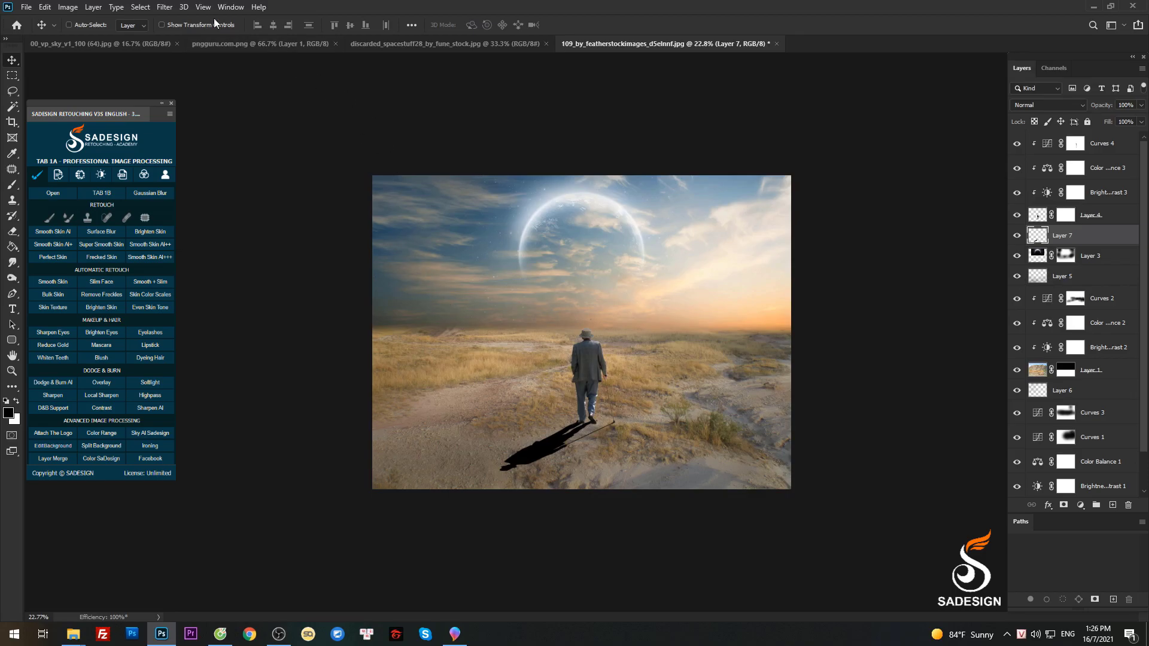
Soften the cast shadow with a Gaussian Blur of 5.5 pixels radius
click(164, 6)
mouse_move(198, 142)
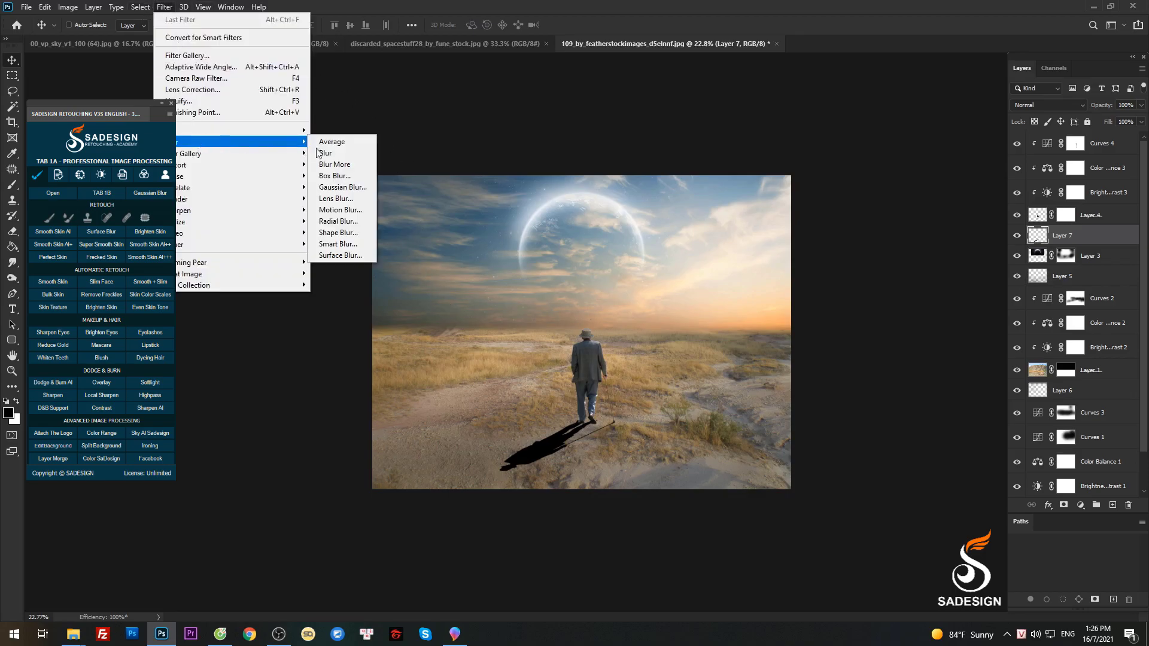
click(343, 187)
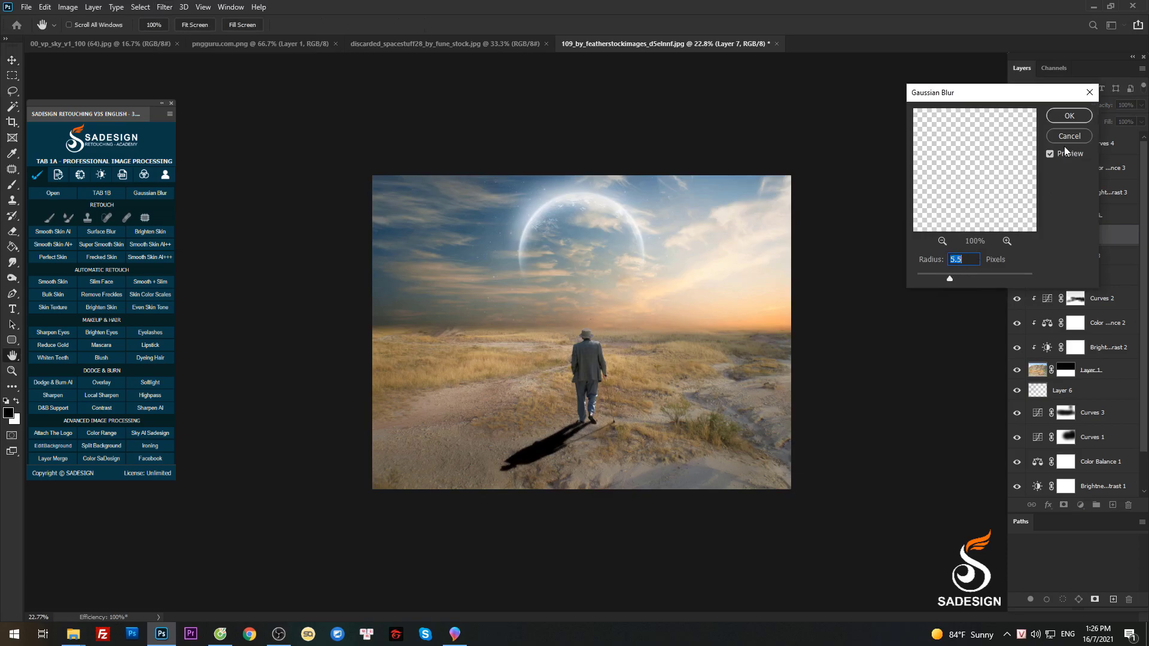
click(1068, 116)
Add a mask to the shadow layer and fade its far end with a diagonal black-to-white linear gradient
click(1063, 506)
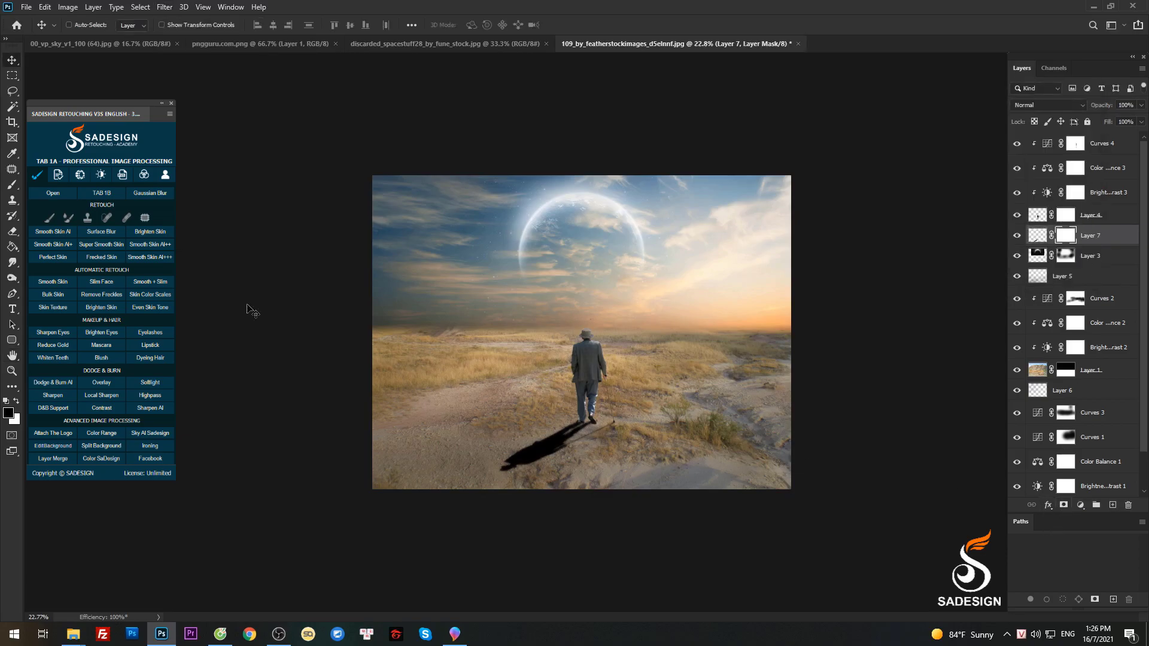
click(12, 248)
click(57, 246)
scroll(457, 472, up, 5)
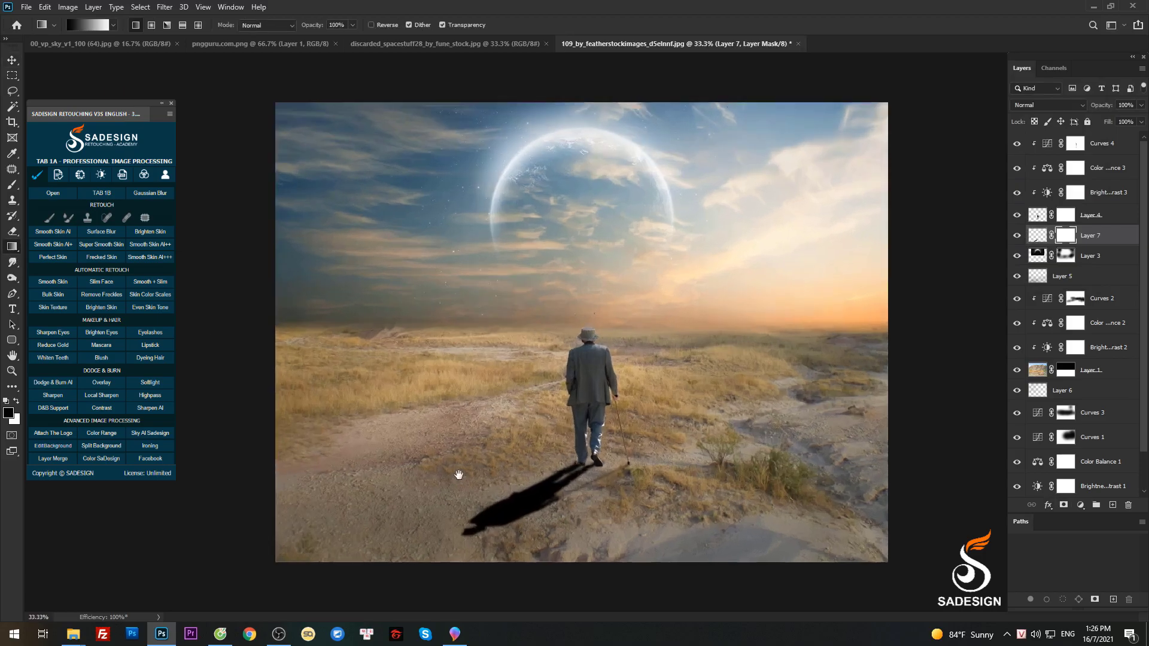
scroll(397, 490, down, 2)
drag(392, 560, 861, 254)
drag(926, 283, 926, 283)
drag(390, 571, 857, 287)
scroll(669, 358, down, 3)
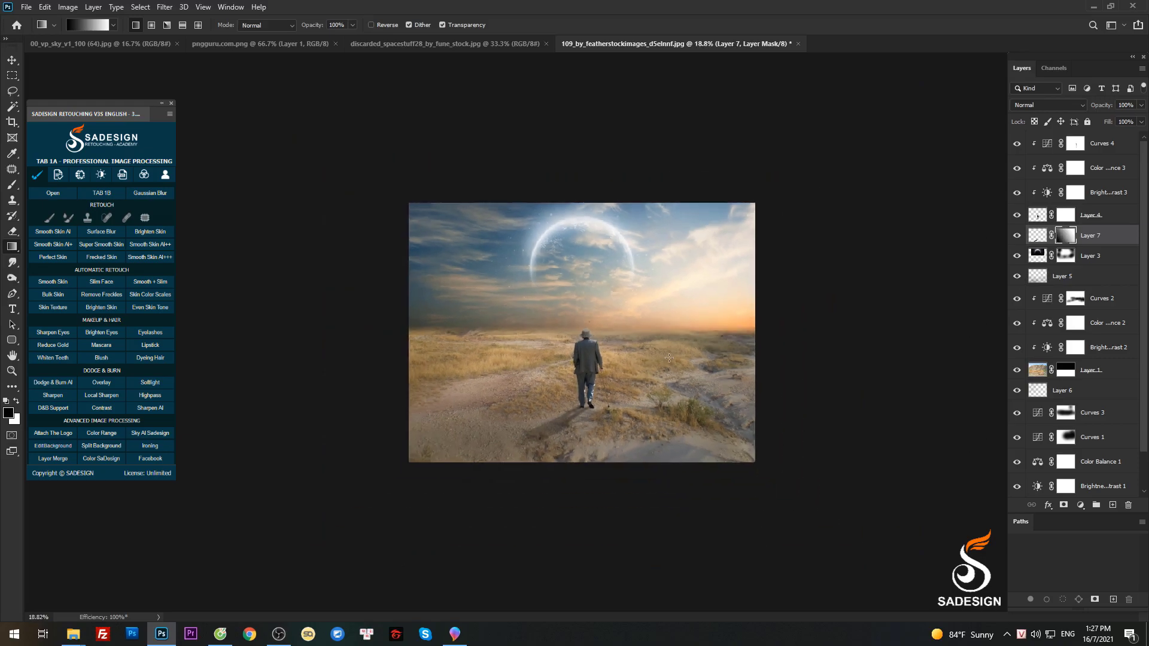
Paint over the shadow's far end on the mask with a soft black brush at 20% opacity
key(b)
scroll(598, 389, up, 5)
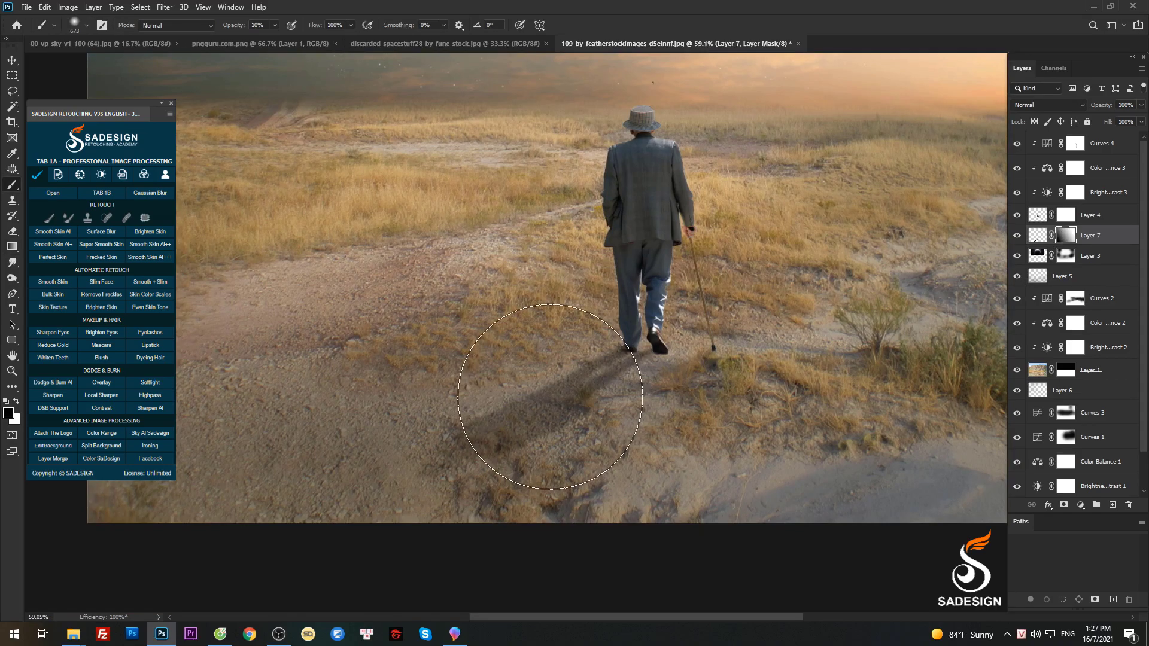
scroll(547, 402, up, 3)
drag(519, 390, 466, 375)
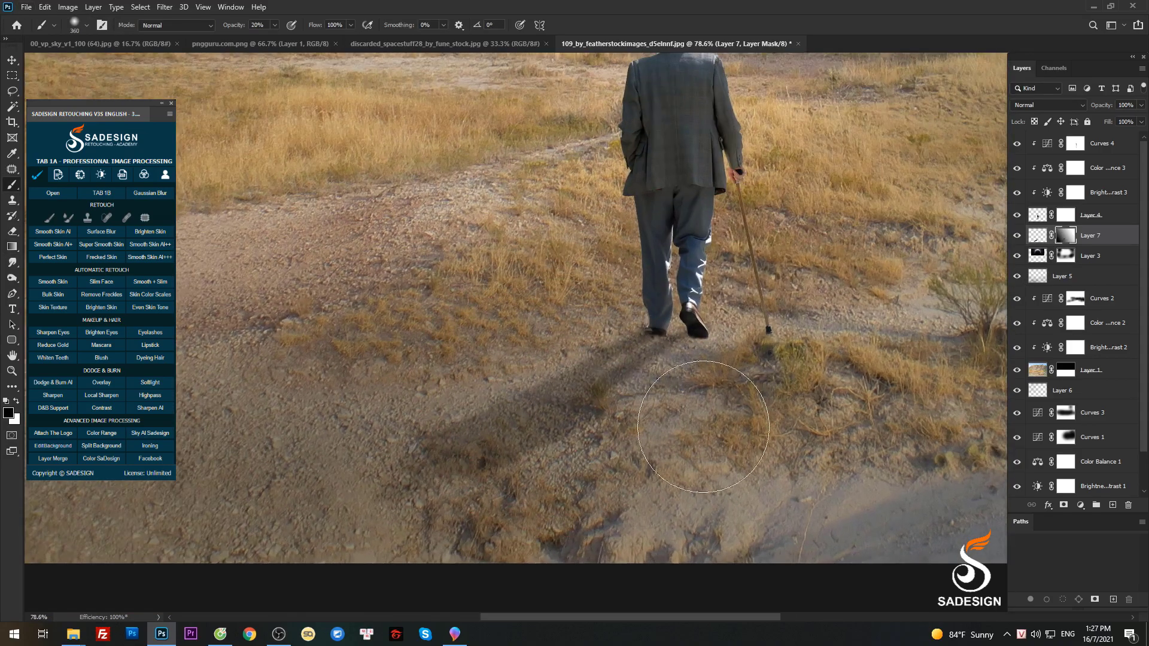
scroll(786, 423, down, 3)
Free-transform the faded shadow, shifting its corner slightly beside the cane tip
key(v)
scroll(802, 331, down, 2)
scroll(646, 440, up, 4)
key(ctrl+t)
scroll(616, 377, up, 2)
right_click(531, 378)
key(Escape)
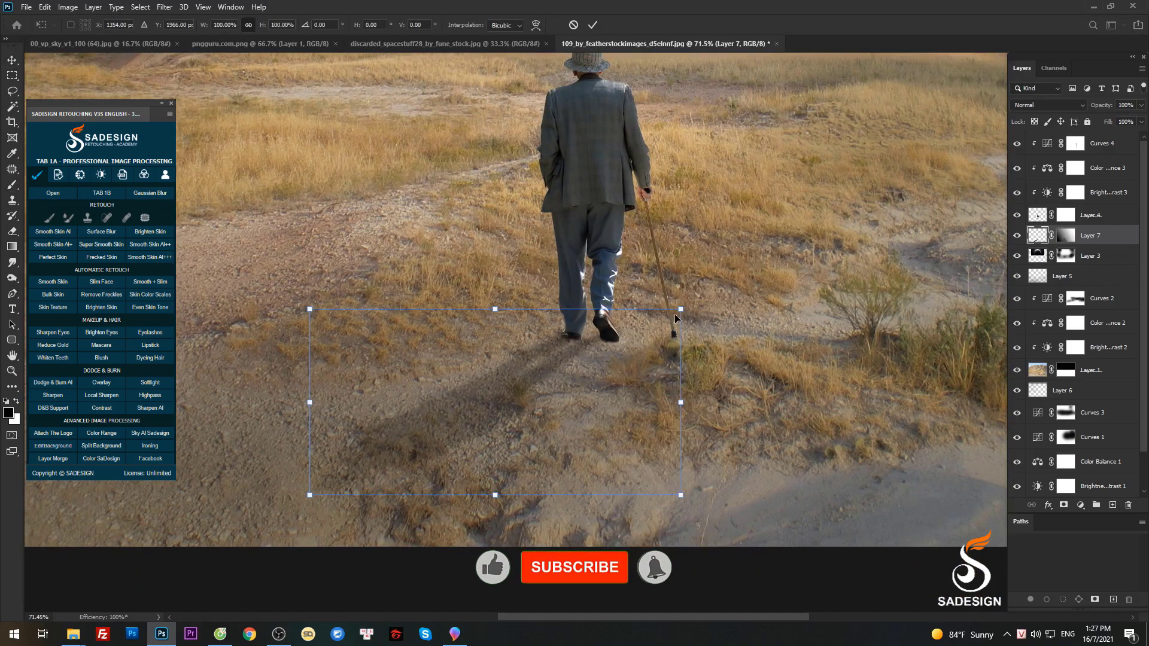
drag(674, 314, 683, 322)
key(Return)
scroll(721, 304, down, 6)
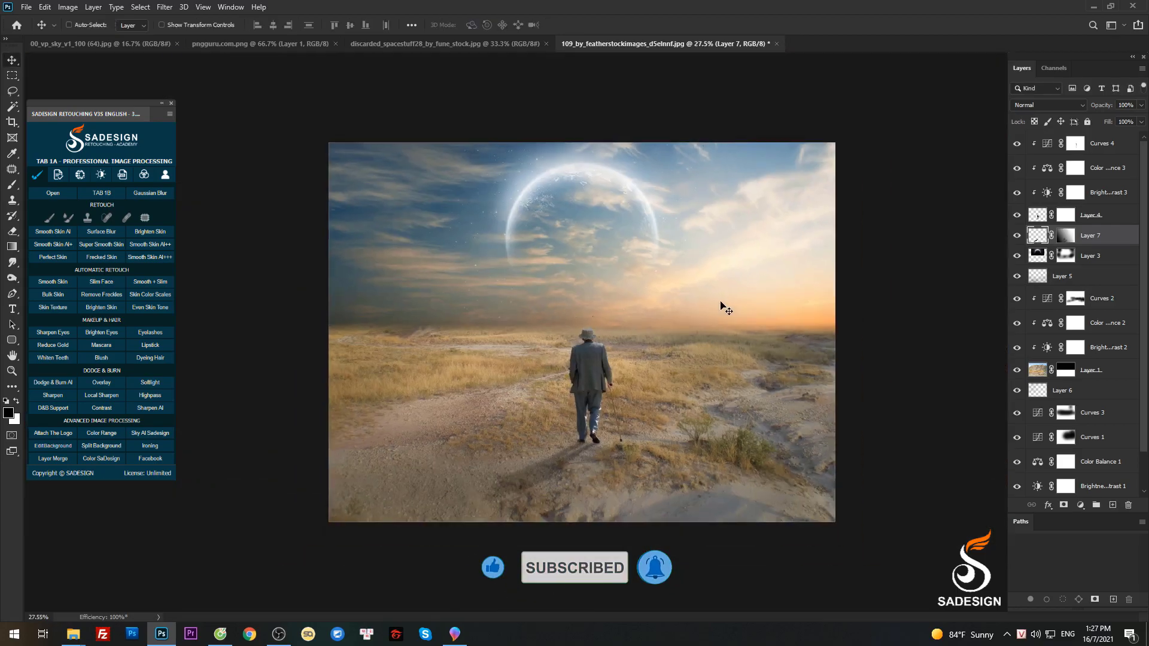
scroll(1080, 324, down, 3)
scroll(1077, 311, up, 3)
scroll(1077, 308, down, 3)
scroll(1095, 327, up, 3)
Add a Curves adjustment above Curves 2, clip it to the ground layer and pull its midtones down
click(1102, 301)
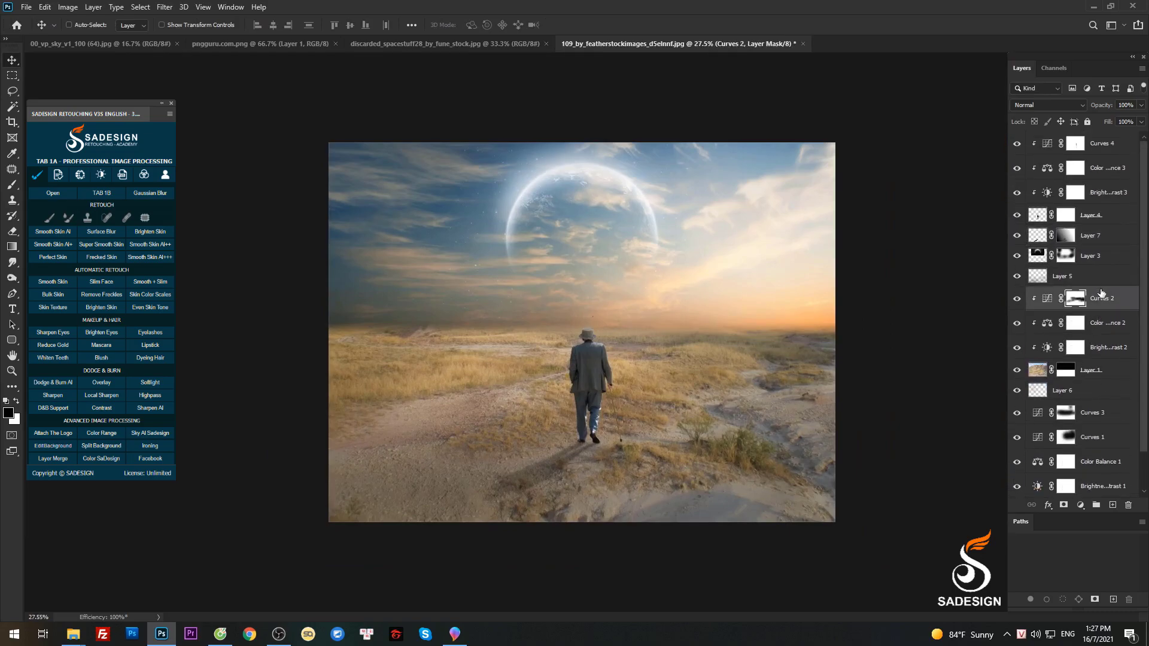
key(alt+bracketright)
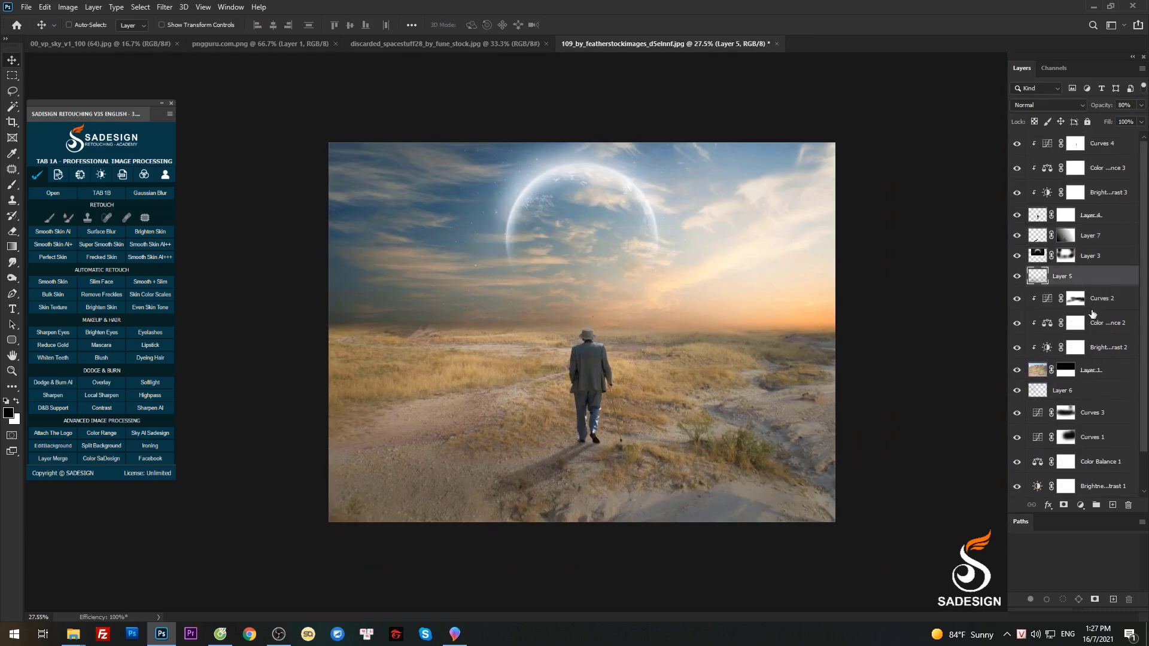
scroll(1084, 338, down, 2)
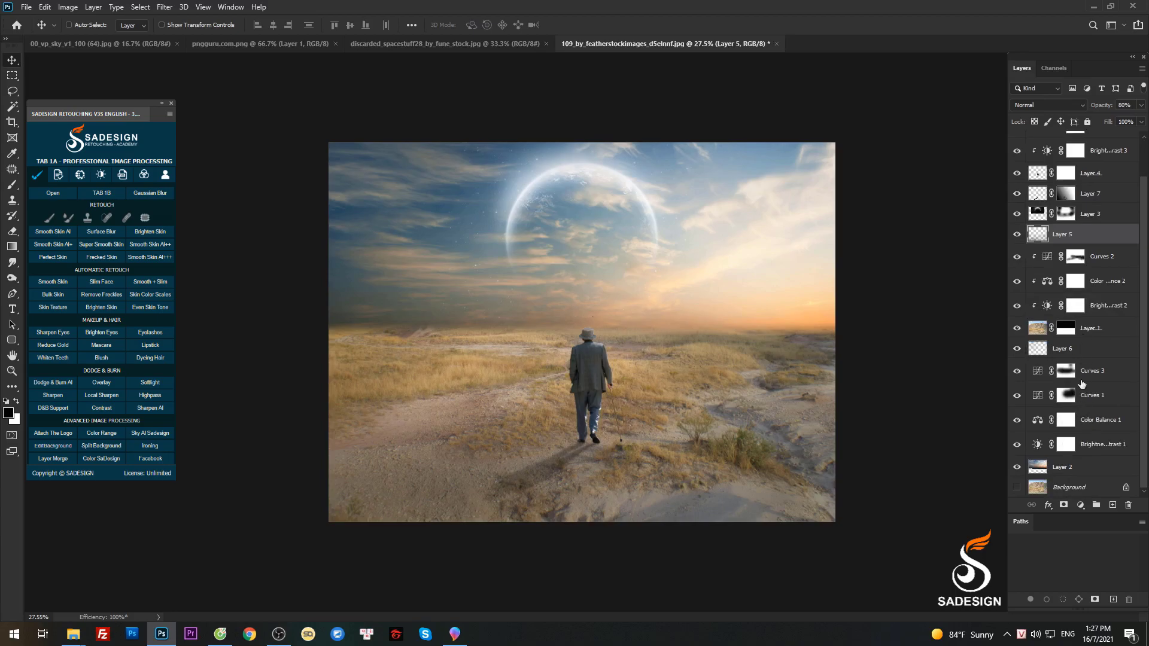
click(1108, 258)
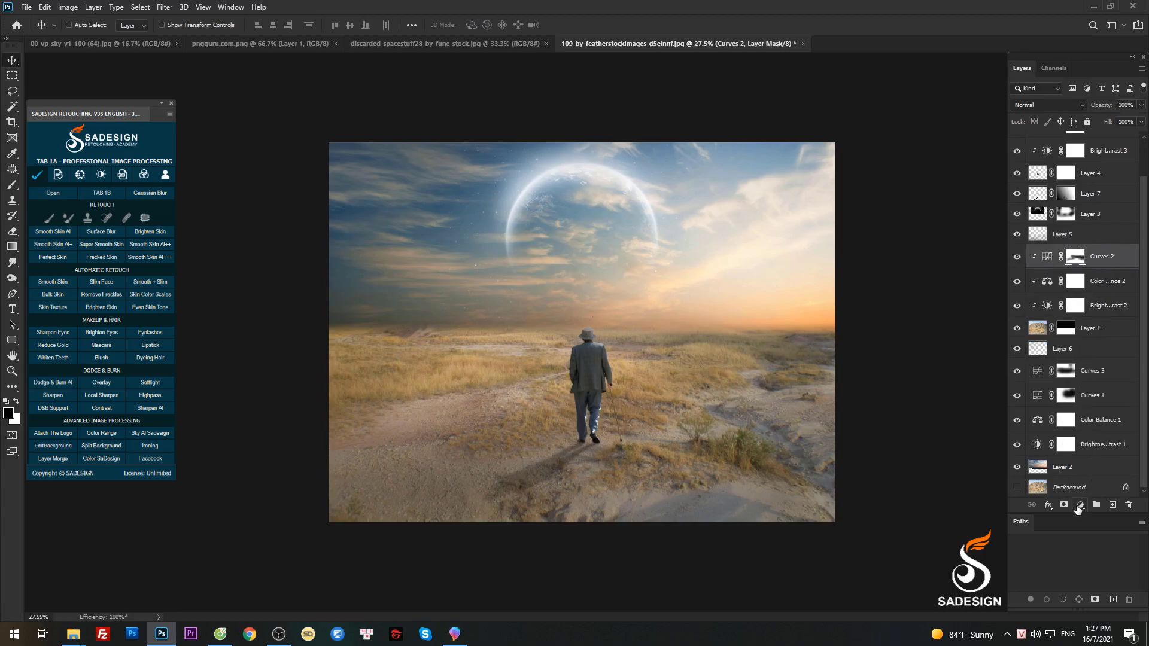
click(1080, 504)
click(1063, 354)
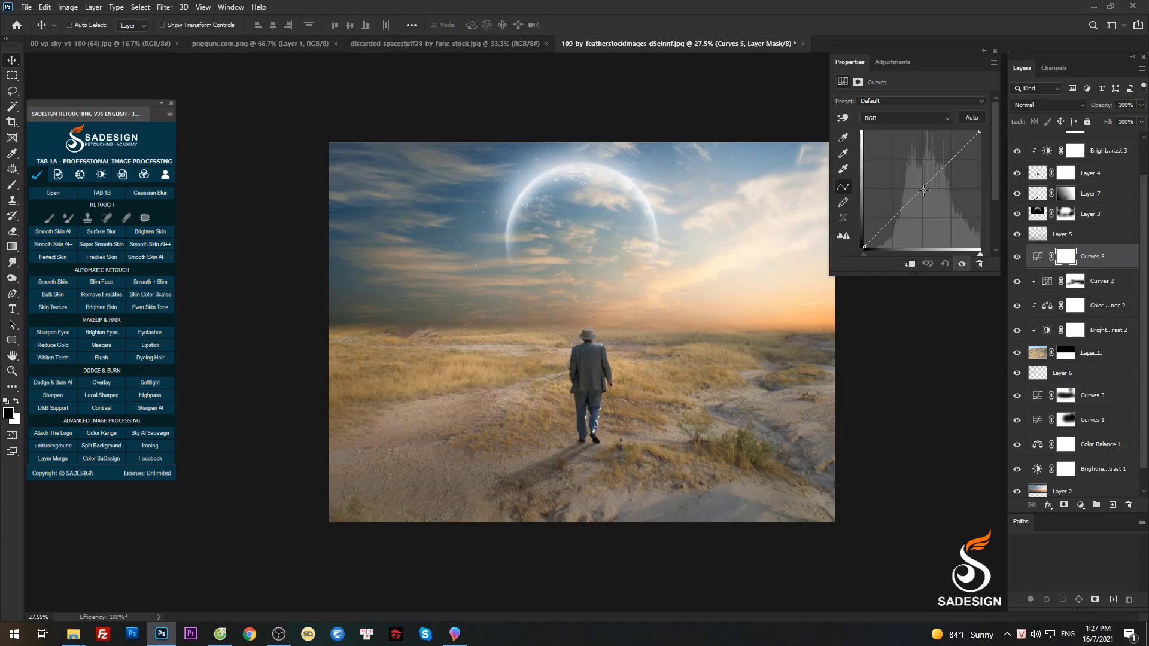
click(909, 264)
drag(917, 196, 930, 200)
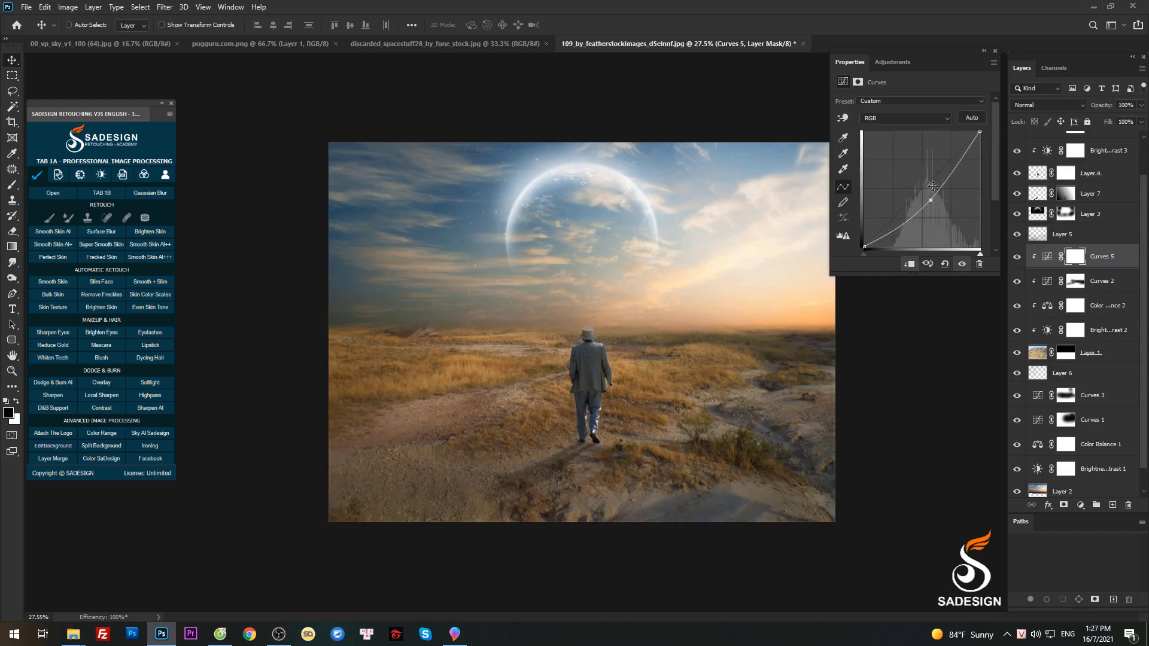
click(995, 51)
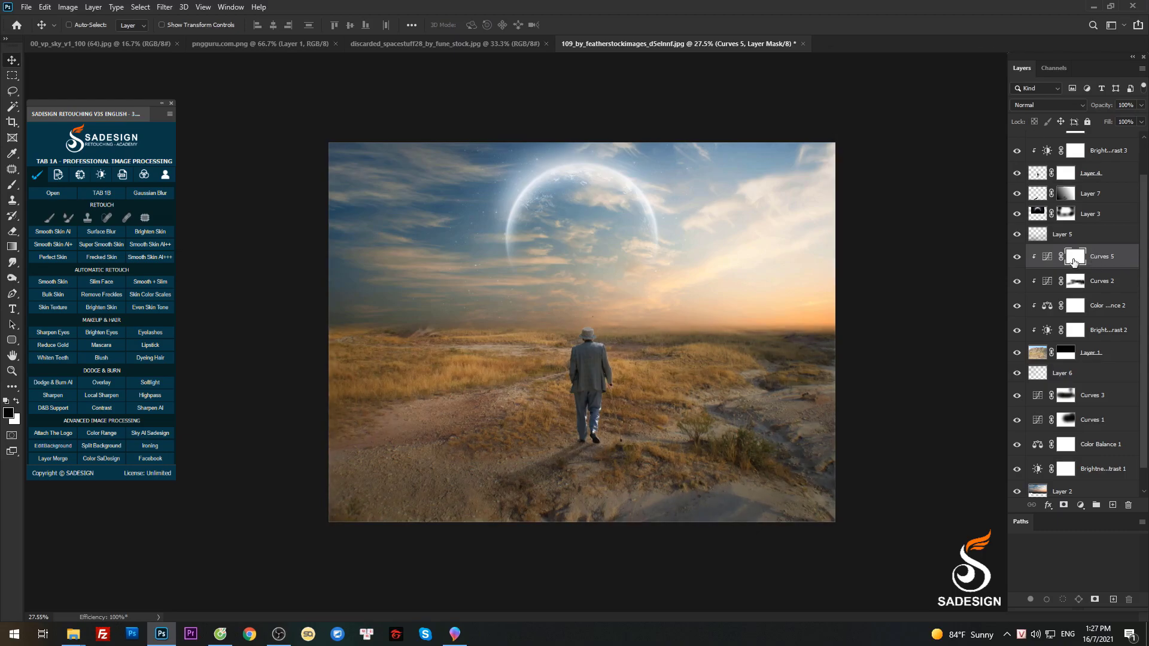
Invert the new Curves mask to black and set up a white brush at 50% opacity
key(ctrl+i)
key(b)
key(x)
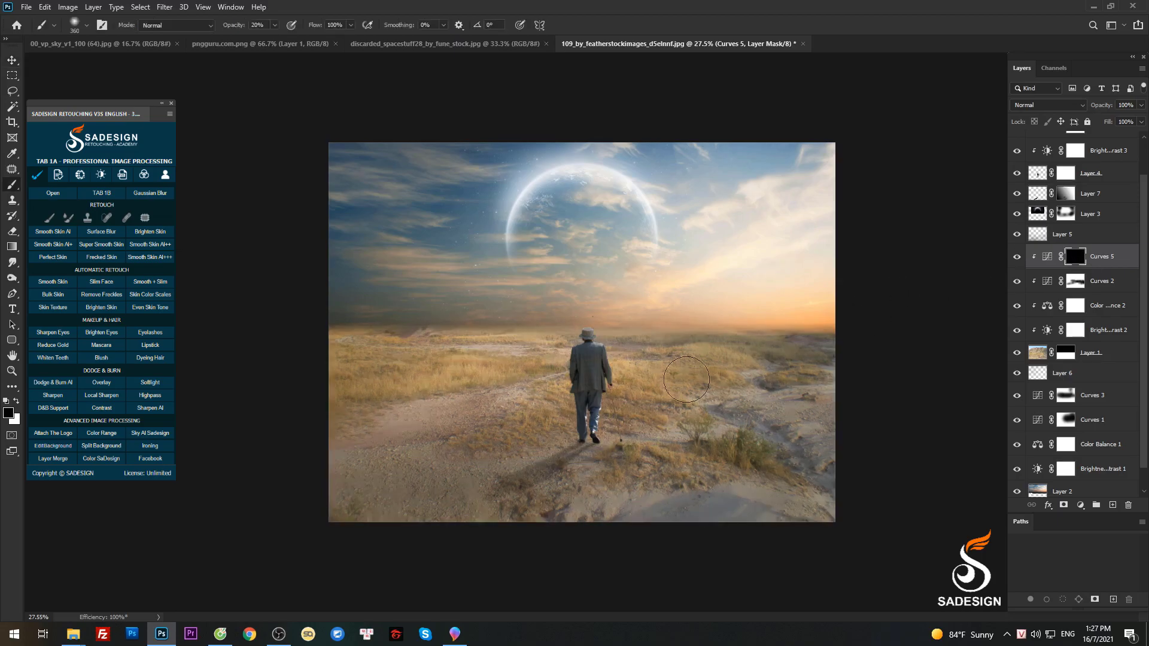
key(5)
Paint white on the Curves mask over the foreground dirt, the gullies and the grass around the man
mouse_move(518, 474)
mouse_down()
mouse_move(541, 467)
mouse_move(446, 471)
mouse_move(350, 494)
mouse_up()
drag(425, 428, 373, 419)
mouse_move(372, 419)
mouse_down()
mouse_move(547, 391)
mouse_move(285, 443)
mouse_up()
mouse_move(565, 456)
mouse_down()
mouse_move(334, 521)
mouse_move(583, 497)
mouse_move(770, 538)
mouse_move(791, 525)
mouse_up()
drag(769, 479, 753, 478)
mouse_move(773, 462)
mouse_down()
mouse_move(823, 479)
mouse_move(722, 452)
mouse_move(583, 460)
mouse_up()
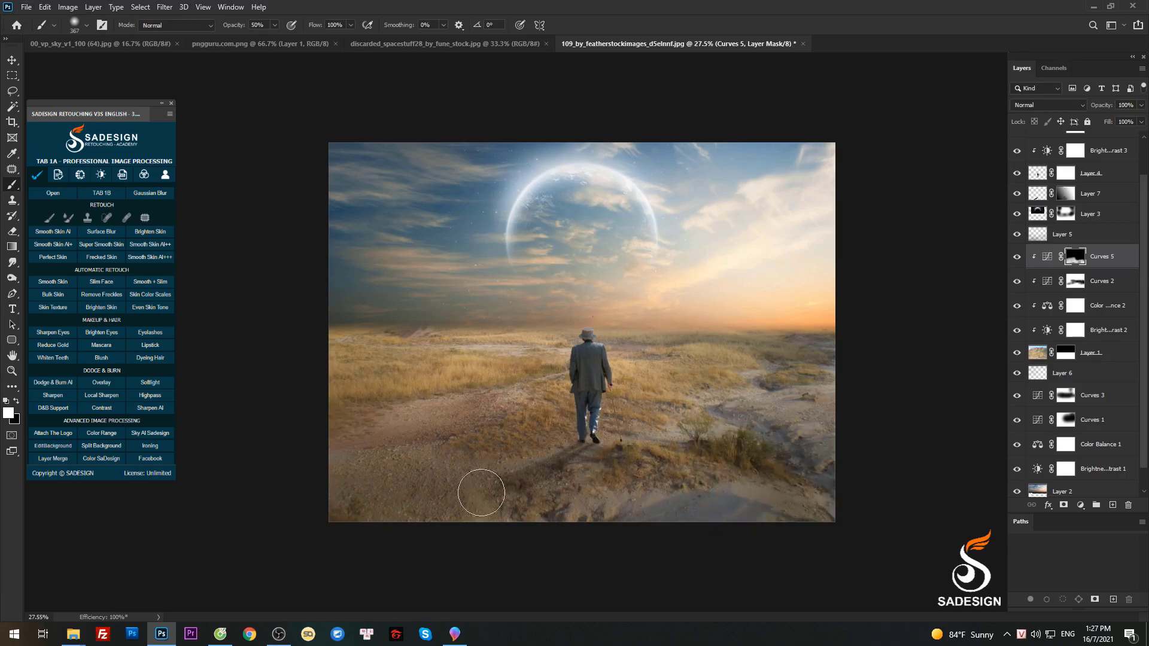
mouse_move(654, 410)
mouse_down()
mouse_move(644, 410)
mouse_move(655, 393)
mouse_move(728, 381)
mouse_move(685, 361)
mouse_move(724, 363)
mouse_move(609, 362)
mouse_up()
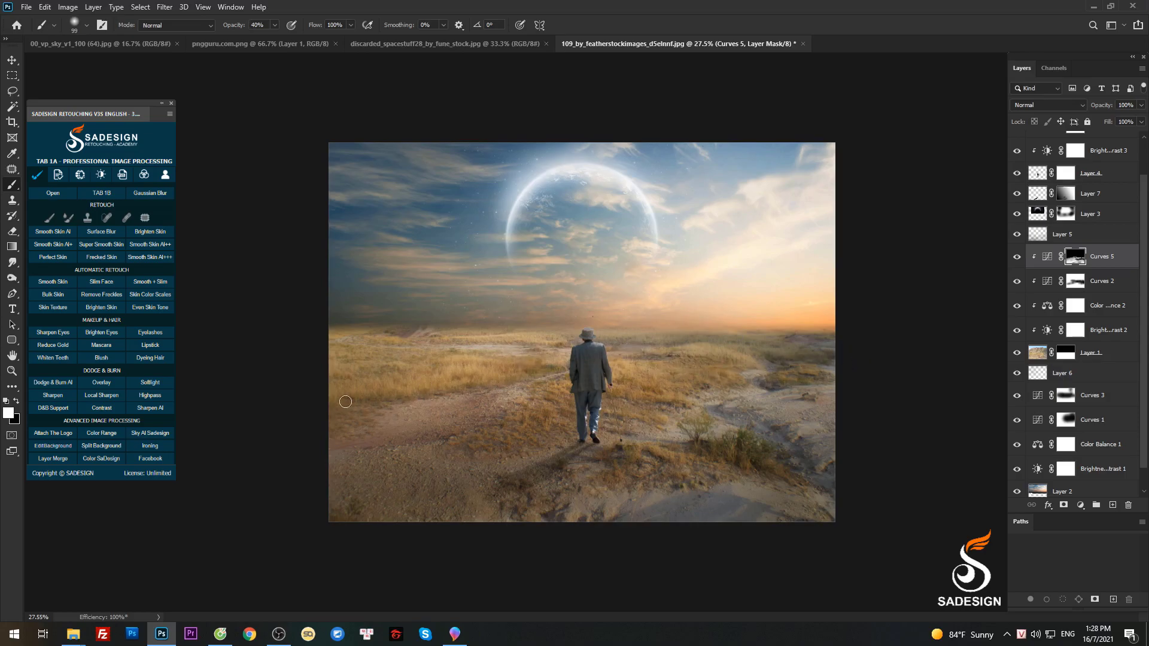
Paint more white at 40% opacity on the Curves 5 mask over the ground below the man's feet
scroll(509, 448, down, 2)
mouse_move(555, 452)
mouse_down()
mouse_move(609, 449)
mouse_move(609, 472)
mouse_up()
scroll(598, 464, up, 2)
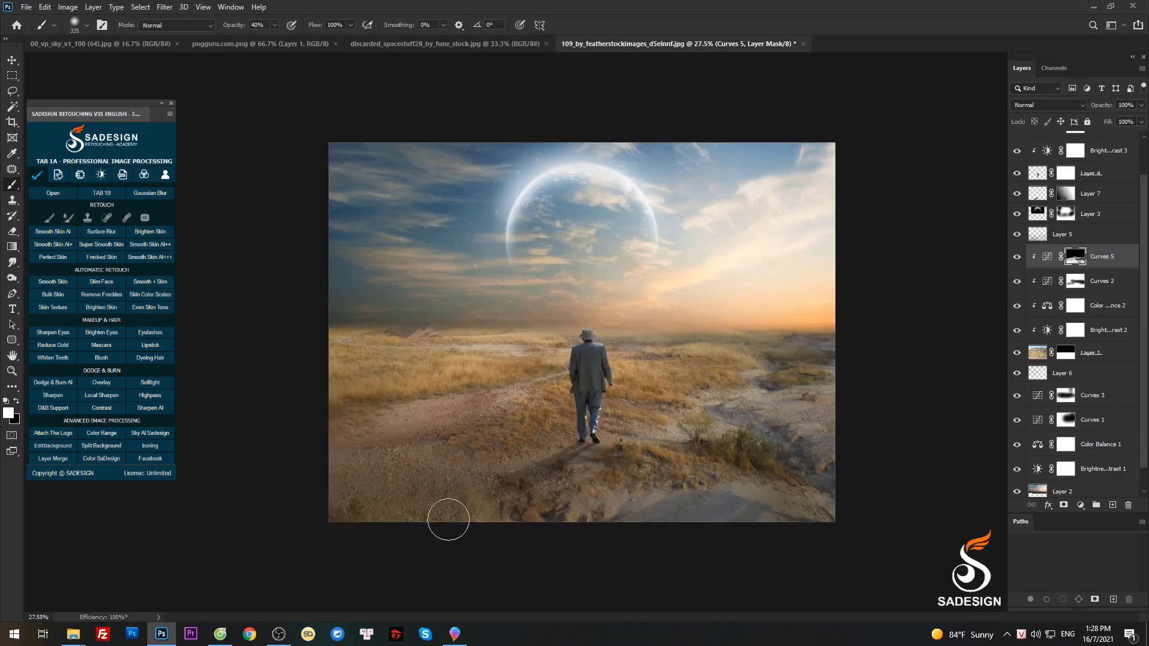
scroll(419, 514, up, 1)
scroll(578, 508, down, 1)
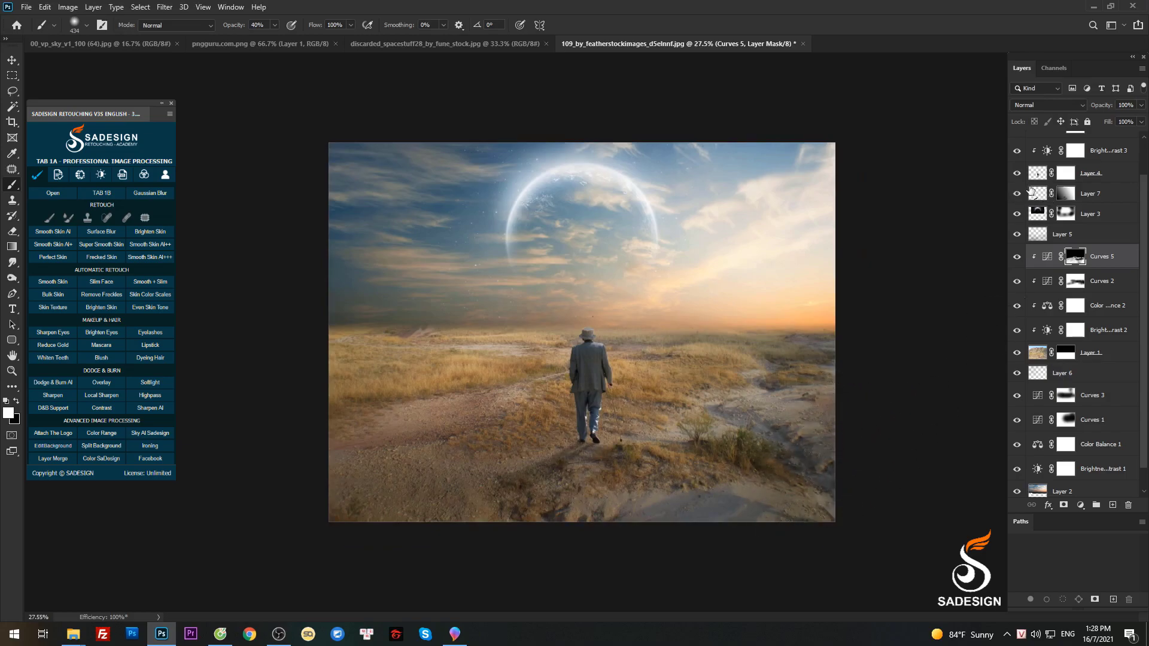
Lower the opacity of Layer 7, the man's cast shadow, to 80%
click(1141, 105)
drag(1141, 117, 1126, 121)
click(1037, 193)
click(1143, 106)
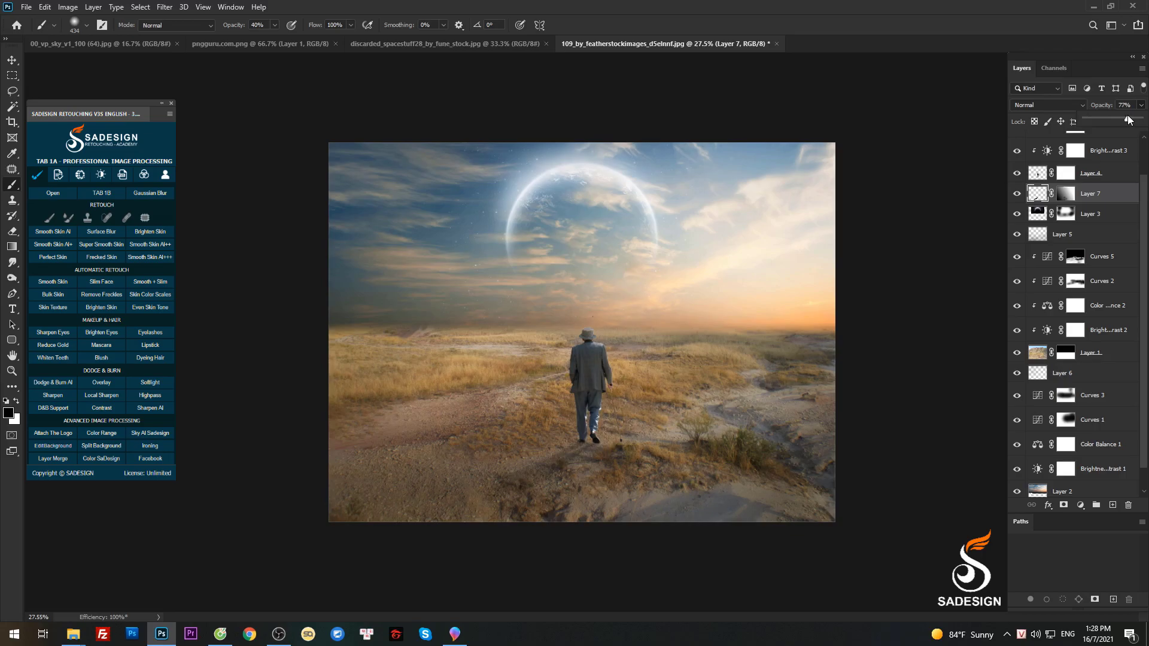
drag(1127, 114, 1128, 116)
scroll(1104, 192, up, 2)
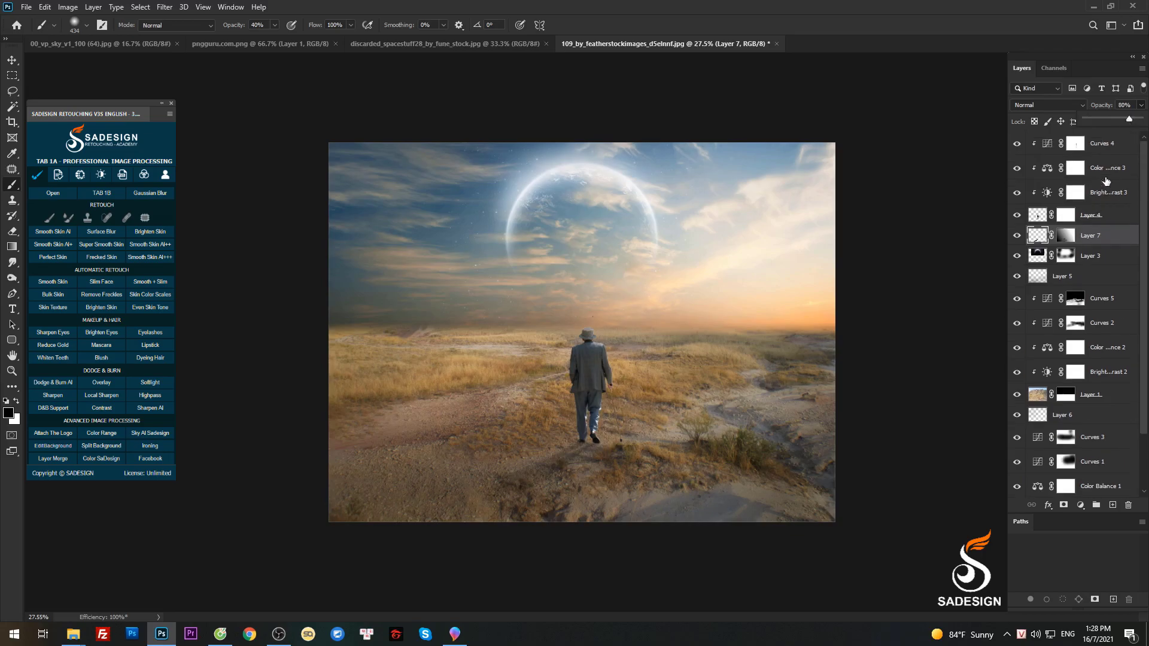
Add an empty layer above Curves 4 and clip it to the man's layer stack
click(1105, 149)
key(x)
click(1112, 505)
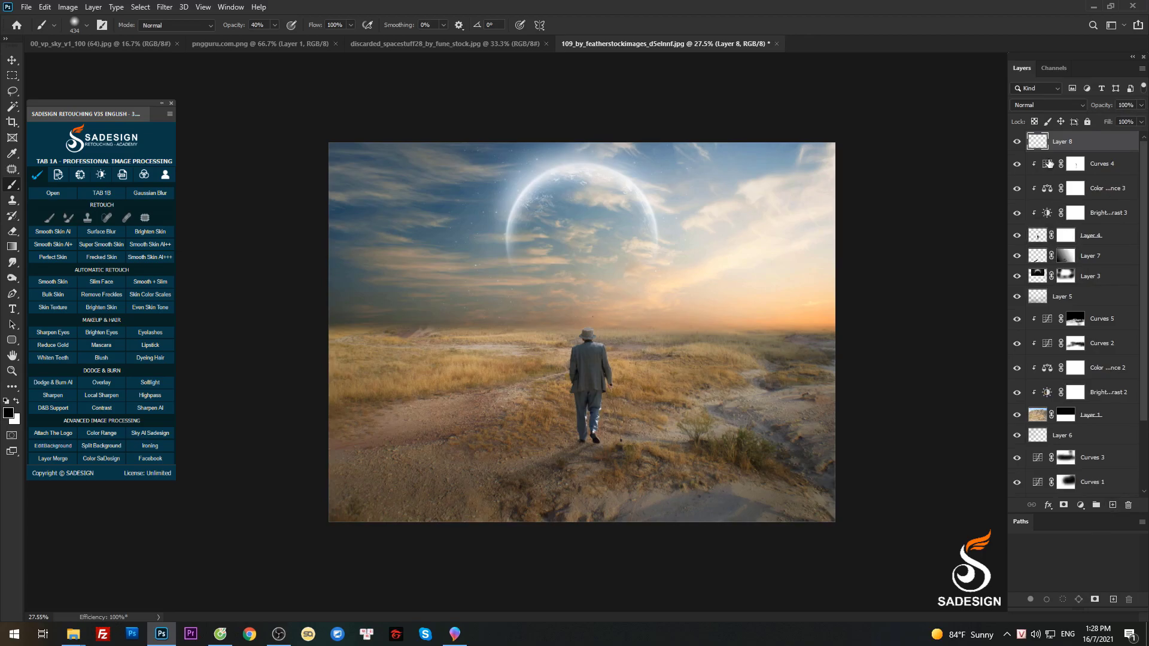
alt+click(1051, 148)
Shade the man's jacket and trousers with a soft black brush at 10% opacity and set the shading layer's opacity to 75%
key(1)
scroll(564, 373, up, 5)
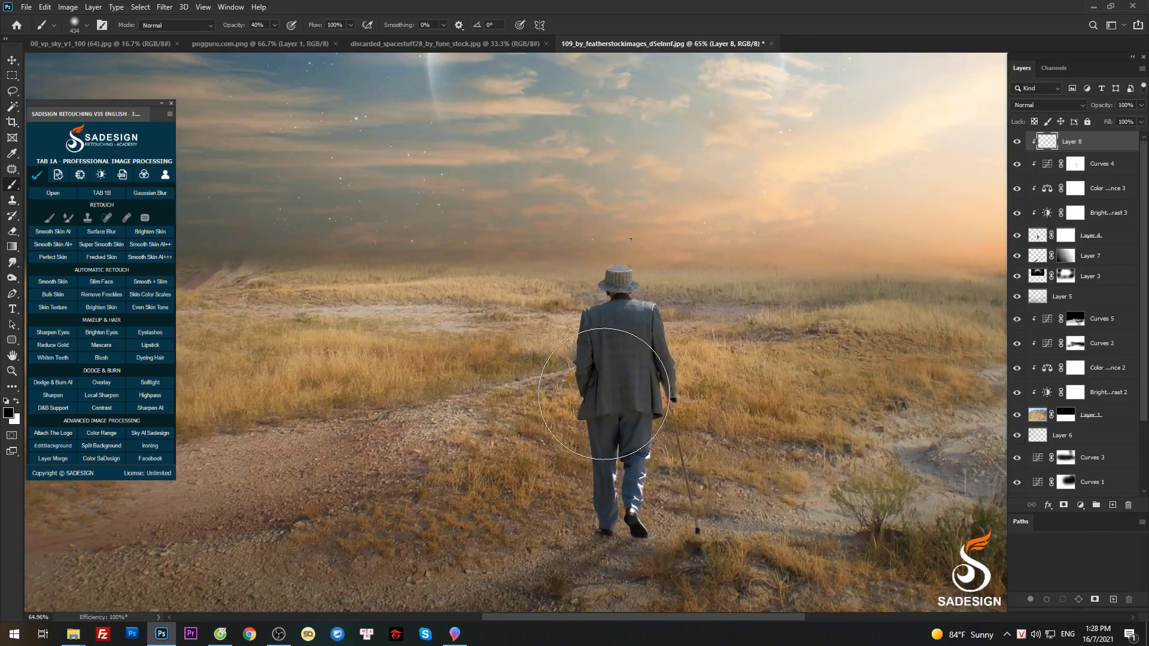
mouse_move(622, 352)
mouse_down()
mouse_move(584, 340)
mouse_move(646, 326)
mouse_move(624, 312)
mouse_move(607, 411)
mouse_move(623, 521)
mouse_up()
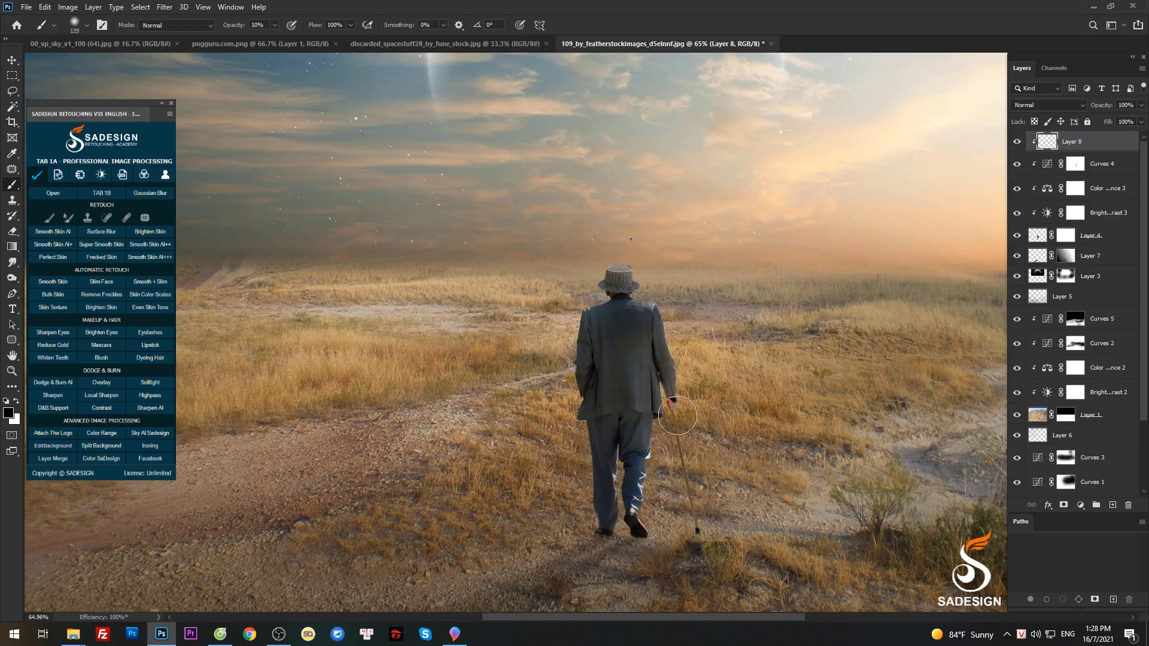
drag(655, 374, 655, 358)
mouse_move(647, 311)
mouse_down()
mouse_move(616, 306)
mouse_move(583, 326)
mouse_up()
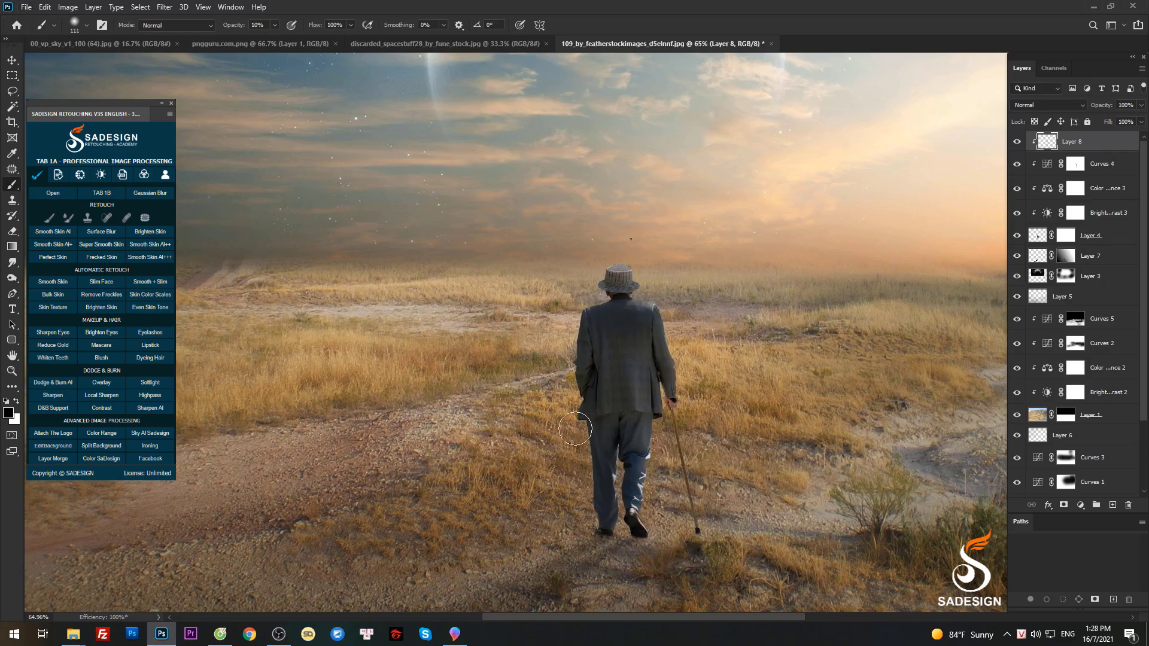
scroll(603, 281, down, 2)
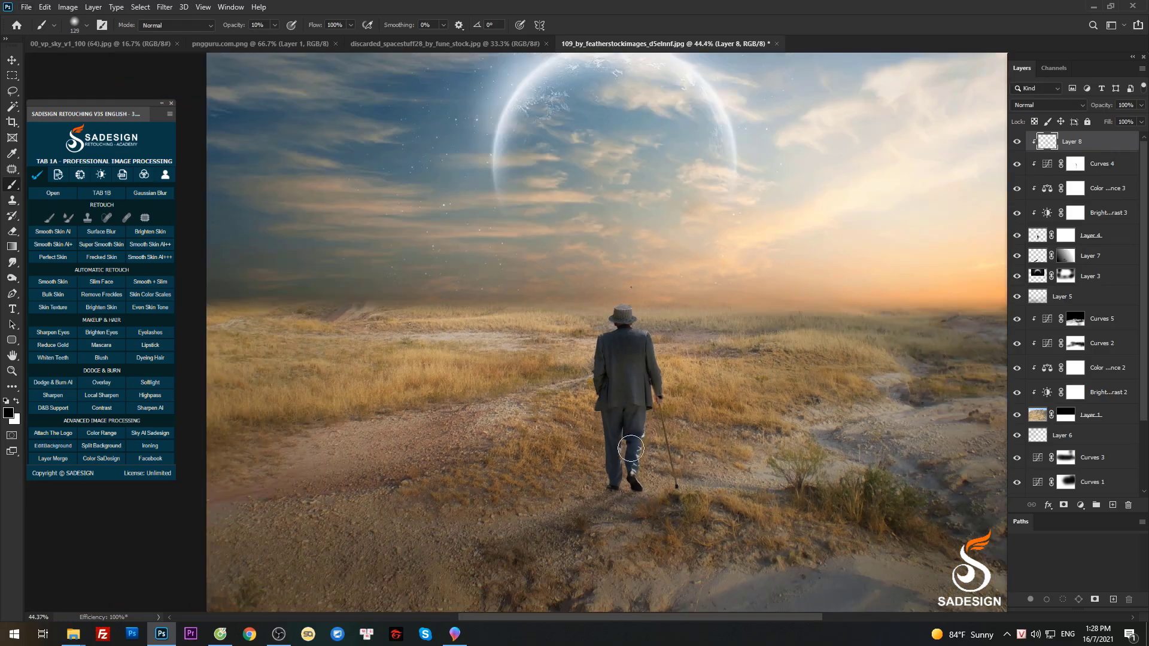
click(1141, 105)
click(1037, 235)
click(92, 7)
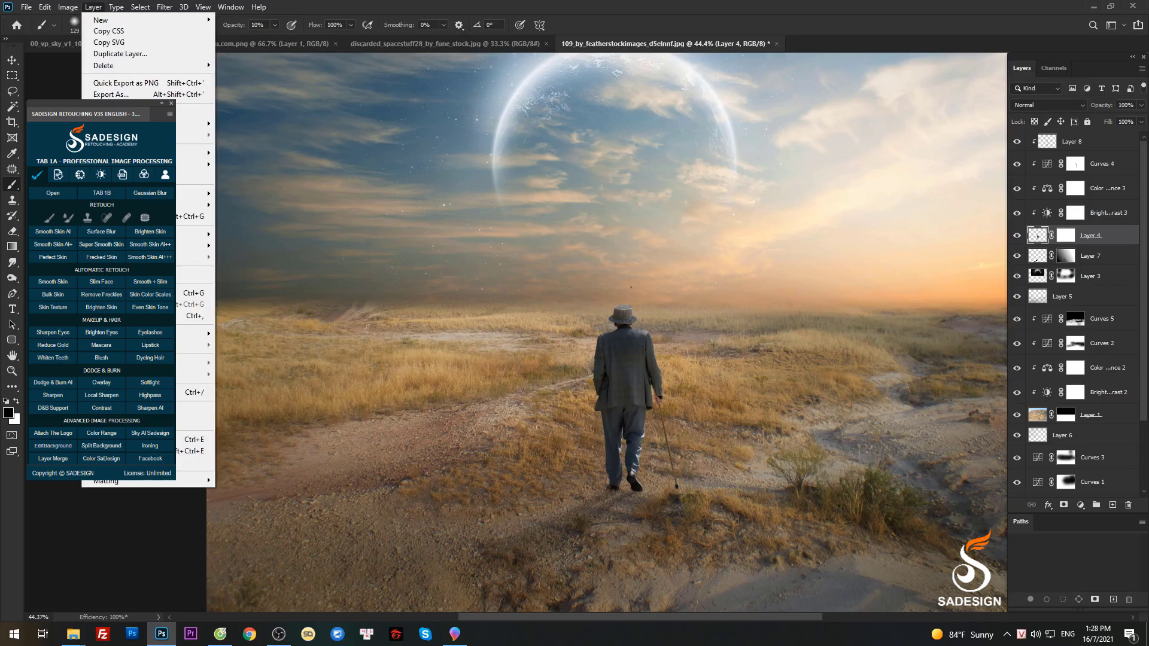
mouse_move(194, 480)
key(Escape)
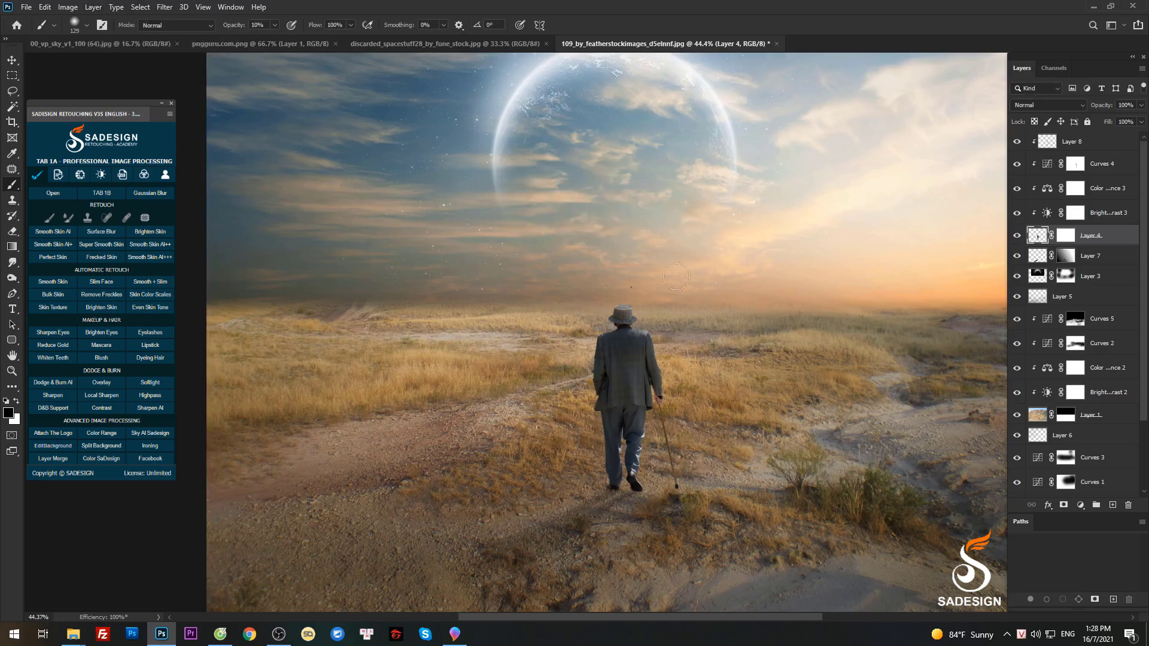
Move the man slightly down together with his shadow in Layer 7 and all his clipped layers up to Layer 8
key(ctrl+minus)
key(v)
scroll(850, 90, down, 4)
scroll(772, 183, up, 3)
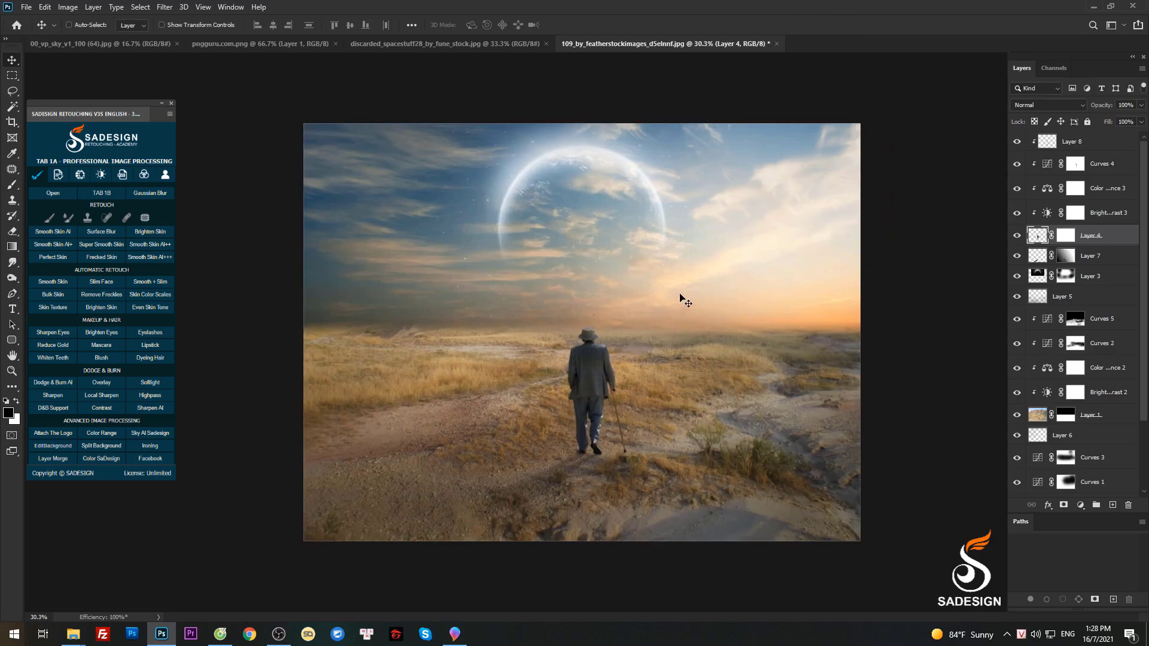
scroll(684, 337, down, 1)
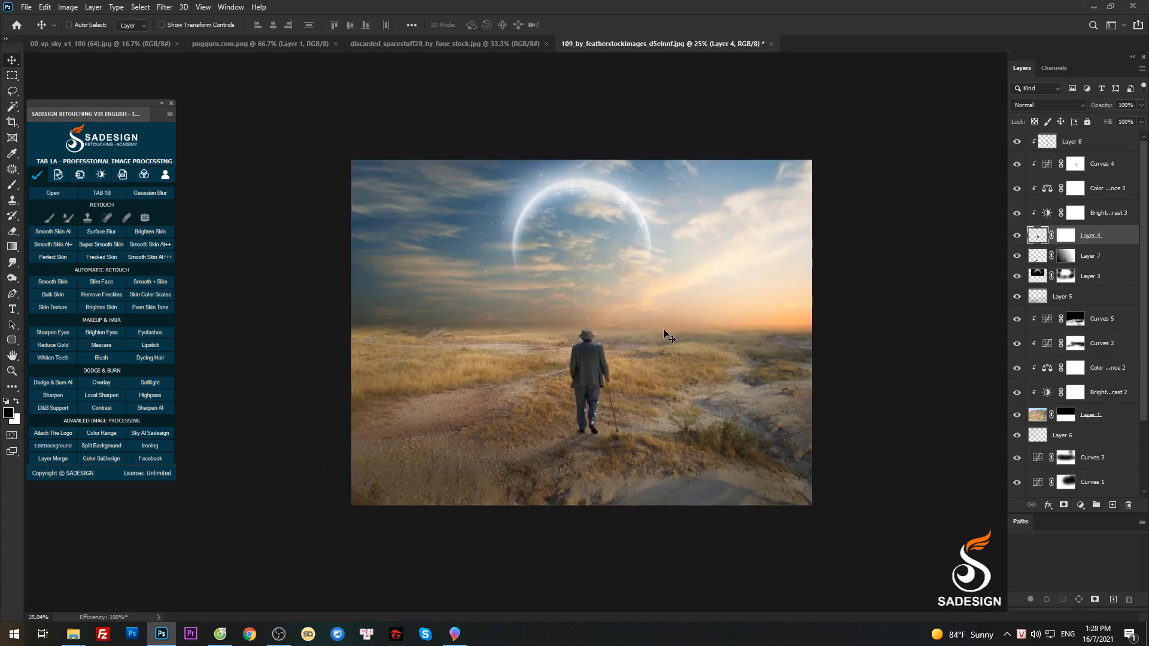
scroll(656, 371, up, 1)
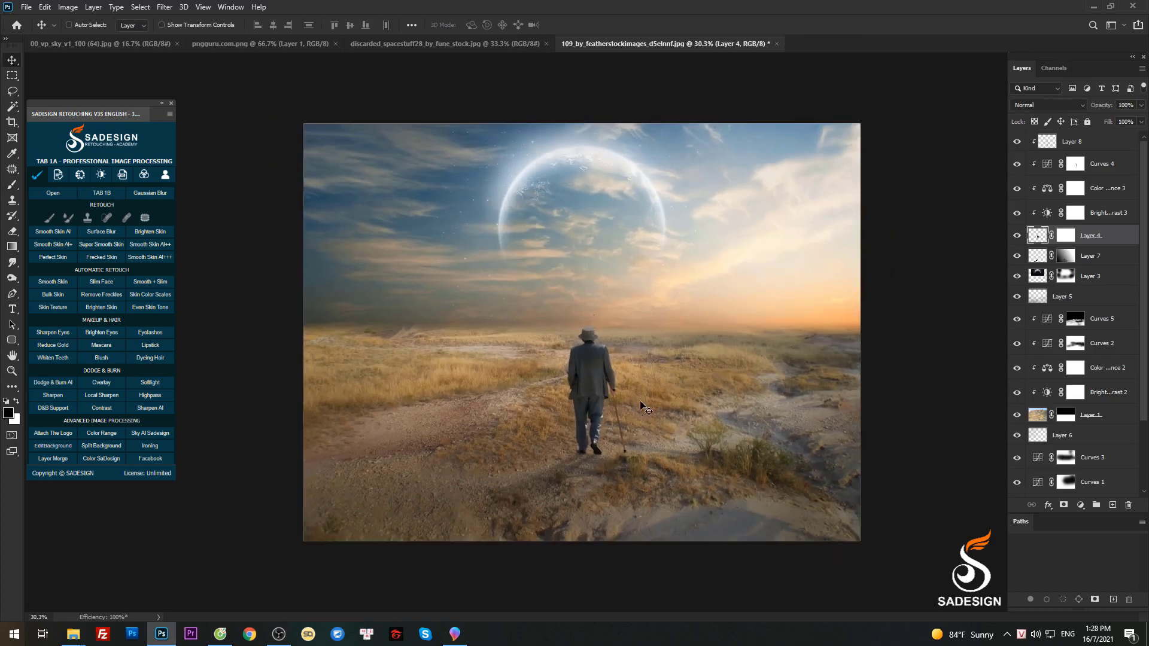
click(1113, 258)
shift+click(1098, 142)
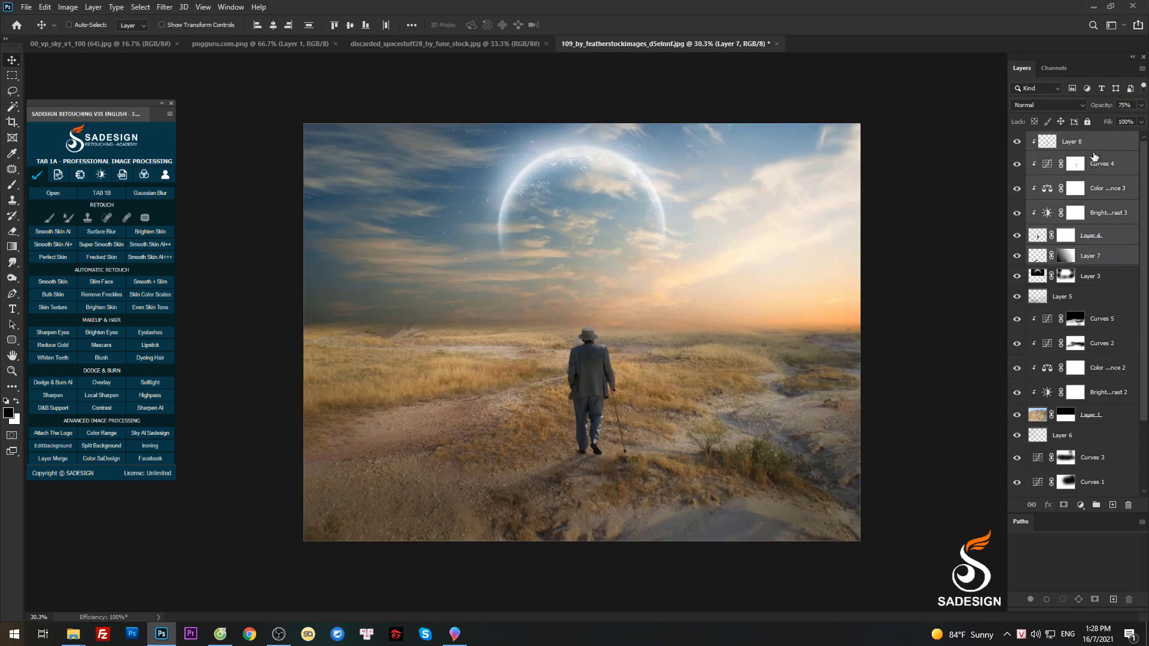
drag(590, 389, 591, 393)
scroll(648, 376, down, 1)
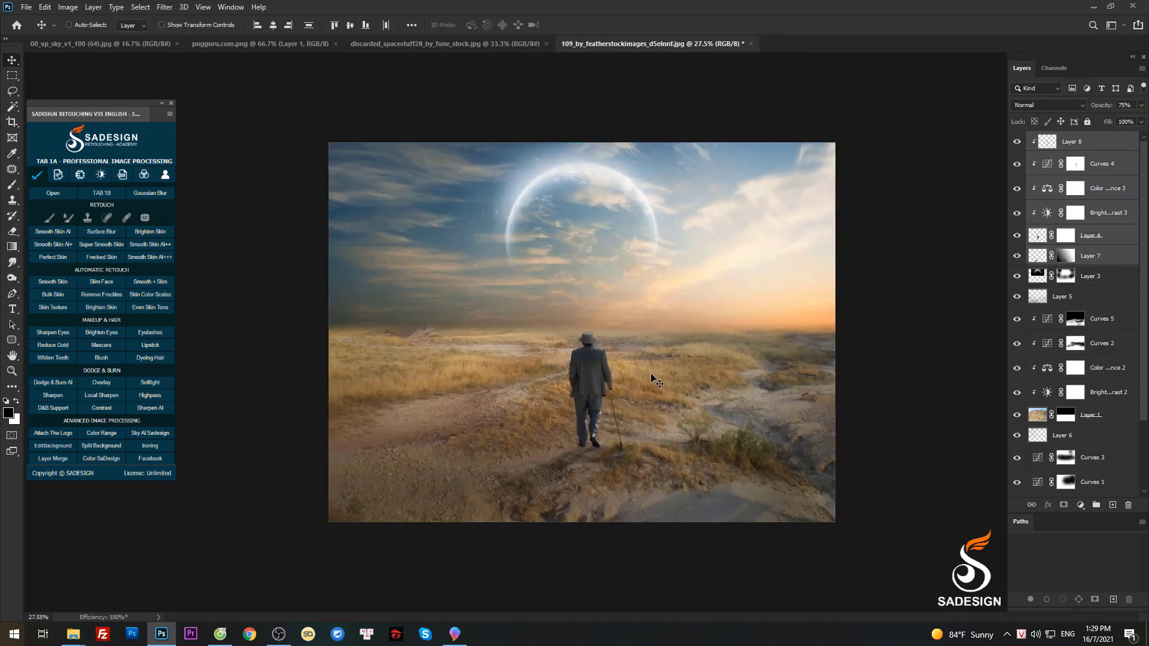
Add a layer above Curves 5, clip it to the ground, fill it with gray and set it to Soft Light
click(1073, 145)
click(1102, 328)
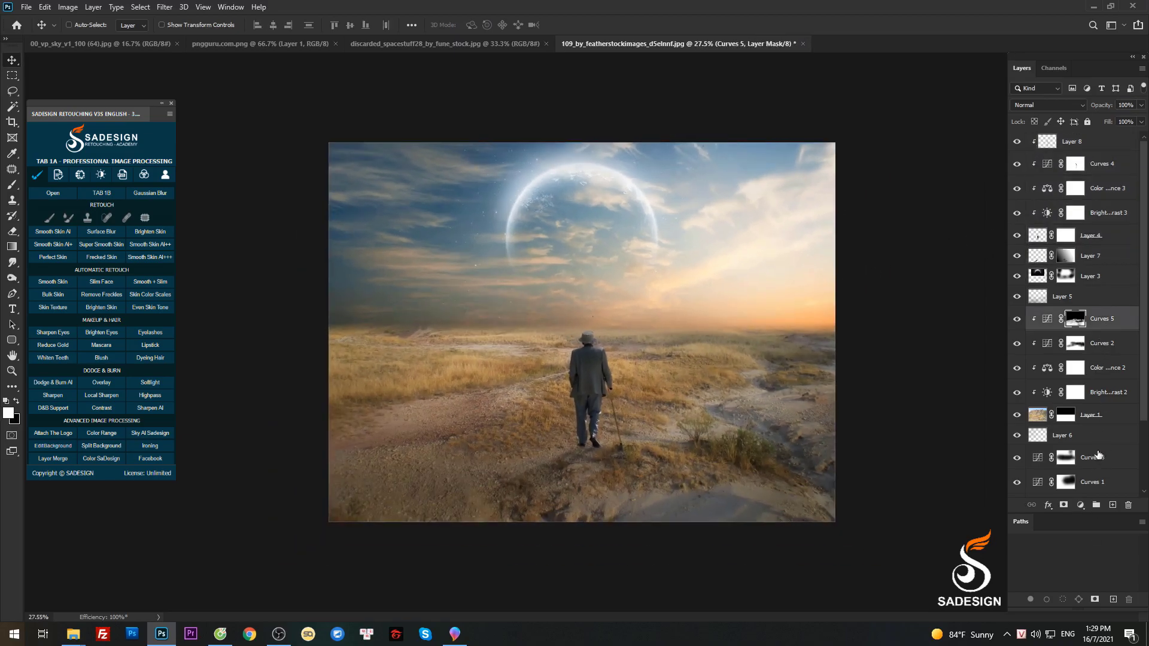
click(1112, 506)
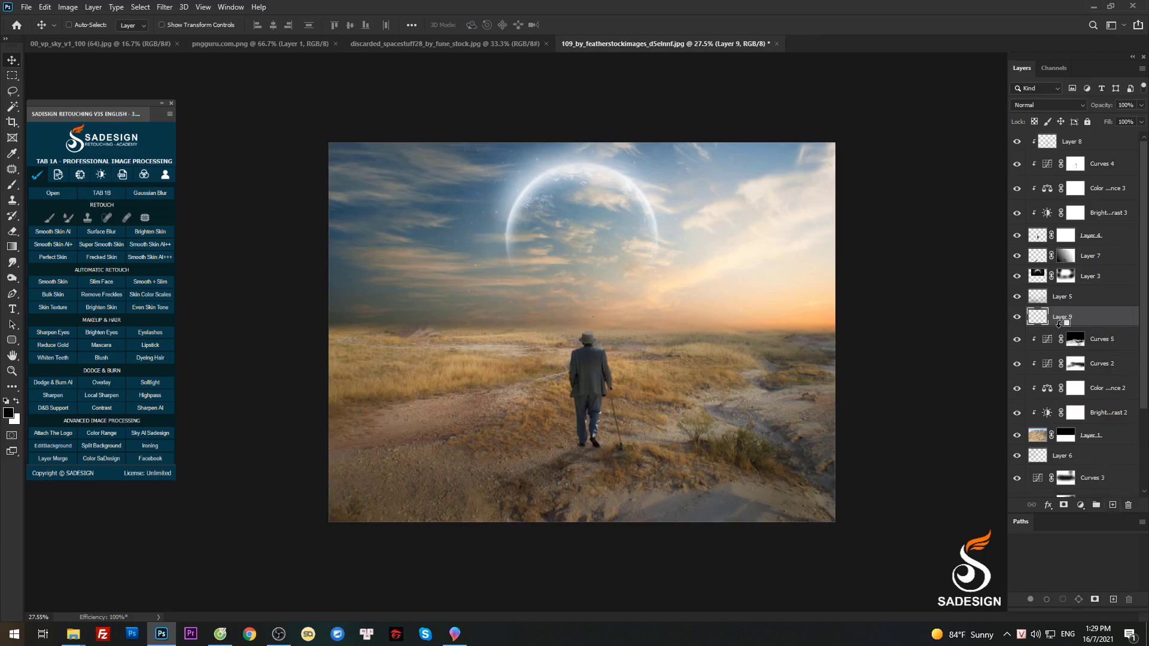
alt+click(1059, 326)
key(shift+F5)
key(Return)
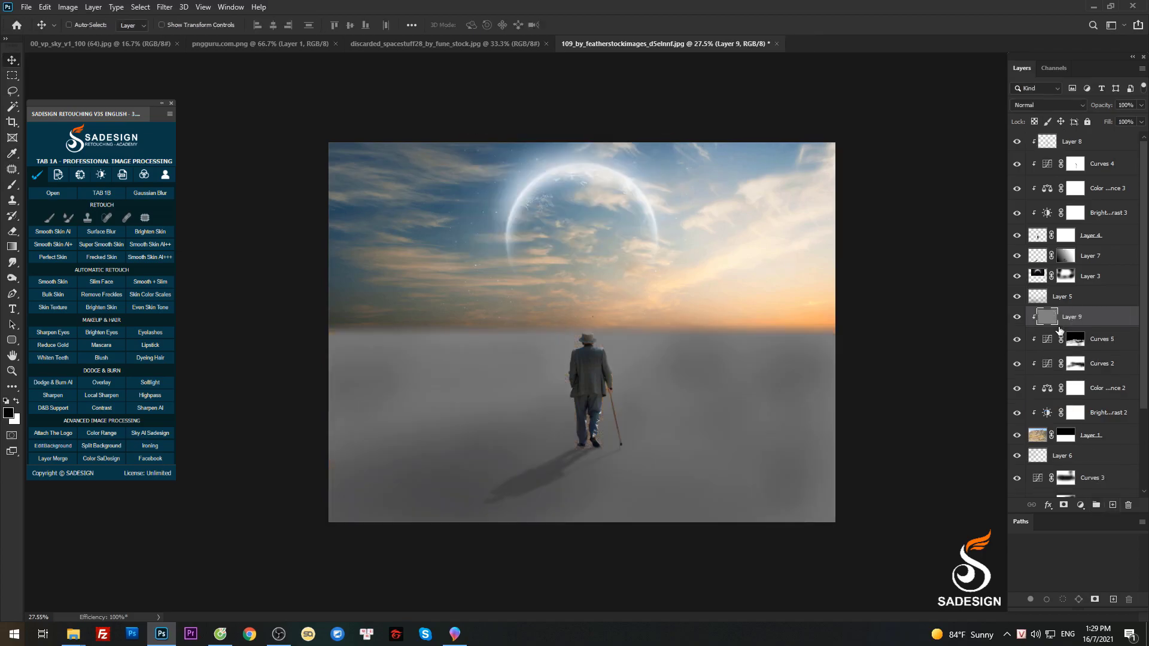
click(1024, 105)
click(1044, 255)
Burn the gullies, grass and foreground dirt on Layer 9, using Midtones at 20% exposure
key(o)
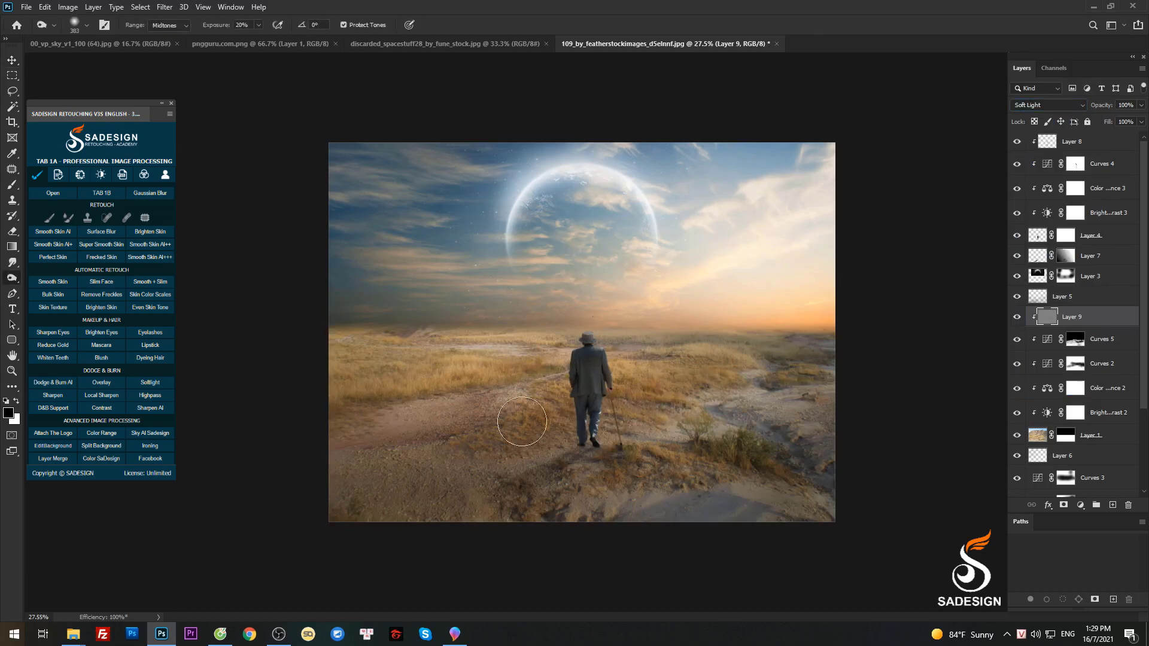
drag(760, 376, 741, 374)
drag(632, 363, 645, 364)
drag(634, 345, 688, 345)
drag(404, 432, 486, 450)
drag(579, 463, 570, 479)
drag(536, 518, 694, 487)
drag(790, 483, 741, 481)
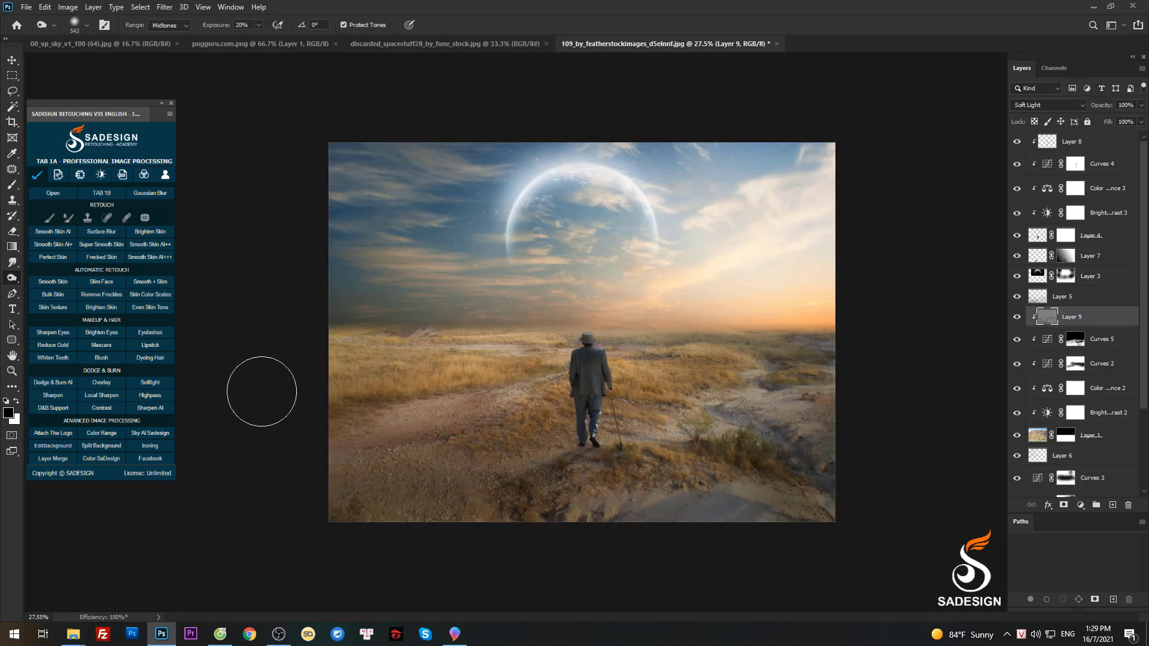
Dodge the pale ground beside the gullies at 31% exposure and reduce Layer 9 to 76% opacity
click(25, 279)
drag(745, 406, 749, 404)
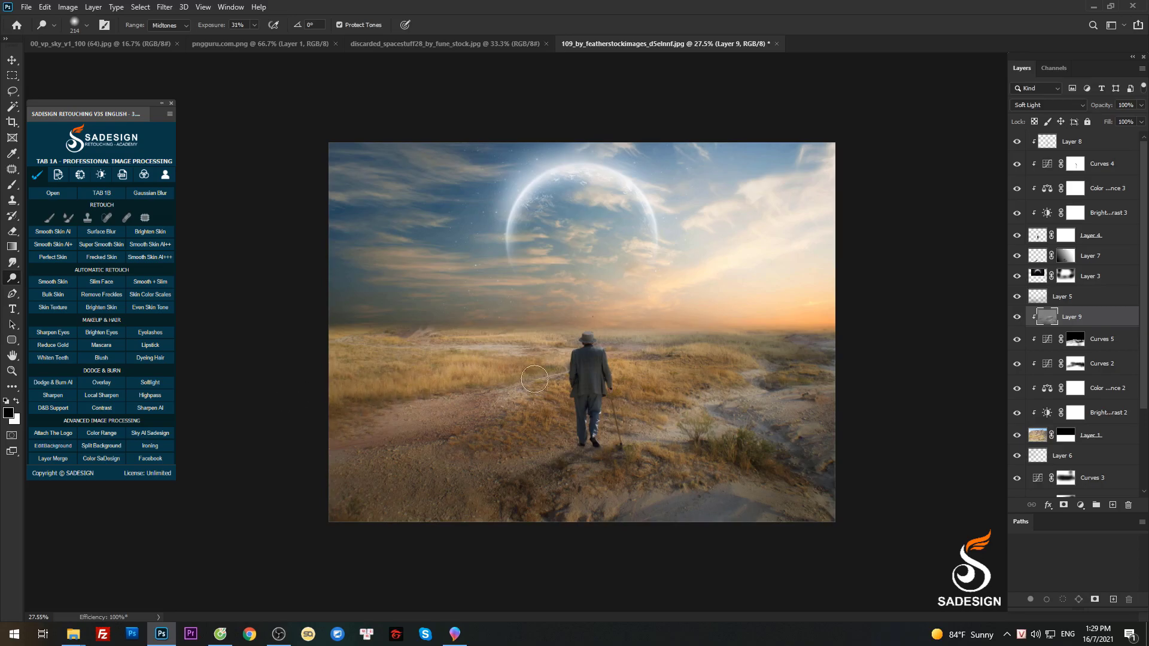
key(ctrl+minus)
click(1140, 105)
drag(1128, 119, 1127, 119)
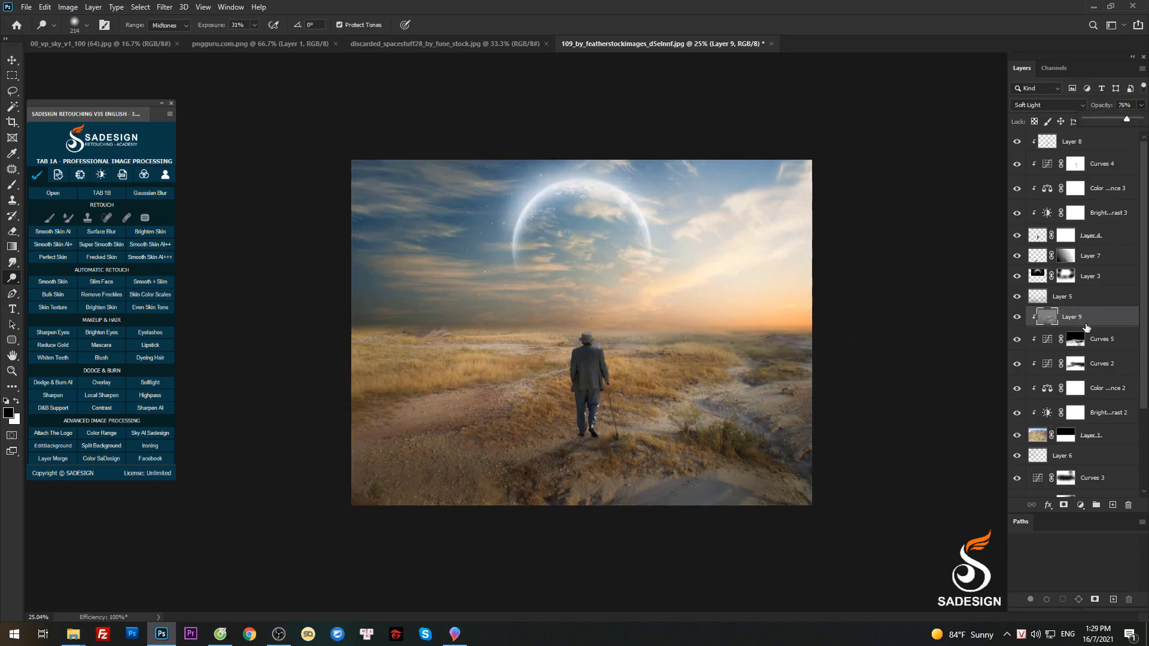
Add a gray-filled layer above Layer 6 for the sky and set its blend mode to Soft Light
scroll(1087, 335, down, 2)
click(1079, 419)
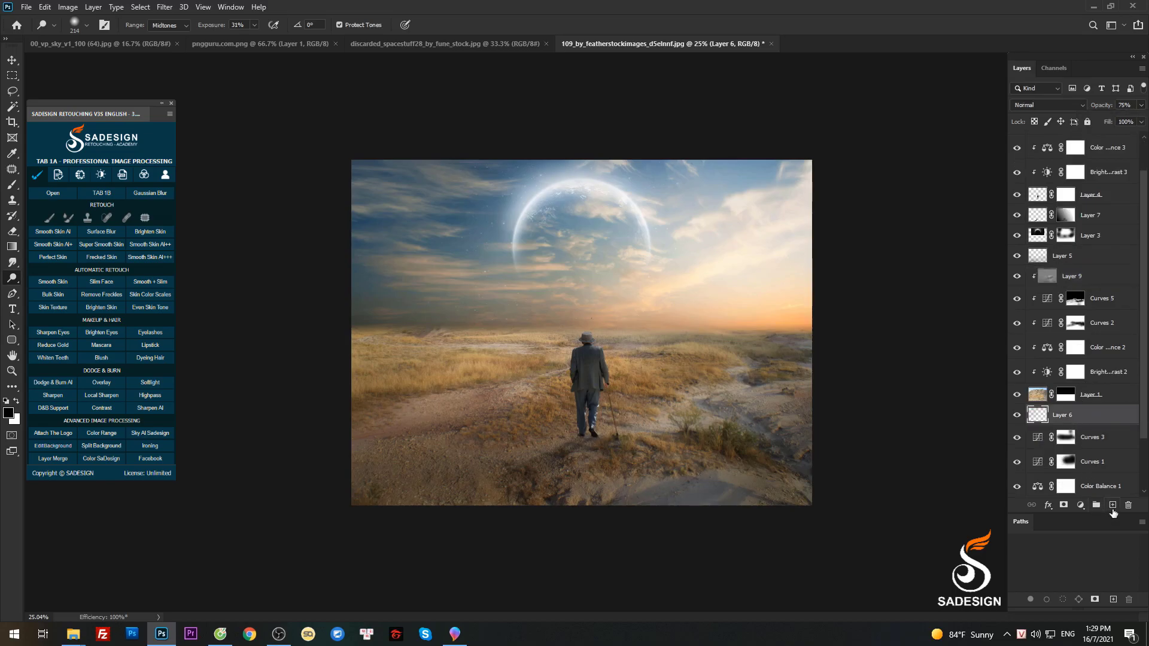
click(1112, 505)
key(shift+F5)
key(Return)
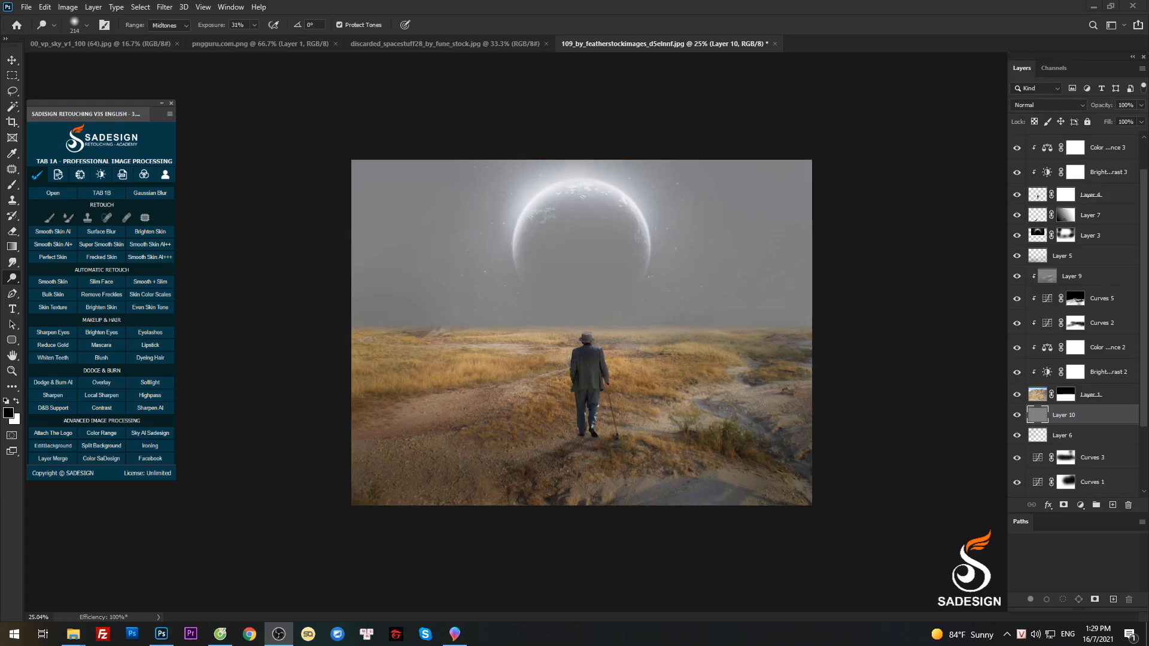
click(1024, 105)
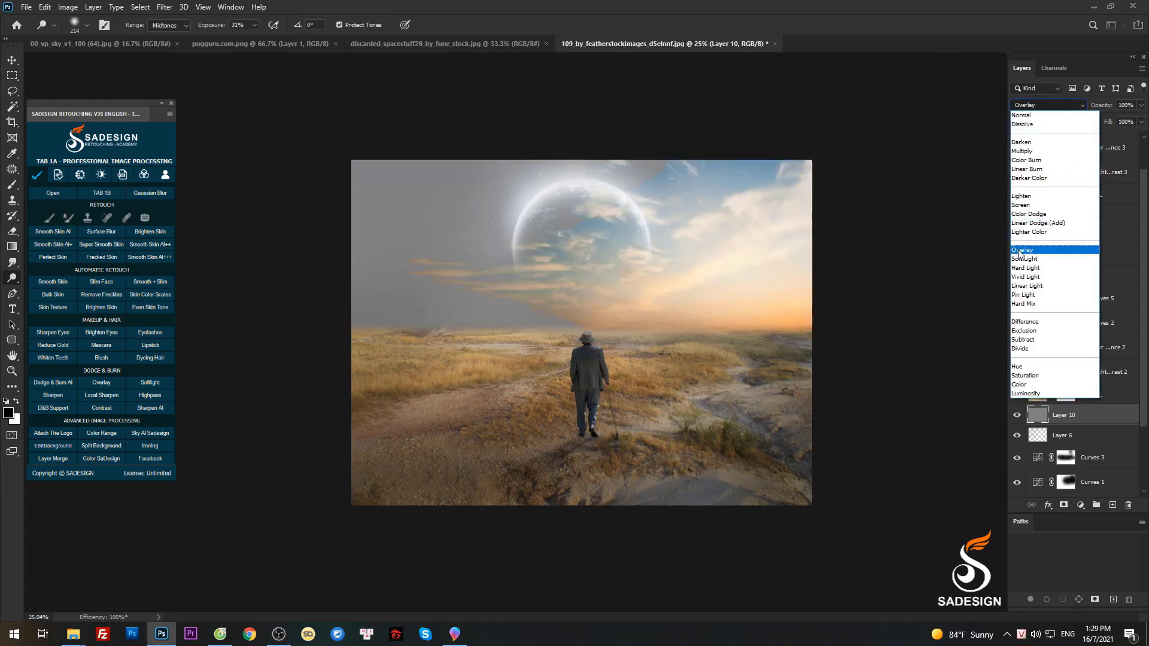
click(1024, 259)
Dodge the bright sunset clouds and the sky beside the planet on Layer 10 at 31% exposure
key(ctrl+plus)
drag(651, 297, 756, 281)
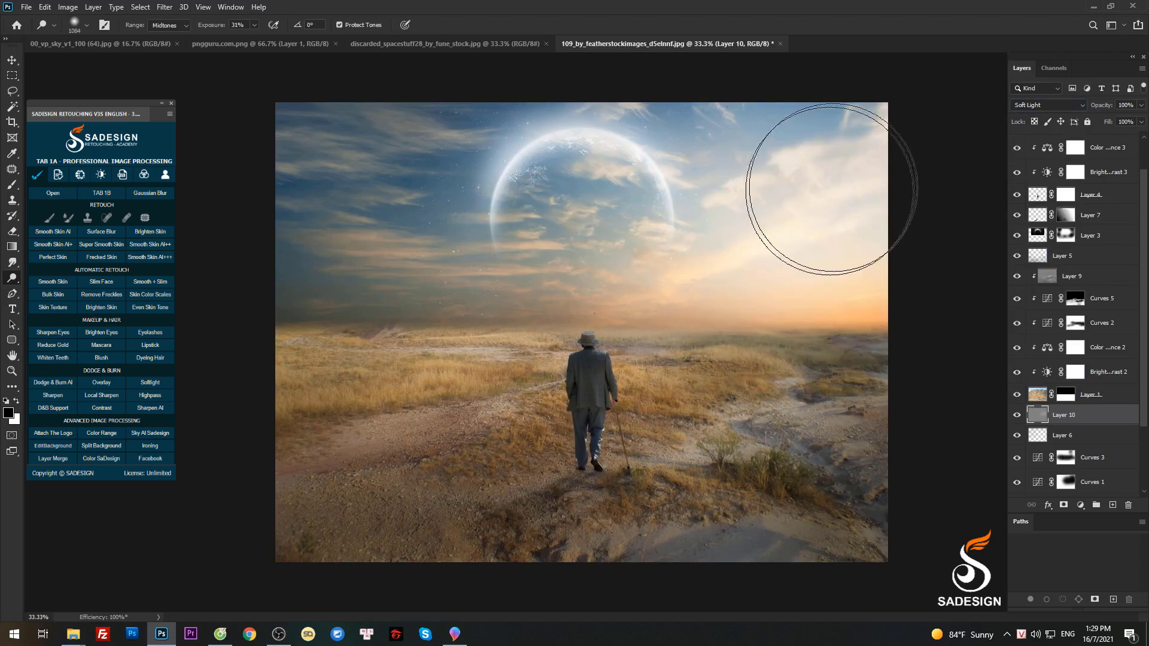
drag(687, 230, 658, 236)
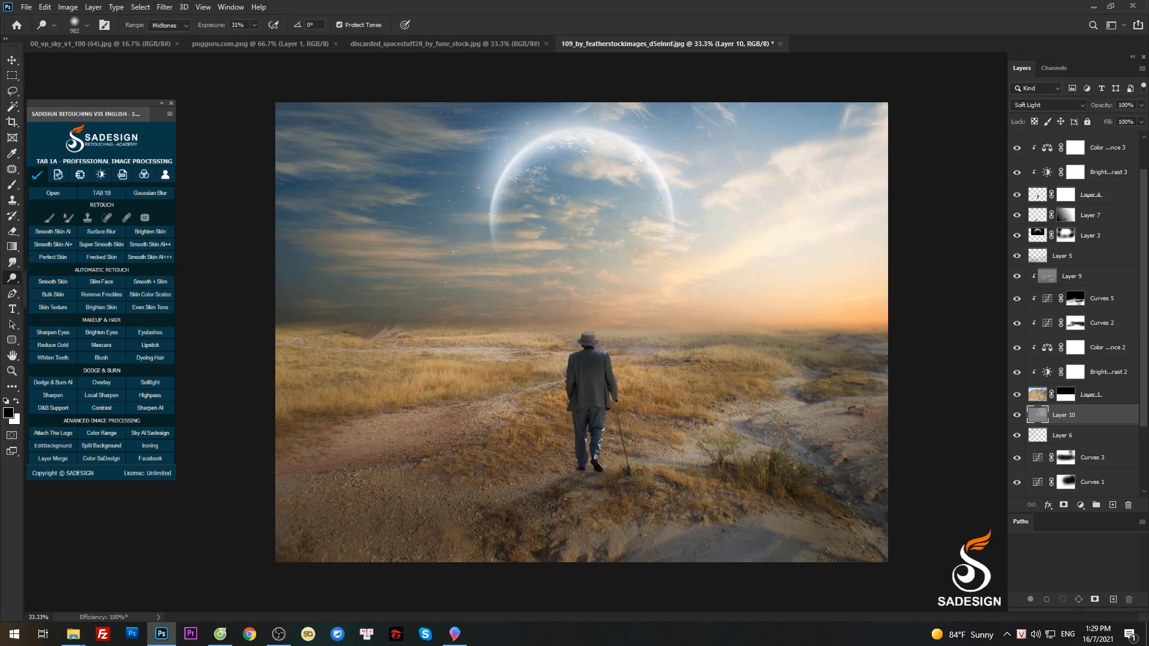
Burn the dark blue clouds beside and below the planet on Layer 10 at 20% exposure
key(shift+o)
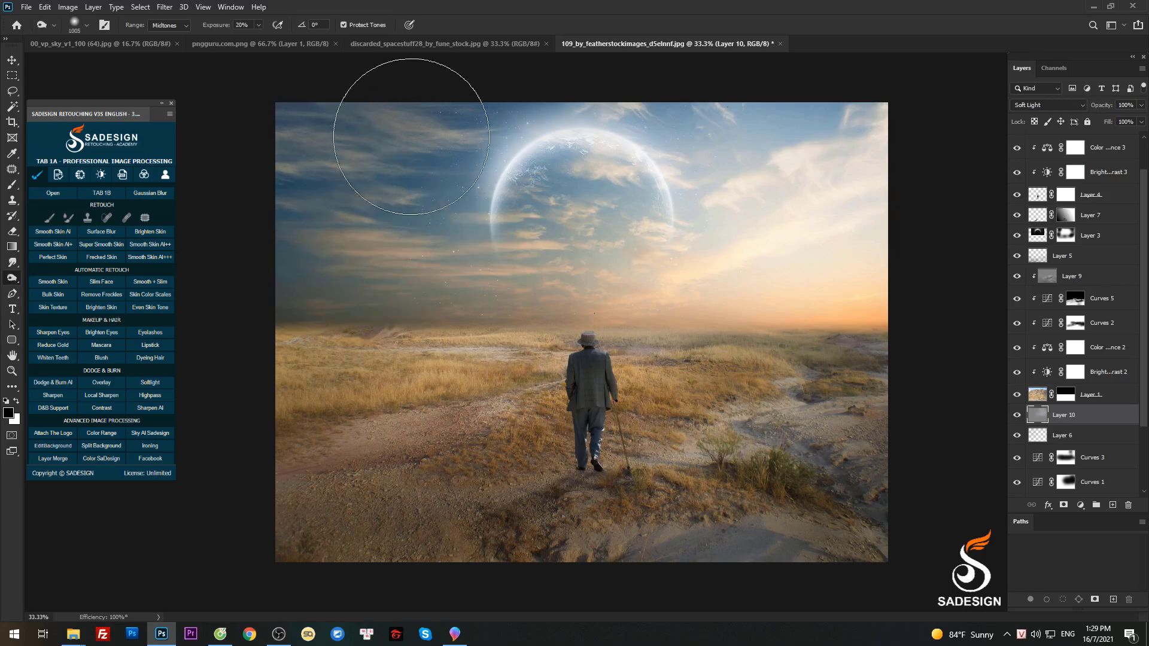
mouse_move(486, 150)
mouse_down()
mouse_move(466, 205)
mouse_move(362, 264)
mouse_move(441, 279)
mouse_up()
drag(592, 266, 580, 266)
key(ctrl+minus)
key(v)
Add a layer above Layer 8, clip it to the man, fill it with gray and set it to Soft Light
scroll(1101, 197, up, 2)
click(1104, 144)
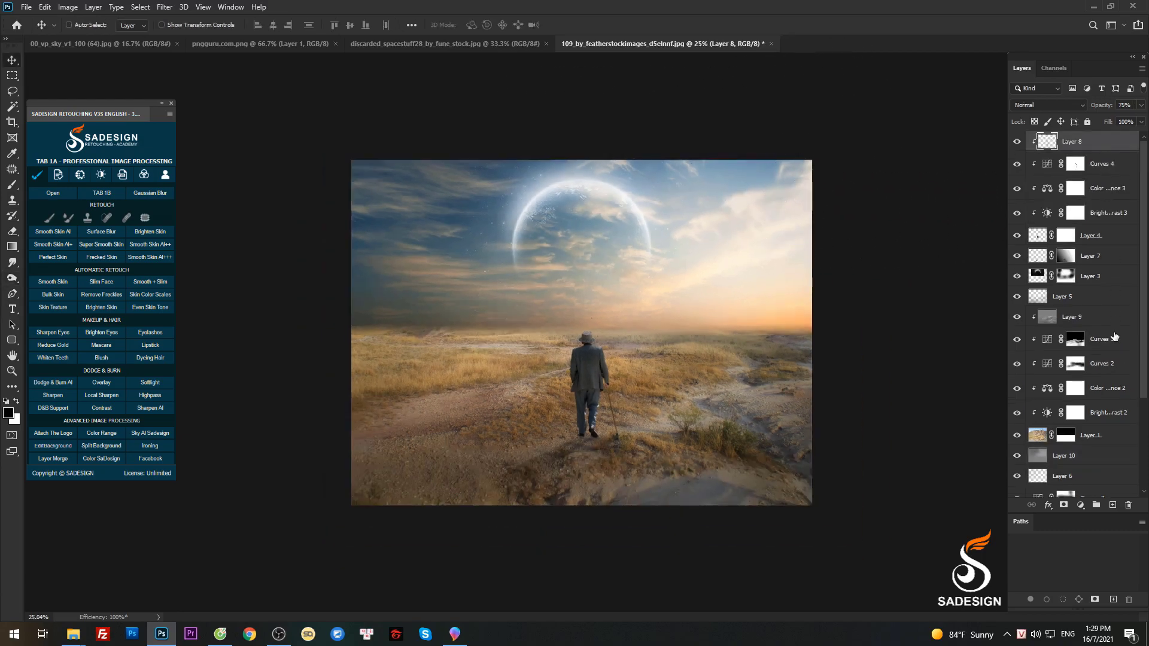
click(1113, 505)
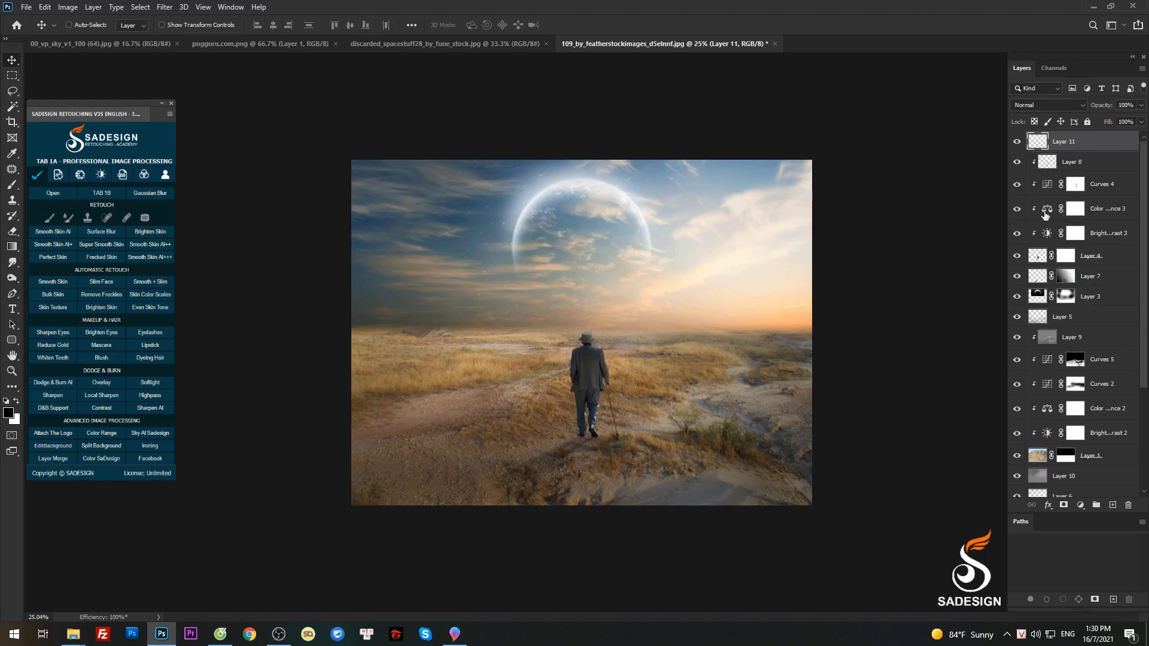
alt+click(1061, 150)
key(shift+F5)
key(Return)
click(1048, 106)
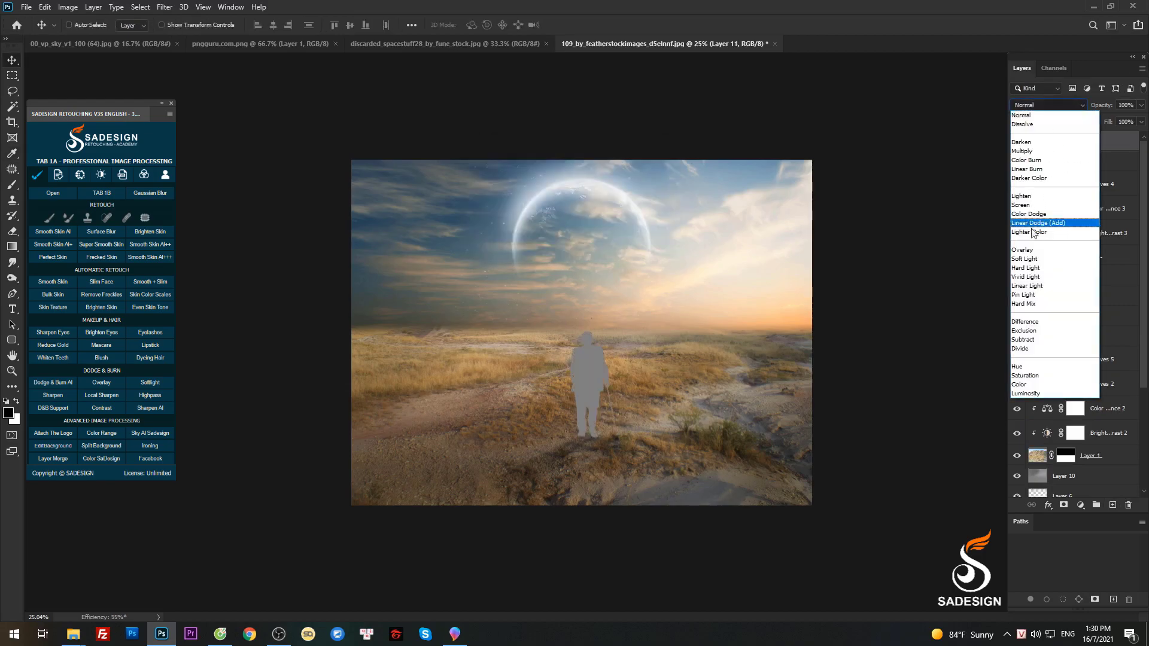
click(1024, 257)
key(shift+plus)
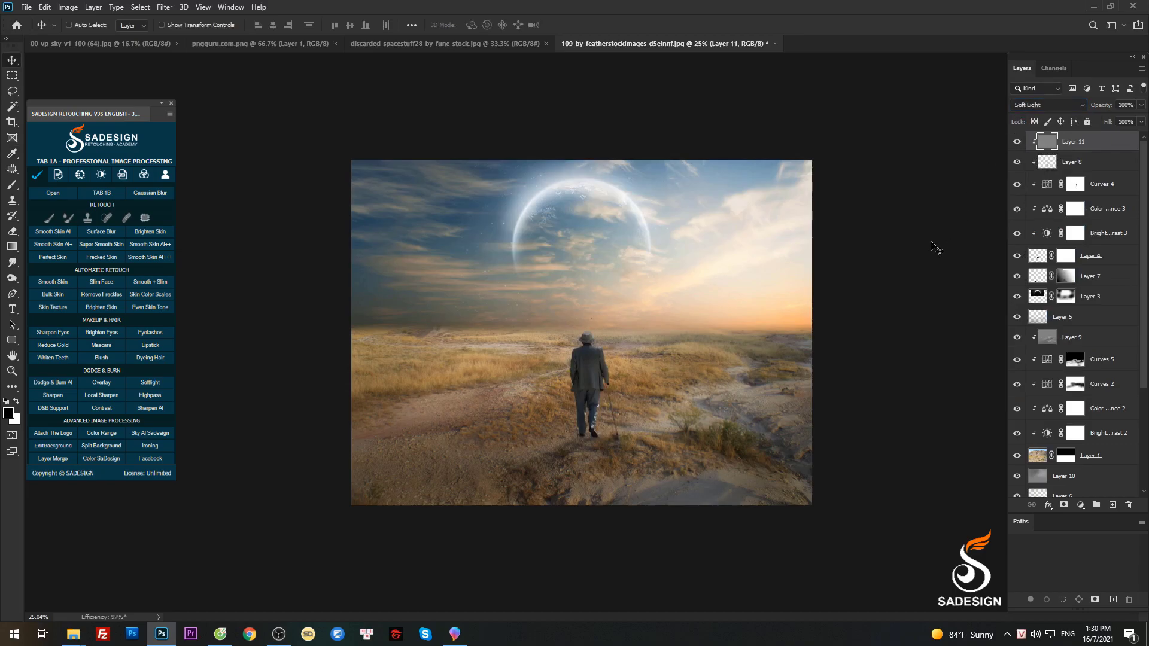
Burn the man's jacket on Layer 11 with a 64 px brush at 20% exposure
key(o)
scroll(788, 323, up, 4)
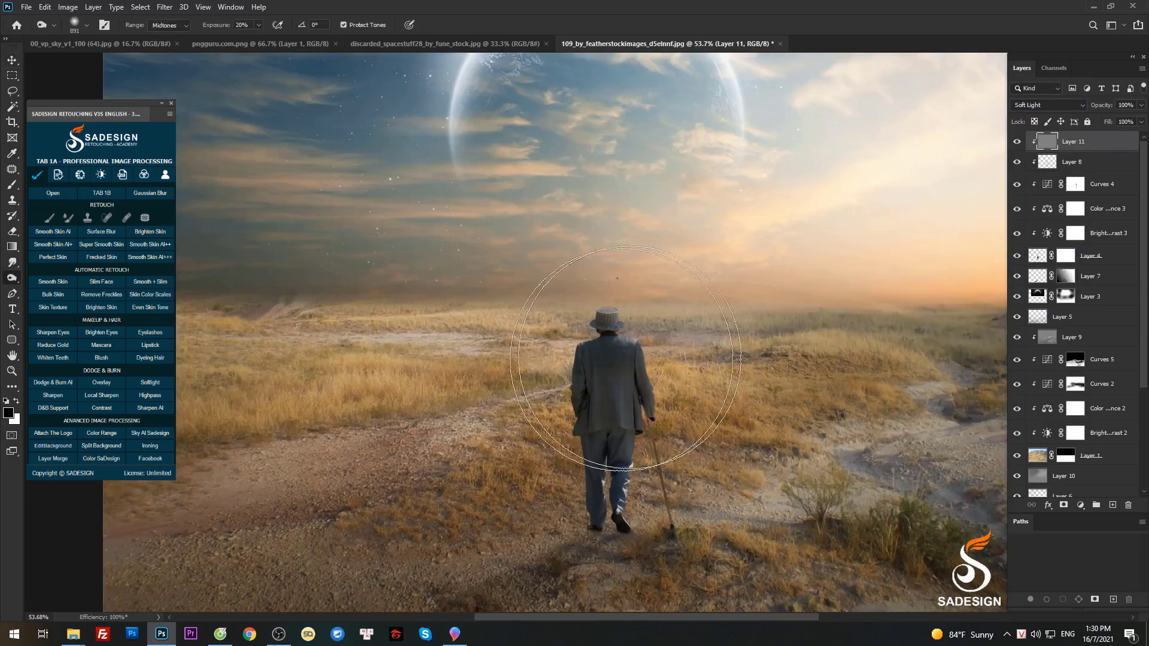
drag(632, 343, 574, 333)
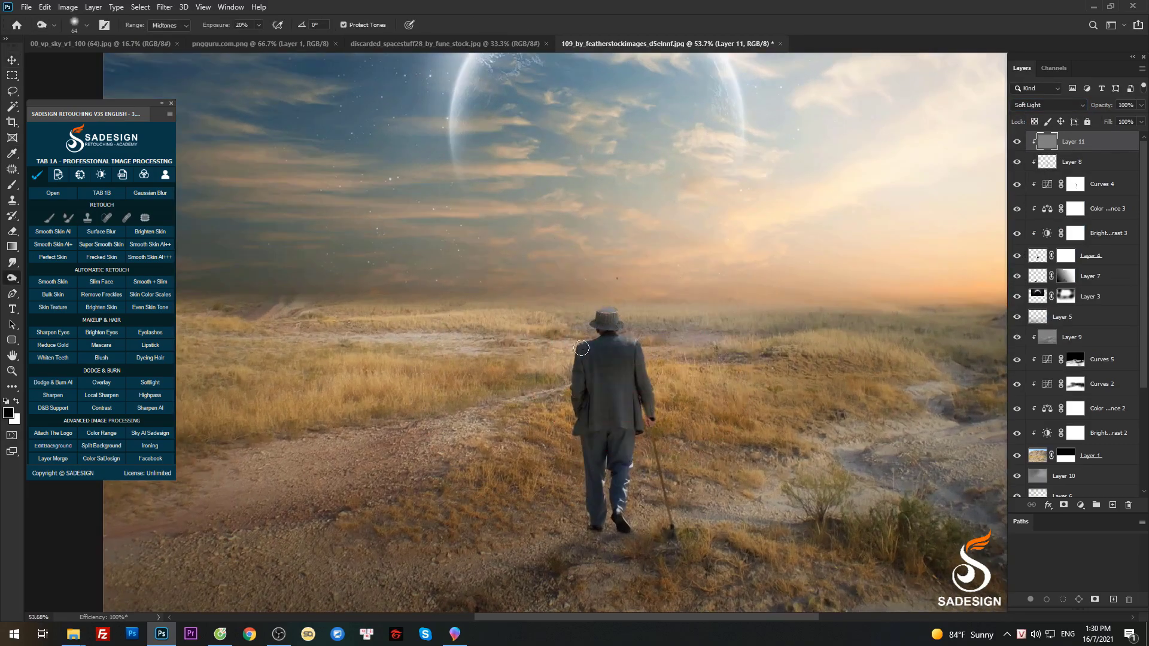
scroll(586, 344, up, 2)
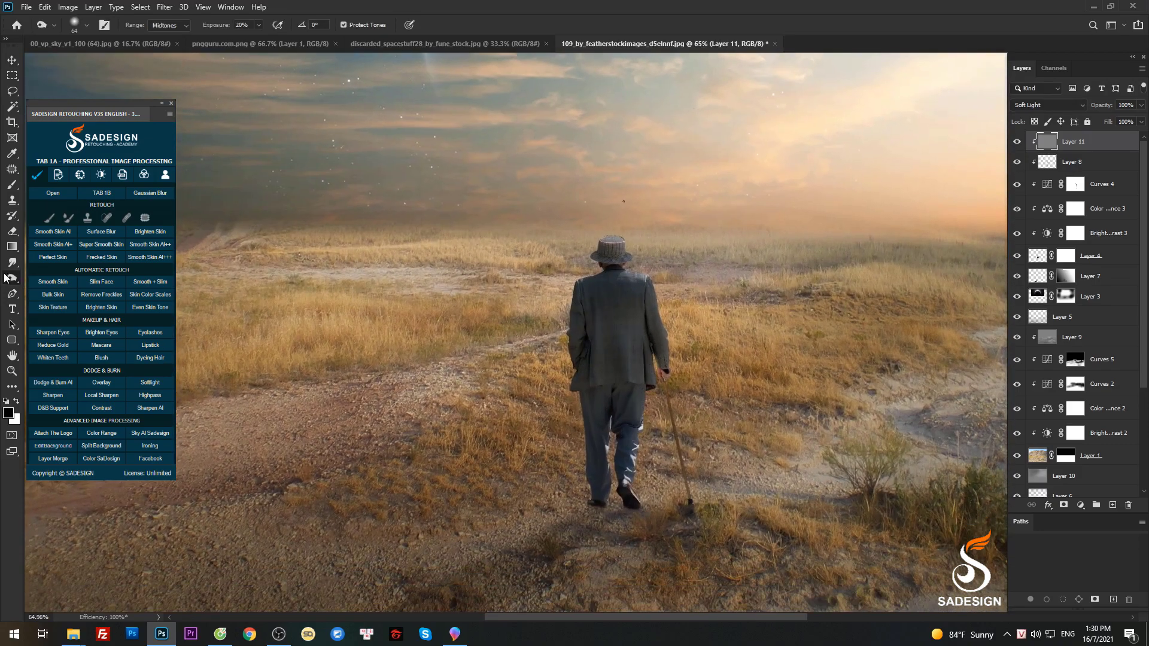
Dodge the man's hat and sunlit edges on Layer 11 with a small brush at 31% exposure
click(53, 279)
drag(526, 261, 476, 262)
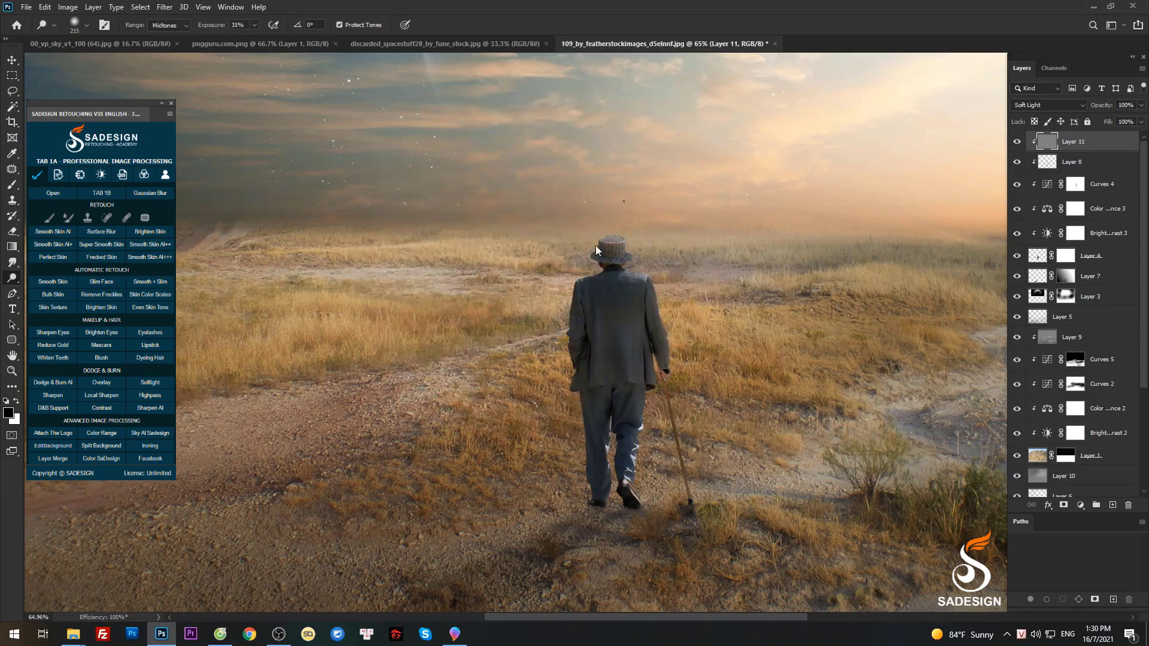
drag(618, 238, 603, 237)
scroll(681, 371, down, 3)
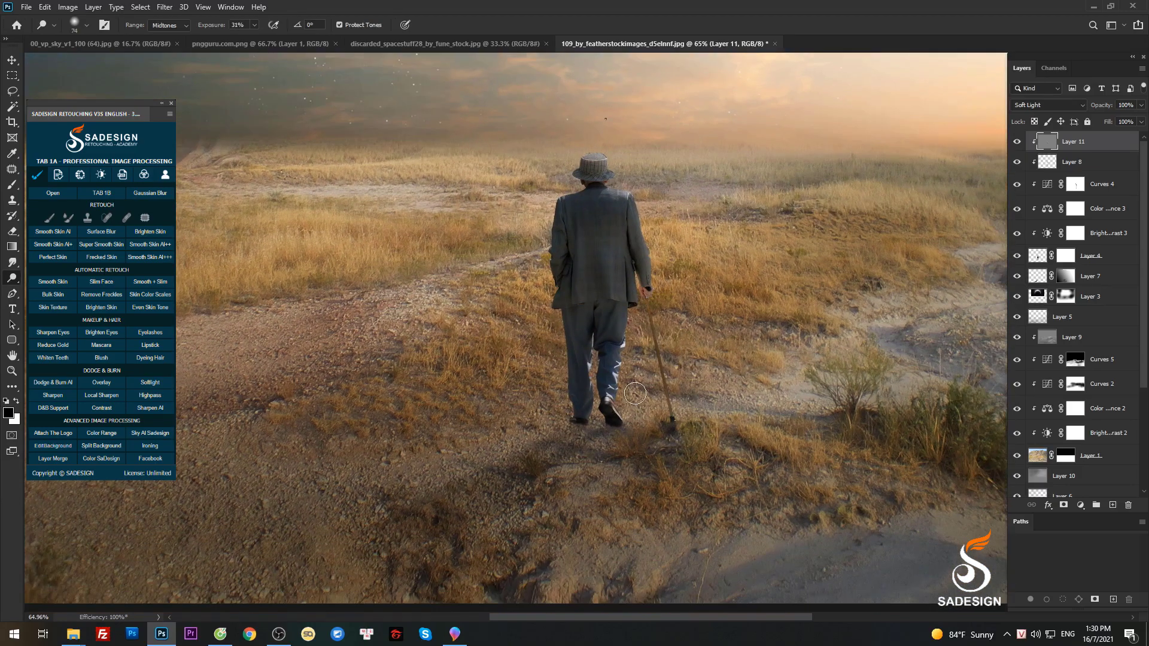
Add a new layer at the top of the stack and set the foreground colour to orange ffc24d
key(ctrl+minus)
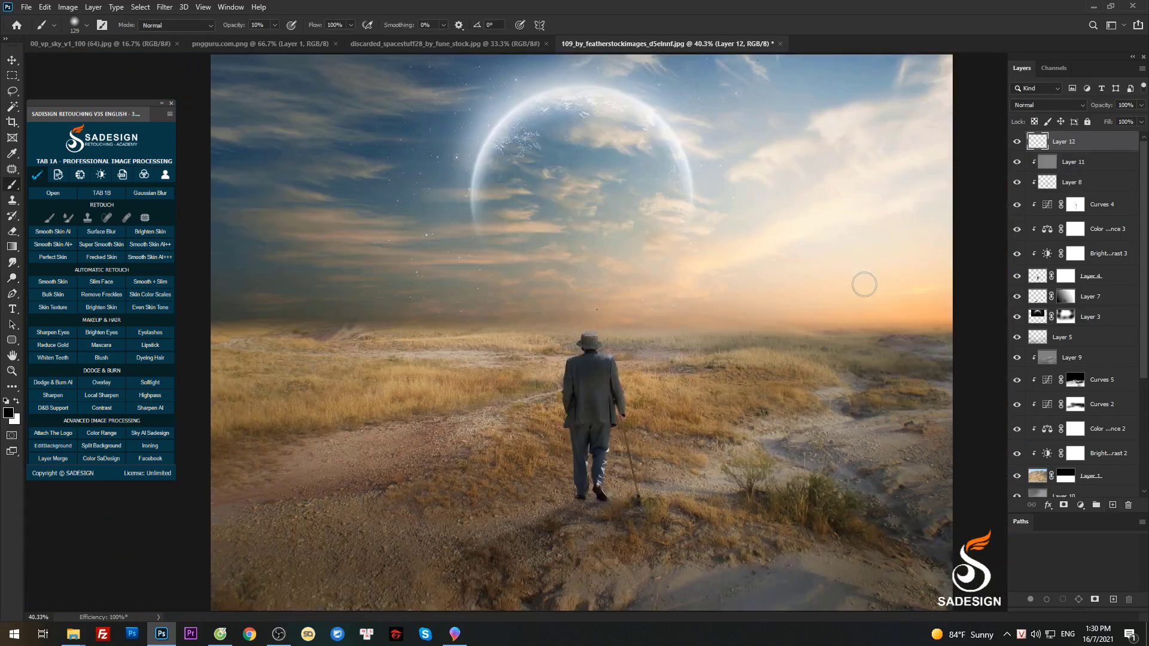
key(ctrl+minus)
click(10, 412)
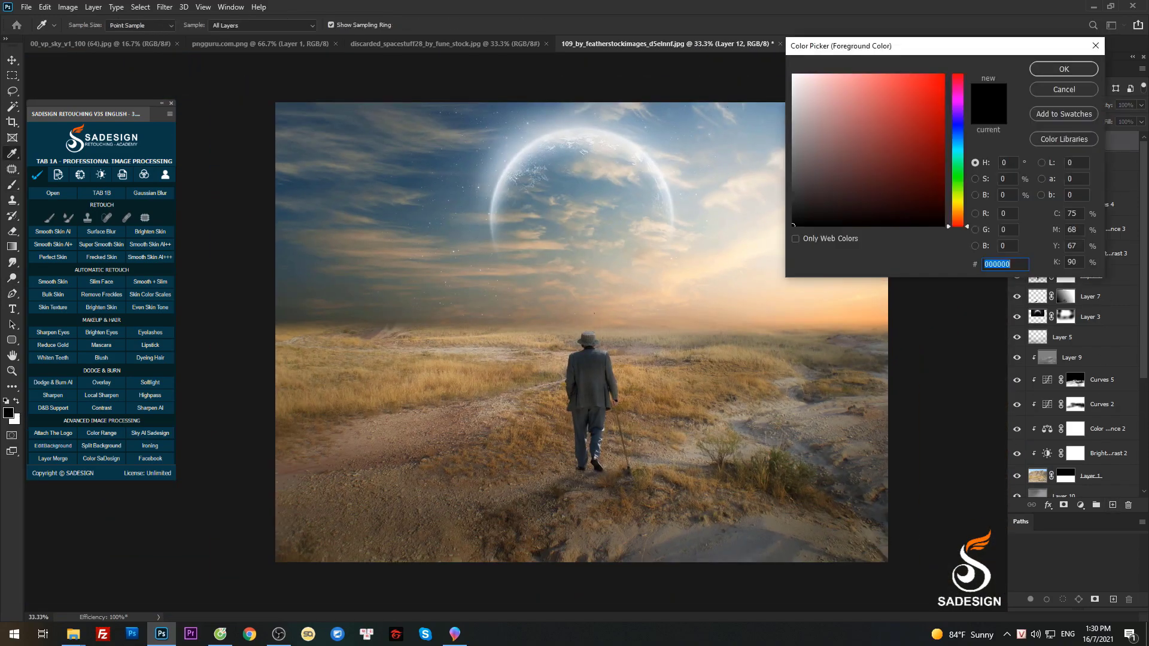
click(956, 210)
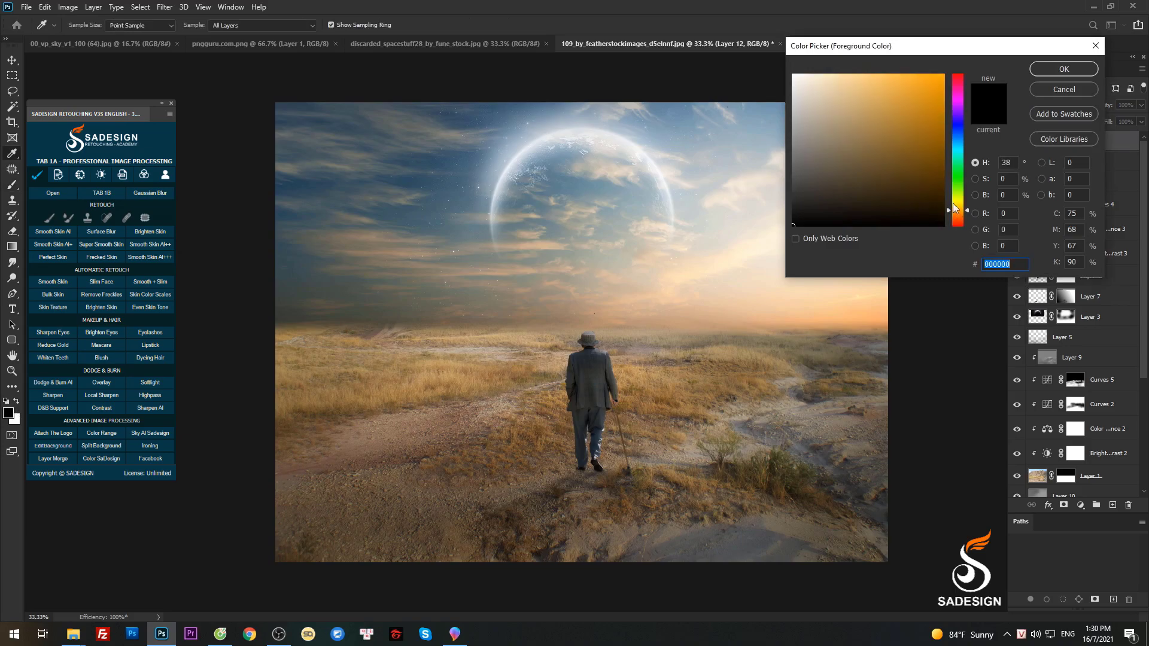
click(898, 74)
click(1054, 71)
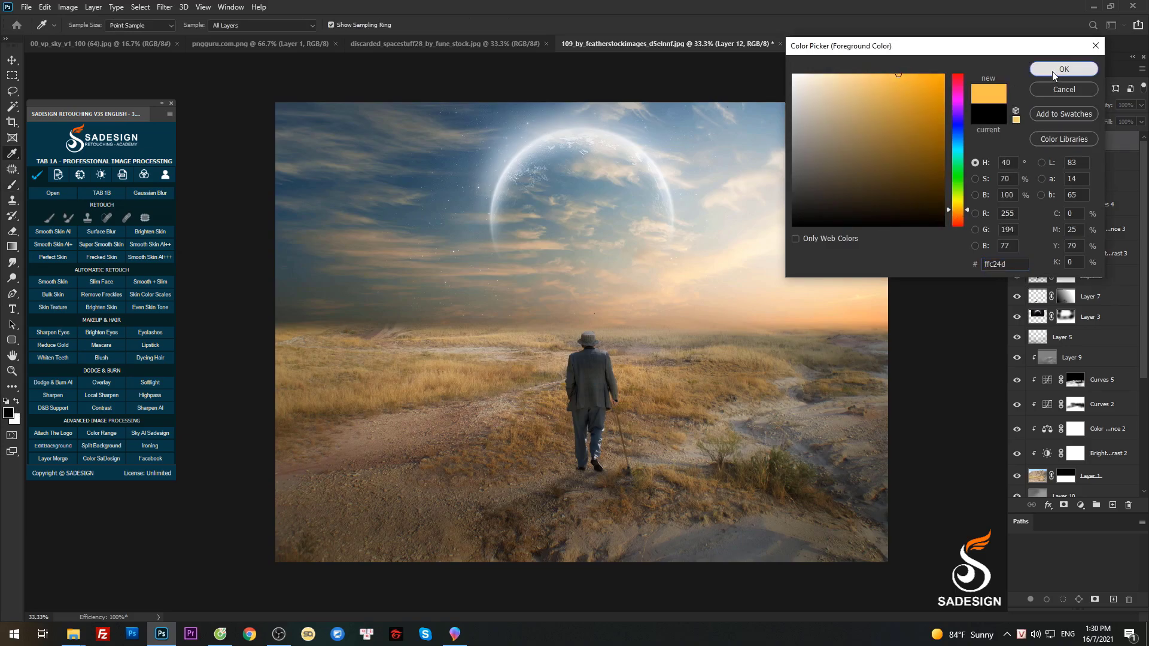
Paint a soft orange glow over the bright horizon on Layer 12 with a 1247 px brush at 100% opacity
key(b)
scroll(821, 285, down, 1)
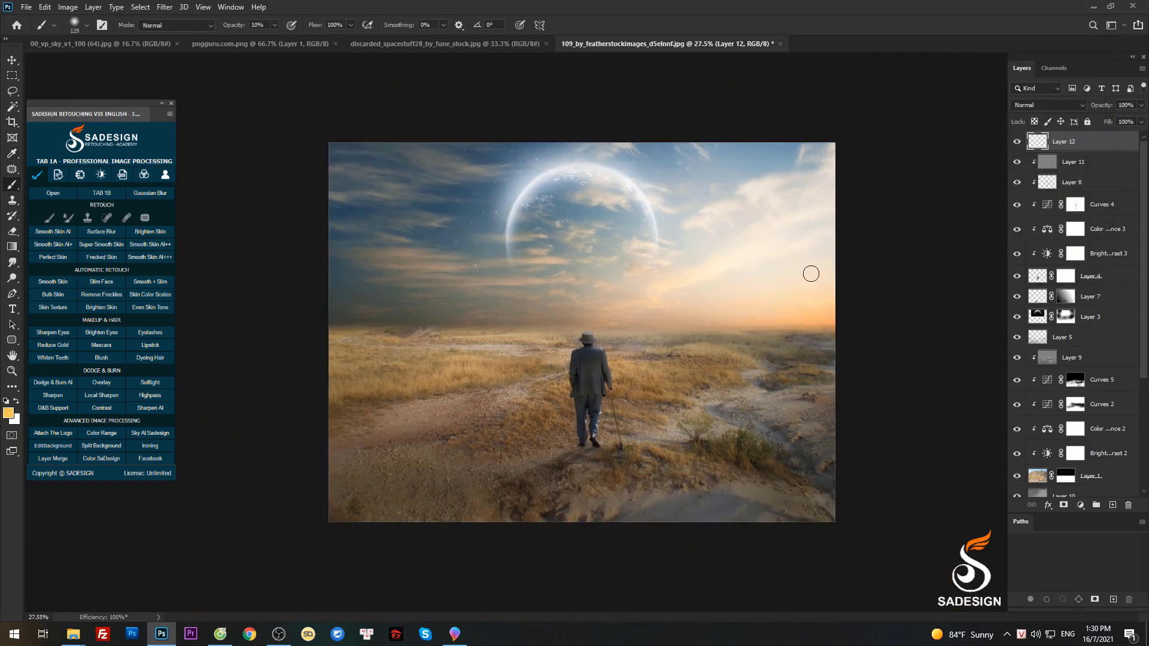
scroll(838, 297, up, 1)
scroll(629, 277, down, 1)
drag(752, 277, 850, 284)
click(825, 298)
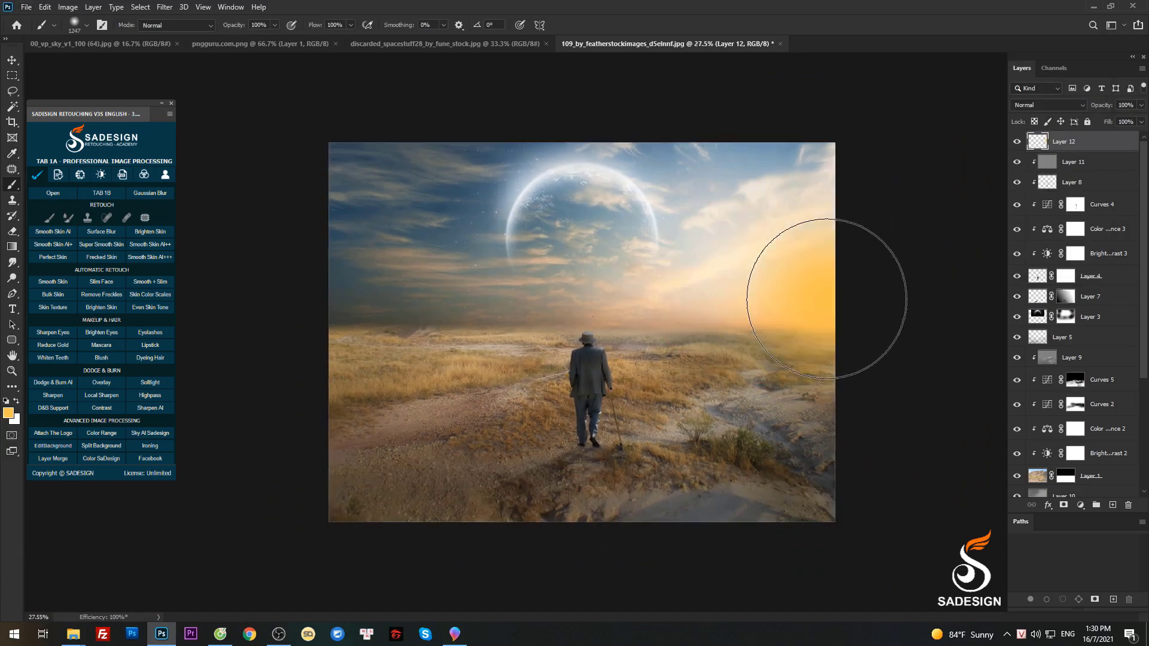
Try different blend modes on the orange glow layer, including Screen and Linear Dodge (Add)
click(1047, 105)
click(1029, 134)
key(Down)
key(Down)
key(Down)
key(Down)
key(Down)
key(Down)
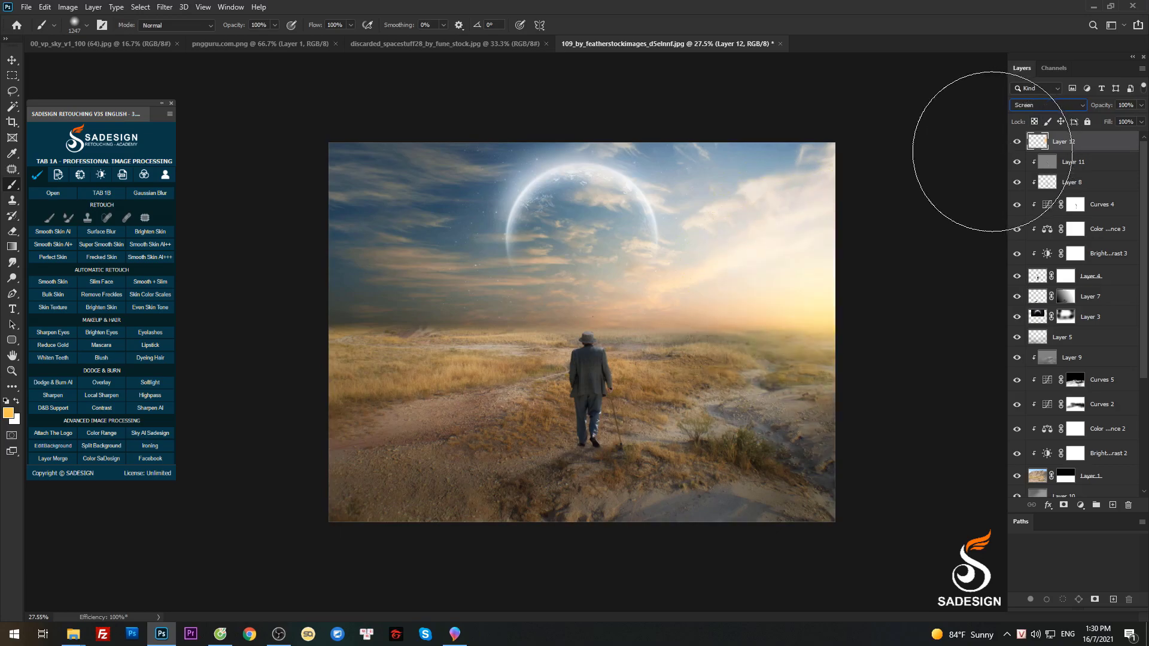
key(Down)
key(Up)
key(Down)
key(Down)
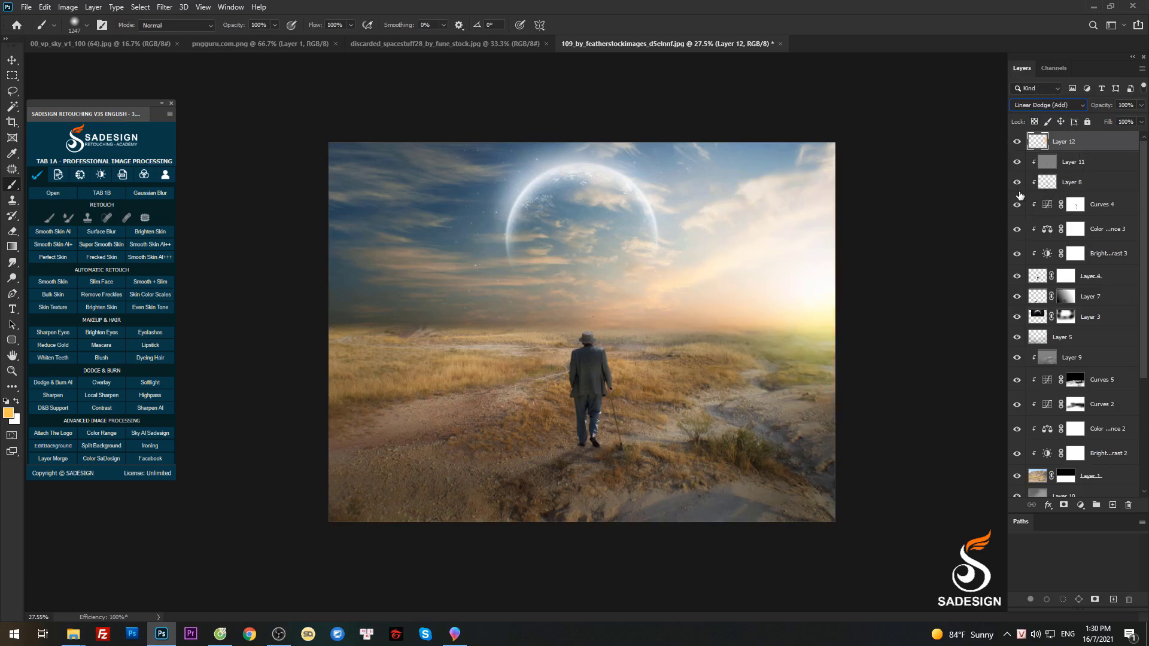
key(Up)
key(Up)
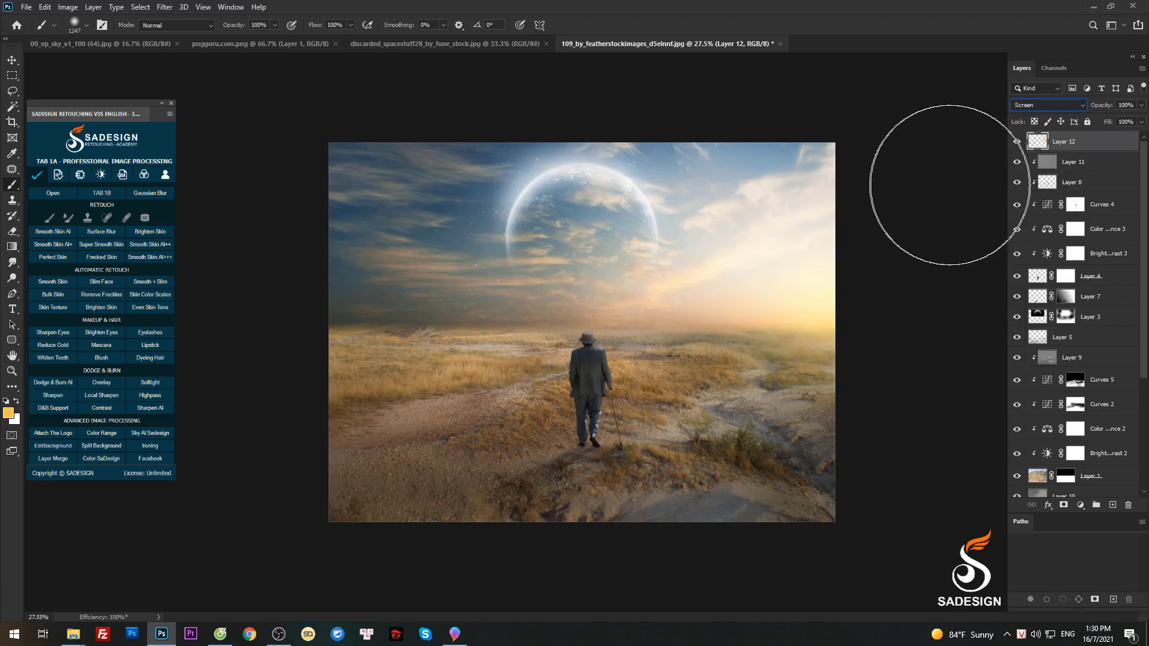
Replace the orange glow layer with a new empty layer and set the foreground colour to ffba4d
click(1128, 505)
click(1112, 505)
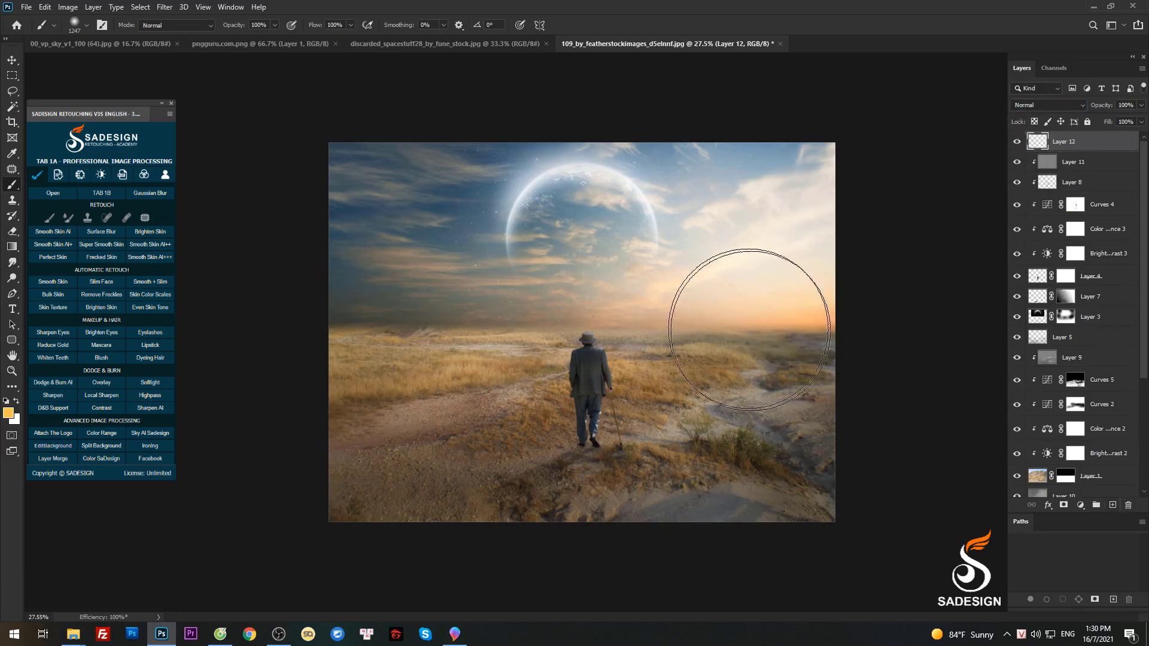
click(8, 413)
drag(955, 214, 956, 211)
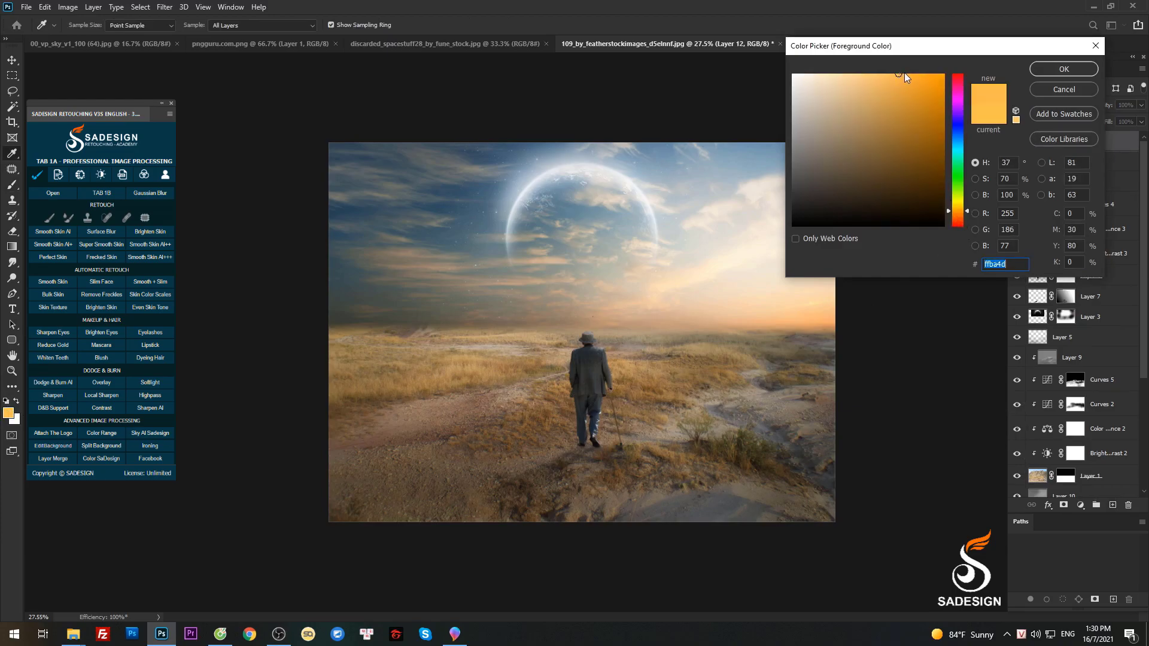
click(1055, 71)
Paint a soft glow over the bright horizon with a 1733 px brush at 100% opacity and set Layer 12 to Screen
key(b)
drag(810, 259, 853, 258)
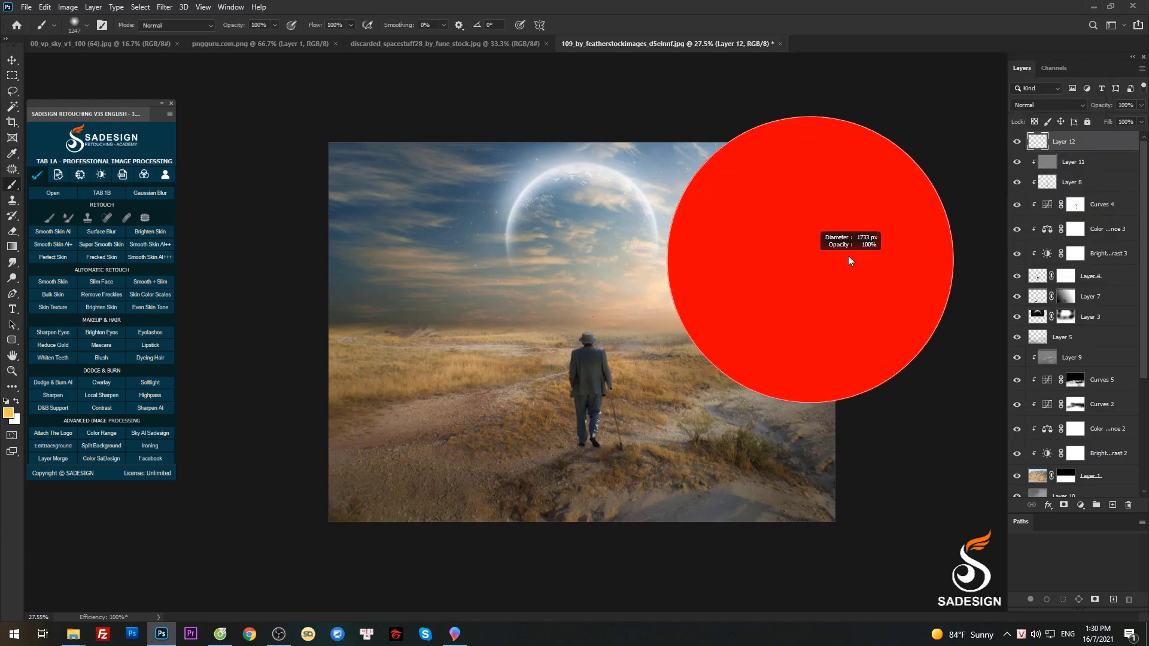
click(795, 295)
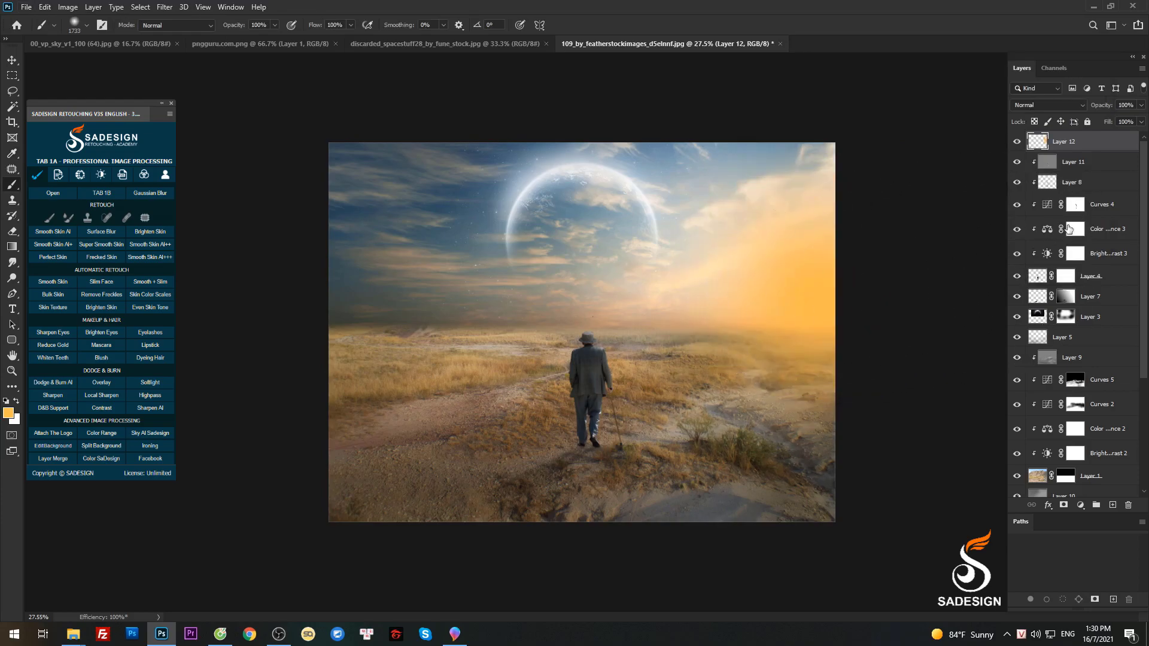
click(1050, 108)
click(1040, 210)
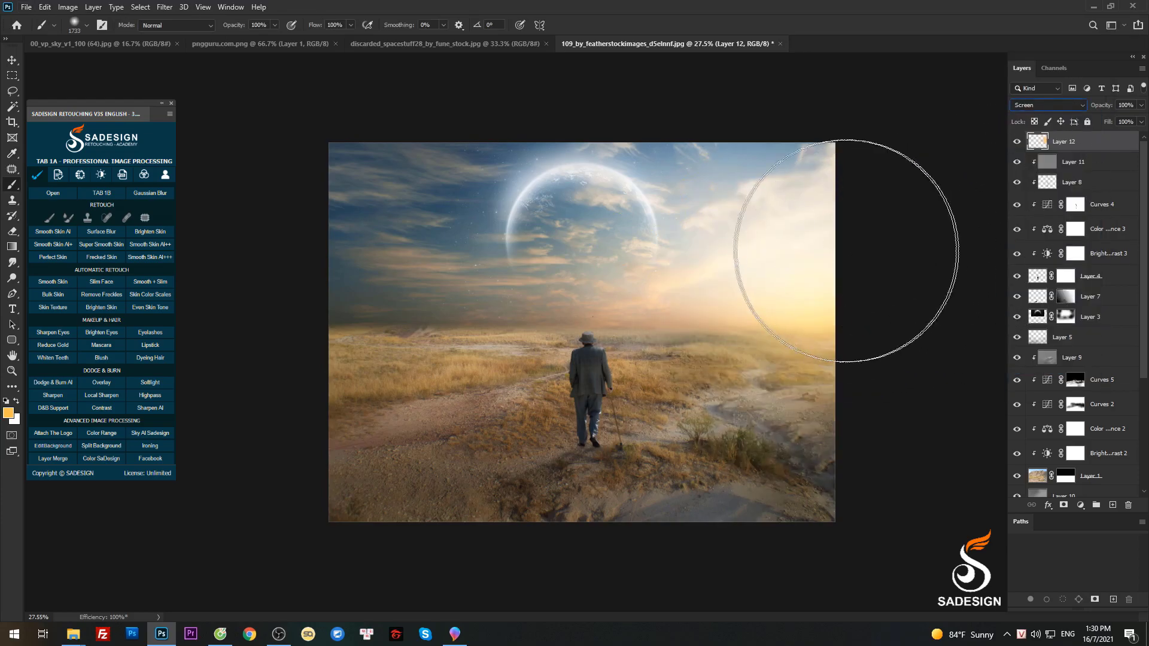
Enlarge and reposition the glow on Layer 12 with Free Transform and set the layer's opacity to 70%
key(ctrl+t)
drag(585, 335, 497, 446)
drag(835, 143, 848, 124)
key(Return)
scroll(820, 219, down, 3)
key(v)
scroll(855, 241, up, 2)
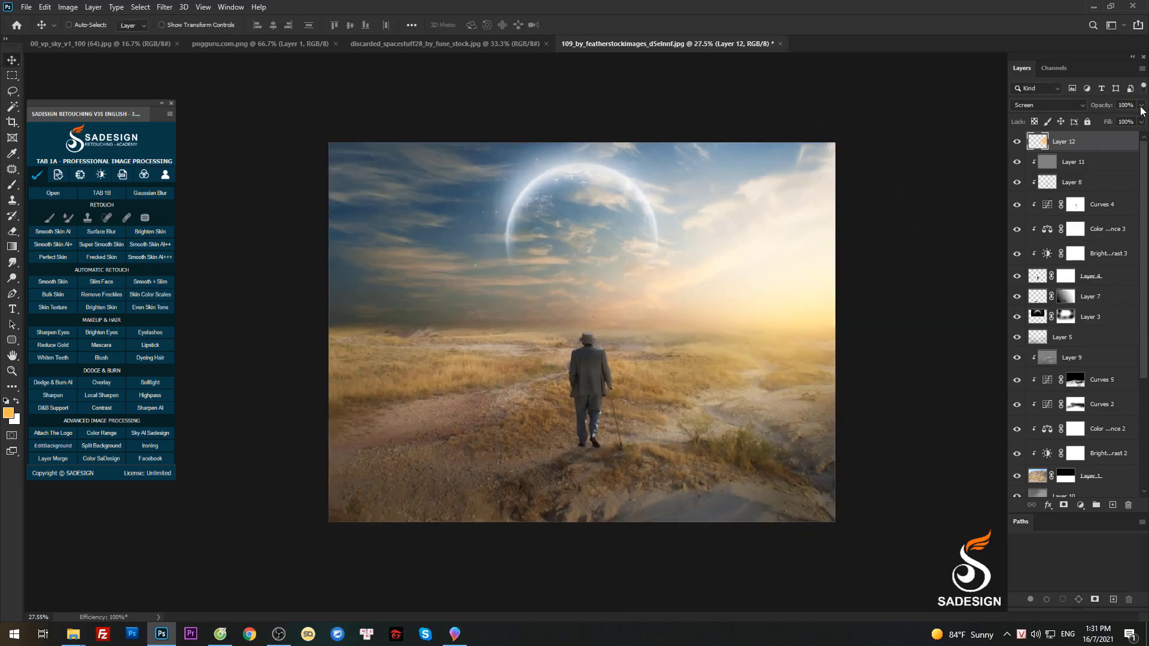
drag(1127, 122, 1123, 122)
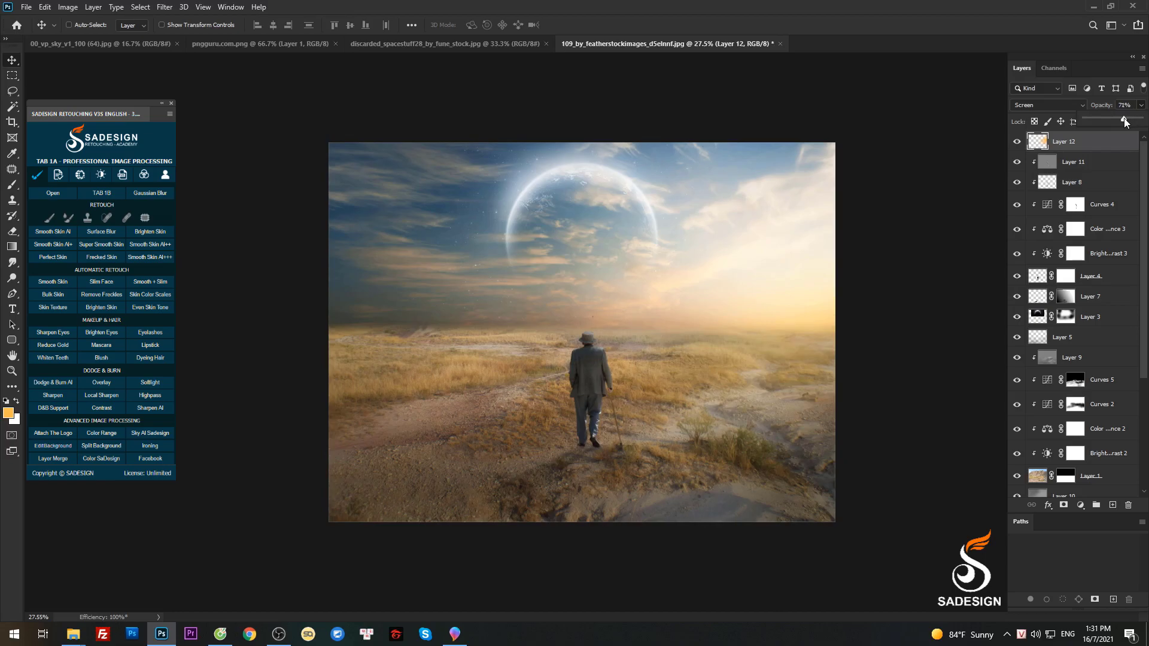
scroll(844, 340, up, 1)
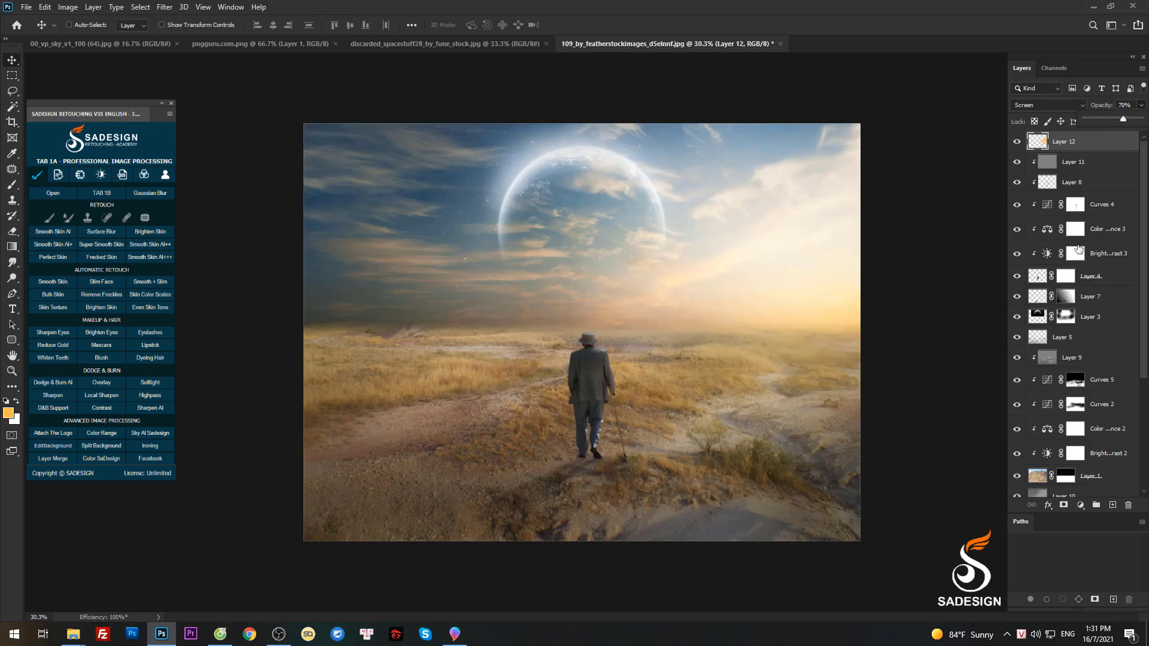
Add a clipped layer above Layer 8 for the man and set its blend mode to Overlay
click(1095, 184)
click(1111, 506)
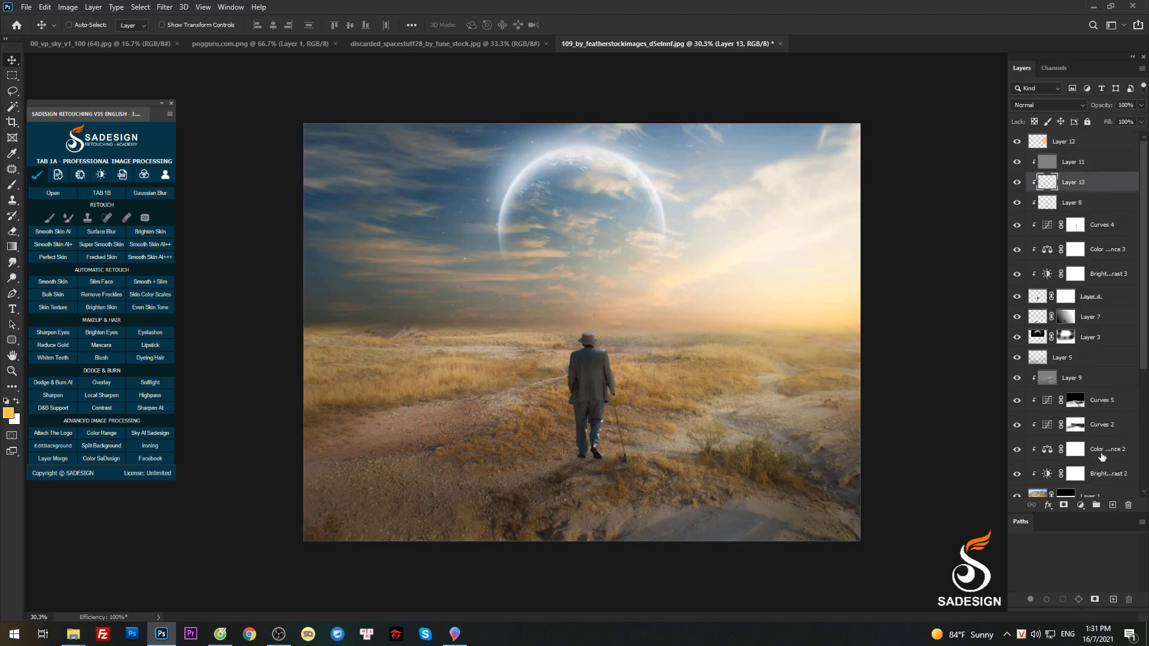
click(1032, 103)
click(1029, 262)
Paint orange light along the sunlit edge of the man's hat on Layer 13 with a soft brush at 40% opacity
key(b)
scroll(565, 338, up, 2)
drag(487, 382, 362, 386)
scroll(582, 376, up, 6)
key(5)
drag(636, 306, 571, 302)
drag(618, 295, 610, 288)
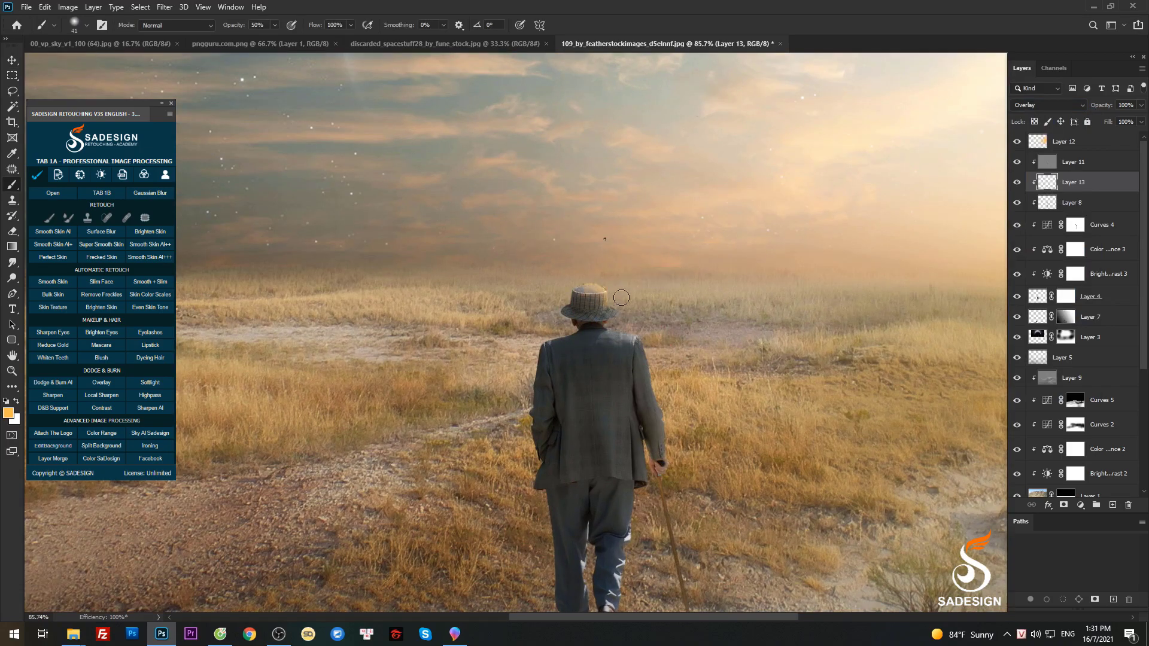
scroll(635, 297, up, 5)
key(4)
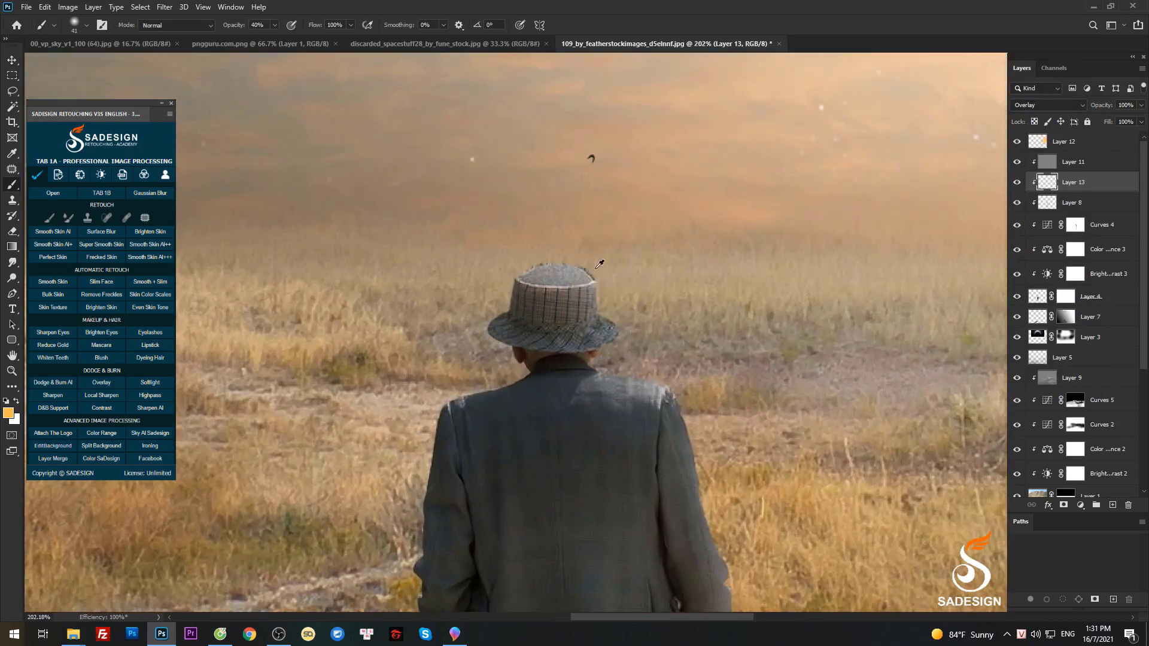
drag(554, 258, 610, 284)
Paint orange light along the man's sunward shoulder, arm and trouser leg, lowering the brush opacity to 30%
scroll(625, 360, down, 3)
drag(649, 348, 613, 236)
scroll(629, 323, down, 4)
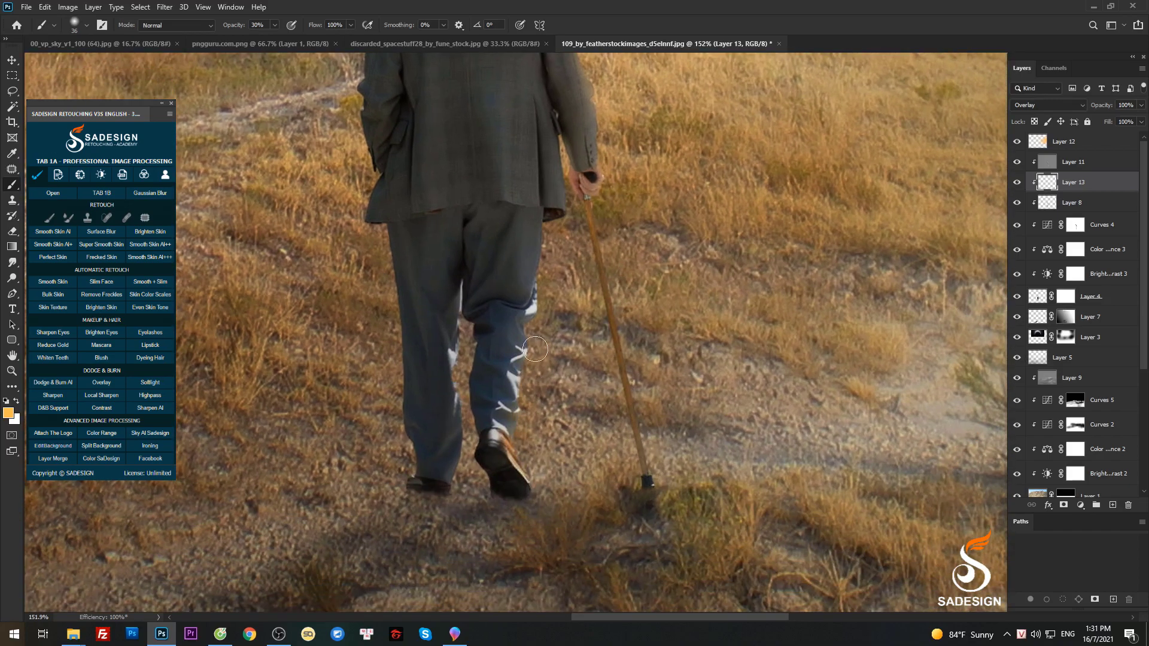
scroll(565, 227, down, 5)
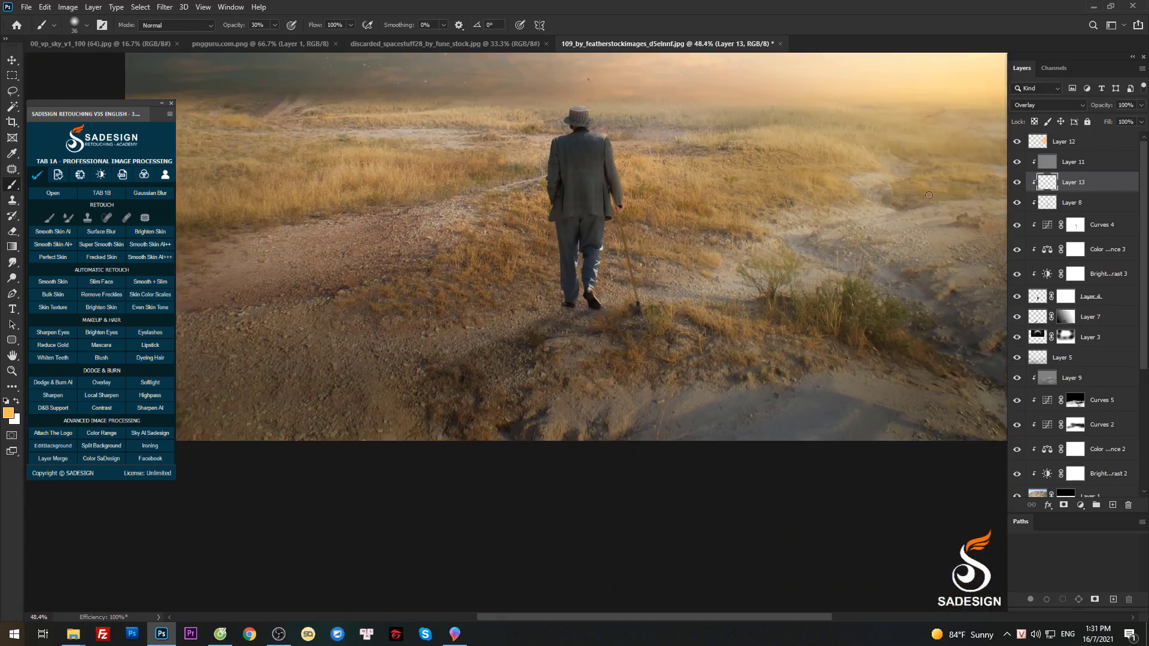
Reduce the opacity of the man's orange light layer, Layer 13, to 70%
click(1141, 104)
drag(1142, 119, 1128, 120)
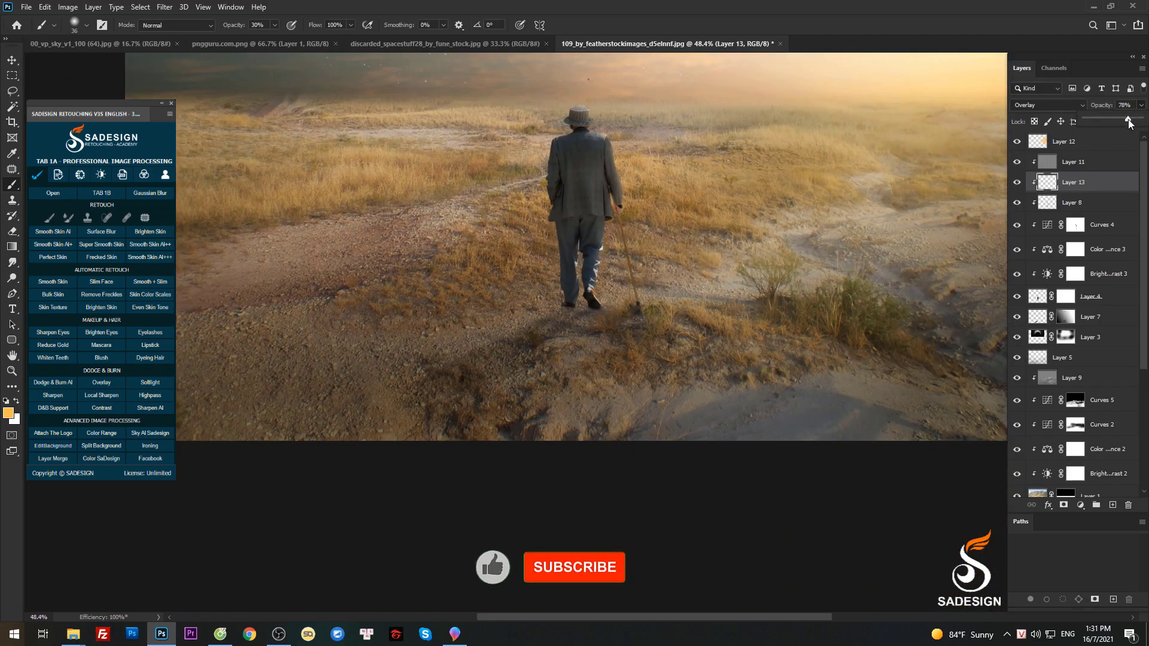
drag(1116, 192, 1117, 208)
Add a new clipped layer directly above Curves 5 for the desert ground
scroll(1100, 299, down, 3)
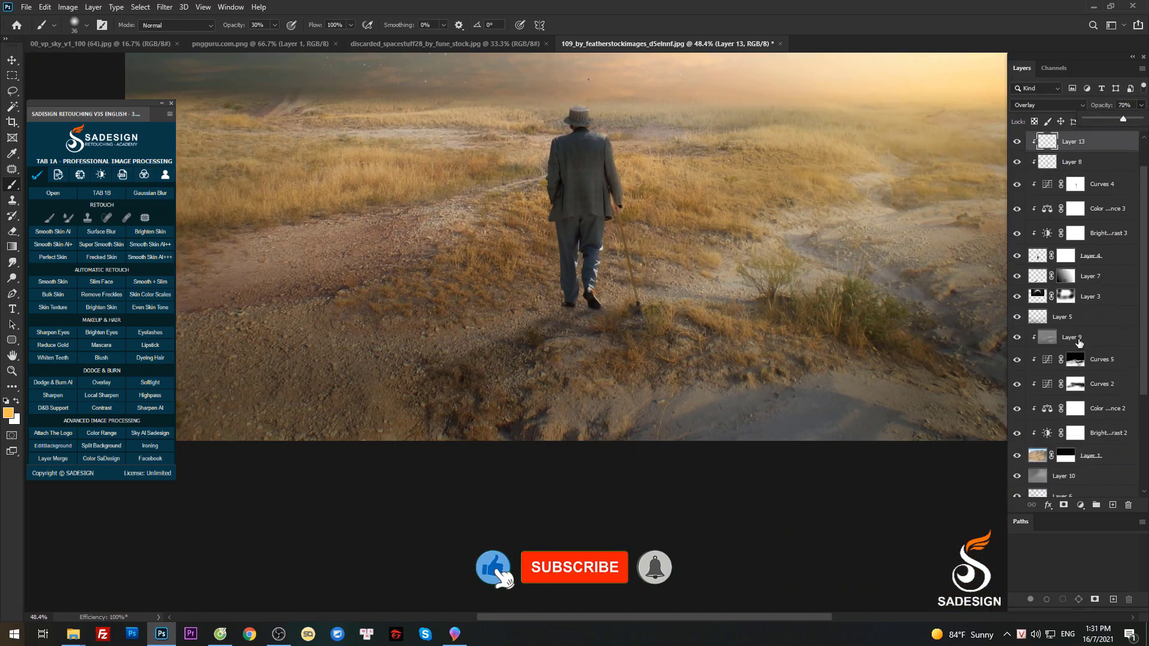
click(1089, 297)
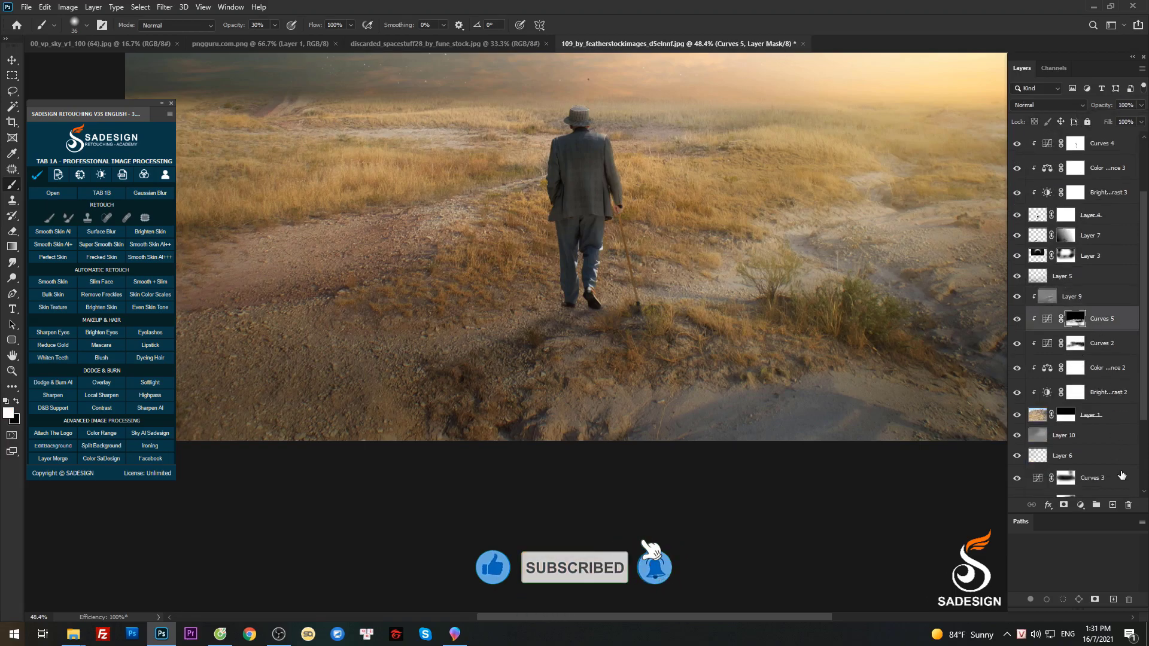
ctrl+click(1112, 504)
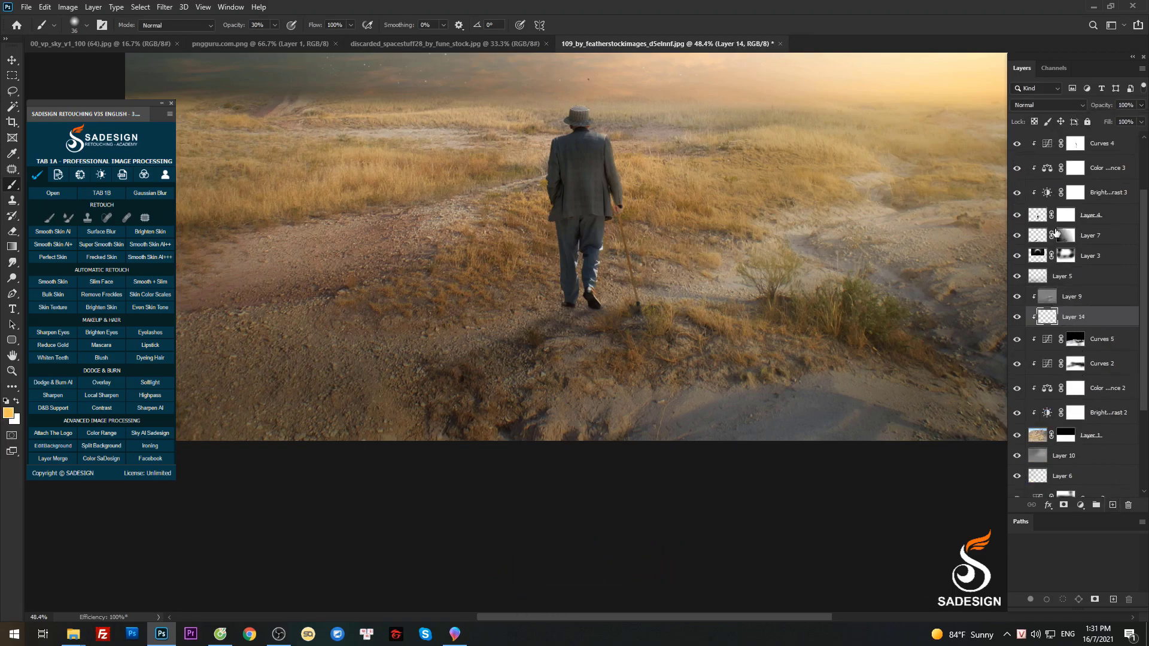
Paint orange light over the desert ground on Layer 14 with a 409 px brush at 30% opacity and set it to Soft Light
scroll(590, 263, down, 5)
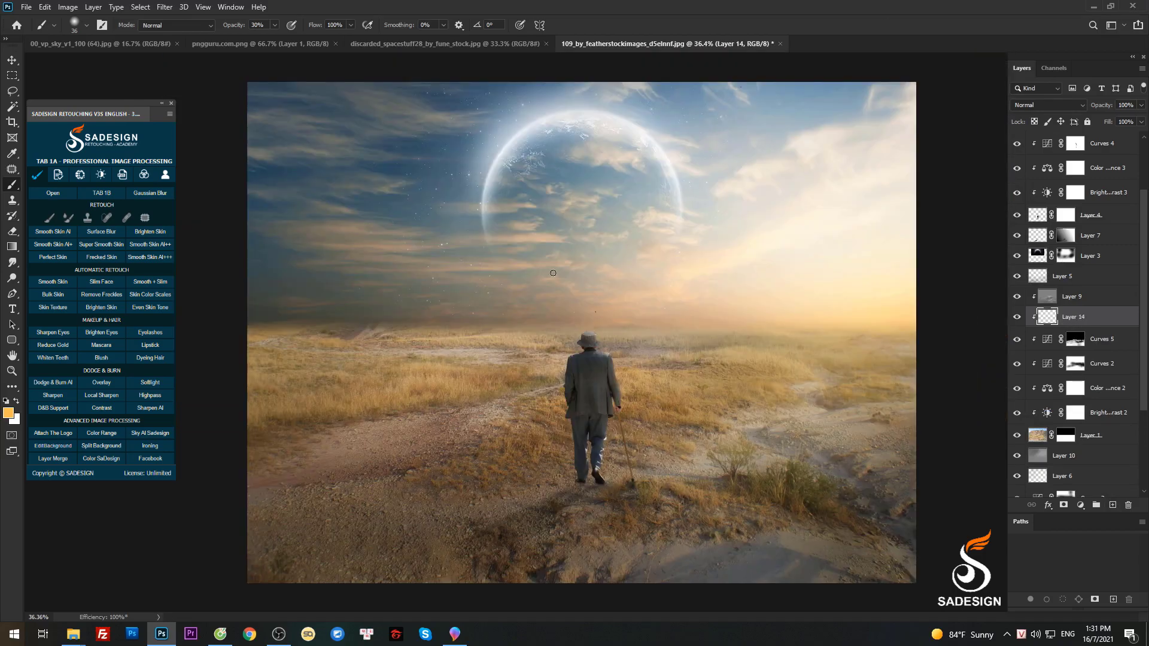
mouse_move(718, 374)
mouse_down()
mouse_move(735, 373)
mouse_move(487, 422)
mouse_up()
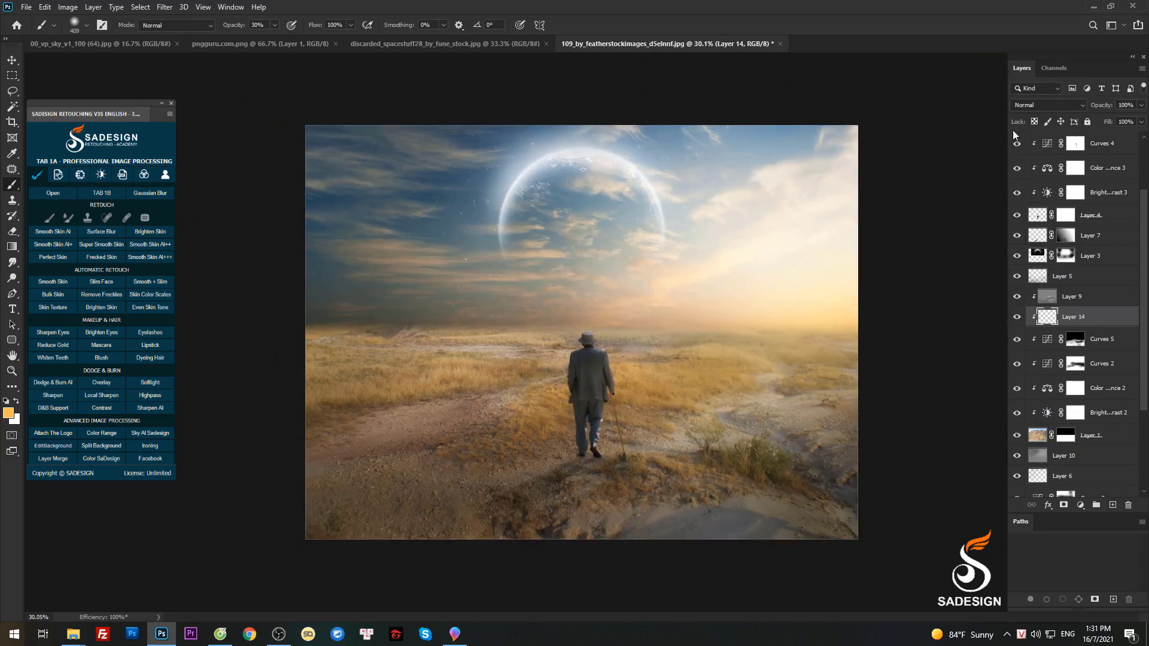
click(1025, 104)
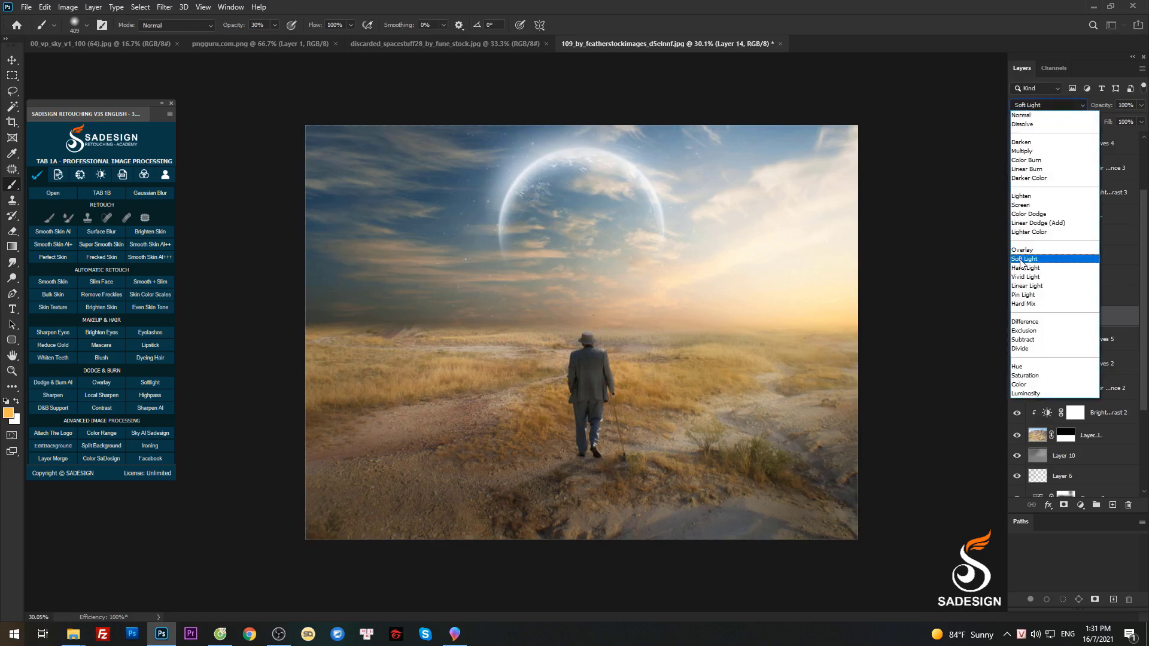
click(1028, 257)
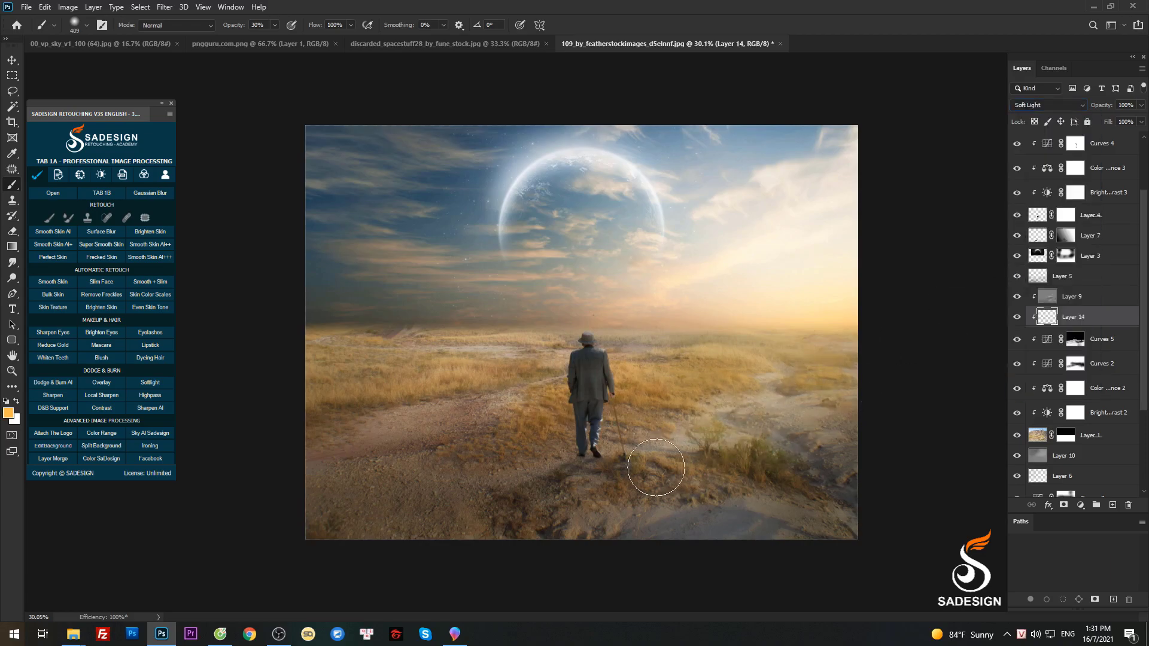
Reduce the opacity of the desert's orange light layer, Layer 14, to 50%
key(bracketleft)
scroll(587, 341, down, 1)
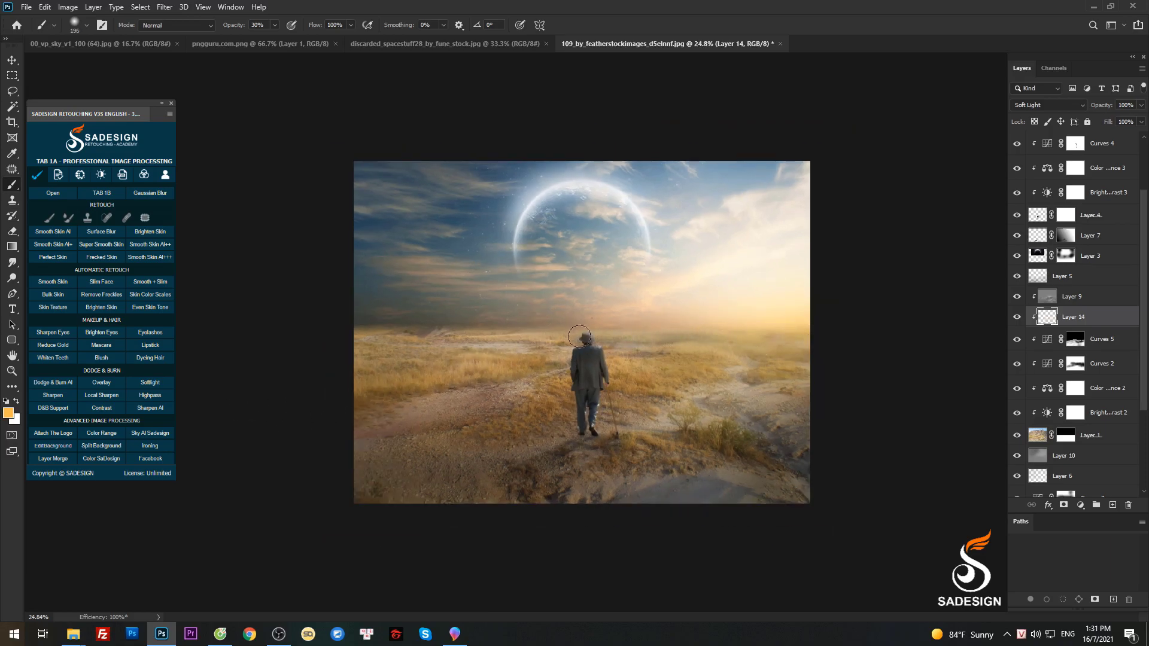
scroll(829, 296, down, 1)
click(1142, 105)
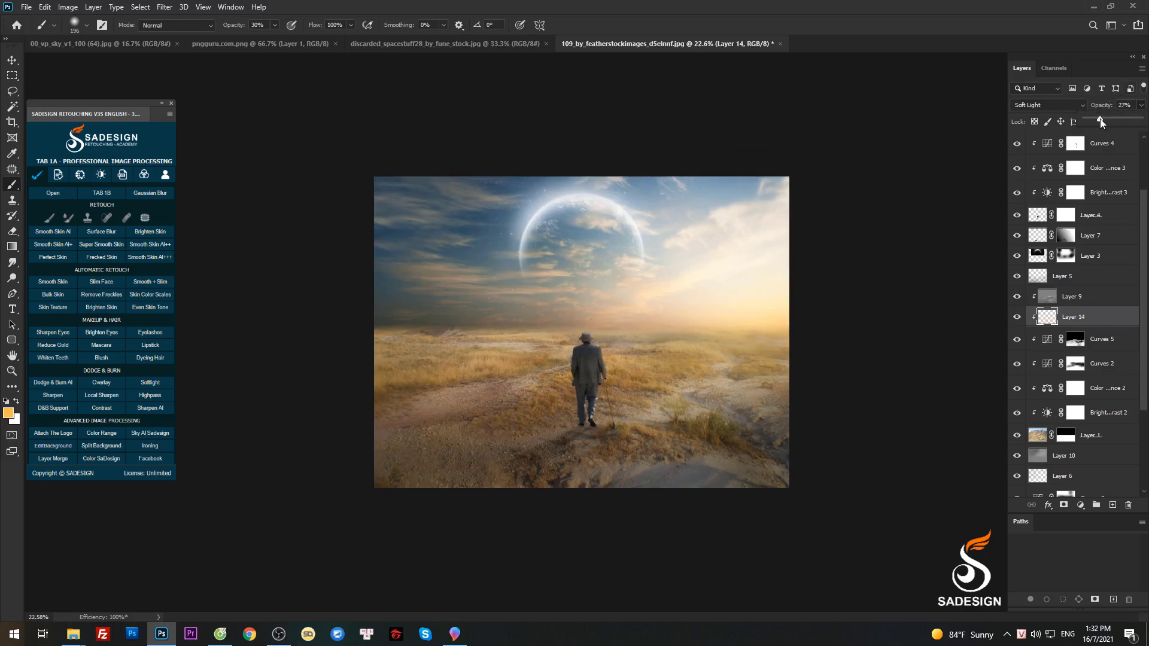
drag(1110, 120, 1113, 120)
scroll(758, 305, up, 1)
key(v)
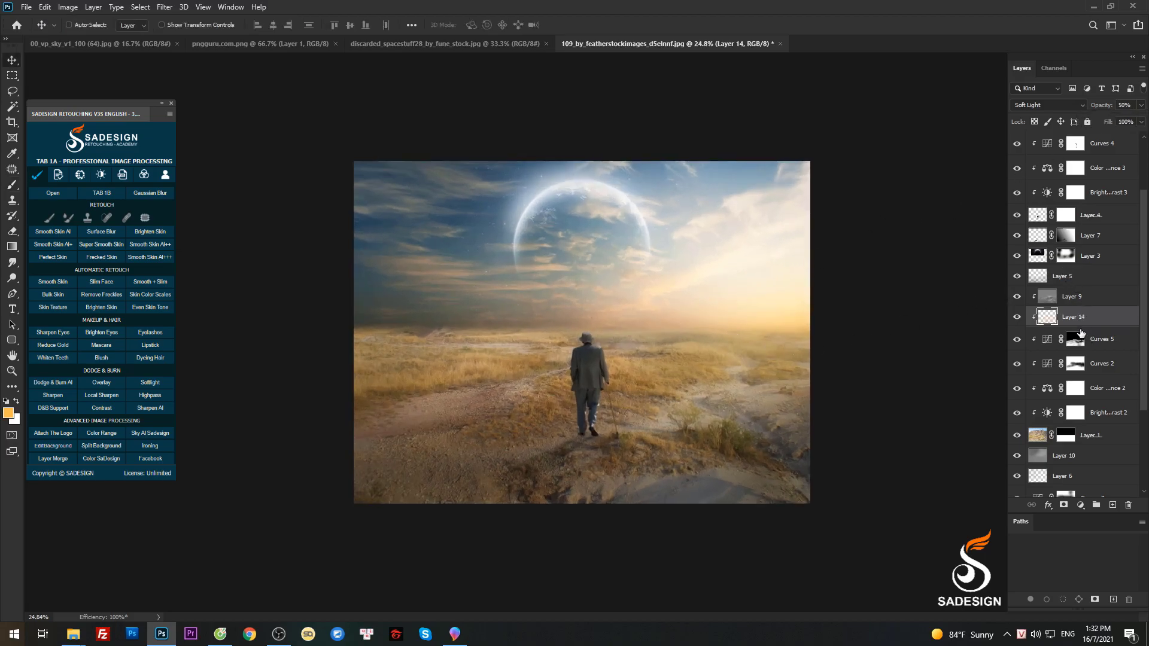
Add a new clipped layer directly above Layer 14 and set the foreground color to black, 000000
click(1113, 505)
click(1017, 277)
click(1016, 277)
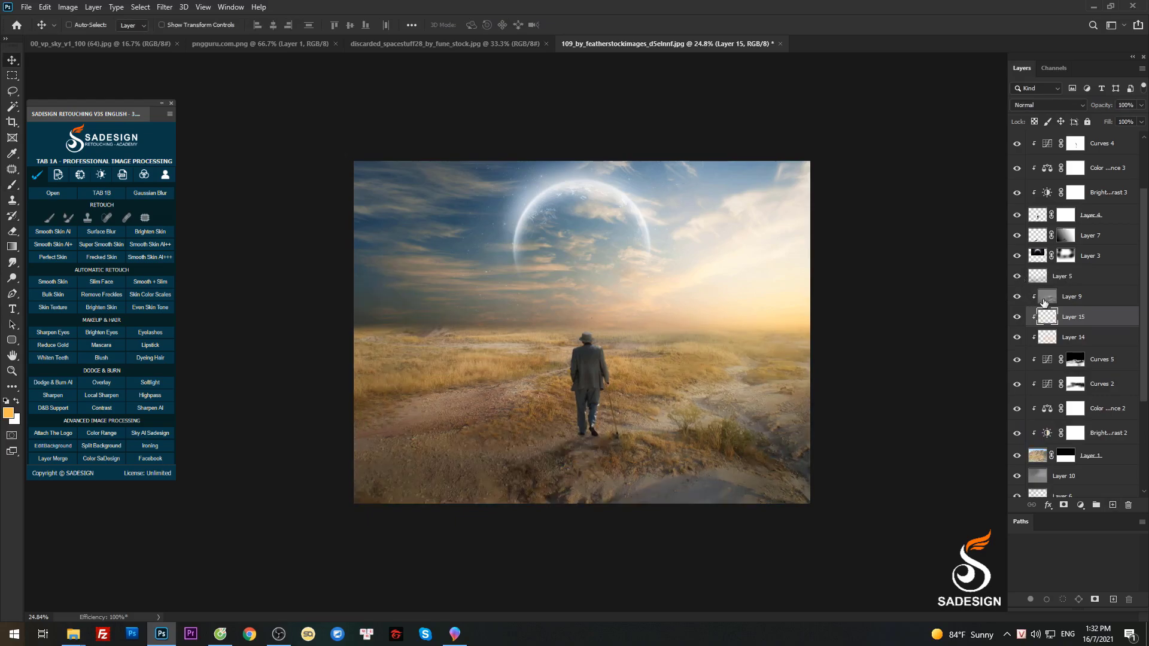
key(b)
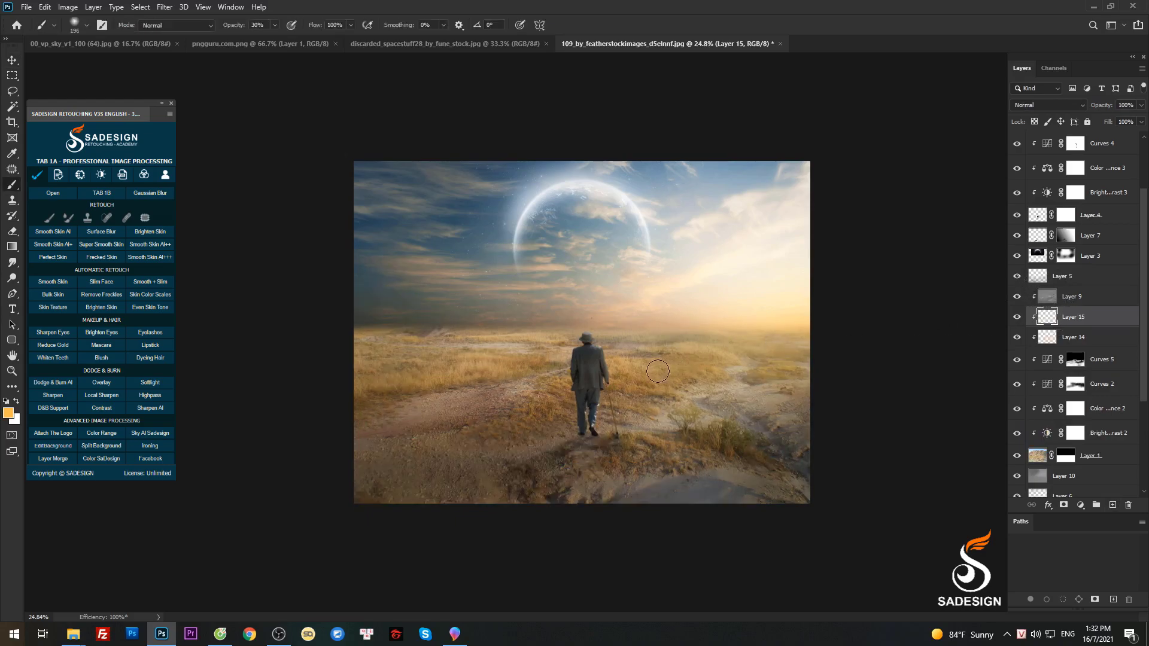
click(9, 413)
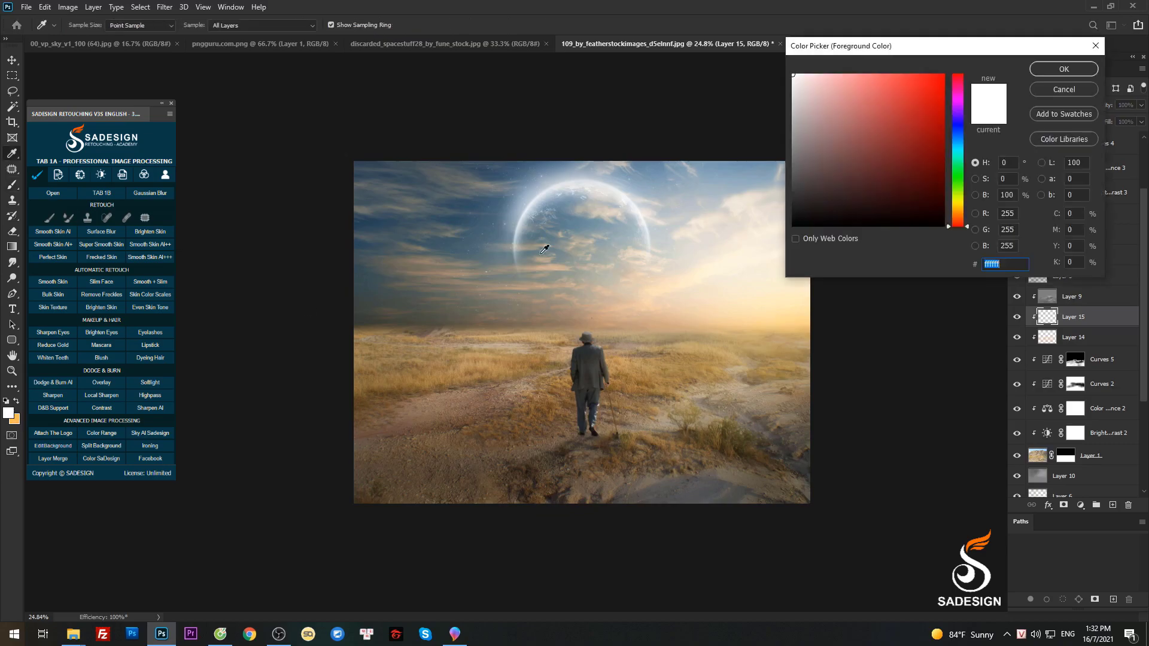
text(000000)
click(1081, 71)
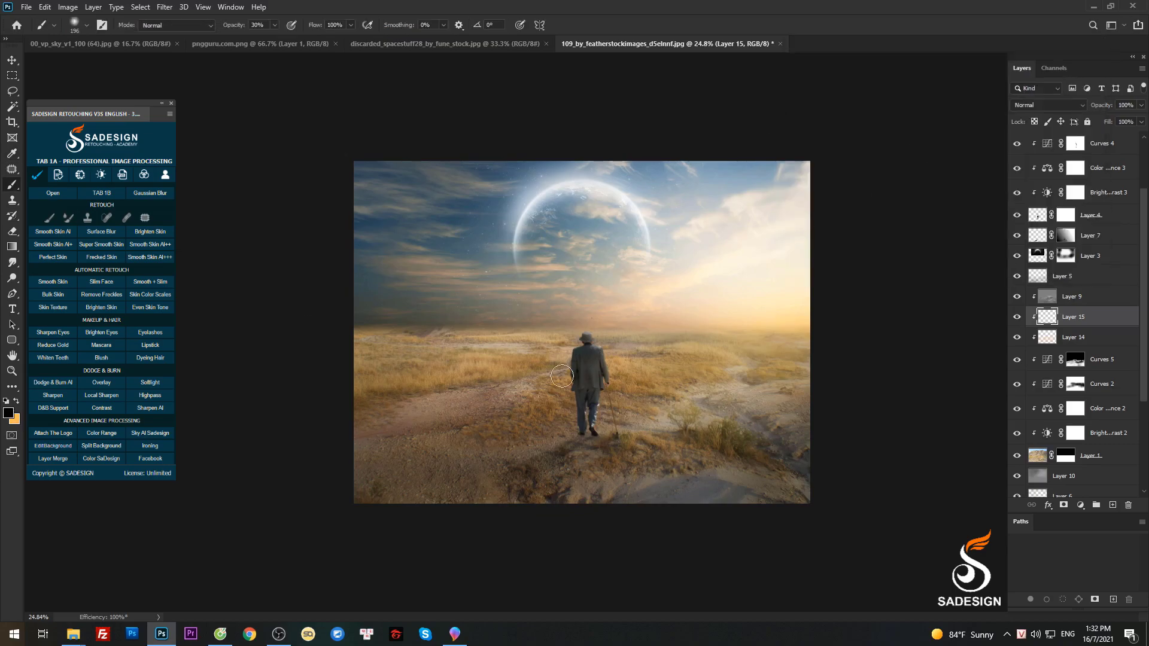
Darken the desert ground's outer and lower edges with a large soft black brush at 10% opacity on Layer 15
mouse_move(384, 435)
mouse_down()
mouse_move(522, 466)
mouse_move(414, 461)
mouse_move(509, 485)
mouse_move(336, 477)
mouse_move(442, 443)
mouse_up()
key(bracketleft)
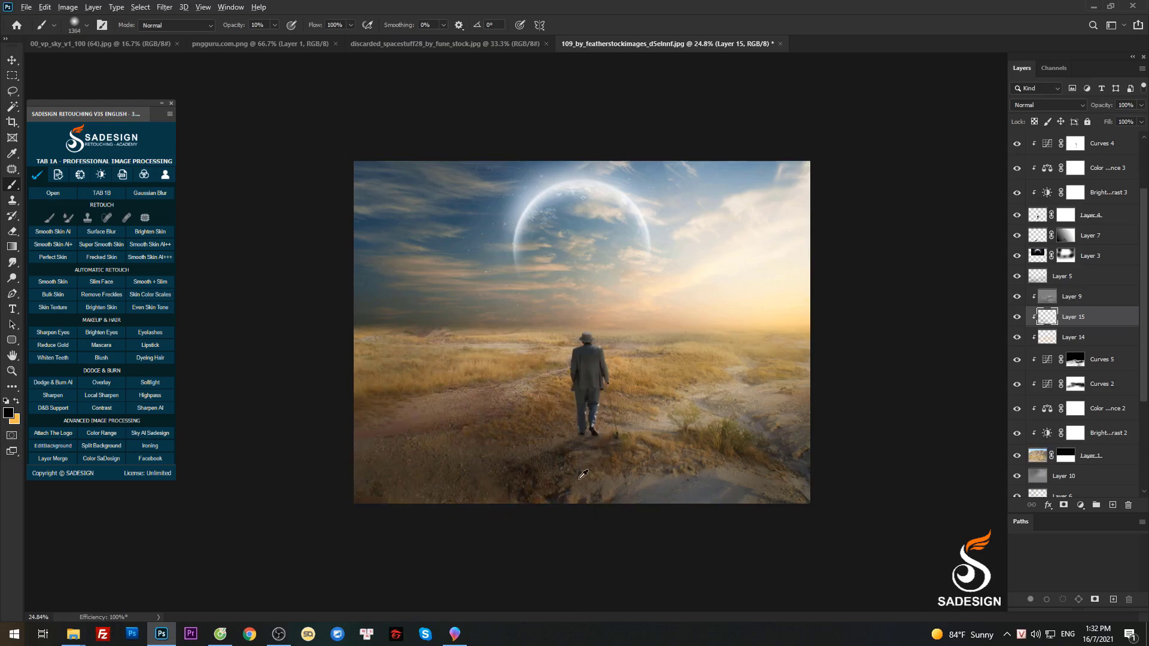
key(bracketleft)
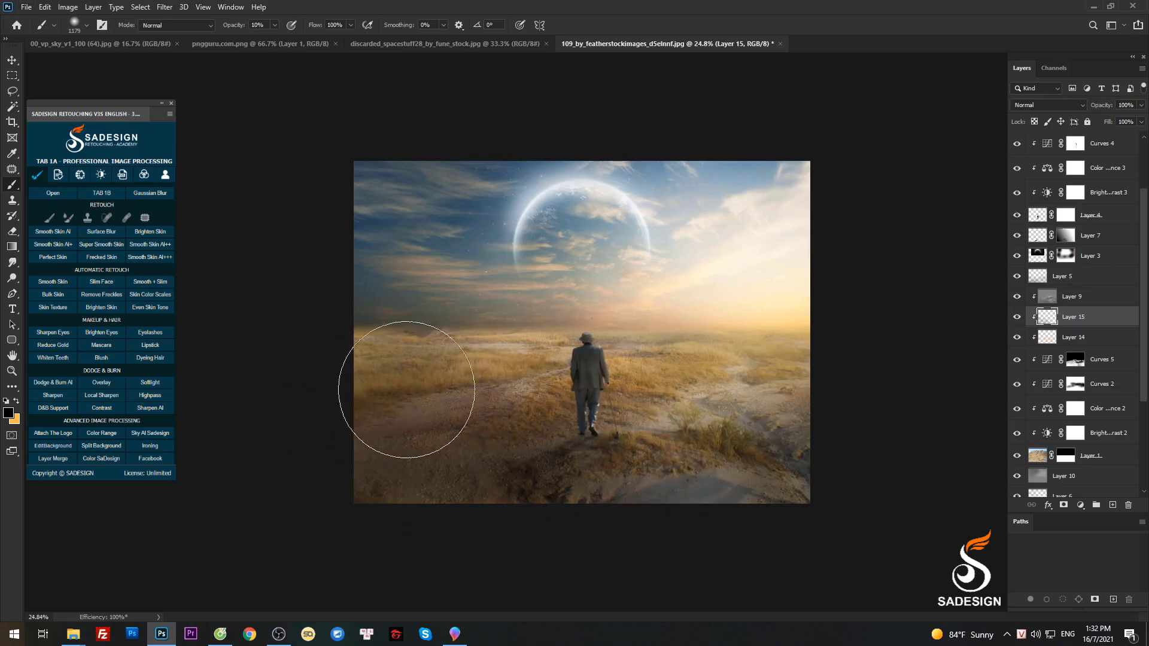
key(bracketright)
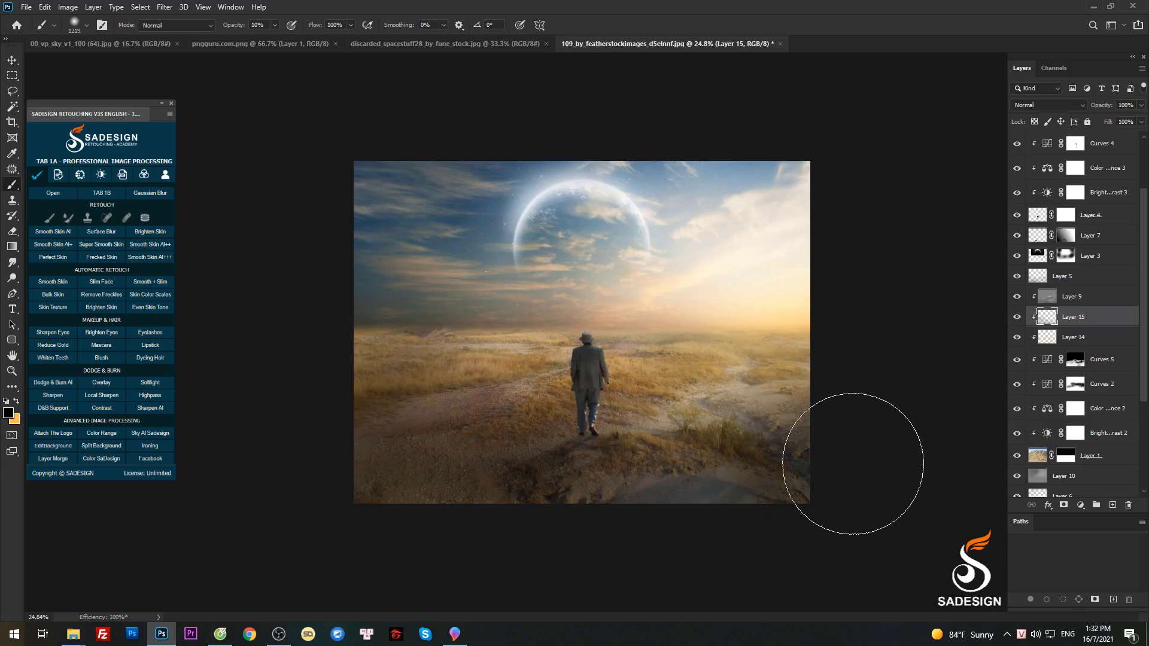
Reduce the opacity of the ground shading layer, Layer 15, to 75%
click(1141, 105)
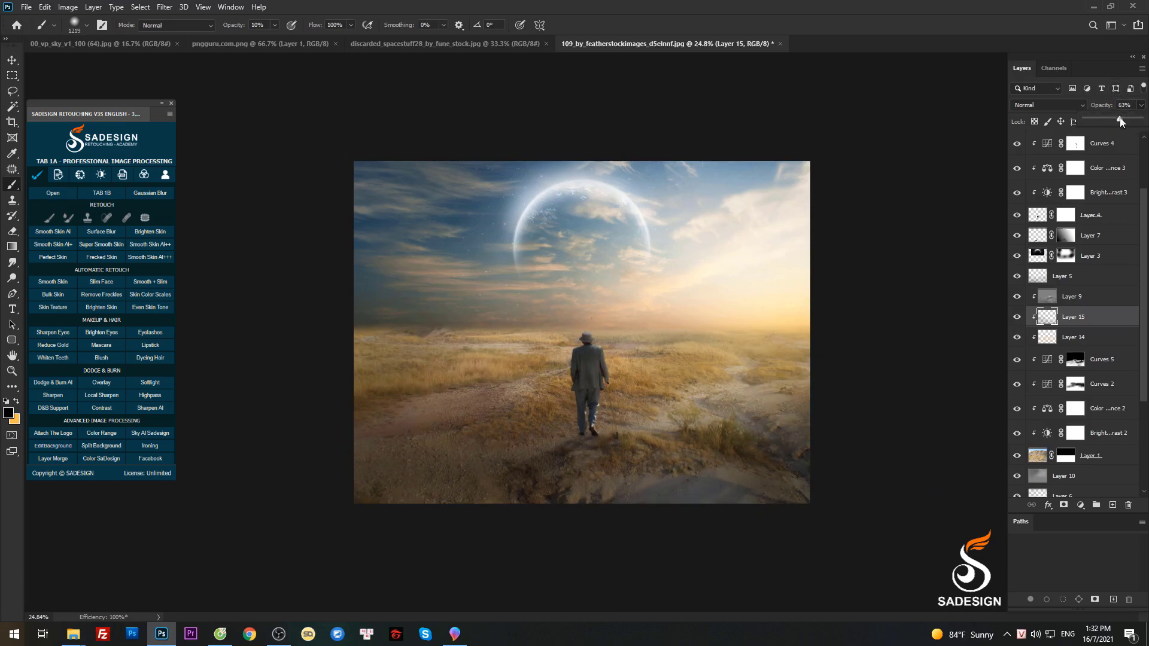
drag(1125, 117, 1126, 116)
key(ctrl+minus)
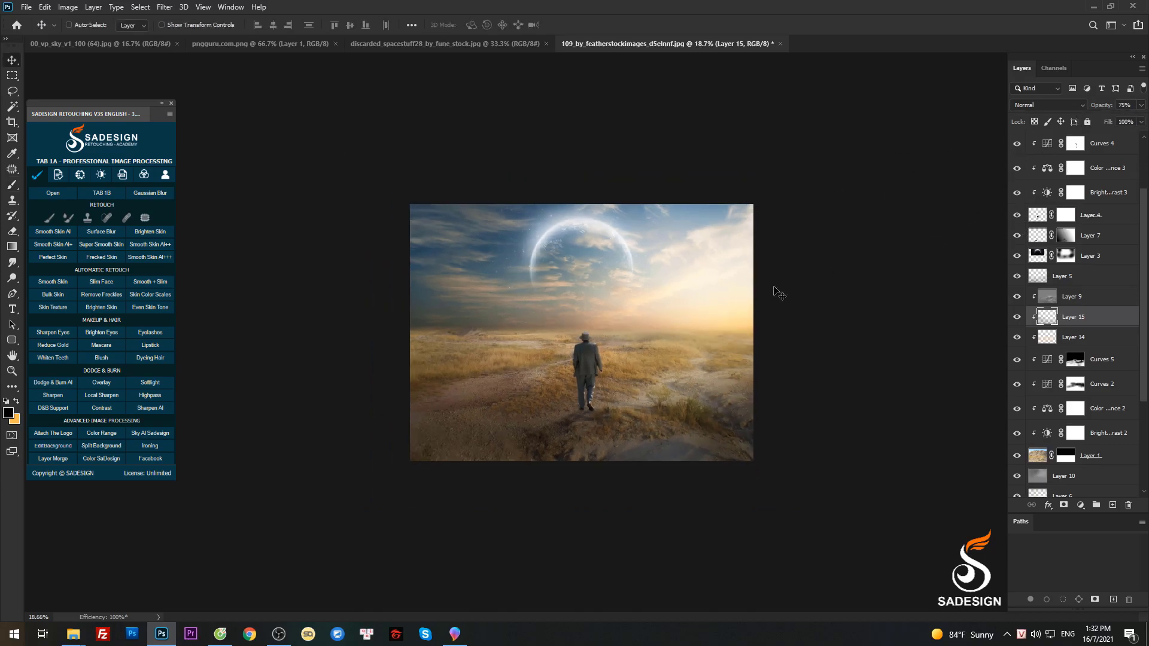
key(ctrl+plus)
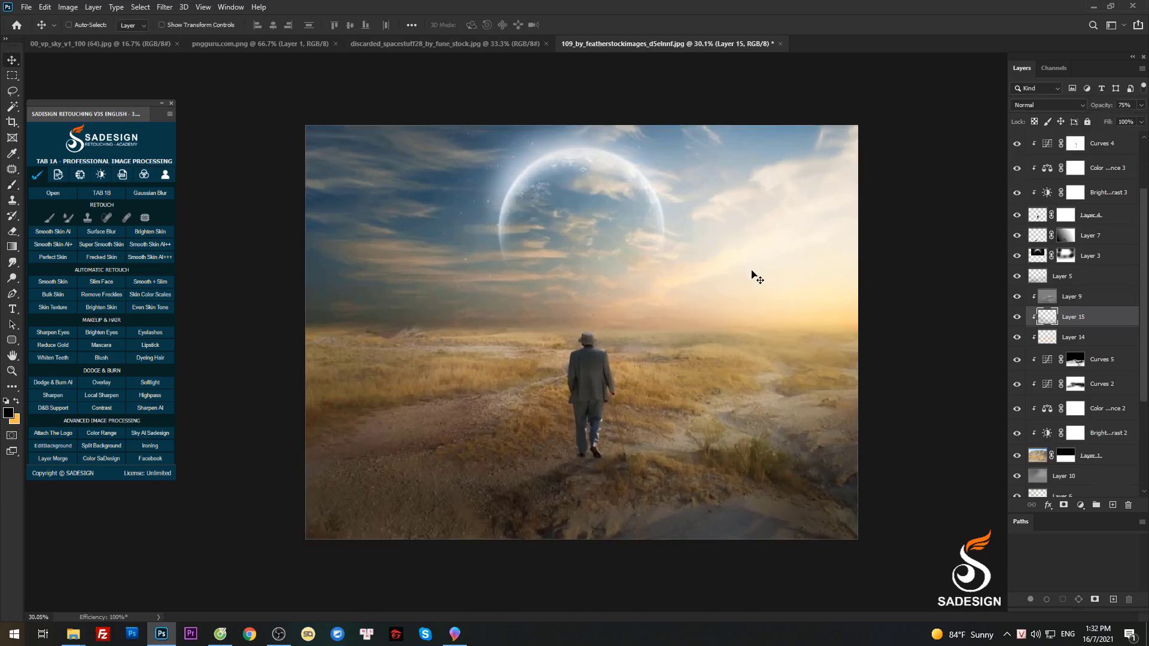
In File Explorer, find 20140907-WW-II-blockhaus-ruins-3.jpg in Manipulation > đồ vật and open it in Photoshop as its own document
mouse_move(73, 633)
click(191, 577)
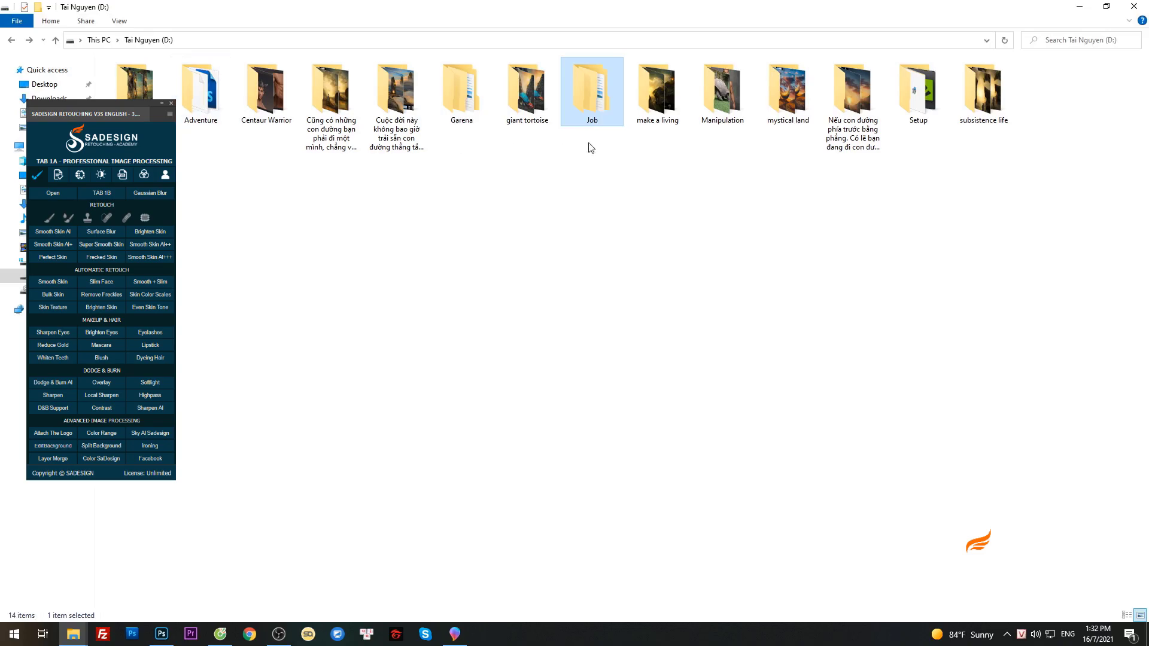
double_click(718, 96)
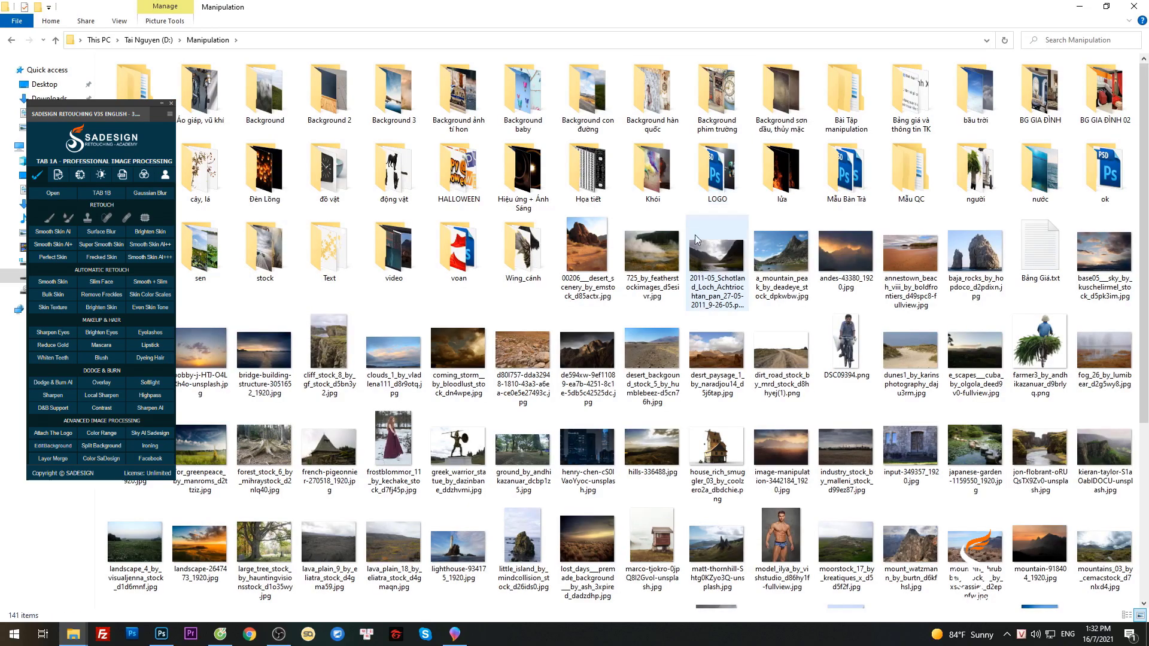
double_click(340, 188)
scroll(458, 295, down, 10)
scroll(482, 372, up, 3)
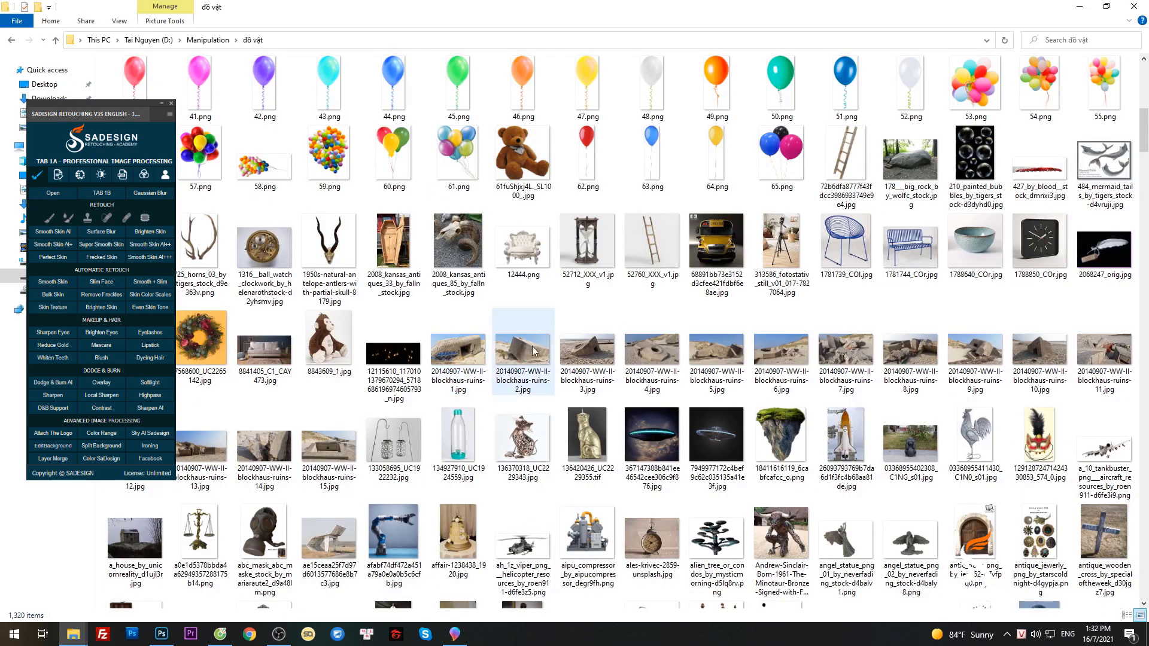
drag(586, 349, 837, 41)
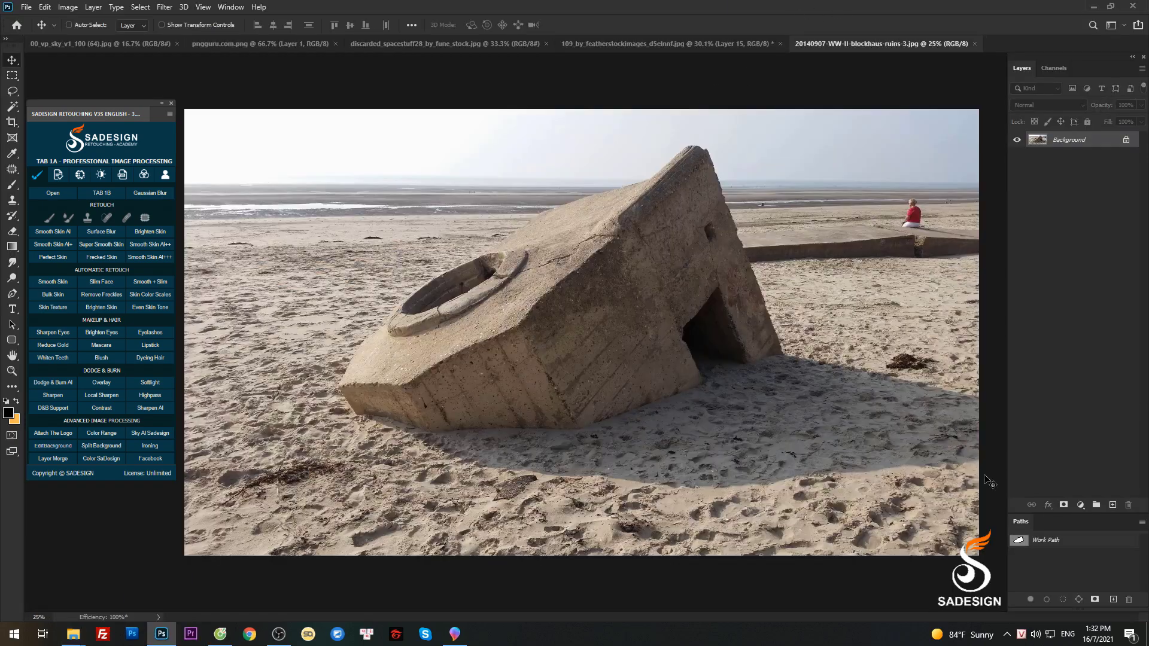
Copy the concrete ruin from its saved Work Path onto its own layer and bring it into the desert composite between Layer 11 and Layer 12
ctrl+click(1042, 541)
key(ctrl+j)
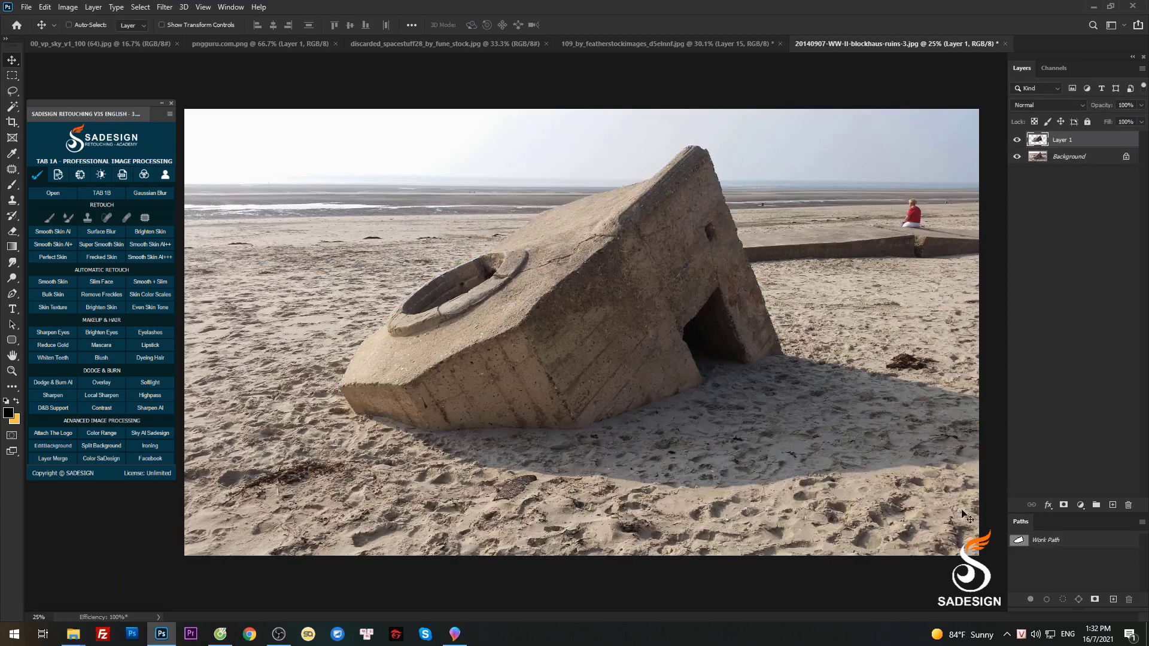
drag(616, 305, 343, 46)
drag(426, 46, 425, 46)
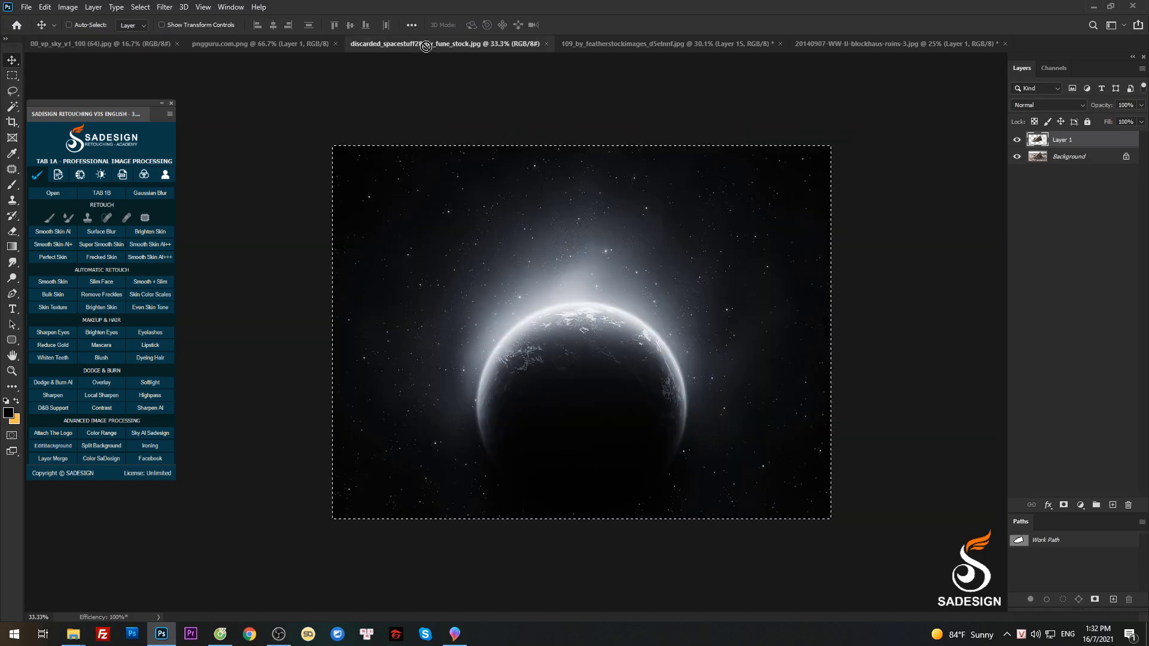
drag(284, 52, 548, 454)
drag(1102, 402, 1071, 154)
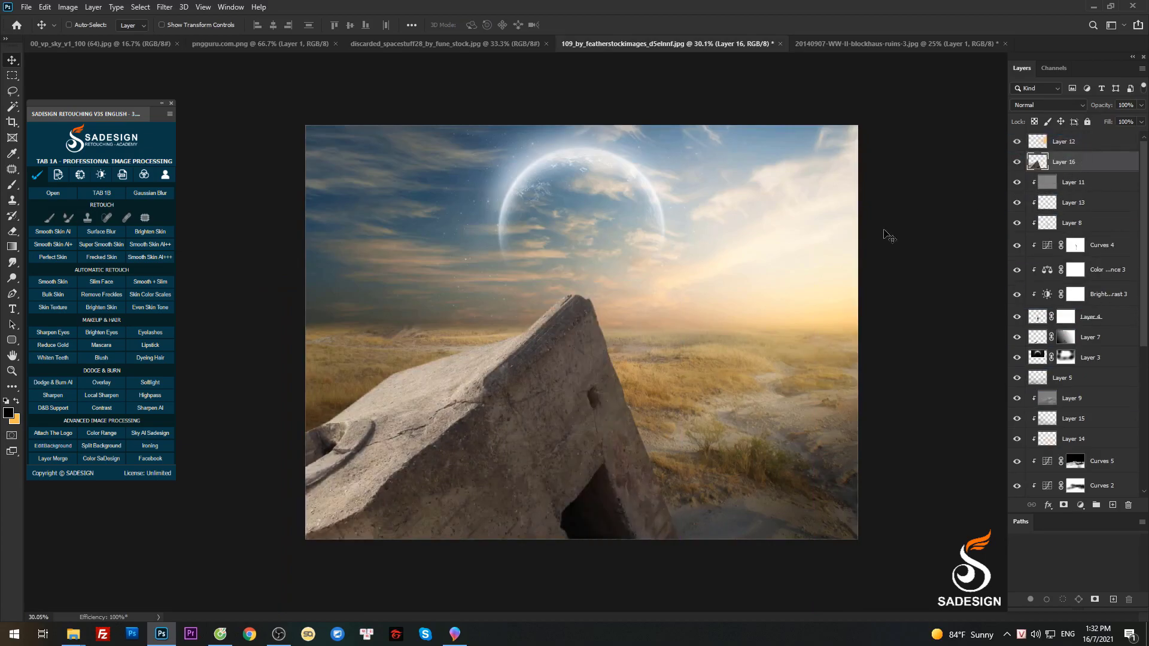
Transform the ruin by scaling and rotating it, and place it so only a small piece shows in the image's lower-left corner
key(ctrl+t)
drag(680, 296, 384, 485)
drag(418, 487, 407, 610)
drag(326, 538, 329, 525)
drag(429, 489, 321, 419)
drag(301, 473, 260, 457)
key(Return)
Darken the ruin piece with Brightness -75 and soften it with a 5.5-pixel Gaussian Blur
key(ctrl+alt+b)
drag(890, 118, 860, 118)
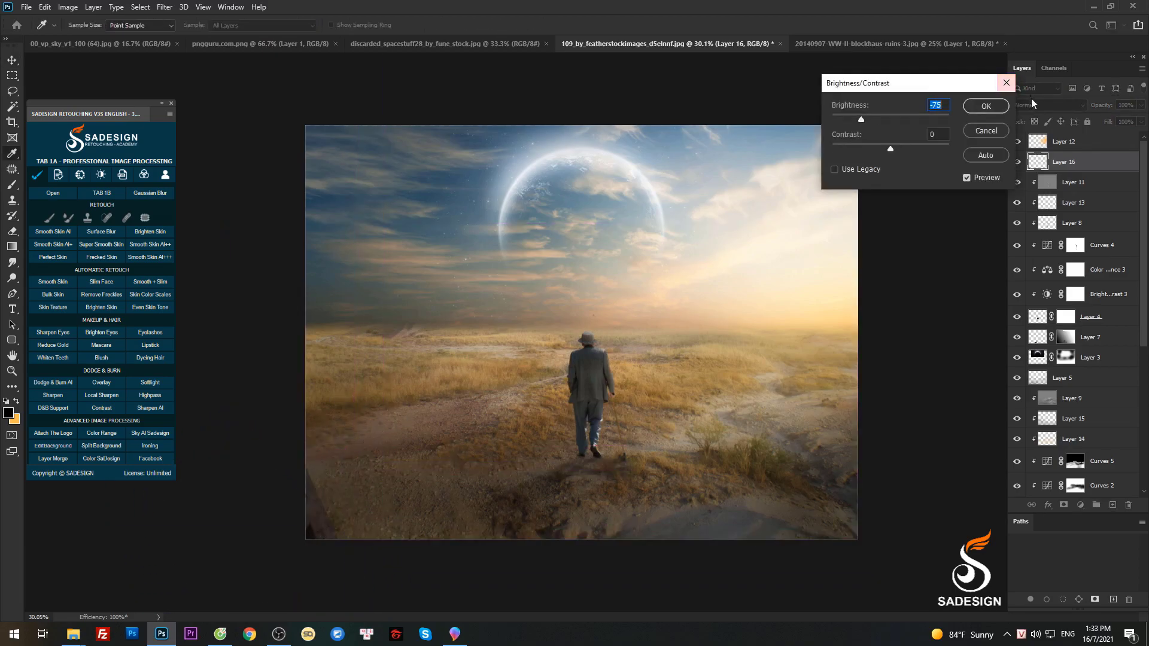
key(Return)
click(165, 7)
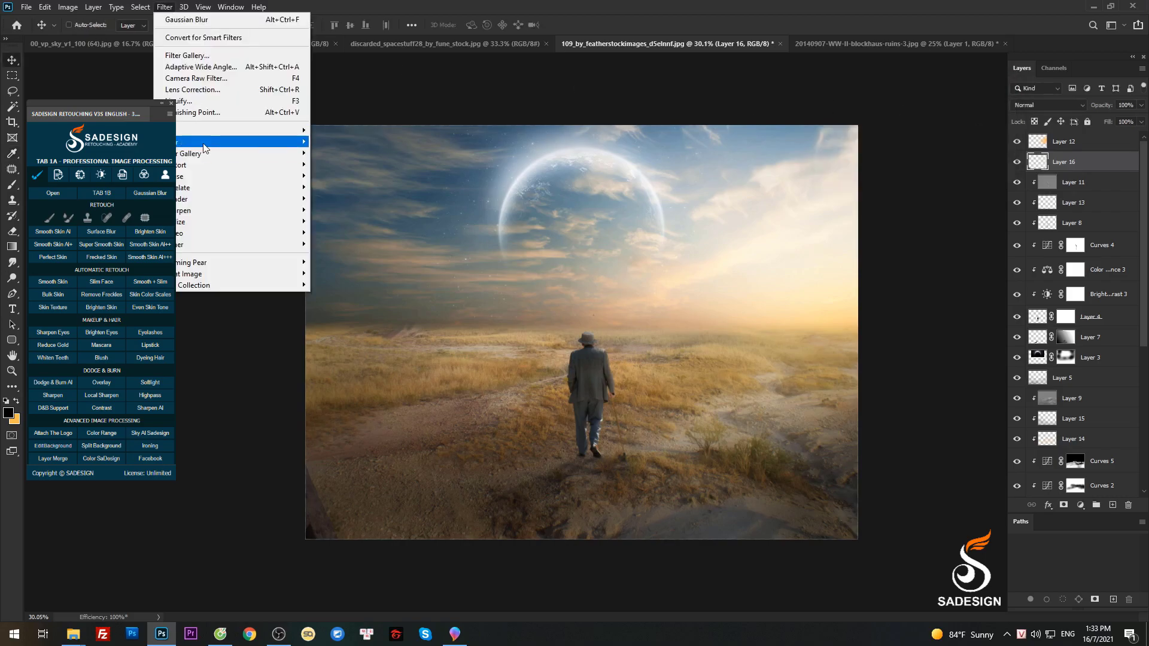
mouse_move(203, 142)
click(342, 187)
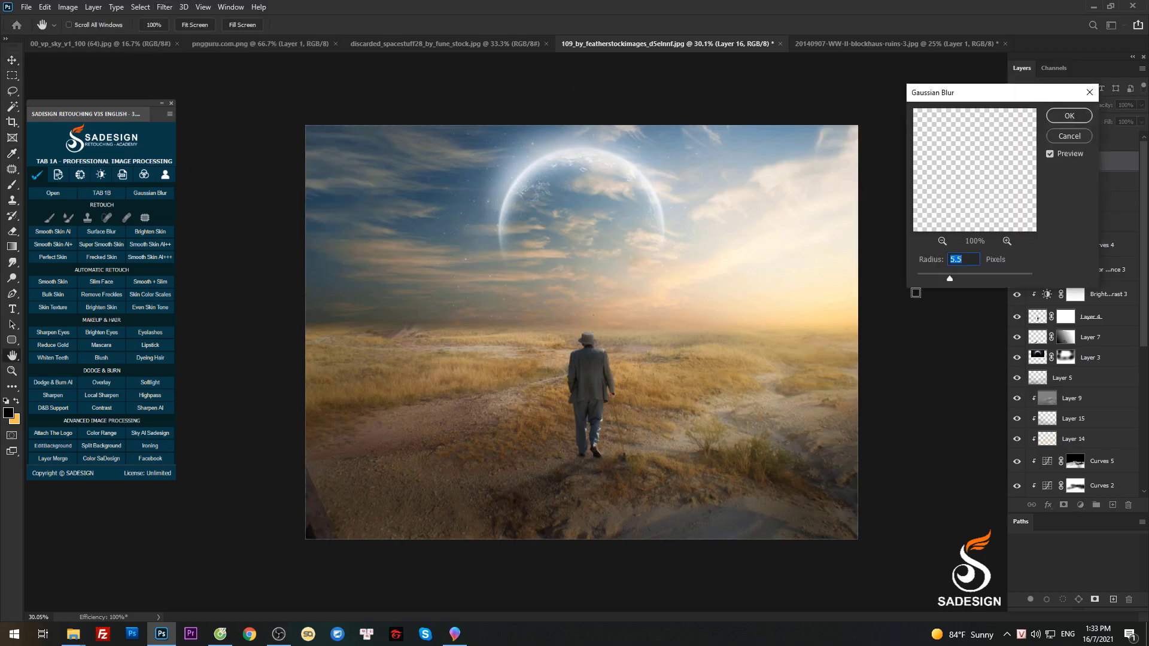
click(1068, 115)
Duplicate the blurred ruin piece into the lower-right corner of the image as foreground
drag(838, 249, 860, 514)
scroll(700, 377, down, 2)
scroll(699, 374, up, 2)
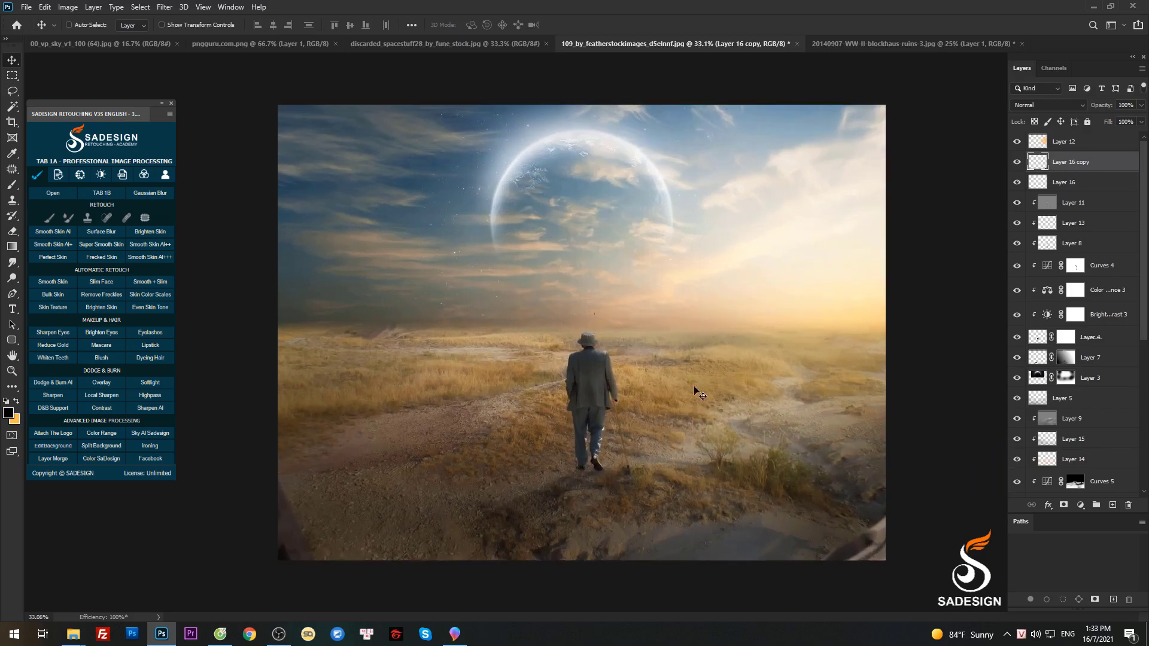
Transform the lower-left ruin piece on Layer 16 again, rotating it and shifting it along the corner
click(1064, 182)
key(ctrl+t)
drag(416, 418, 392, 478)
drag(292, 501, 279, 479)
key(Return)
scroll(800, 372, up, 2)
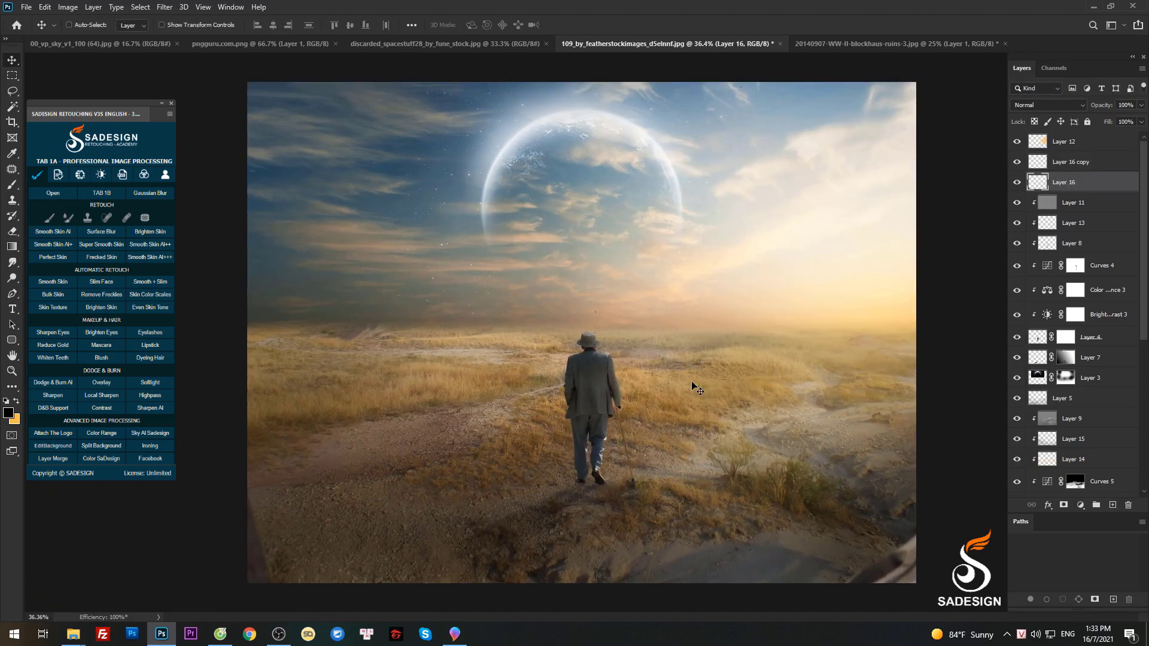
scroll(693, 387, down, 2)
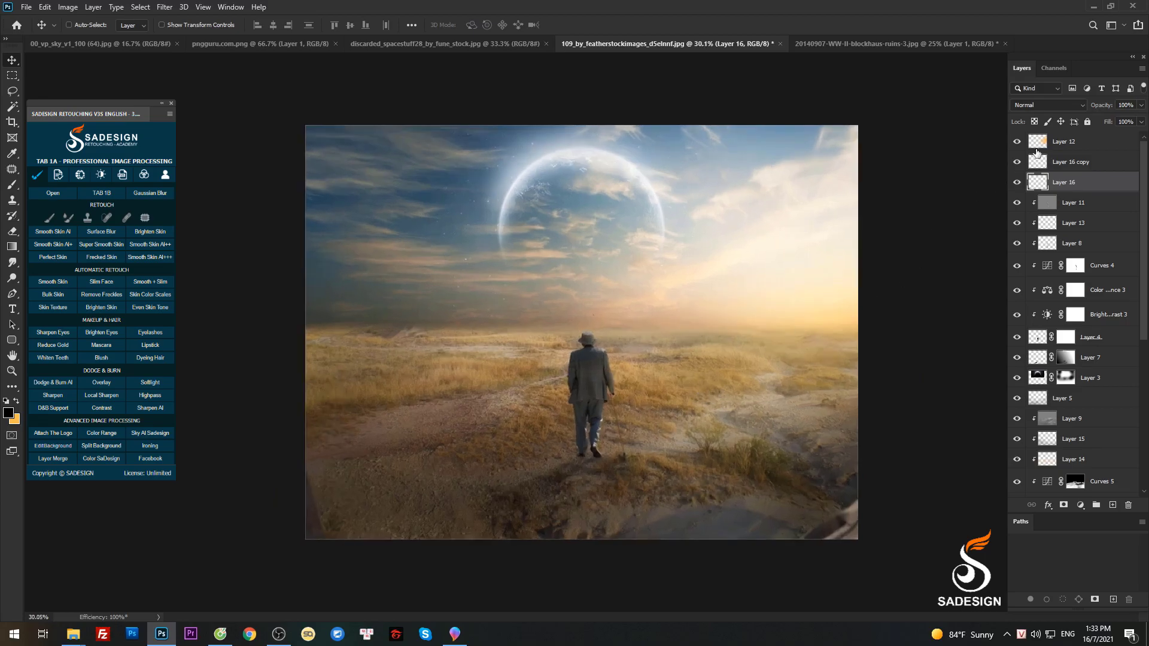
Select Layer 12, then open DustLight_alpha.jpg from Manipulation > Hiệu ứng + Ánh Sáng in File Explorer as a new Photoshop document
click(1086, 149)
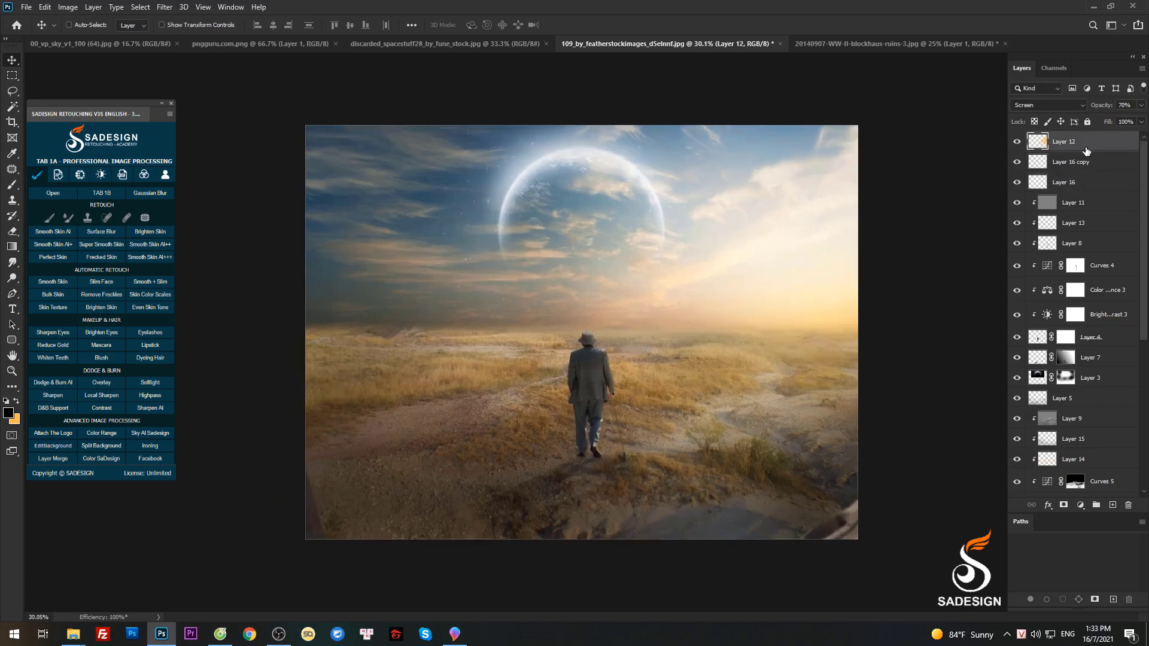
click(828, 43)
mouse_move(73, 634)
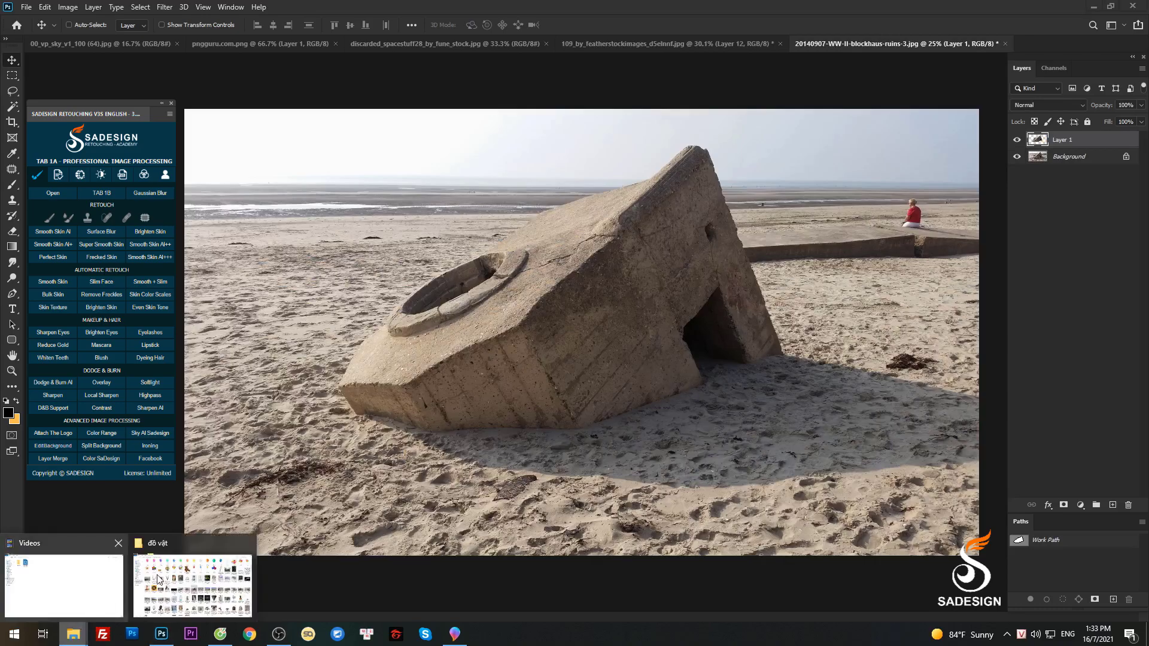
click(193, 578)
click(12, 40)
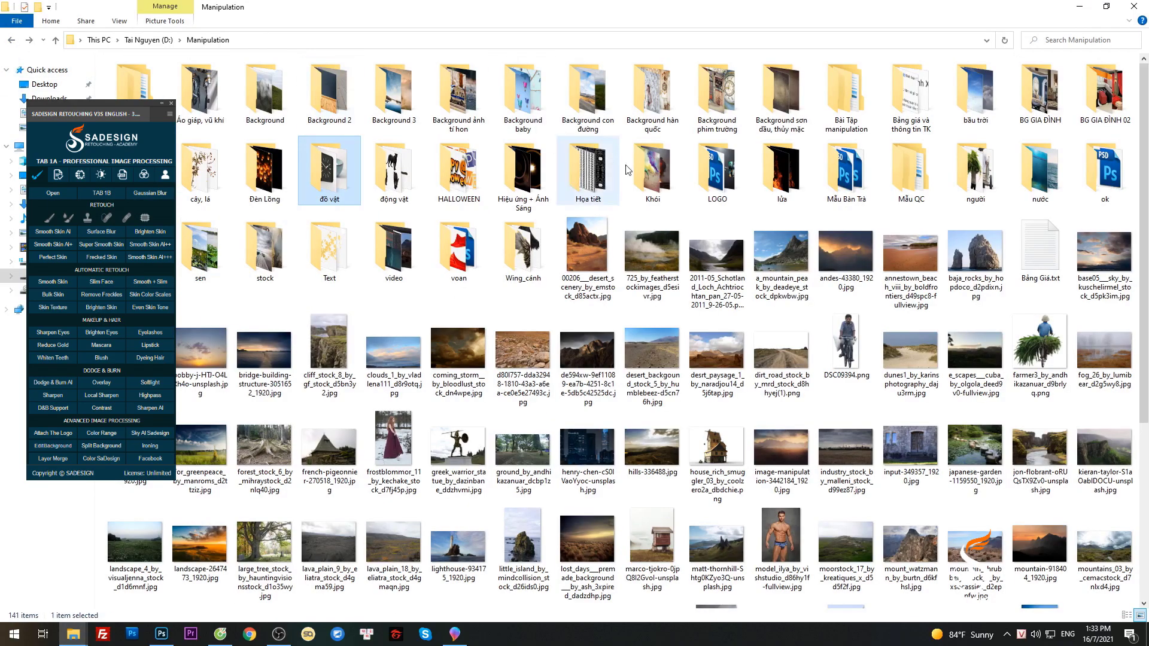
click(516, 188)
double_click(515, 189)
scroll(565, 336, down, 20)
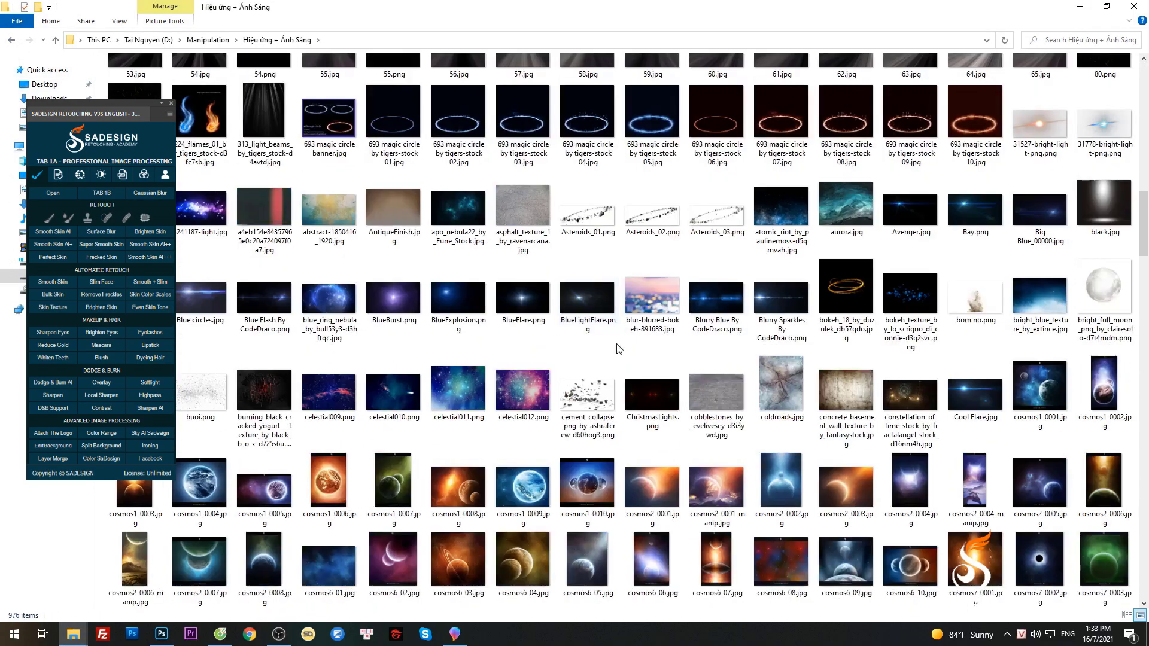
scroll(658, 388, up, 5)
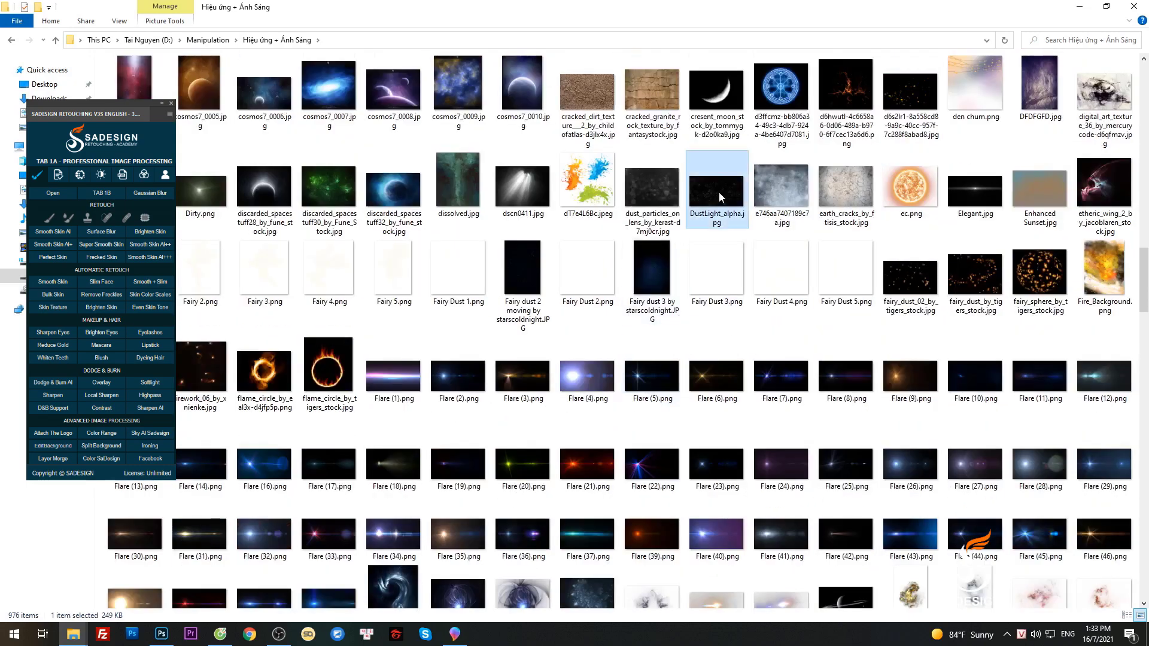
click(171, 630)
drag(171, 626, 768, 47)
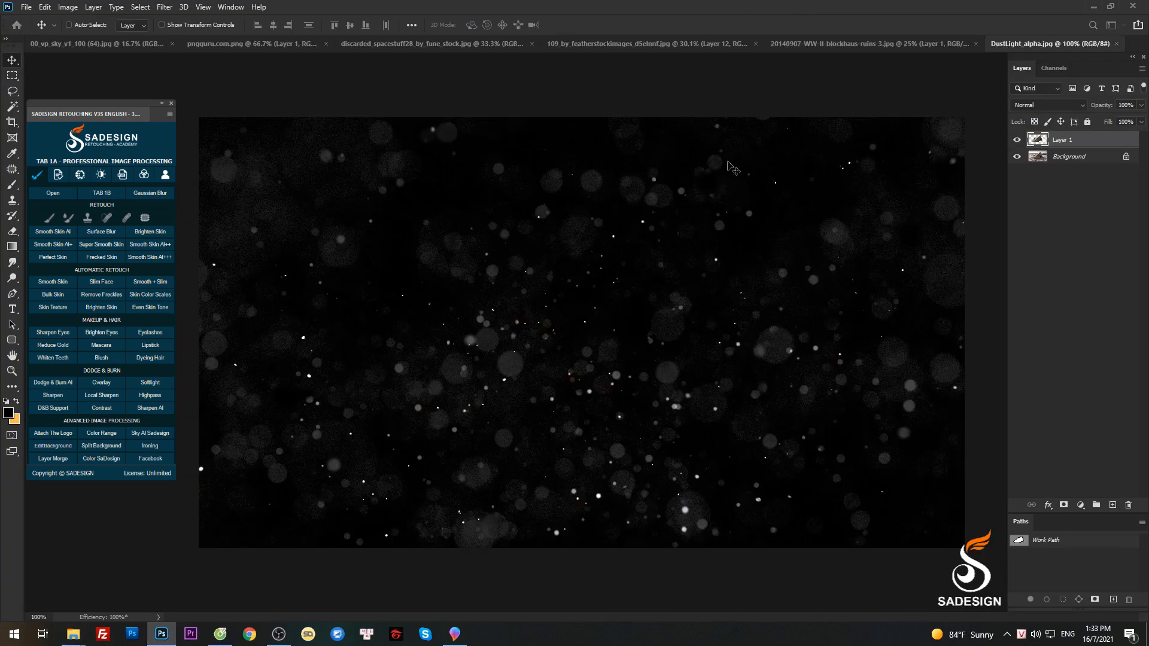
Bring the whole dust image into the desert composite above Layer 12 and scale it to cover the canvas
key(ctrl+a)
drag(638, 218, 138, 46)
drag(329, 51, 871, 116)
key(ctrl+t)
drag(793, 186, 593, 224)
drag(676, 372, 925, 568)
drag(807, 477, 775, 469)
key(Return)
Set the blend mode of the dust layer, Layer 17, to Screen
click(1025, 104)
key(Down)
key(Down)
key(Down)
key(Down)
key(Down)
key(Down)
key(Down)
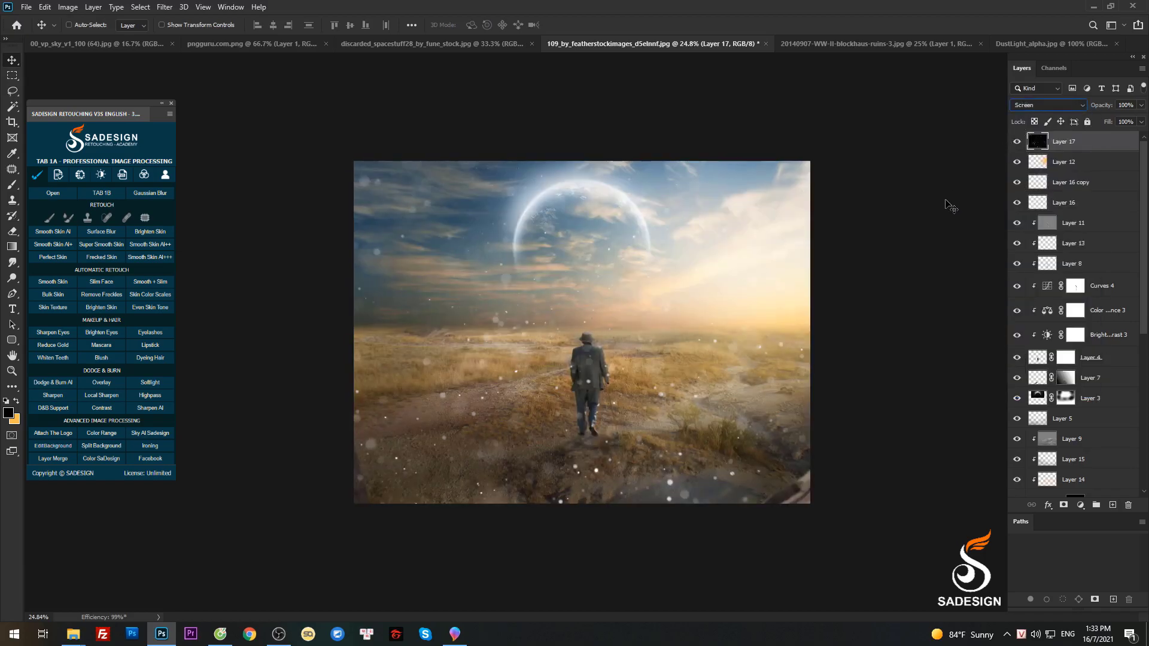
key(Up)
key(Down)
Add a layer mask to Layer 17 and fade the dust over the man, ground and sky with a large soft black brush at 50% opacity
click(1063, 504)
key(b)
key(d)
key(5)
drag(490, 444, 375, 436)
mouse_move(474, 305)
mouse_down()
mouse_move(410, 389)
mouse_move(483, 445)
mouse_move(631, 453)
mouse_move(537, 318)
mouse_up()
mouse_move(548, 279)
mouse_down()
mouse_move(307, 192)
mouse_move(307, 303)
mouse_move(623, 448)
mouse_move(811, 381)
mouse_move(744, 441)
mouse_move(831, 423)
mouse_up()
key(v)
key(b)
drag(697, 225, 598, 192)
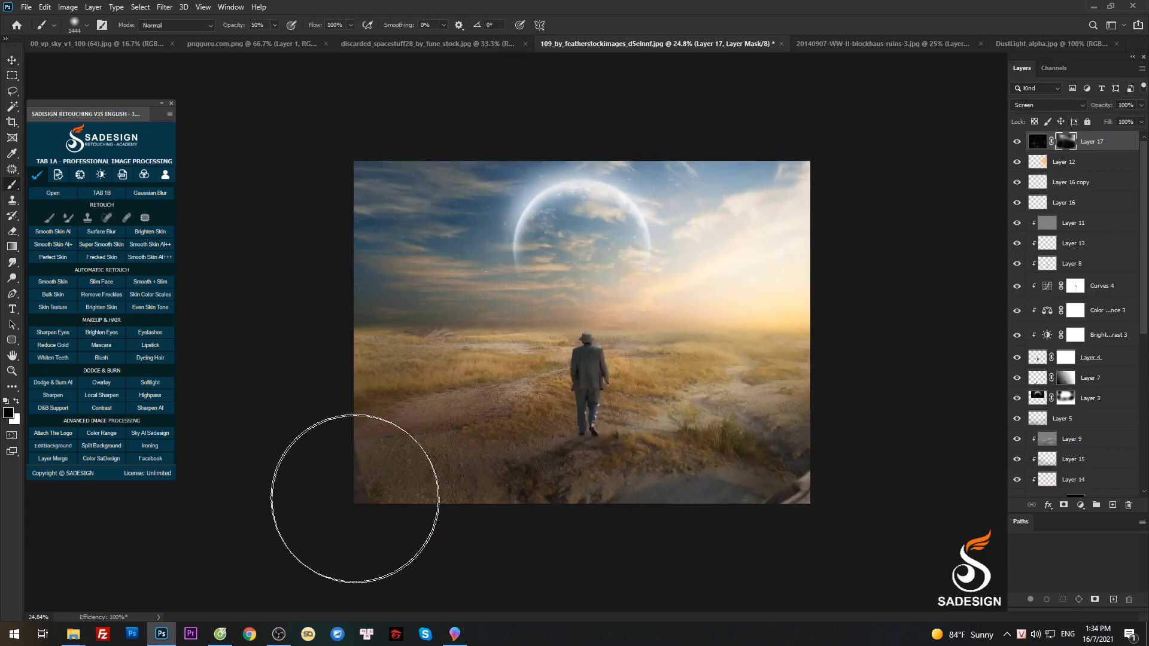
key(v)
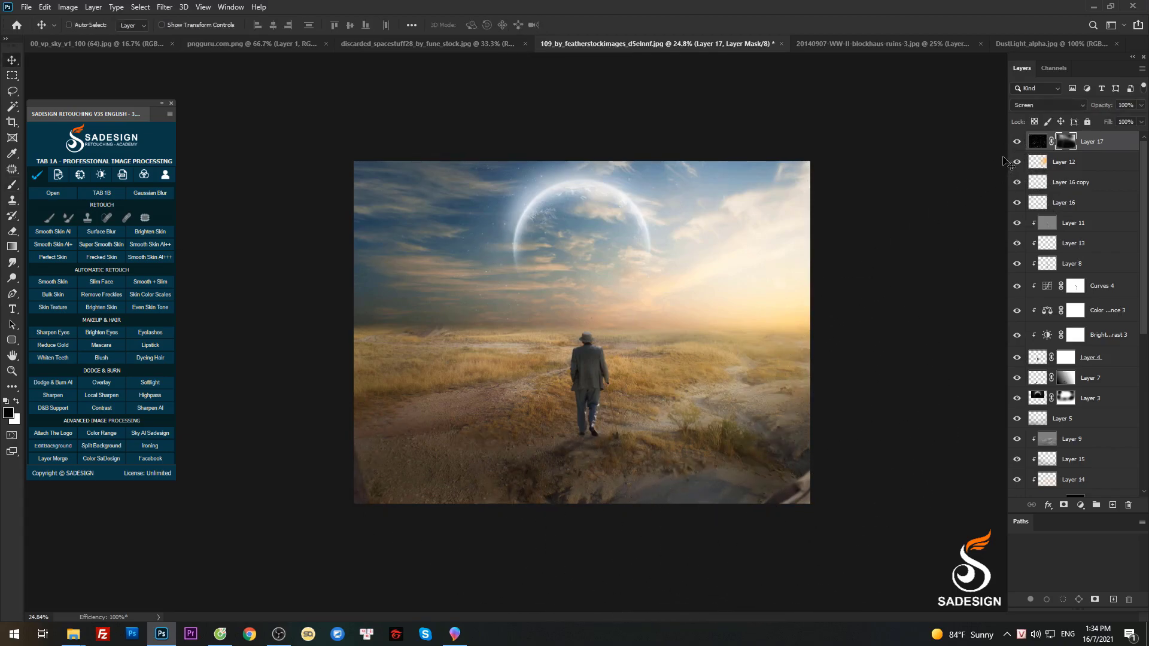
Open Smoke 16.jpg from the Manipulation > Khói folder in File Explorer as a new Photoshop document
scroll(688, 293, down, 1)
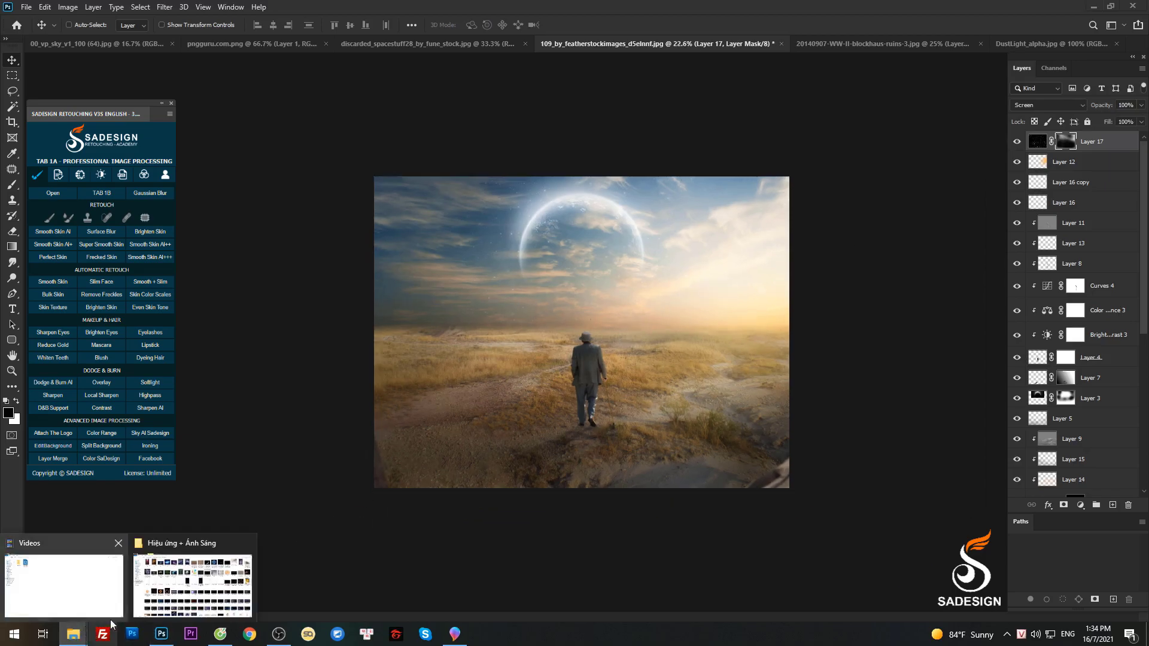
click(192, 574)
key(alt+Left)
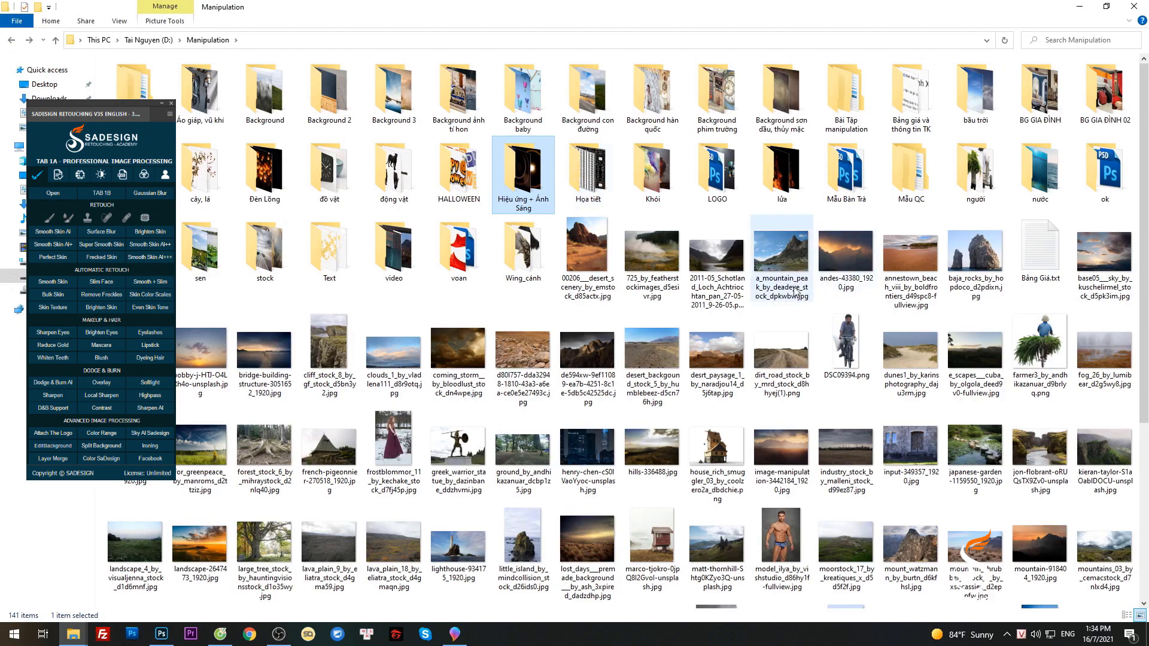
double_click(652, 173)
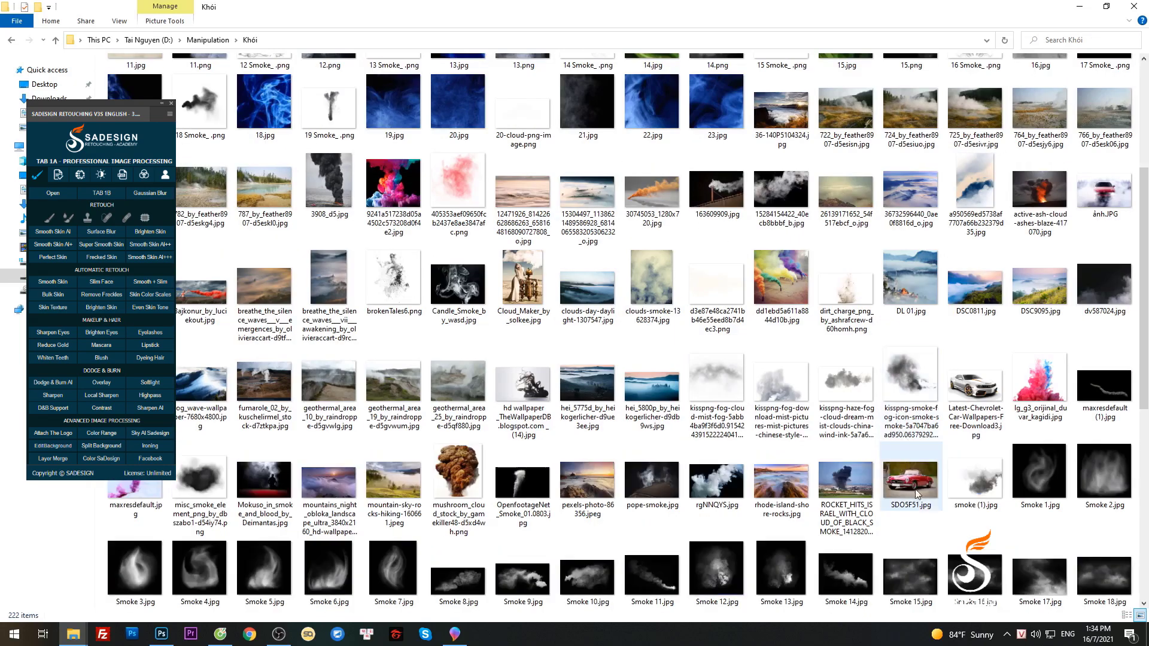
drag(974, 571, 777, 37)
Bring the whole smoke image into the desert composite above Layer 17 and set its blend mode to Screen
key(ctrl+a)
drag(591, 235, 636, 383)
click(1047, 104)
click(1028, 118)
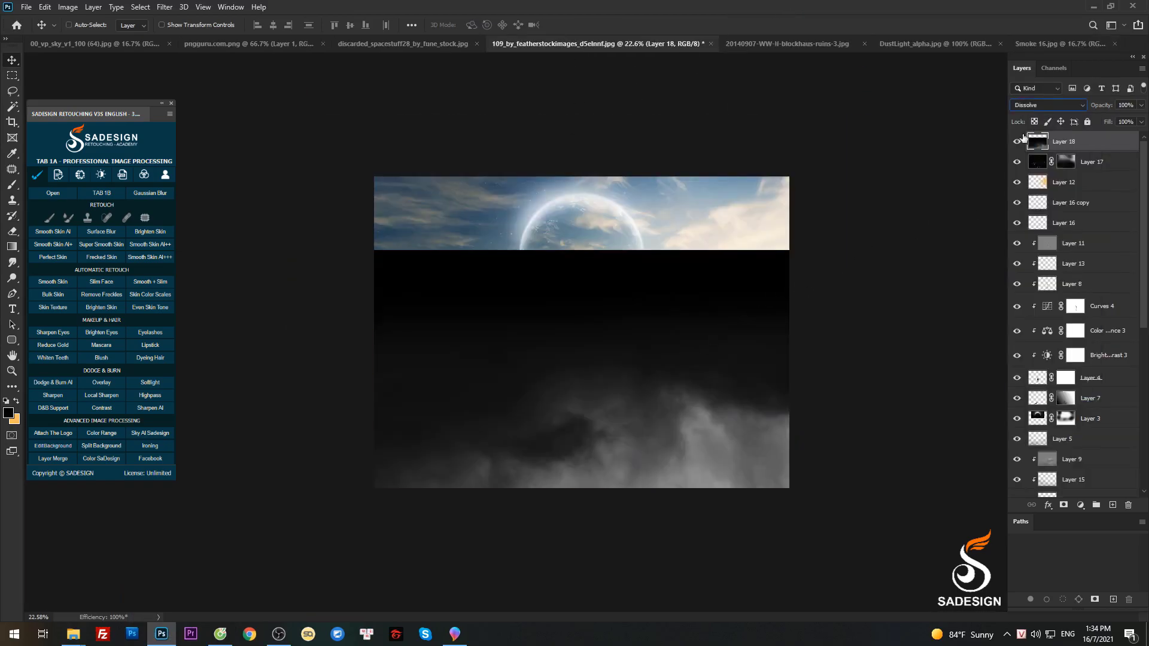
key(Down)
key(Down)
key(Down)
key(Down)
key(Down)
key(Down)
key(Down)
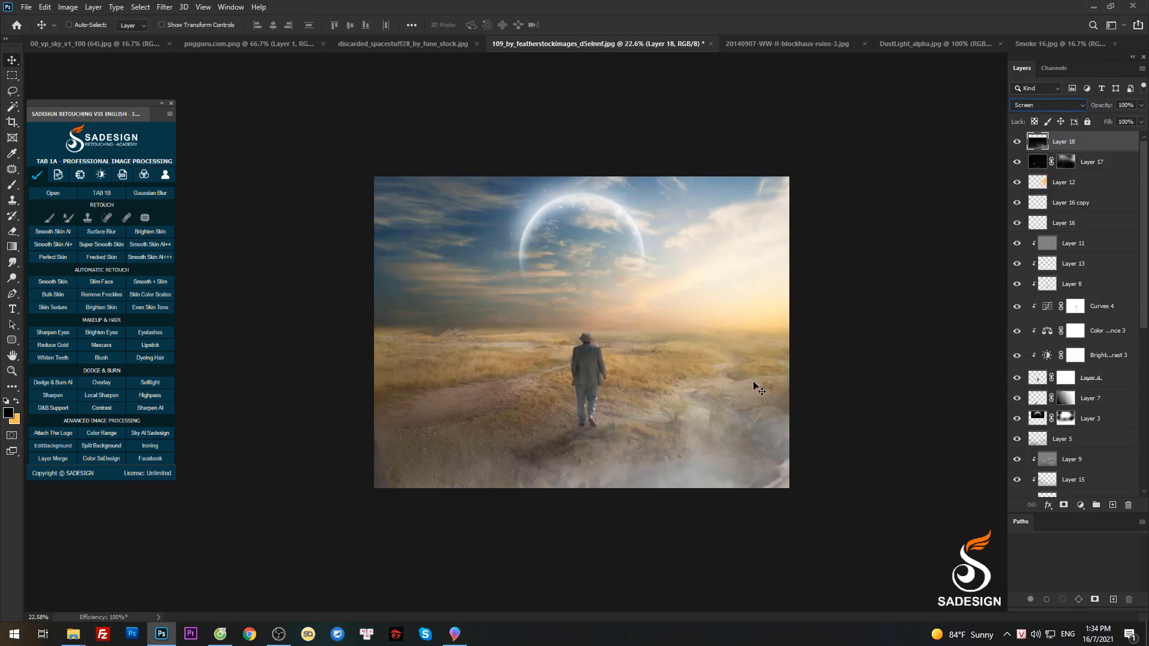
Scale down and rotate the smoke on Layer 18, placing it over the lower-right corner of the desert
key(ctrl+t)
scroll(610, 488, down, 4)
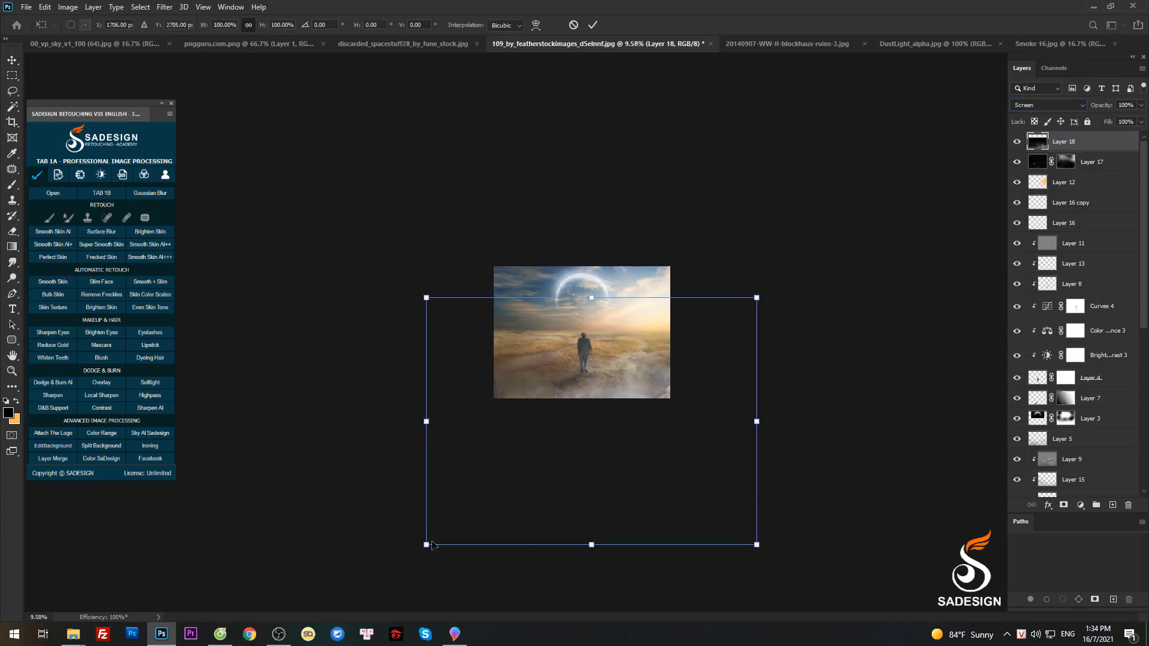
drag(424, 548, 637, 424)
drag(798, 318, 790, 295)
drag(714, 336, 670, 375)
scroll(669, 395, up, 3)
drag(669, 402, 745, 390)
scroll(700, 418, up, 4)
key(Return)
Colorize the smoke on Layer 18 orange with Hue/Saturation, using hue 35 and saturation 59
key(ctrl+u)
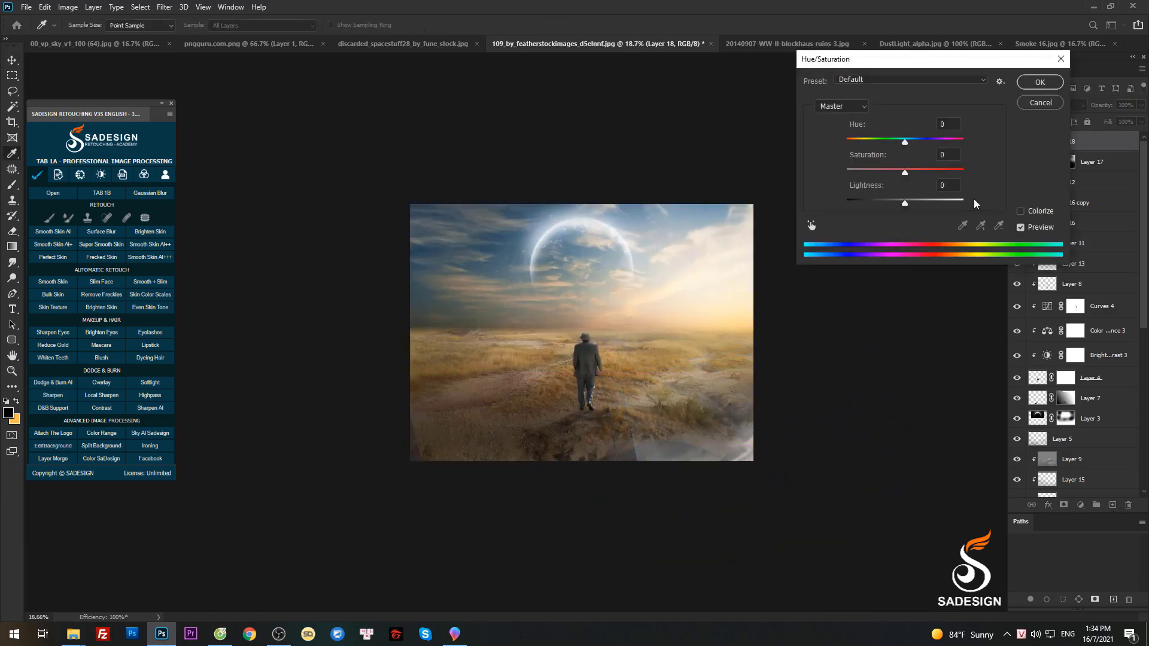
click(1020, 212)
drag(854, 141, 896, 171)
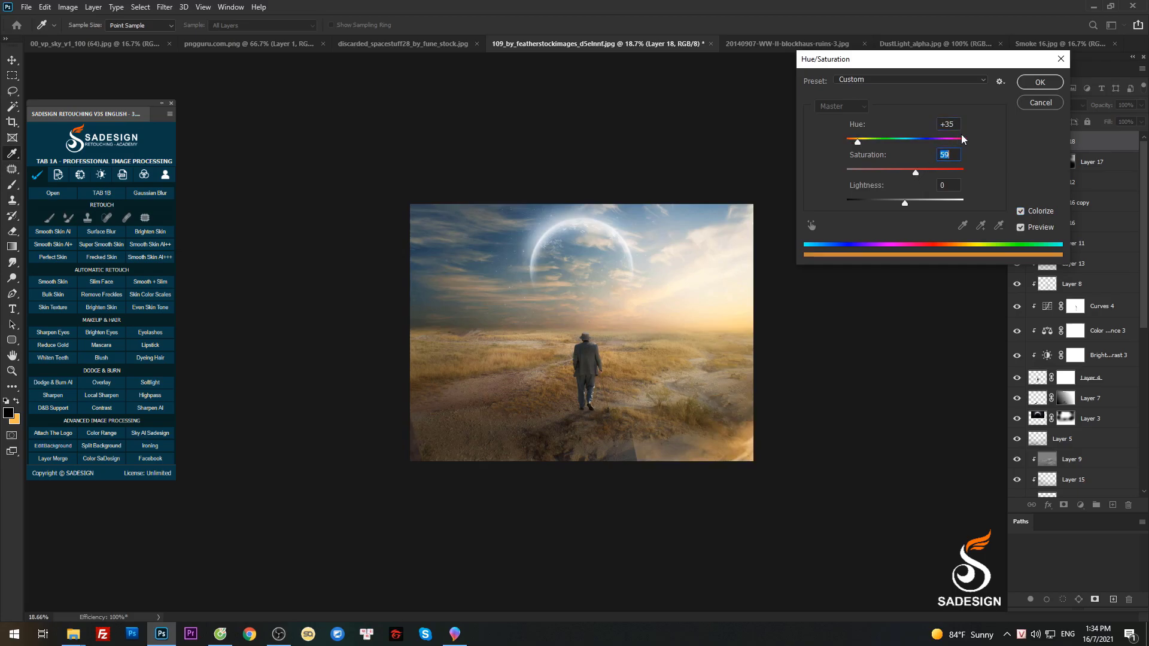
click(1040, 82)
Enlarge the orange smoke and reposition it so it drifts over the lower-right corner of the ground
scroll(787, 479, up, 1)
key(ctrl+t)
scroll(784, 473, down, 2)
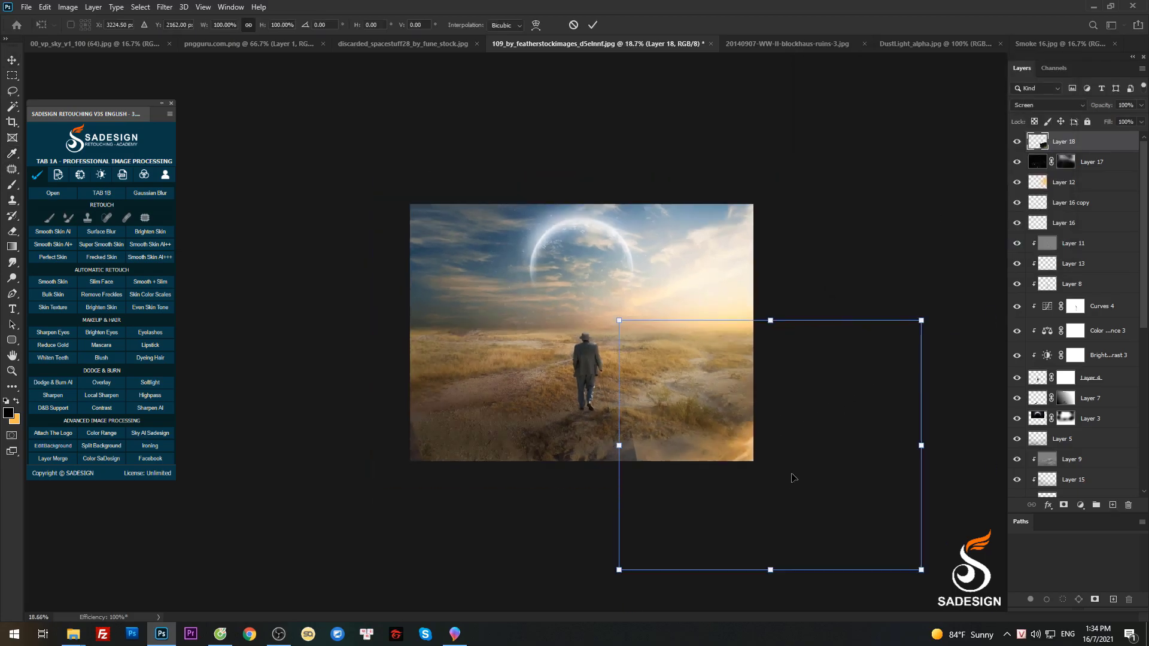
drag(723, 510, 625, 475)
drag(803, 374, 831, 316)
mouse_move(695, 391)
mouse_down()
mouse_move(716, 388)
mouse_move(710, 407)
mouse_up()
key(Return)
scroll(708, 411, up, 2)
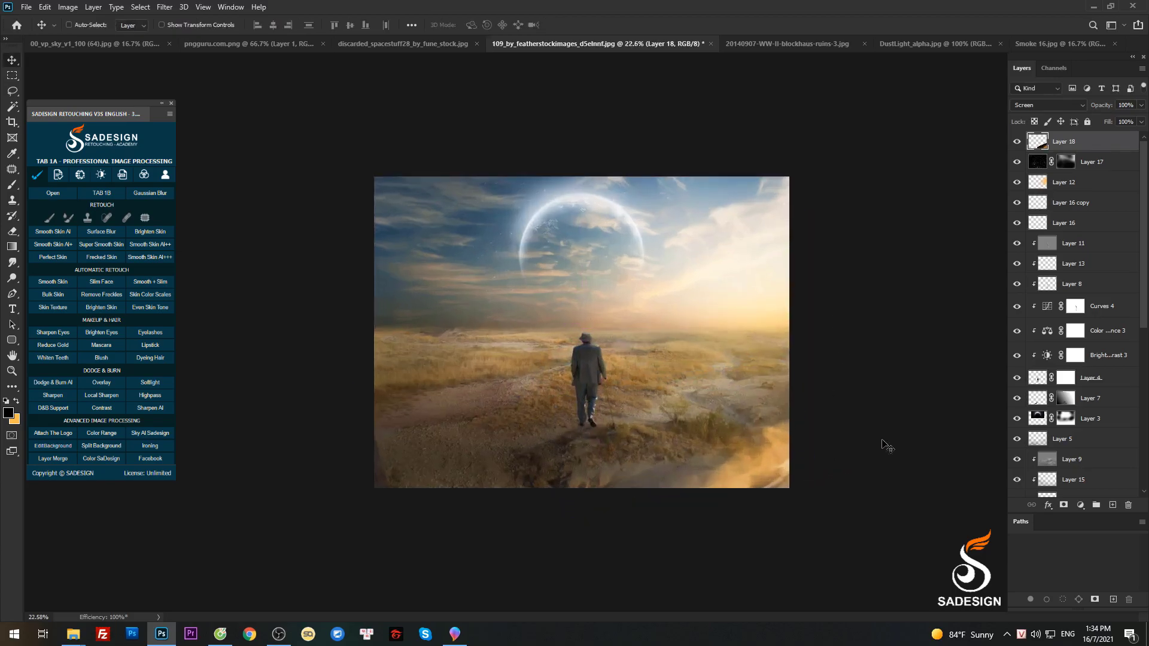
Add a layer mask to Layer 18 and fade the smoke with a large soft black brush at 50% opacity
click(1063, 505)
key(b)
scroll(616, 487, up, 1)
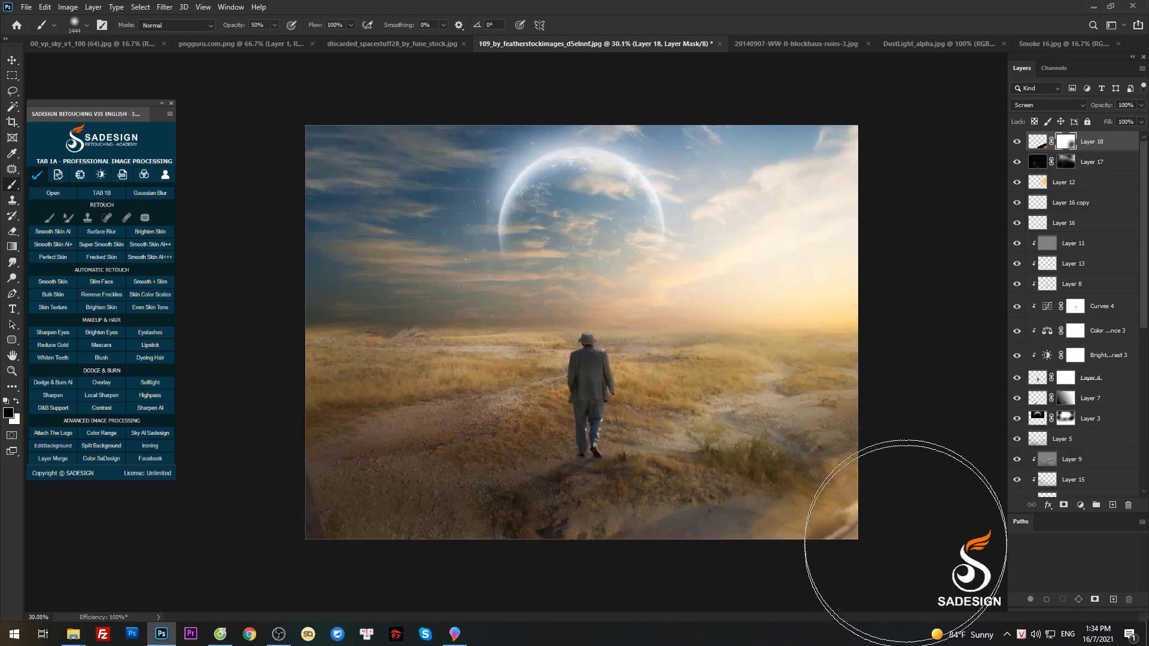
scroll(742, 367, down, 1)
key(v)
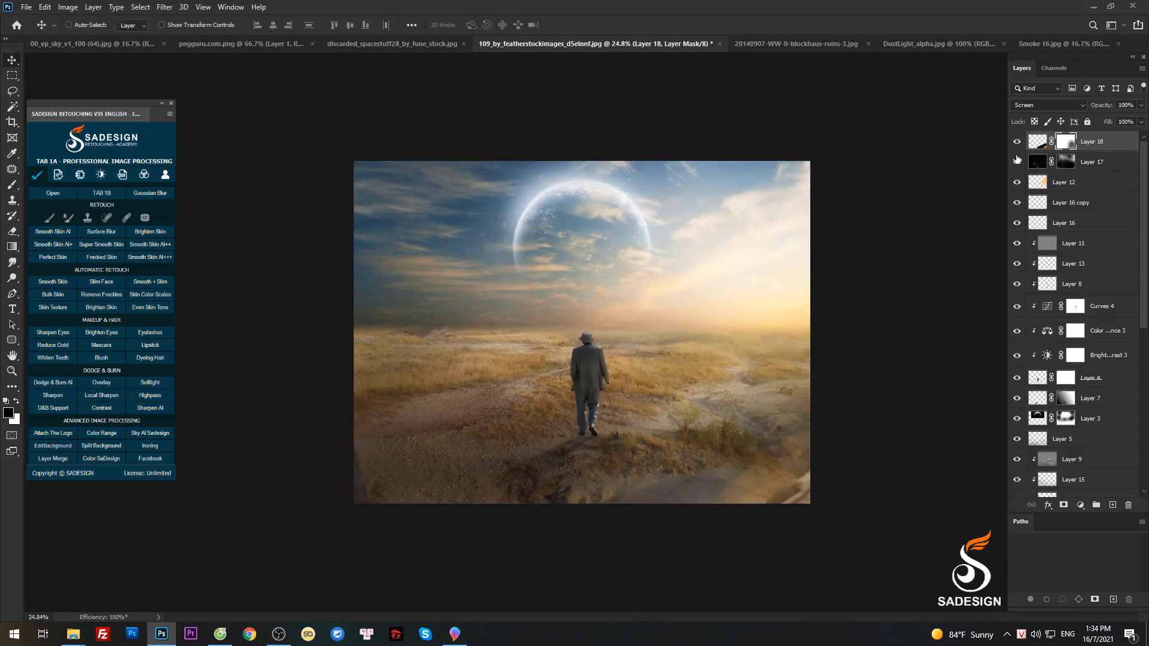
scroll(859, 257, down, 2)
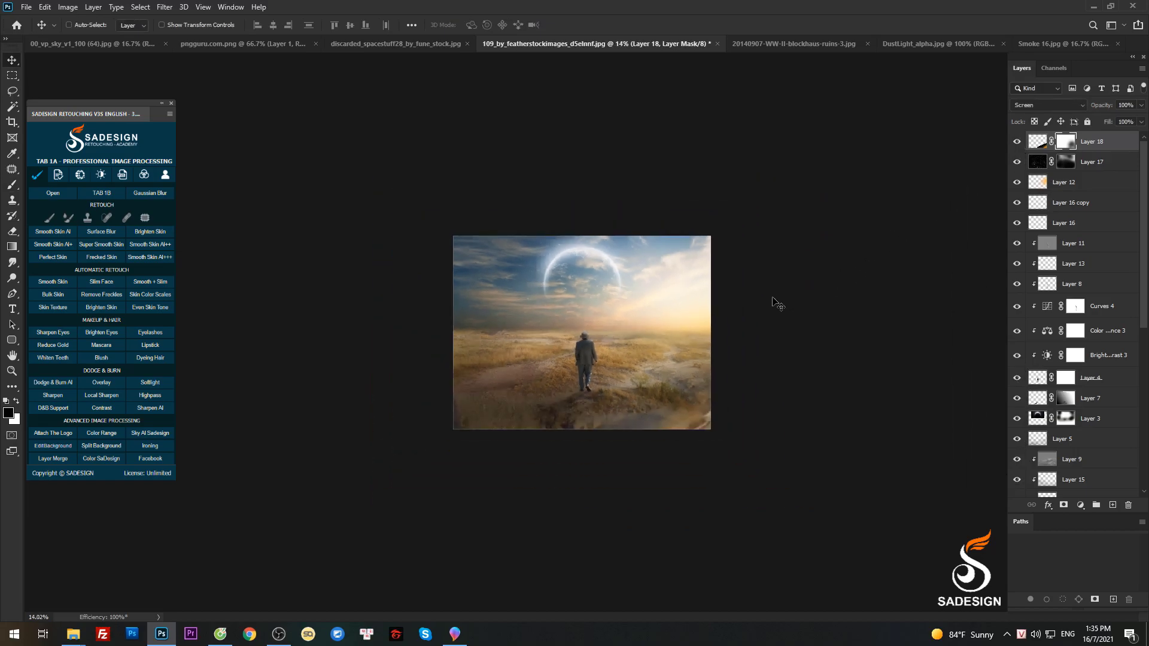
Add a Color Balance adjustment above Layer 18 and fine-tune the midtones' cyan-red, magenta-green and yellow-blue balance
click(1037, 141)
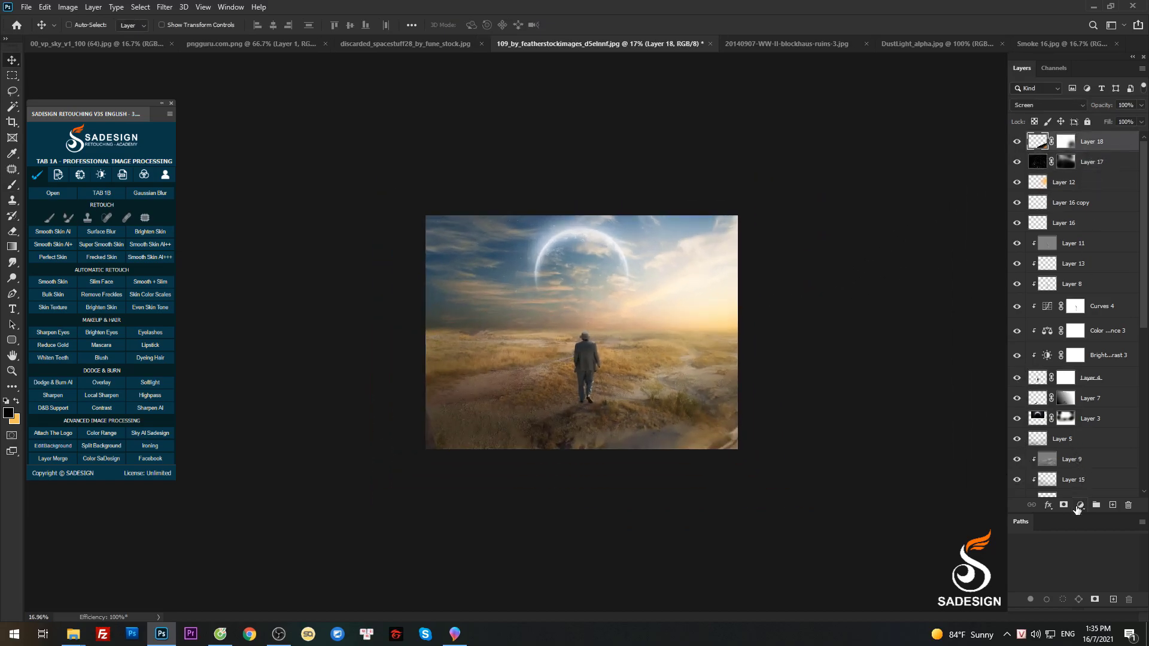
click(1080, 505)
click(1074, 400)
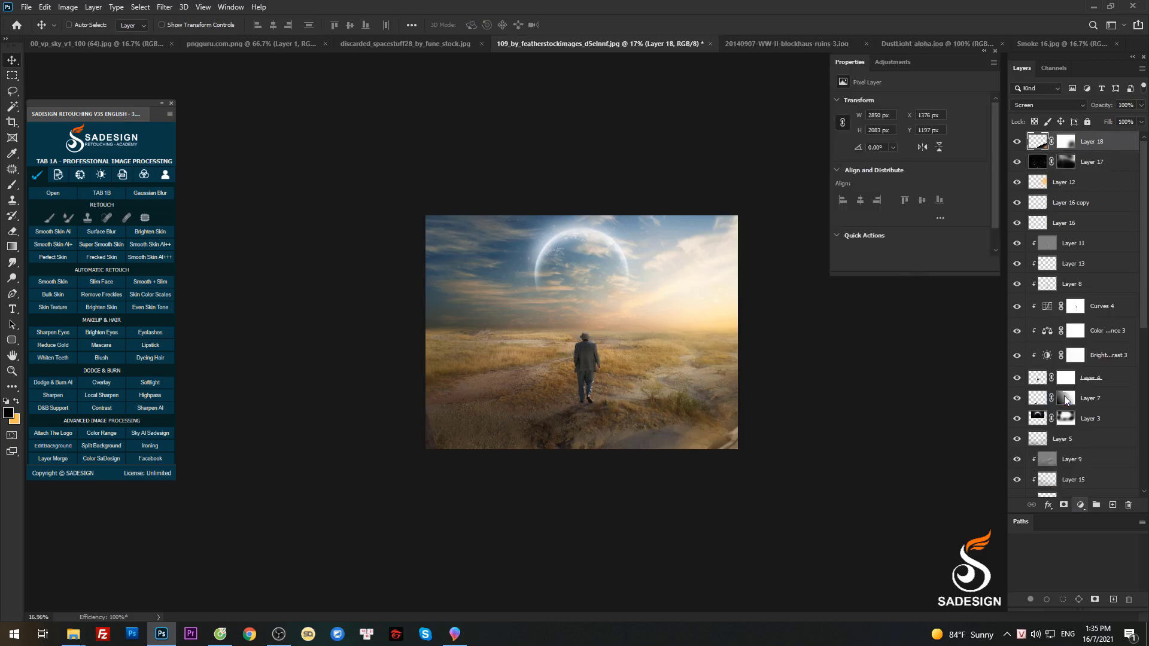
scroll(929, 157, up, 1)
drag(894, 128, 896, 127)
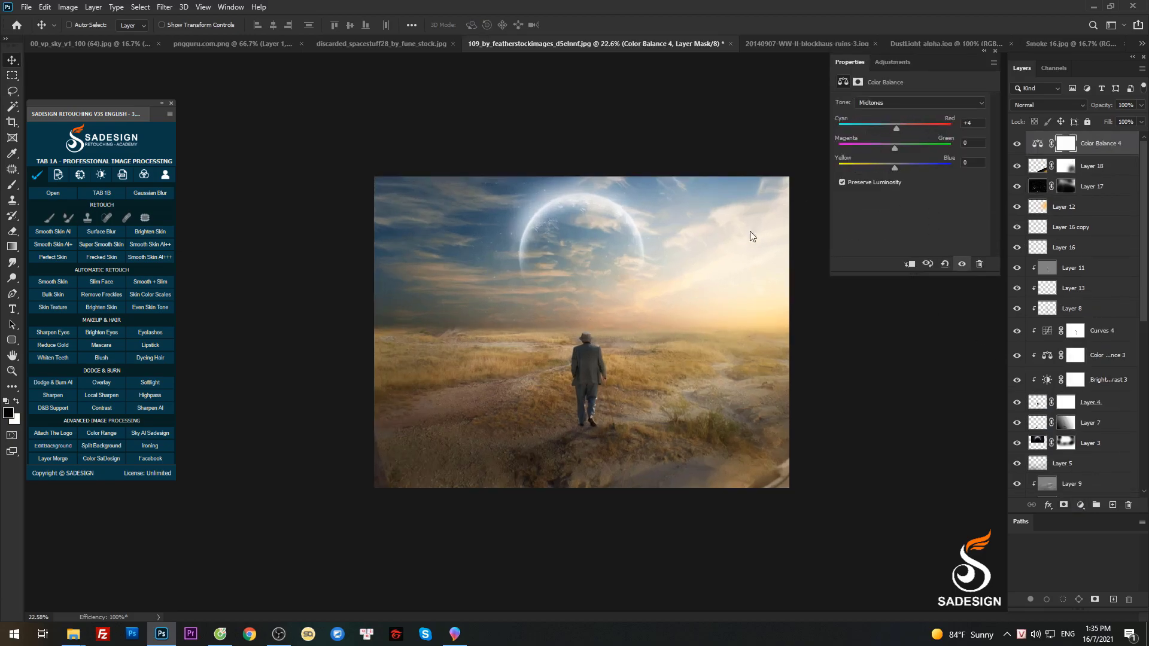
scroll(764, 262, up, 2)
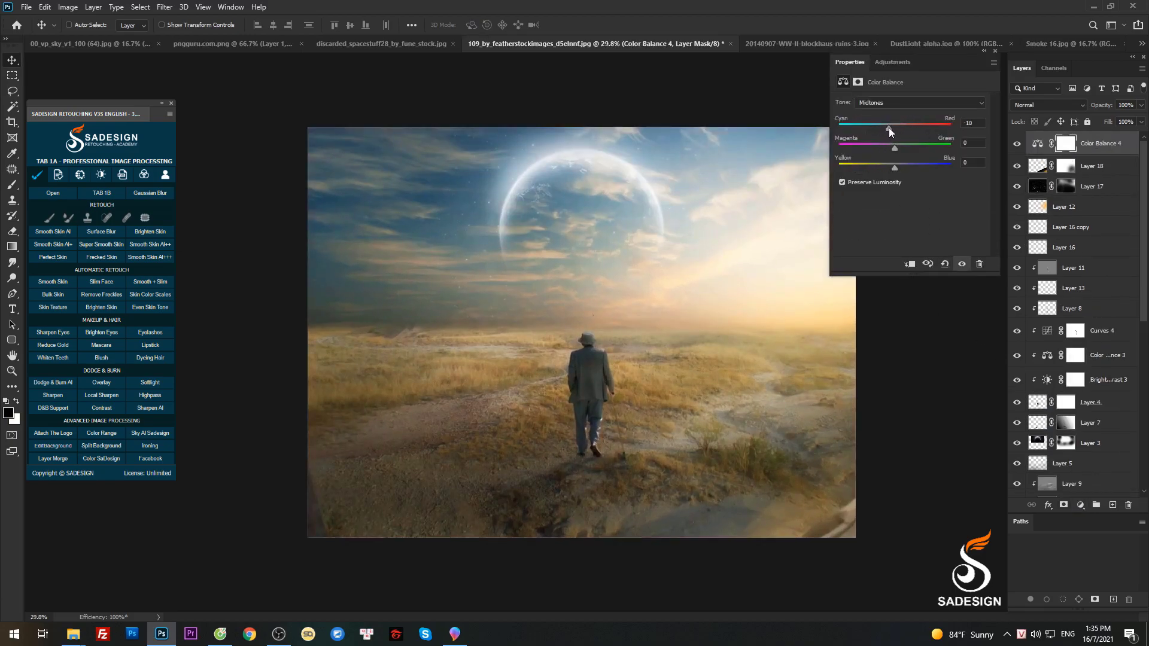
drag(888, 127, 892, 146)
click(893, 146)
click(974, 143)
drag(895, 165, 898, 165)
click(994, 52)
Stamp all visible layers into a new layer on top and open it in the Camera Raw filter
key(ctrl+shift+alt+e)
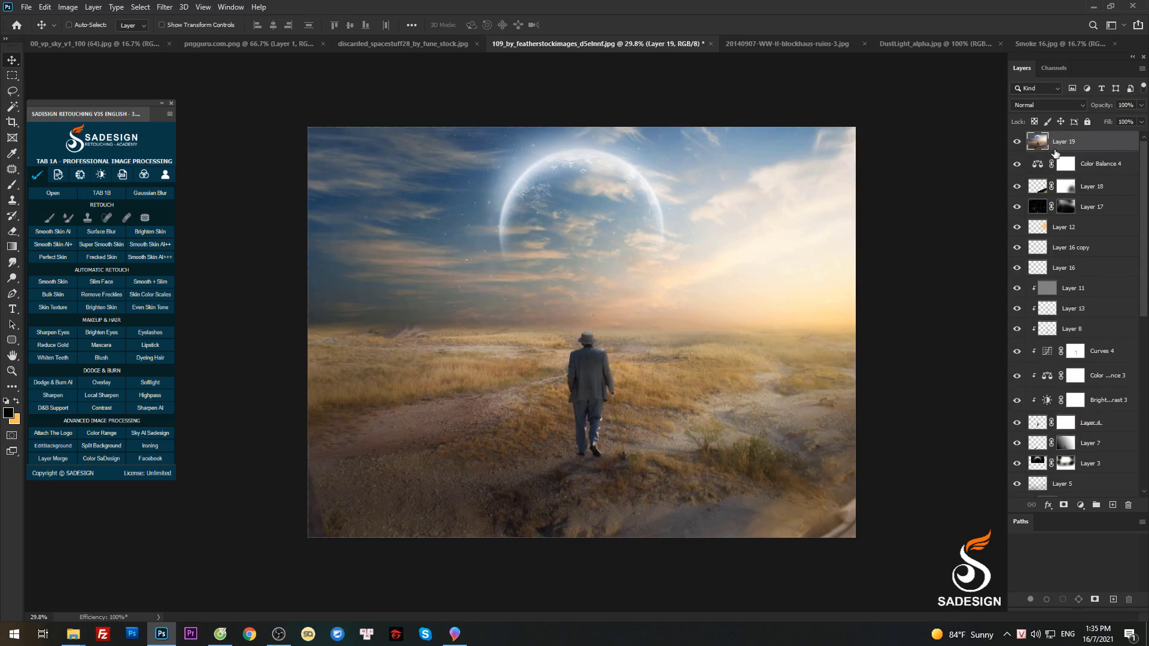
key(ctrl+shift+a)
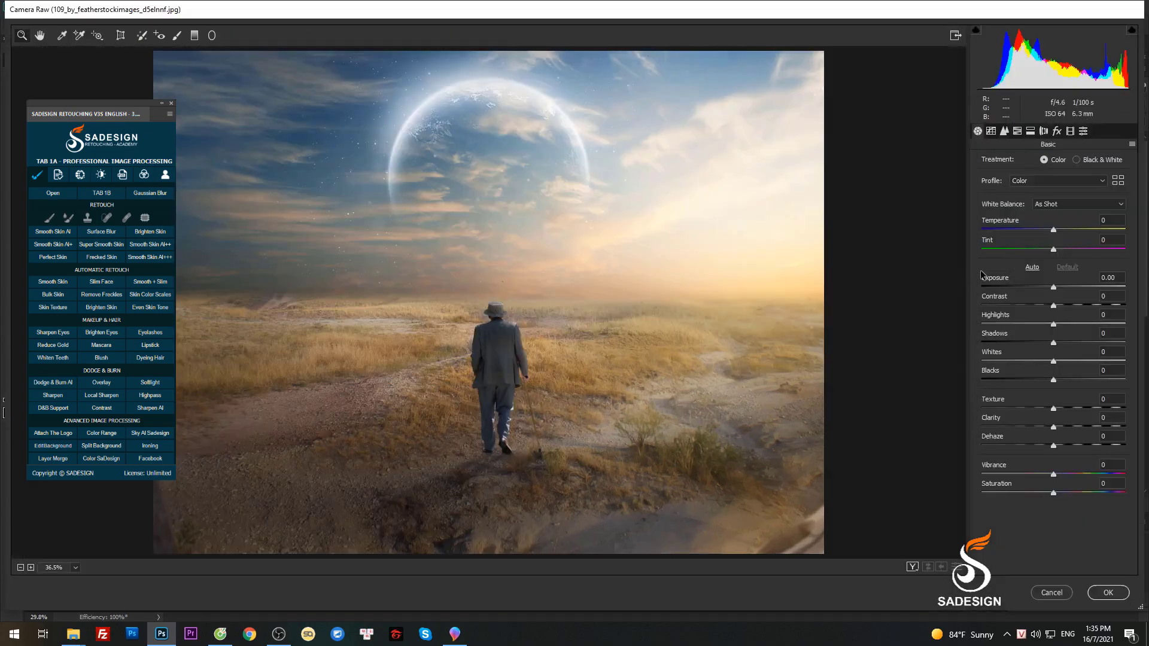
Set temperature -5, tint +3, exposure -0.10, contrast +10, highlights +3, shadows +8, whites -5, blacks -3, texture +5, clarity +4, dehaze +8, vibrance +20, saturation -2
drag(1056, 223, 1057, 491)
alt+click(666, 262)
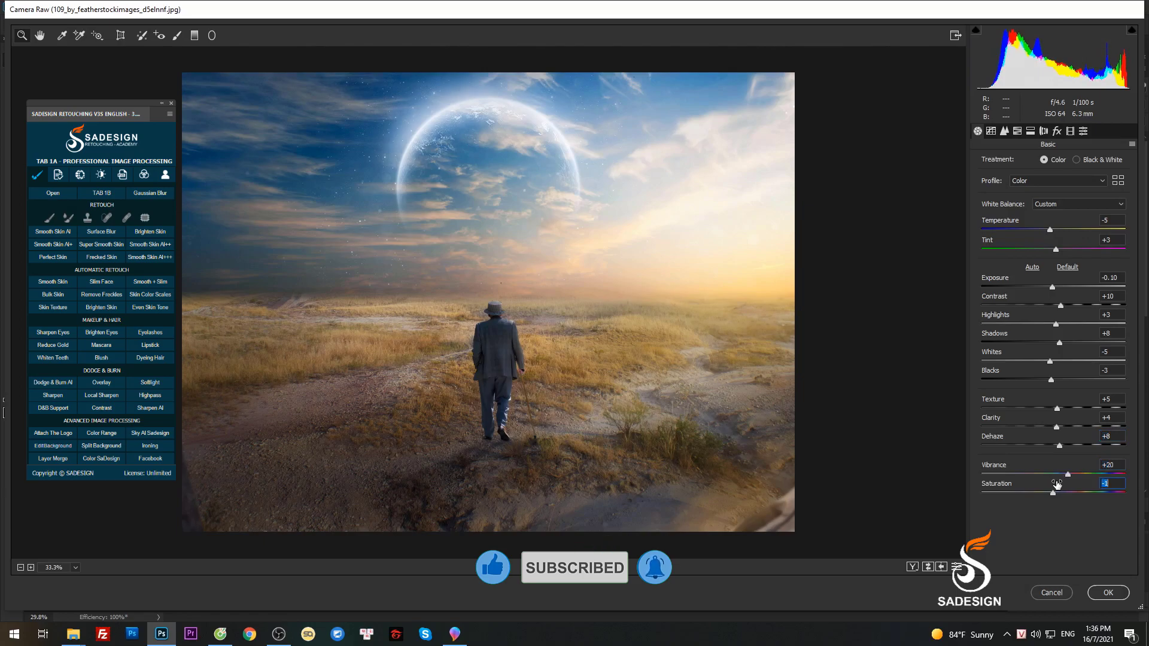
Set tone curve highlights +3, lights -1, darks -1 and shadows +1, plus sharpening amount 55, masking 85 and luminance noise reduction 5
click(991, 130)
drag(1056, 352, 1054, 398)
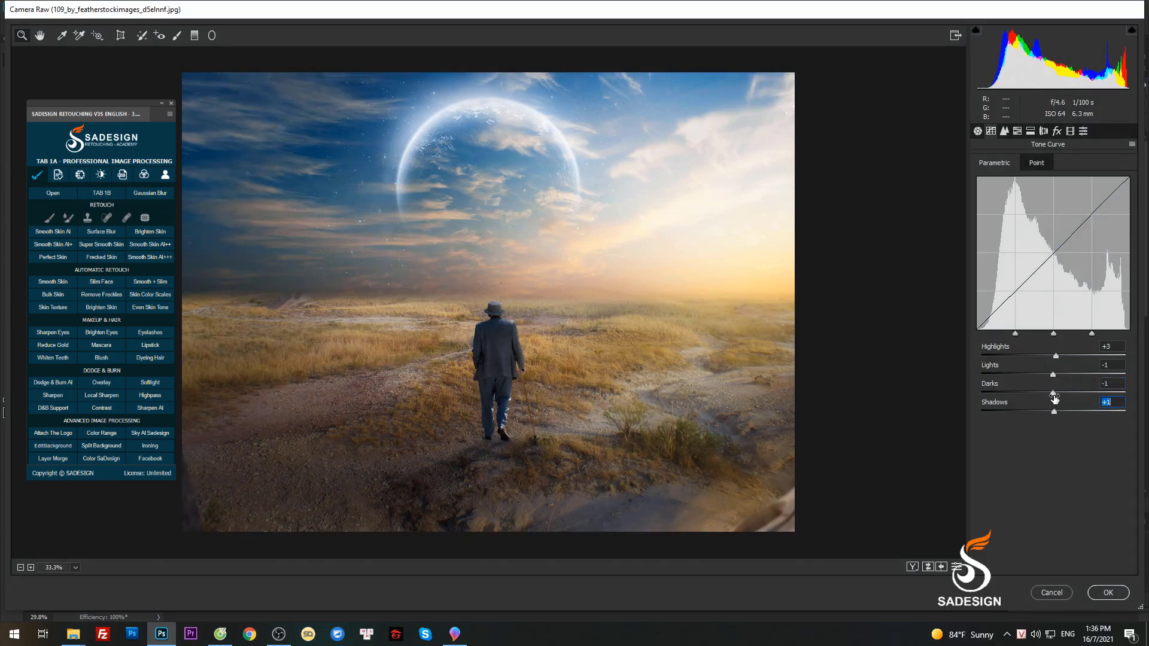
click(1006, 131)
drag(986, 179, 1035, 186)
drag(981, 240, 1103, 241)
click(987, 280)
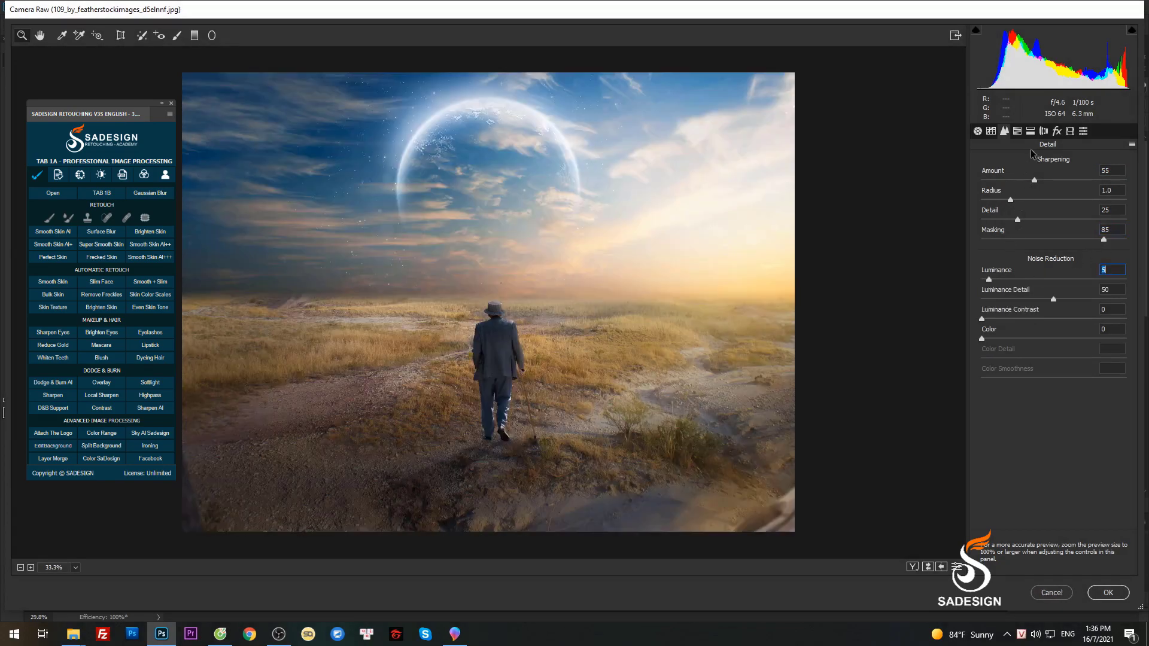
Set the post-crop vignetting amount to -5 and add a small amount of grain
click(1056, 132)
drag(1051, 276, 1048, 276)
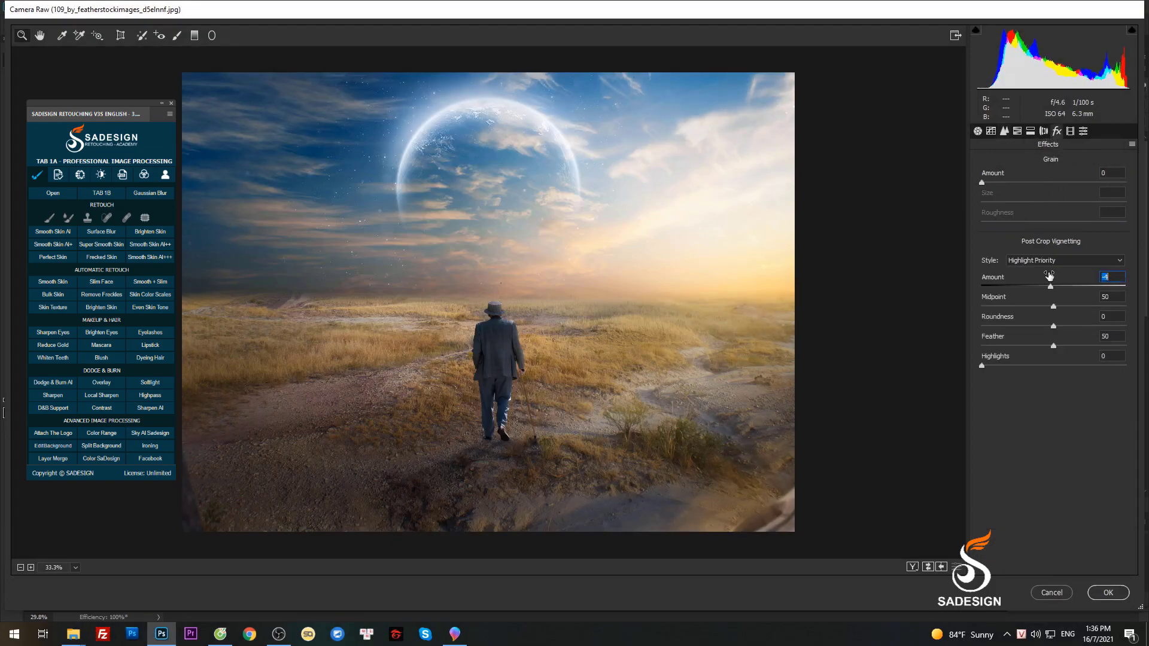
click(1106, 172)
text(1)
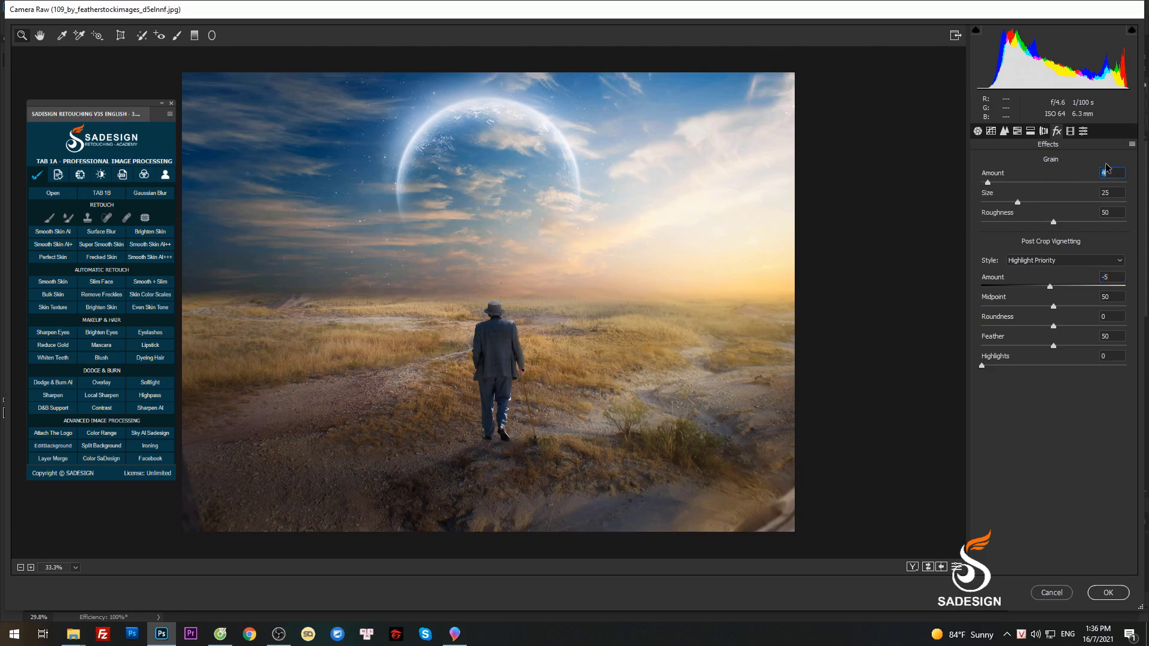
Set the HSL saturation to oranges +20, yellows +3, greens +3, aquas +10 and blues +15
click(1016, 131)
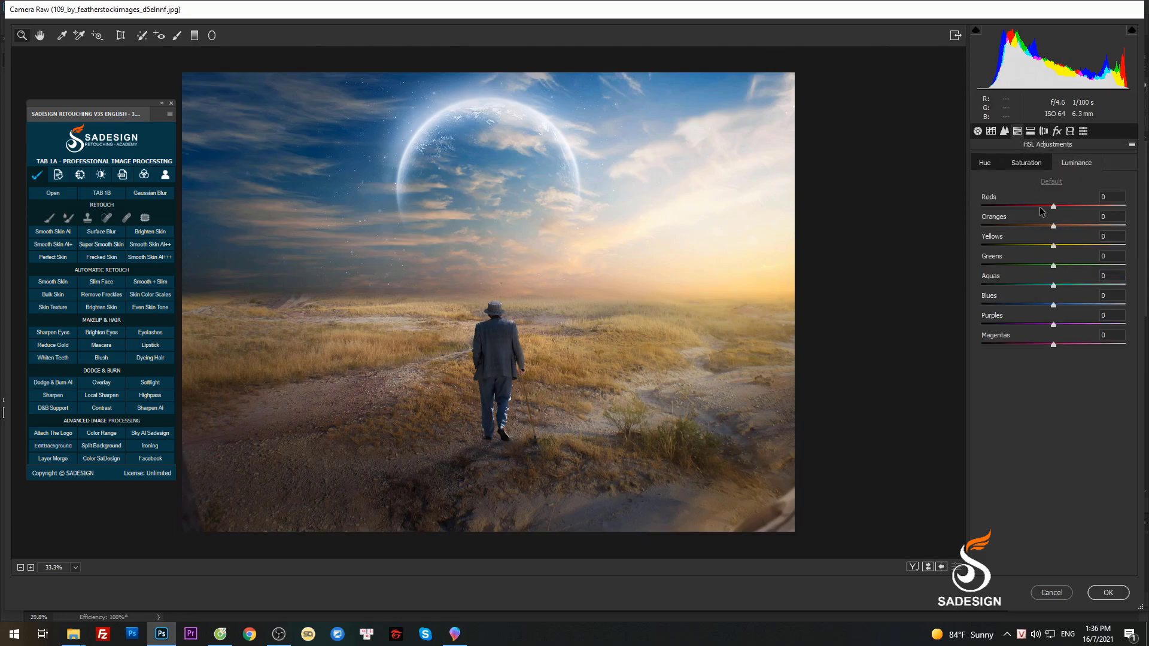
click(1025, 164)
drag(1053, 225, 1078, 261)
click(1076, 164)
click(1040, 168)
click(1077, 164)
click(1029, 165)
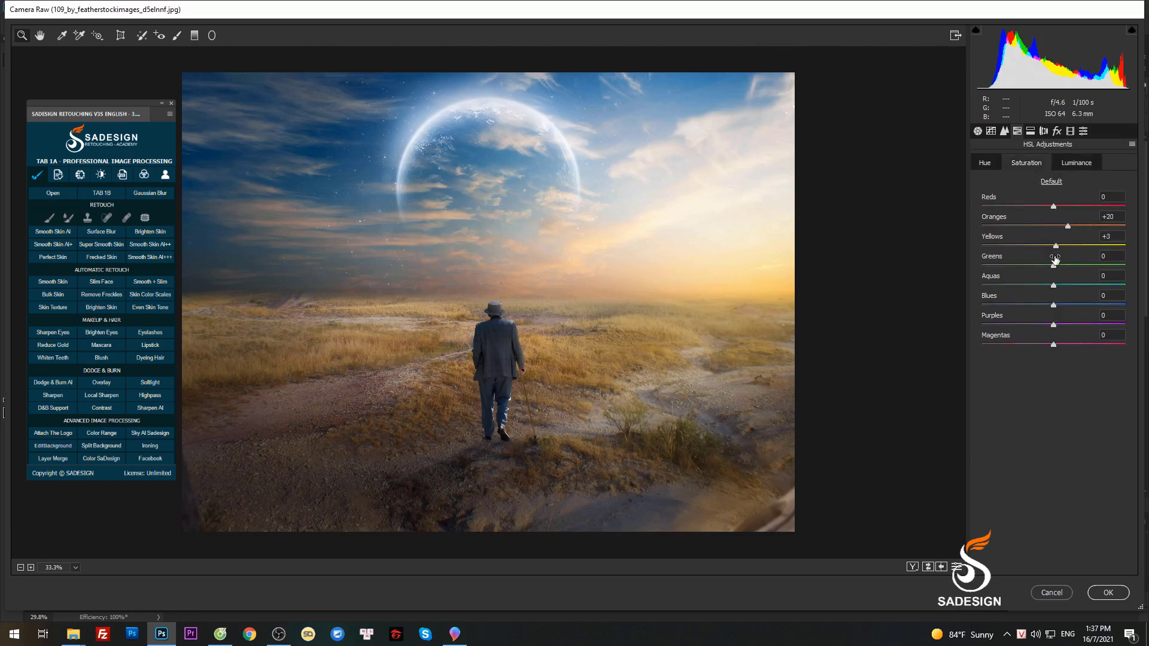
mouse_move(1055, 287)
mouse_down()
mouse_move(1079, 277)
mouse_move(1024, 276)
mouse_move(1066, 273)
mouse_move(1075, 299)
mouse_move(1066, 294)
mouse_up()
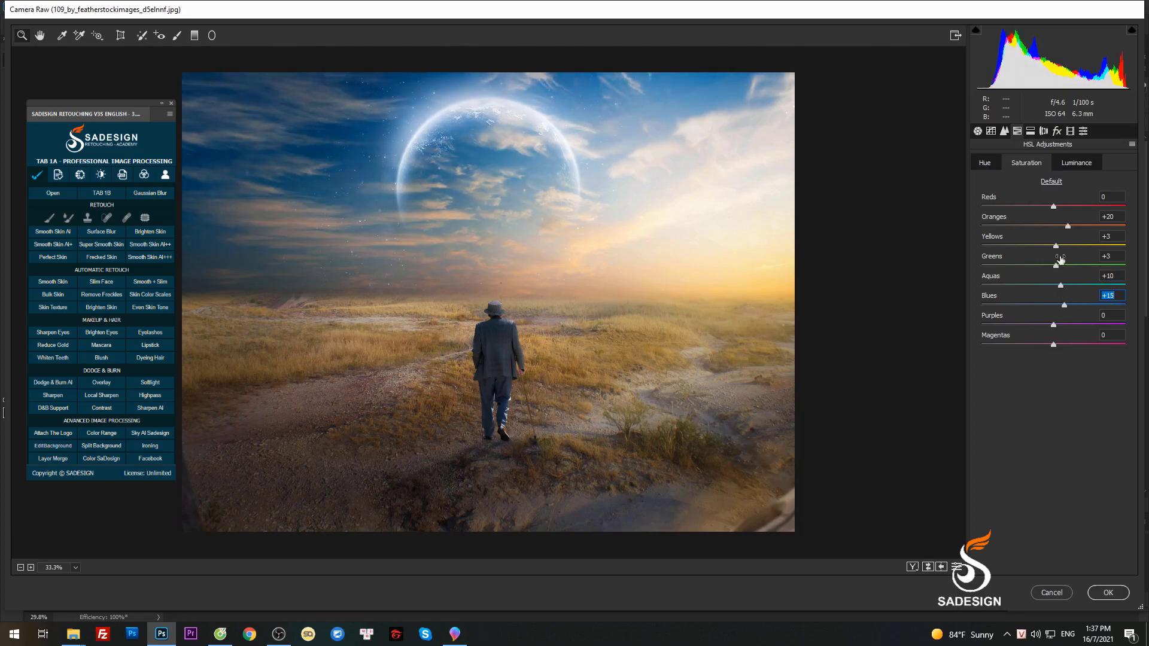
Set the HSL luminance to oranges -7, yellows -10, greens +5 and blues -3
click(1075, 163)
mouse_move(1060, 304)
mouse_down()
mouse_move(1050, 301)
mouse_move(1063, 296)
mouse_up()
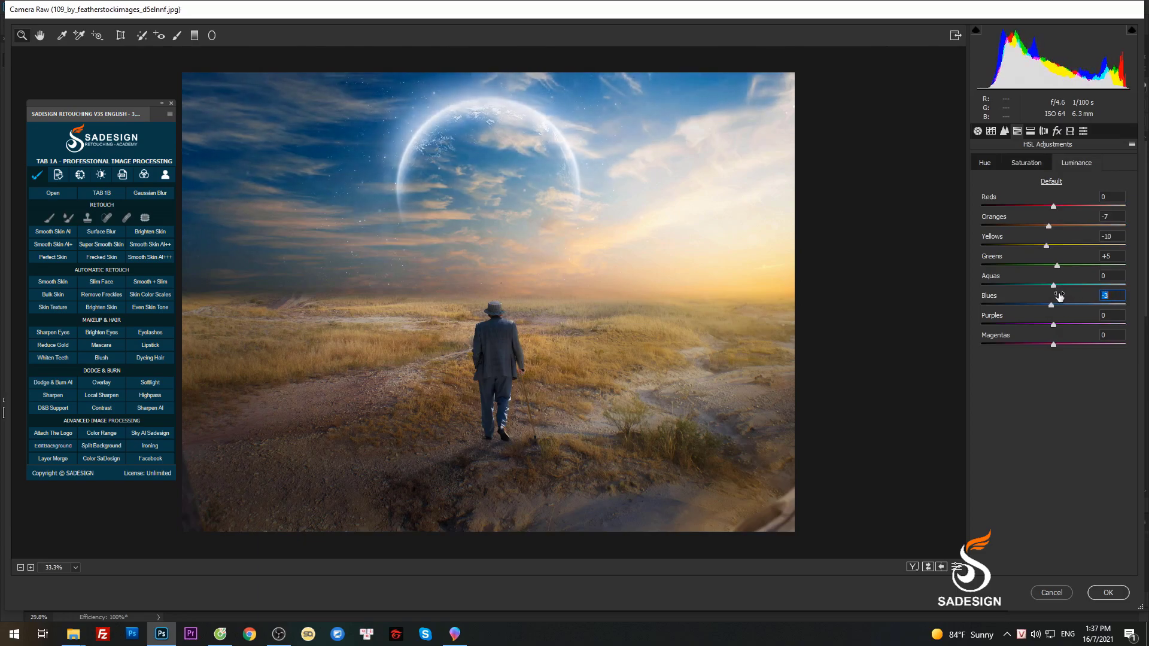
Return to the basic adjustments and examine the man and the surrounding ground up close, followed by the whole image
click(978, 133)
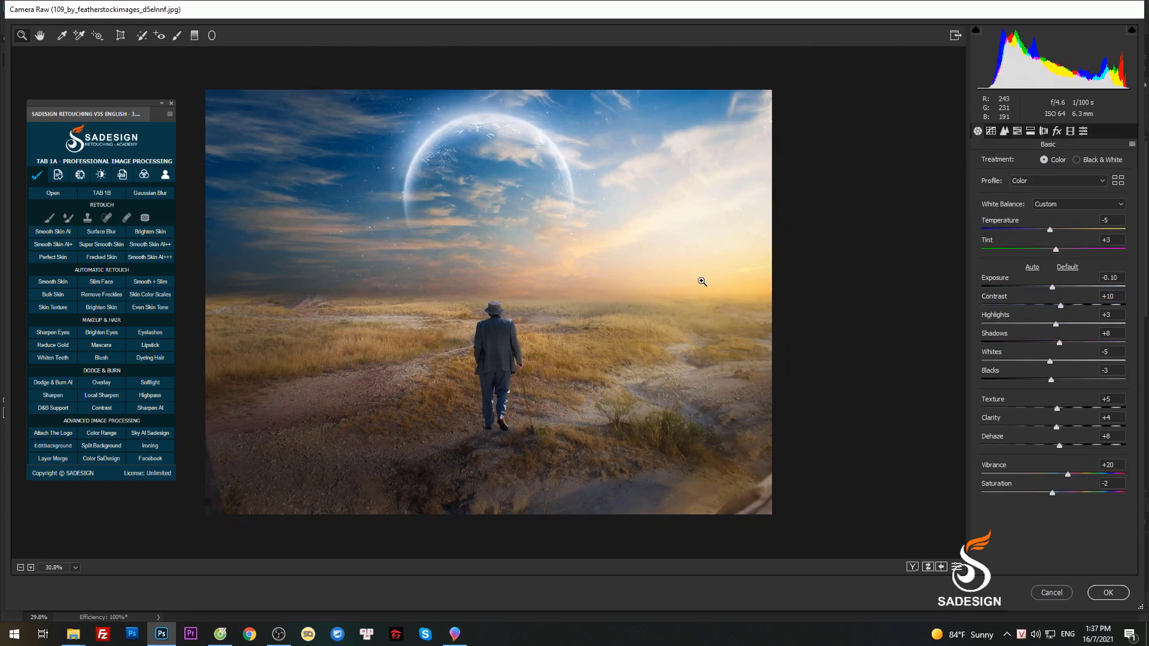
click(602, 303)
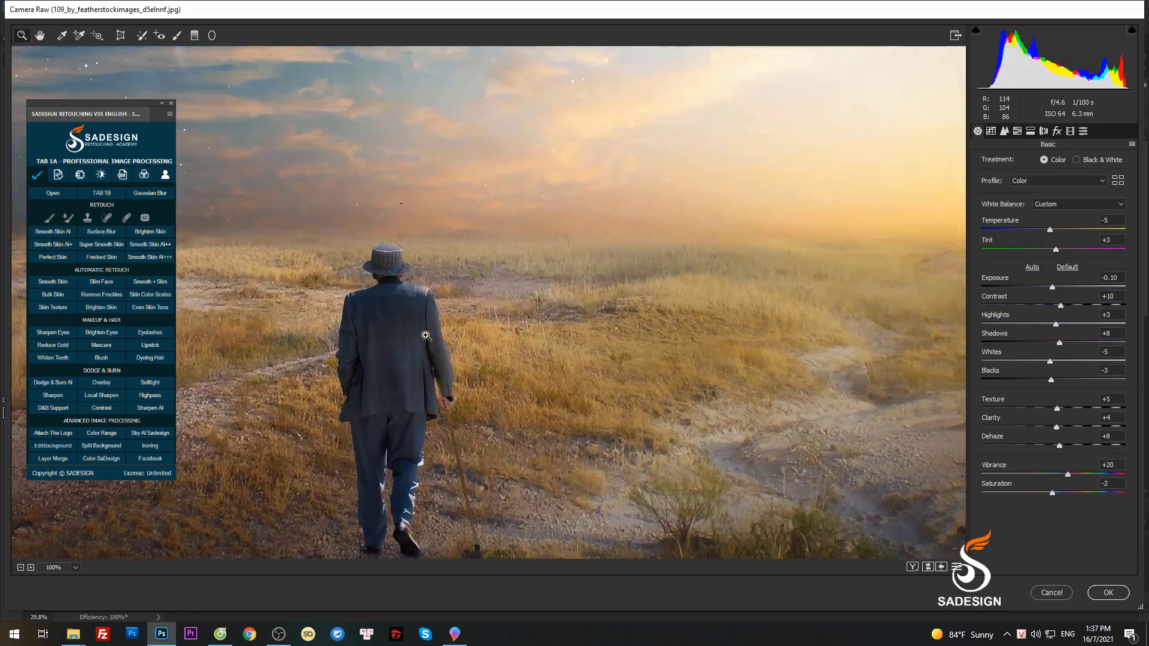
click(480, 339)
drag(548, 366, 521, 131)
alt+click(547, 337)
alt+click(548, 338)
scroll(547, 337, down, 3)
scroll(547, 338, up, 1)
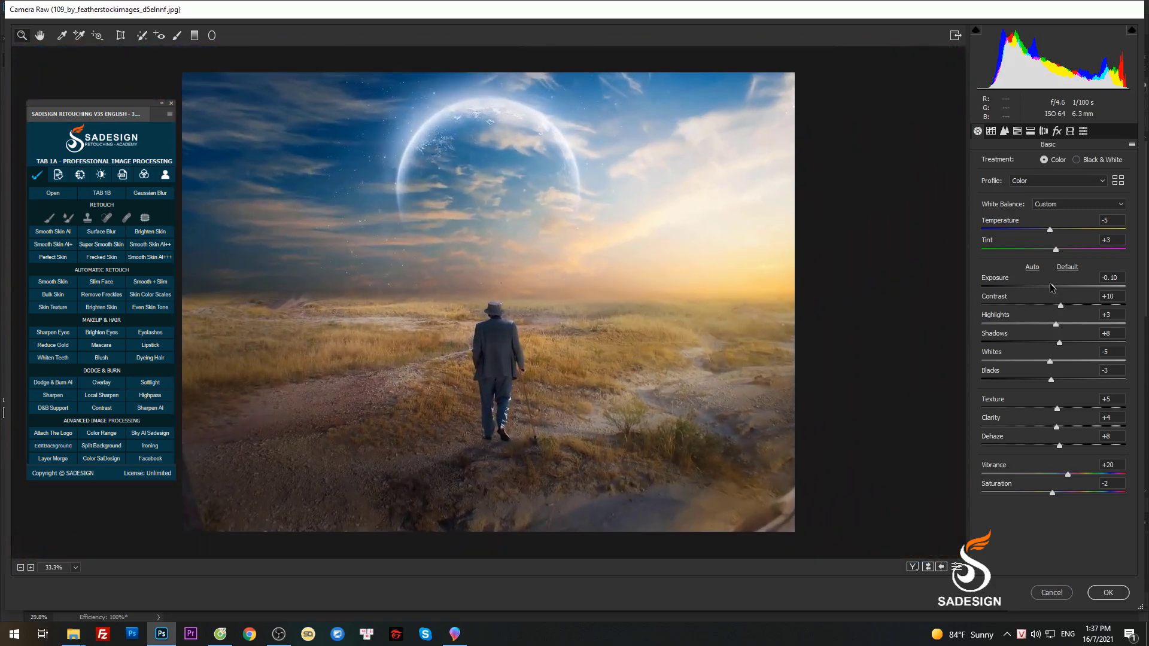
Set the exposure to 0.00 and check the man's legs and the ground at 100% zoom
double_click(1052, 286)
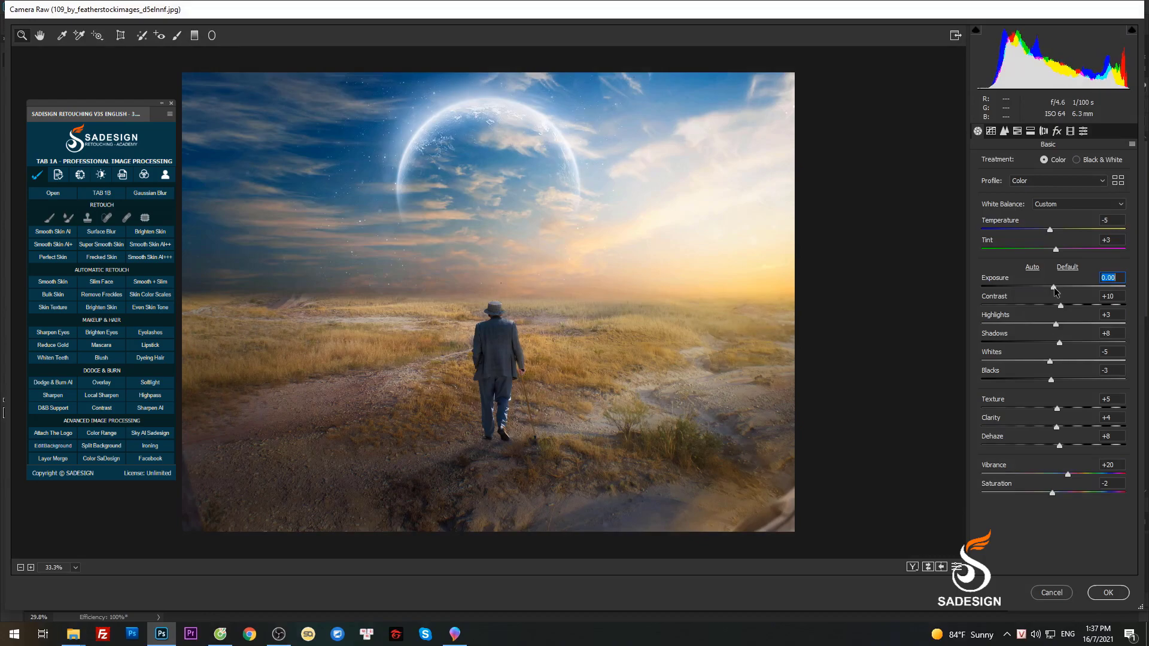
key(ctrl+z)
scroll(850, 298, down, 1)
key(Up)
key(Up)
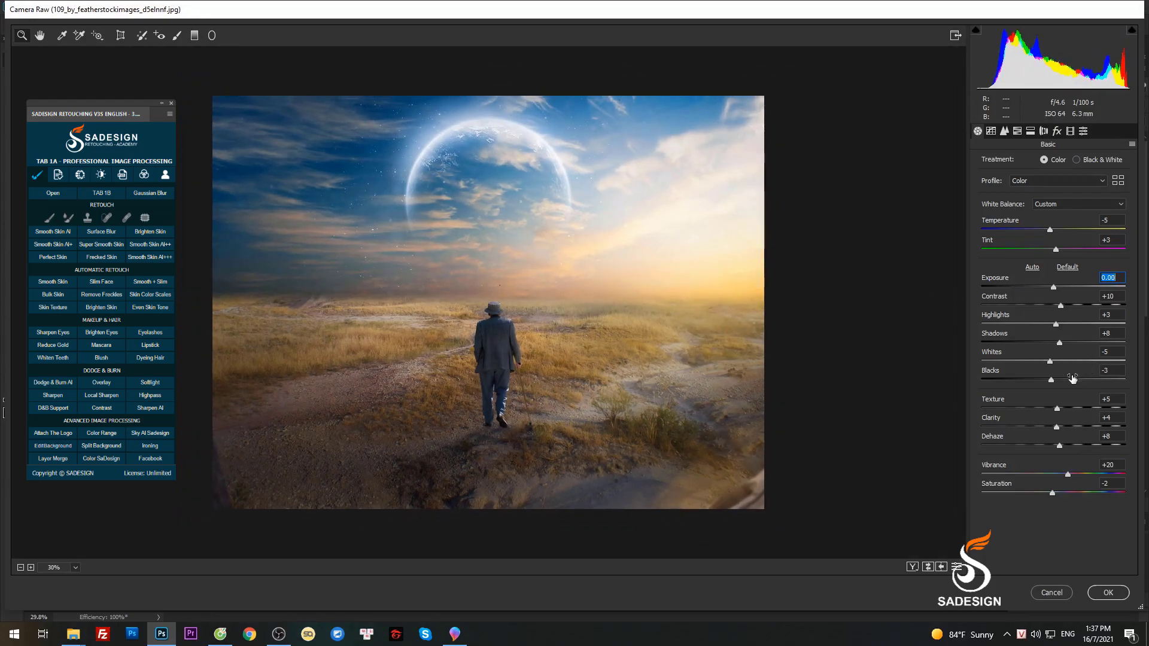
scroll(510, 390, up, 3)
scroll(463, 333, down, 5)
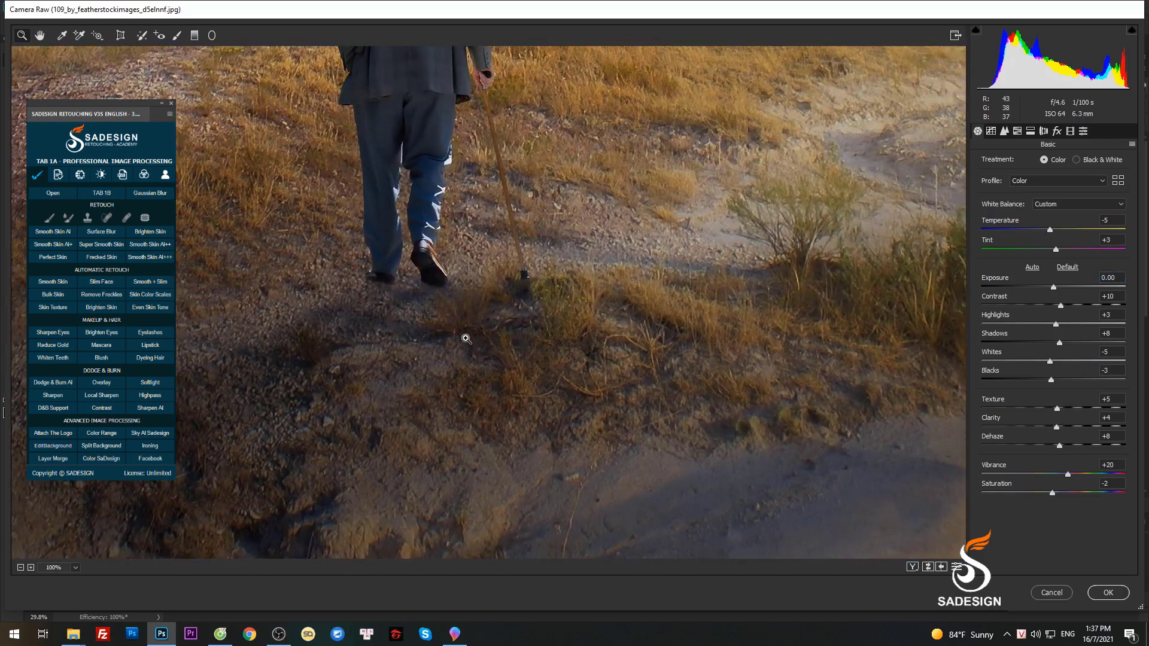
scroll(519, 333, up, 1)
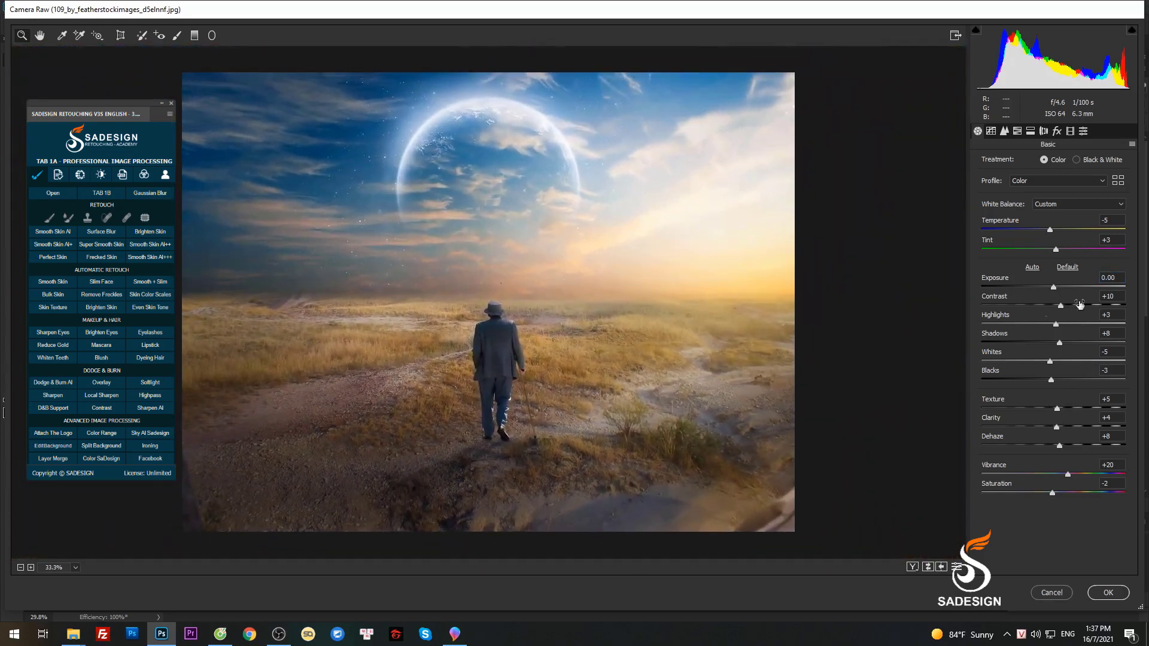
Apply the Camera Raw adjustments to the merged top layer
click(1052, 288)
click(1107, 592)
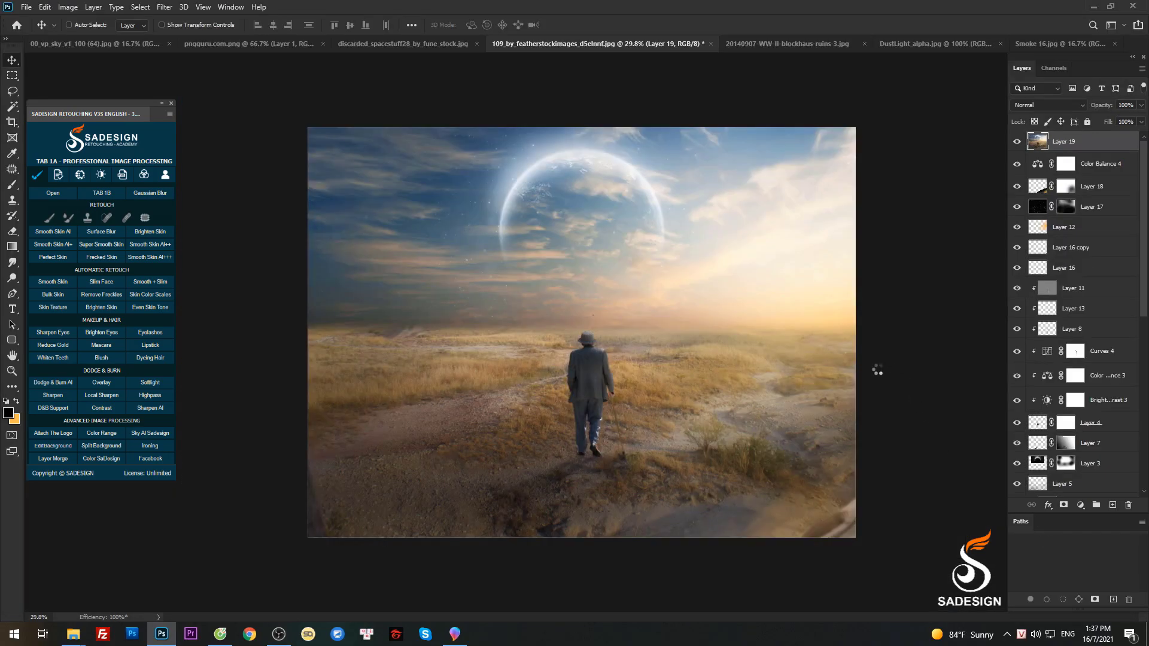
Apply the Color Efex Pro 4 Cross Processing filter with method Y02 to the graded image
click(164, 7)
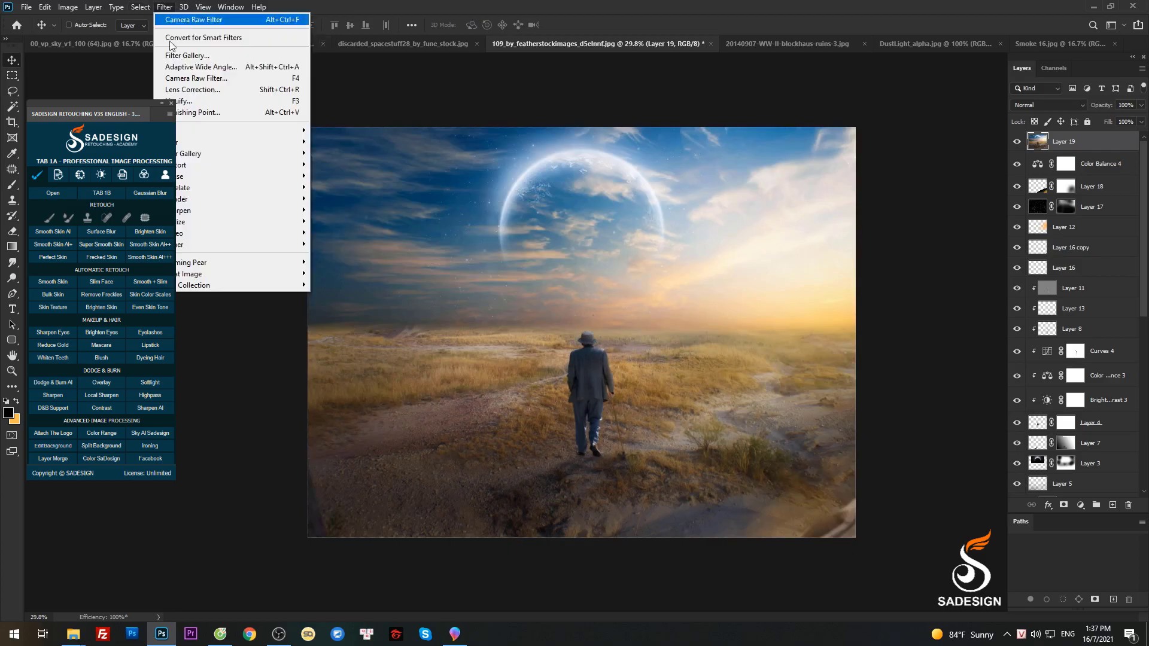
mouse_move(239, 282)
click(324, 296)
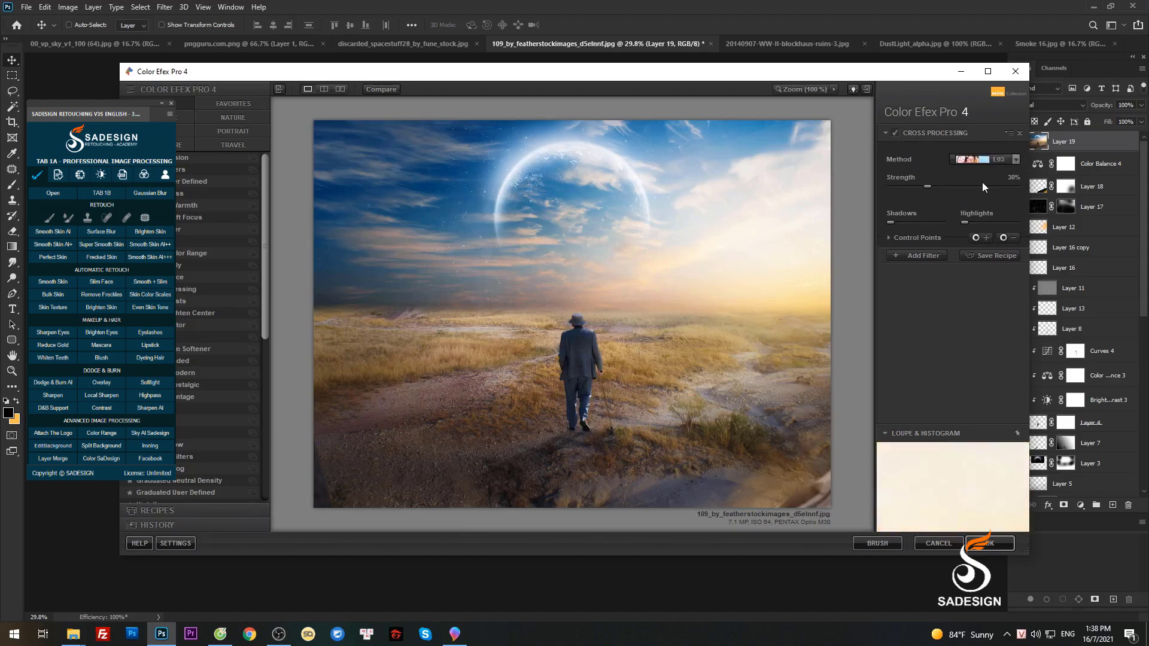
click(987, 161)
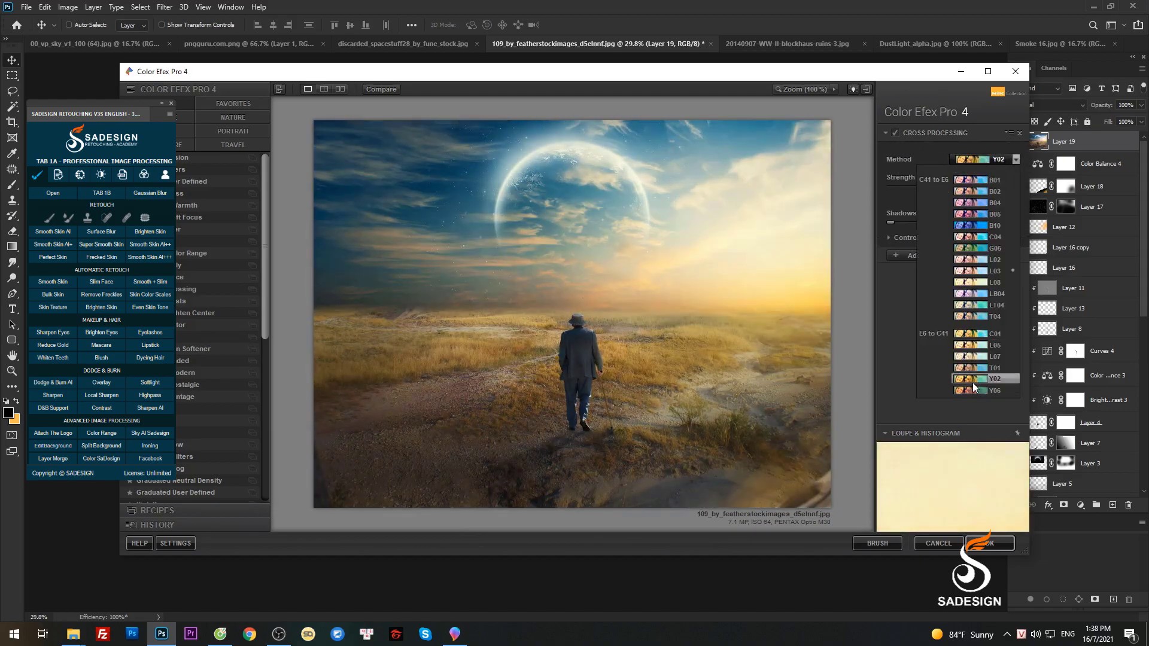
click(972, 382)
click(988, 542)
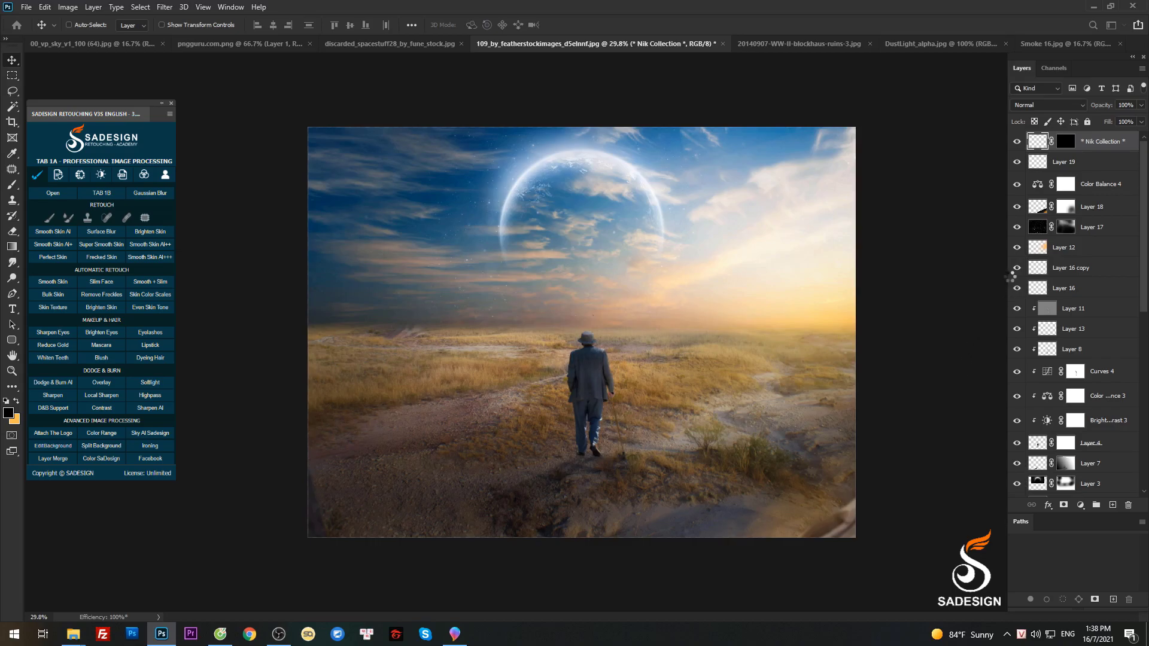
Lower the Cross Processing layer's opacity to 70% and check the color effect across the whole image
click(1139, 105)
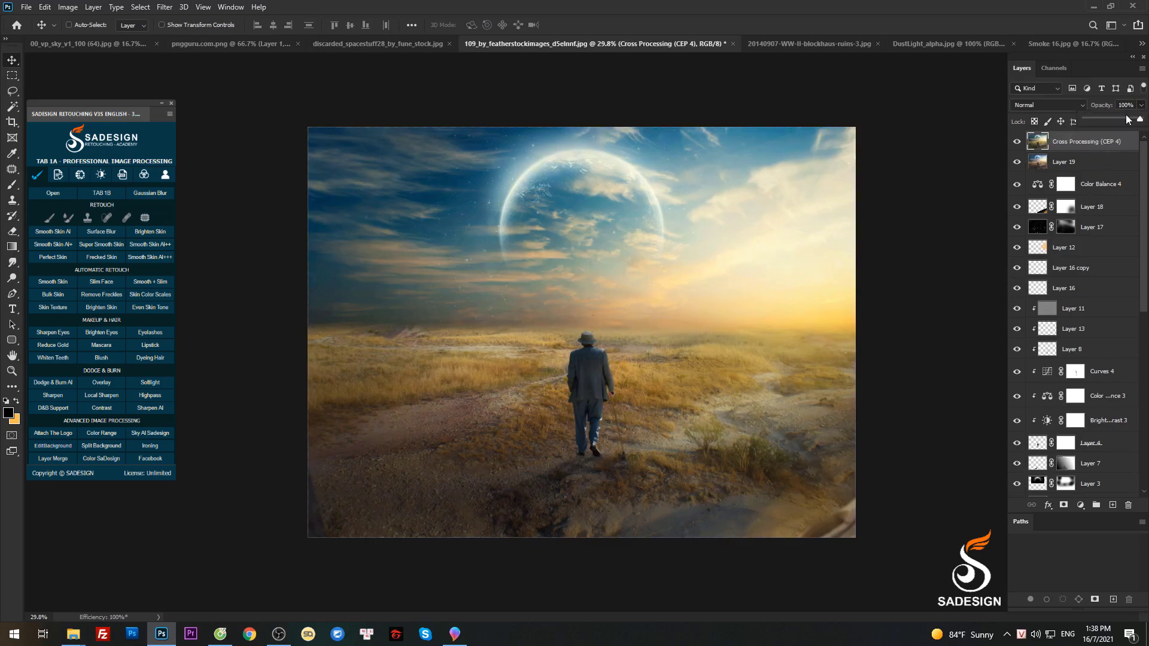
drag(1122, 118, 1122, 121)
scroll(670, 311, down, 1)
scroll(602, 348, up, 2)
scroll(602, 352, up, 1)
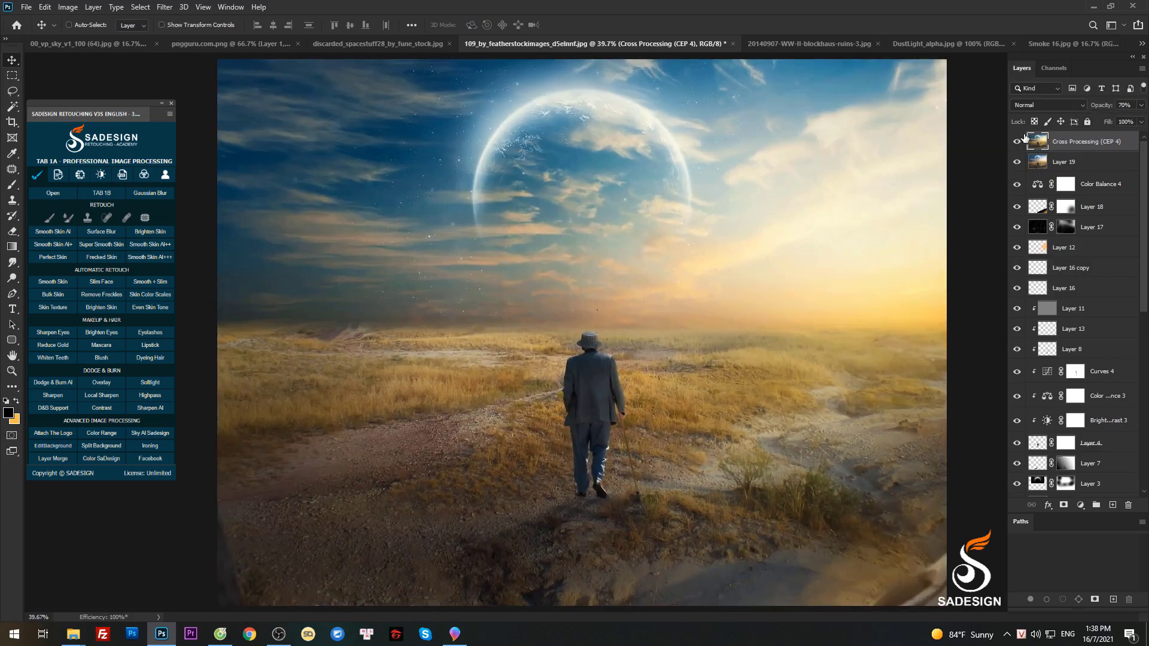
scroll(897, 179, down, 2)
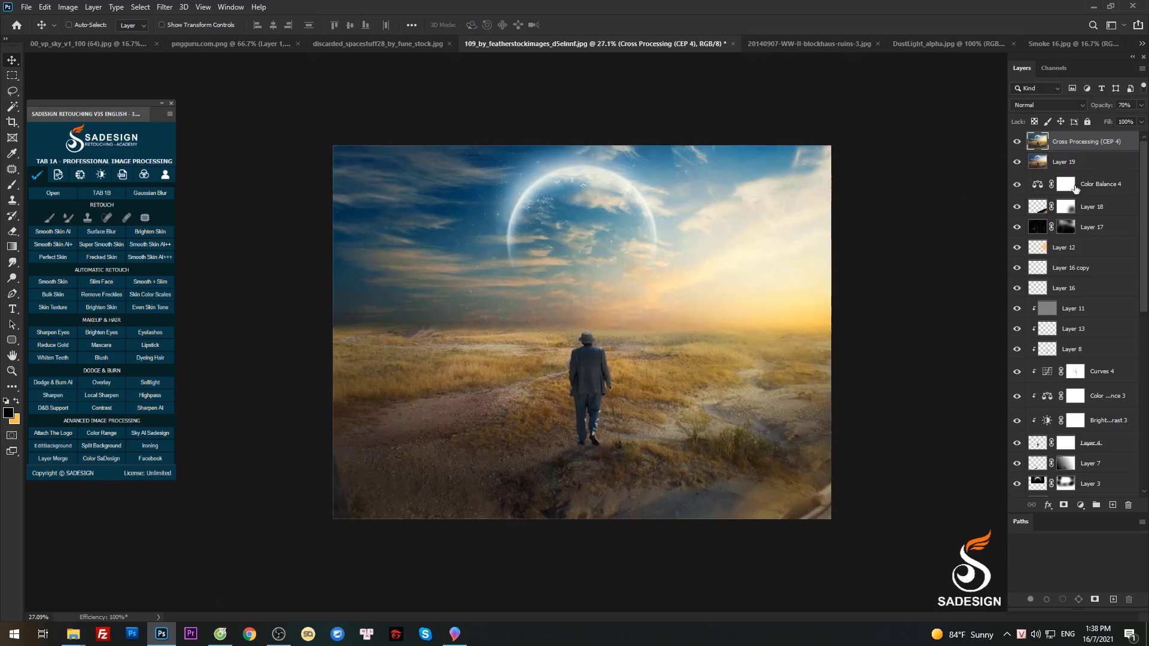
Stamp all visible layers into a new top layer and duplicate it
key(ctrl+shift+alt+e)
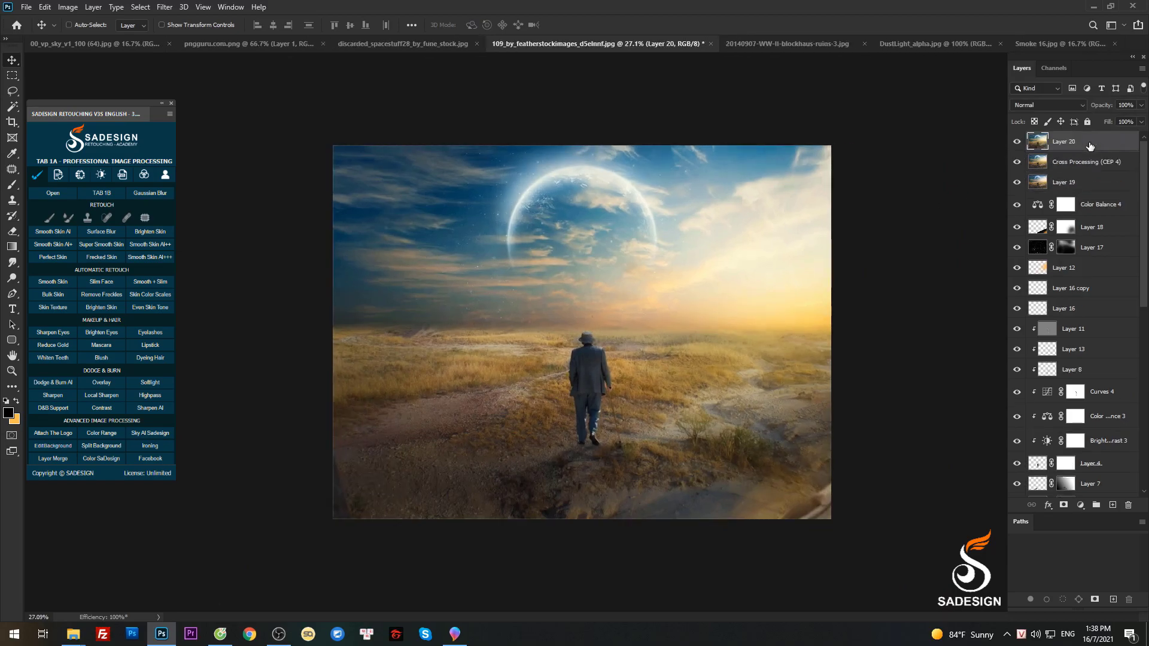
key(ctrl+j)
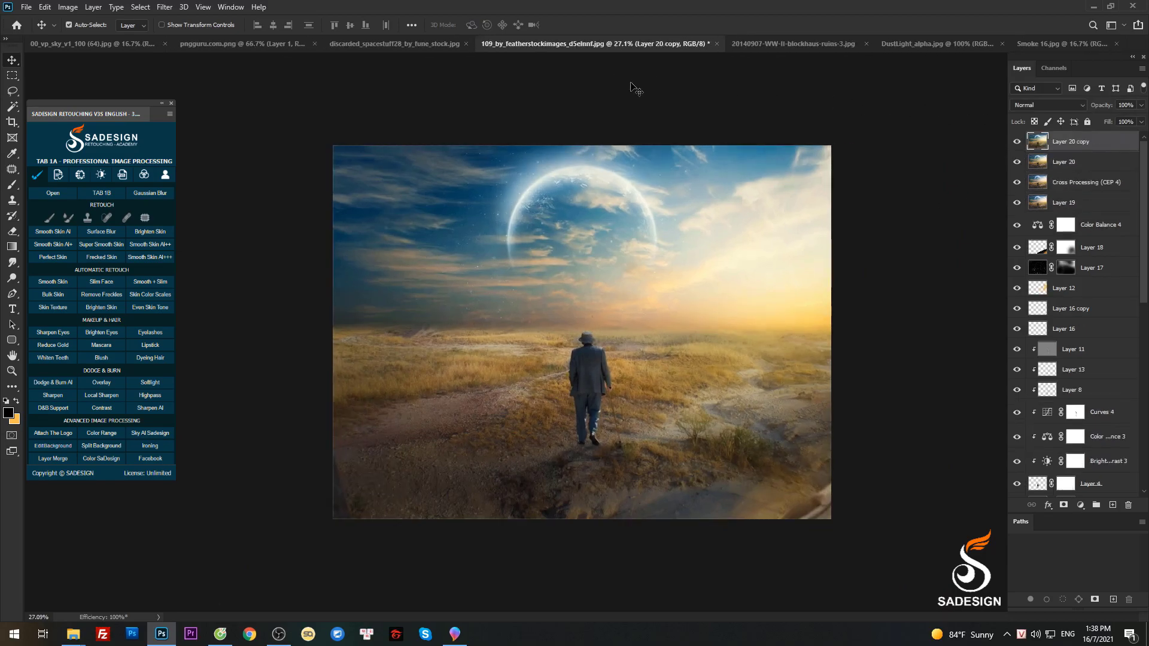
click(171, 7)
mouse_move(245, 286)
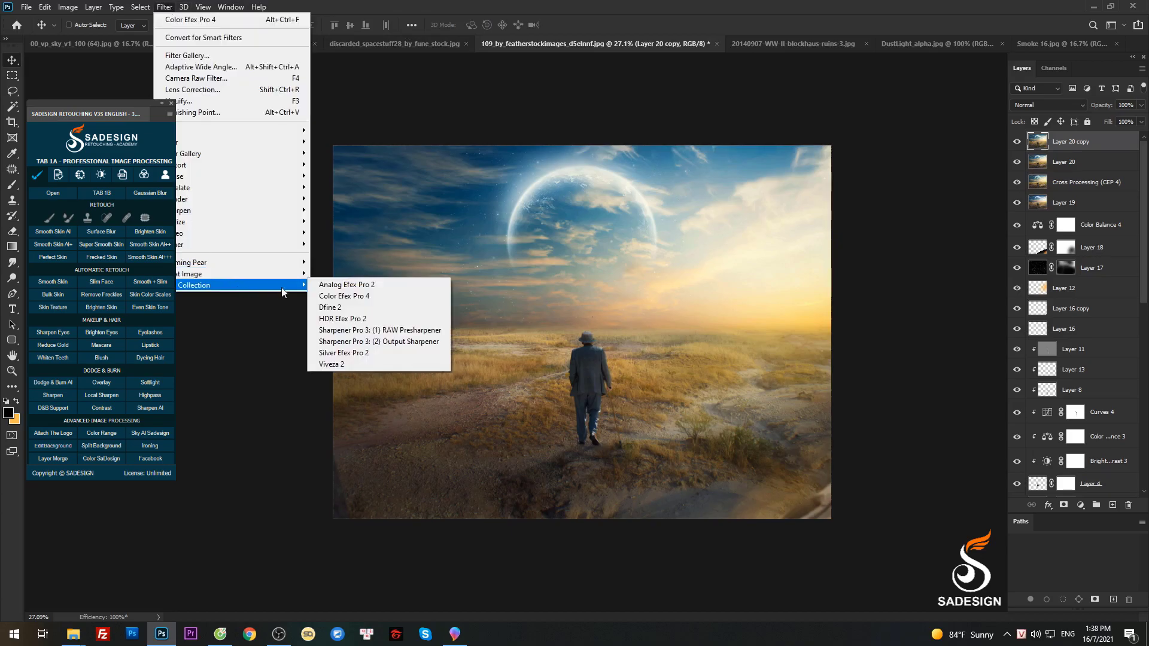
click(328, 300)
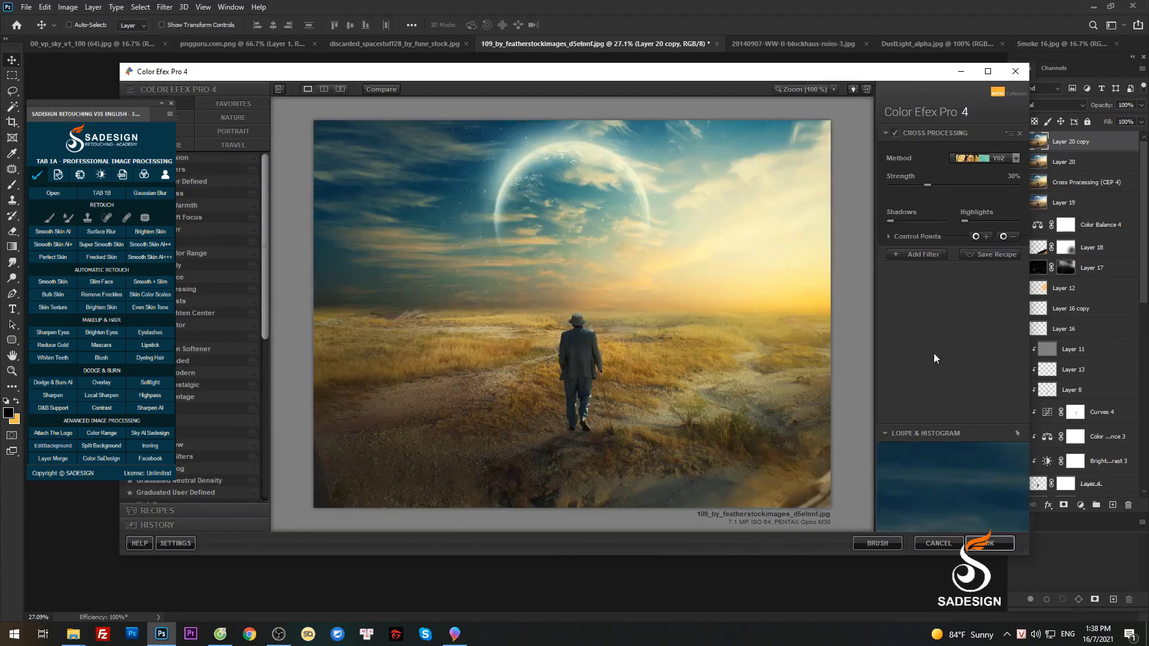
click(933, 542)
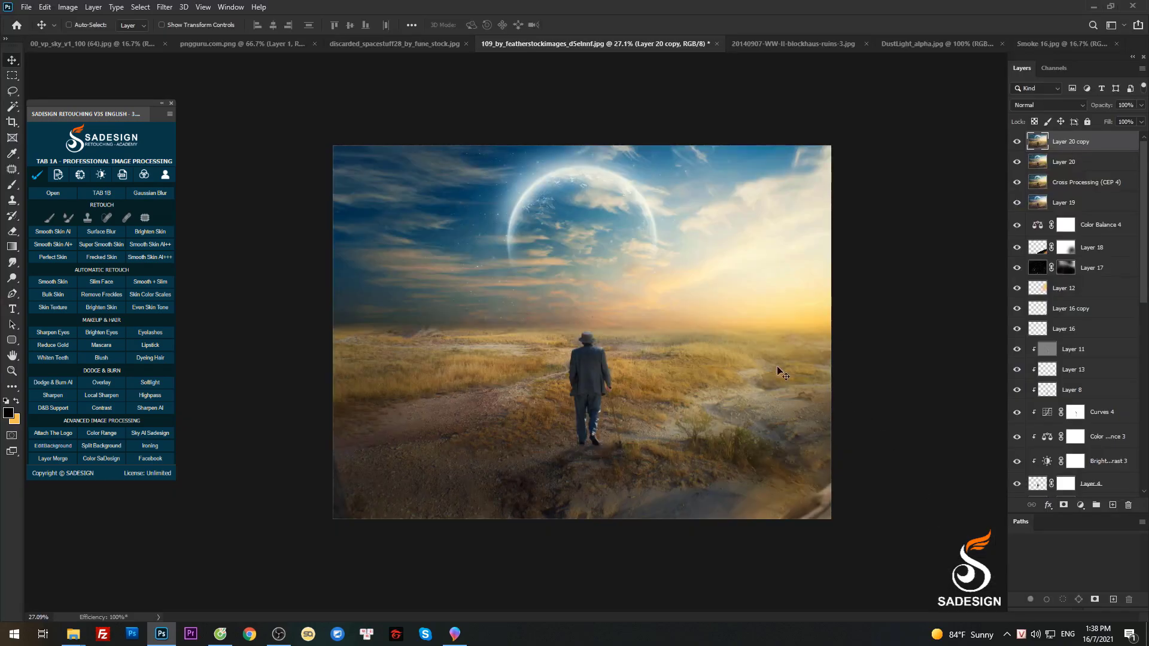
Apply a slight Gaussian Blur to the duplicated top layer
click(160, 7)
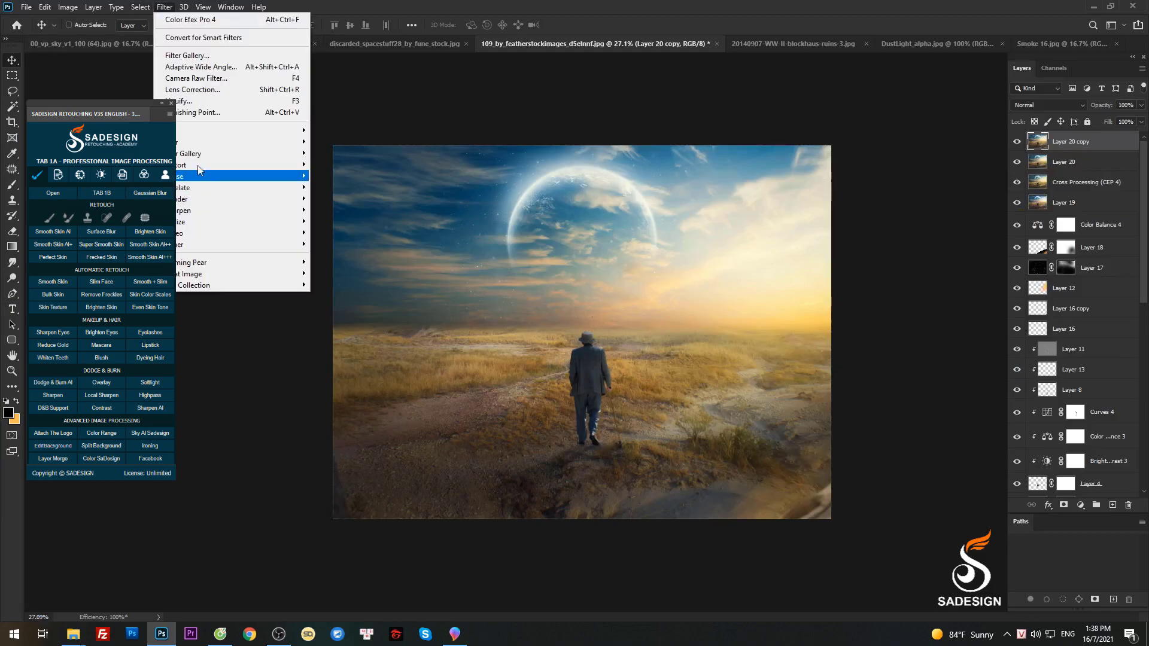
mouse_move(203, 143)
click(354, 189)
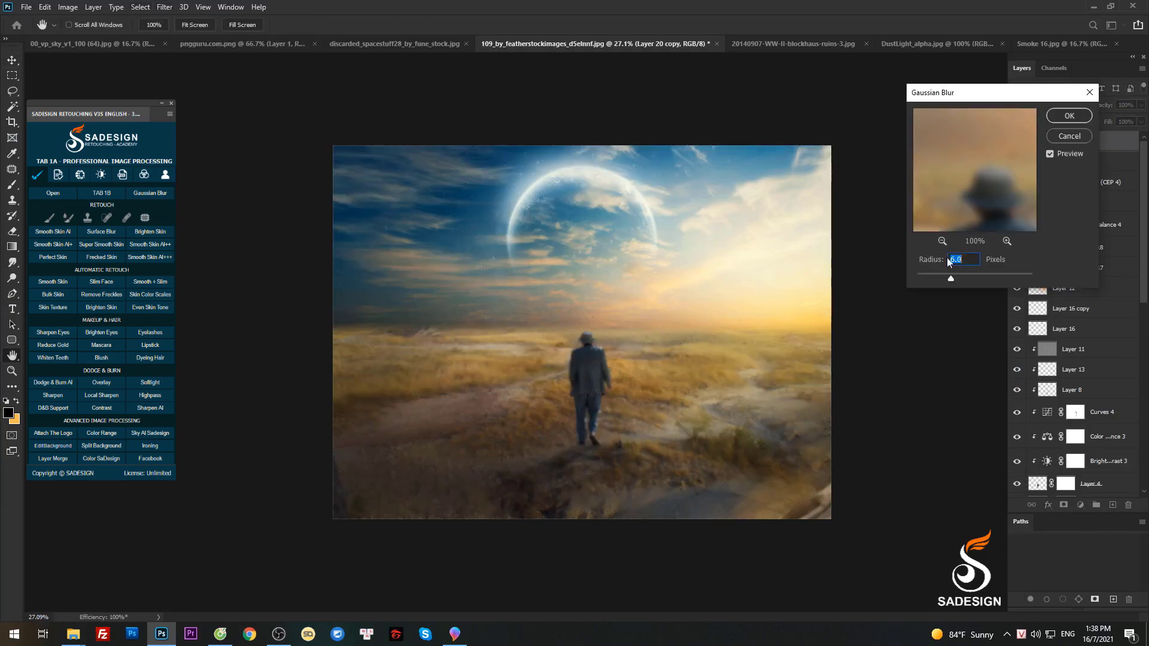
drag(940, 278, 939, 278)
click(1056, 117)
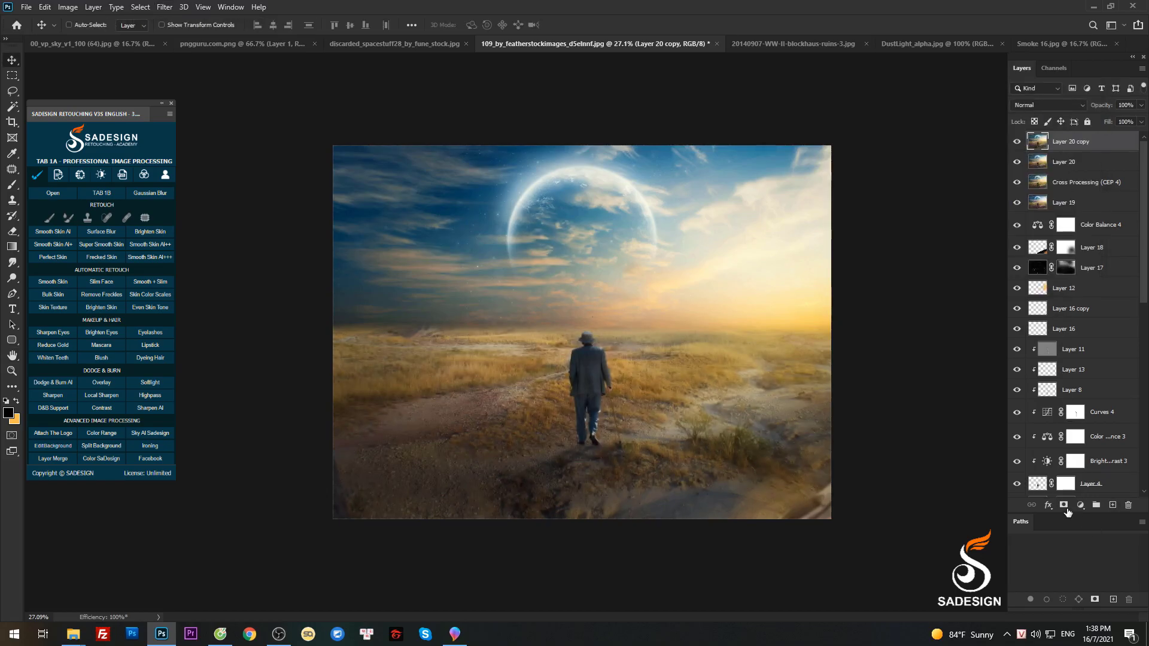
Add a mask to the blurred layer and paint black at 70% opacity over the man and the surrounding ground to restore sharpness
click(1063, 504)
key(b)
scroll(935, 469, down, 2)
drag(577, 325, 658, 326)
mouse_move(671, 407)
mouse_down()
mouse_move(756, 385)
mouse_move(347, 219)
mouse_move(778, 320)
mouse_move(647, 406)
mouse_move(517, 392)
mouse_up()
scroll(590, 392, up, 5)
key(7)
drag(609, 378, 524, 377)
mouse_move(587, 360)
mouse_down()
mouse_move(571, 490)
mouse_move(630, 470)
mouse_move(599, 430)
mouse_move(594, 396)
mouse_move(594, 357)
mouse_move(627, 352)
mouse_move(647, 444)
mouse_move(778, 414)
mouse_move(709, 479)
mouse_move(763, 484)
mouse_up()
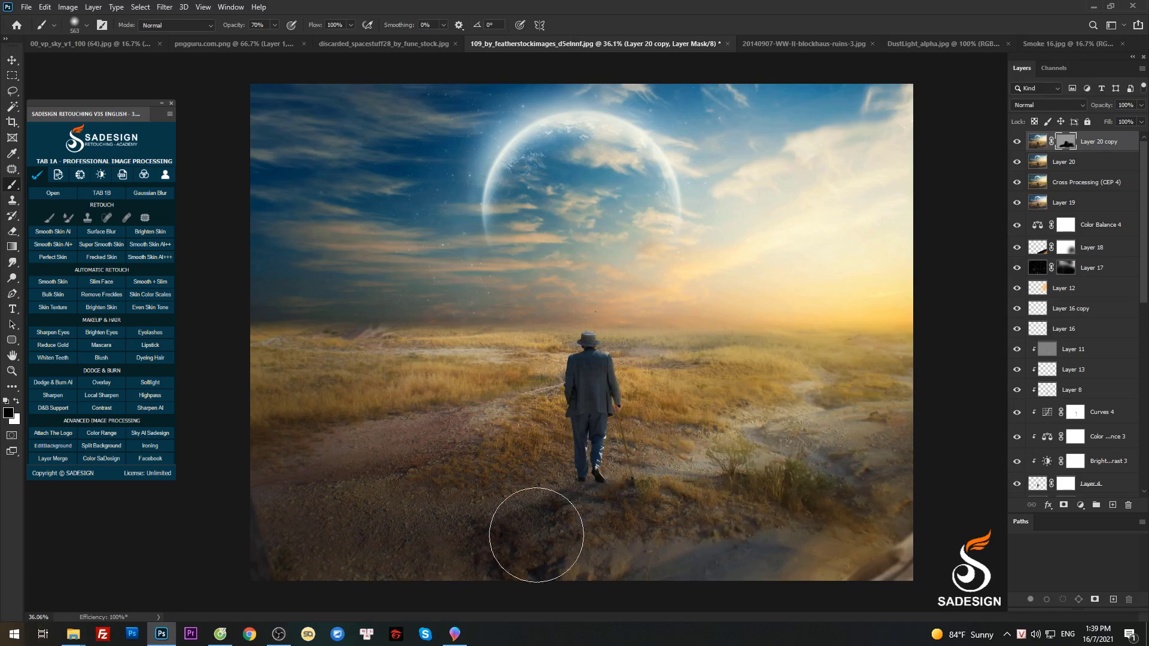
Paint the blur out of the foreground ground, the bushes and the grass beside the man on the layer mask
scroll(646, 503, down, 1)
drag(624, 510, 594, 511)
mouse_move(623, 532)
mouse_down()
mouse_move(746, 515)
mouse_move(801, 539)
mouse_move(791, 506)
mouse_up()
drag(707, 417, 675, 418)
drag(795, 449, 786, 425)
mouse_move(802, 389)
mouse_down()
mouse_move(829, 371)
mouse_move(612, 367)
mouse_move(648, 363)
mouse_up()
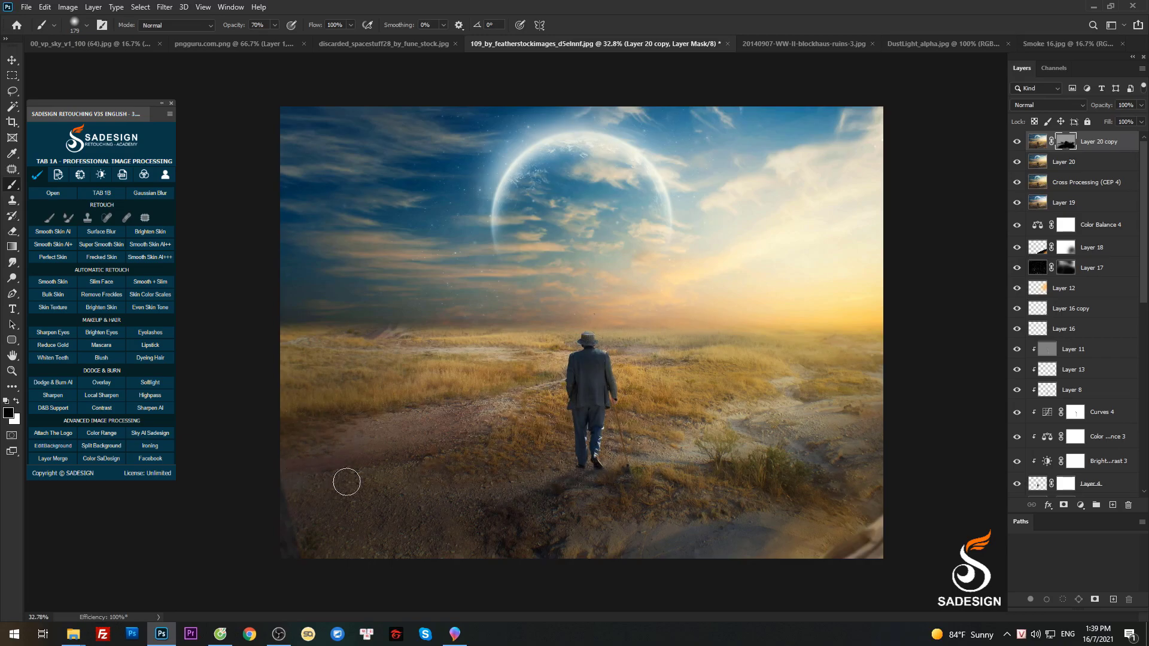
Refine the blur mask around the man with a smaller brush of about 138 px and review the finished image
alt+right_click(556, 519)
alt+right_click(621, 410)
scroll(615, 502, up, 7)
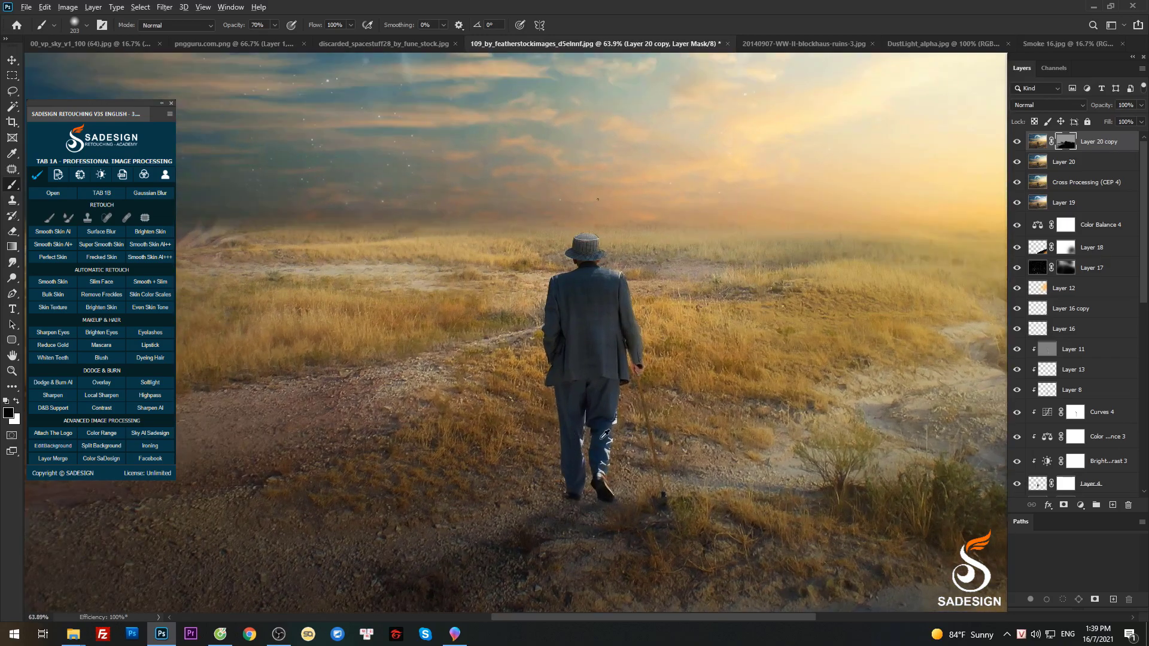
alt+right_click(570, 333)
scroll(702, 332, down, 2)
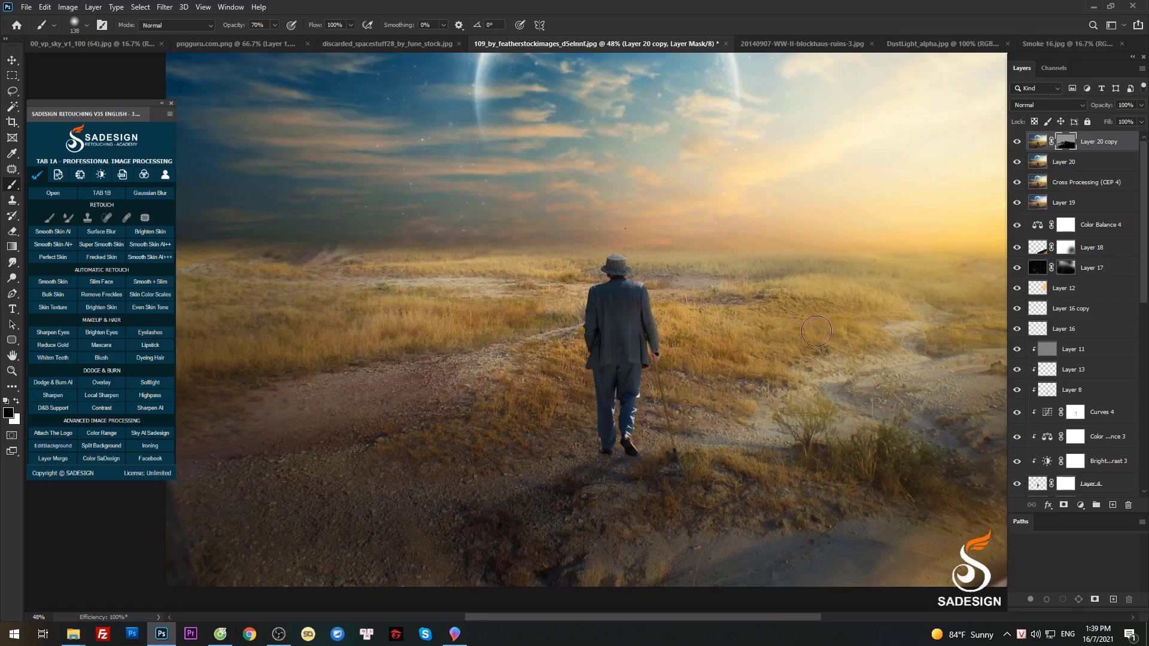
scroll(552, 492, down, 1)
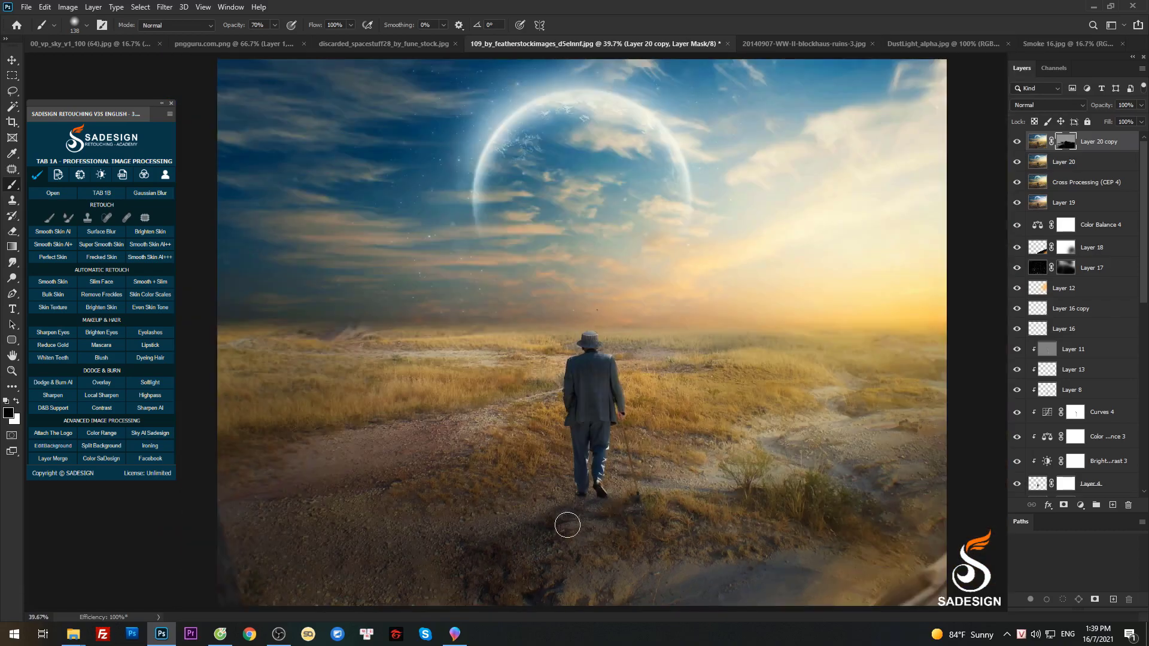
scroll(558, 528, down, 1)
key(v)
scroll(616, 430, up, 1)
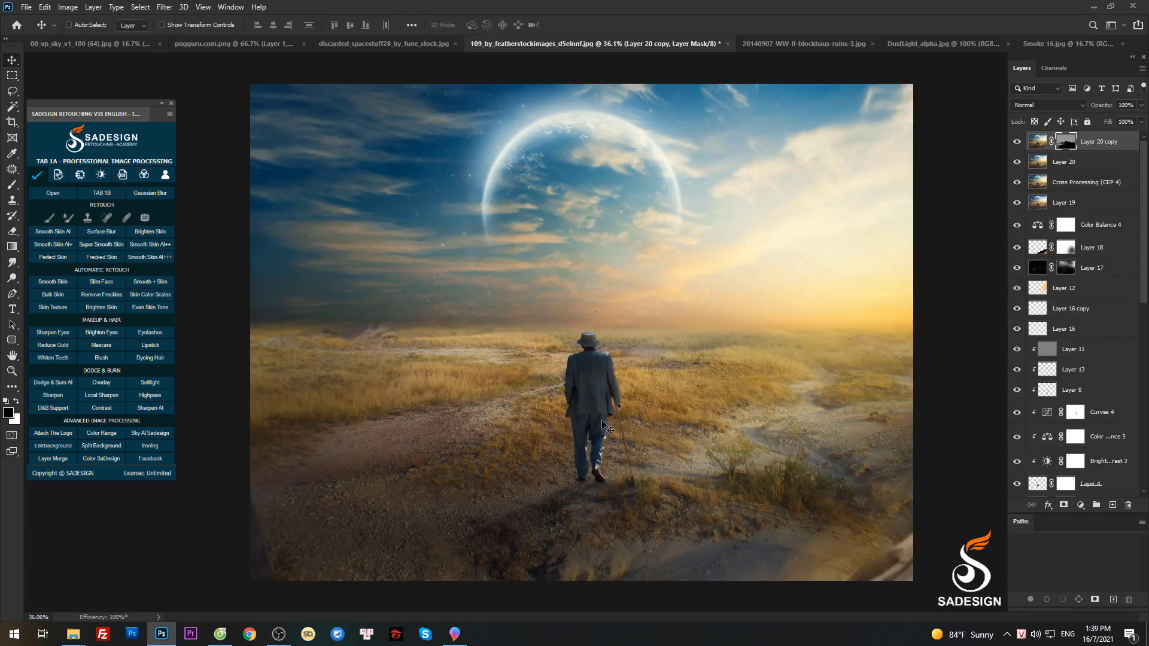
key(alt+Tab)
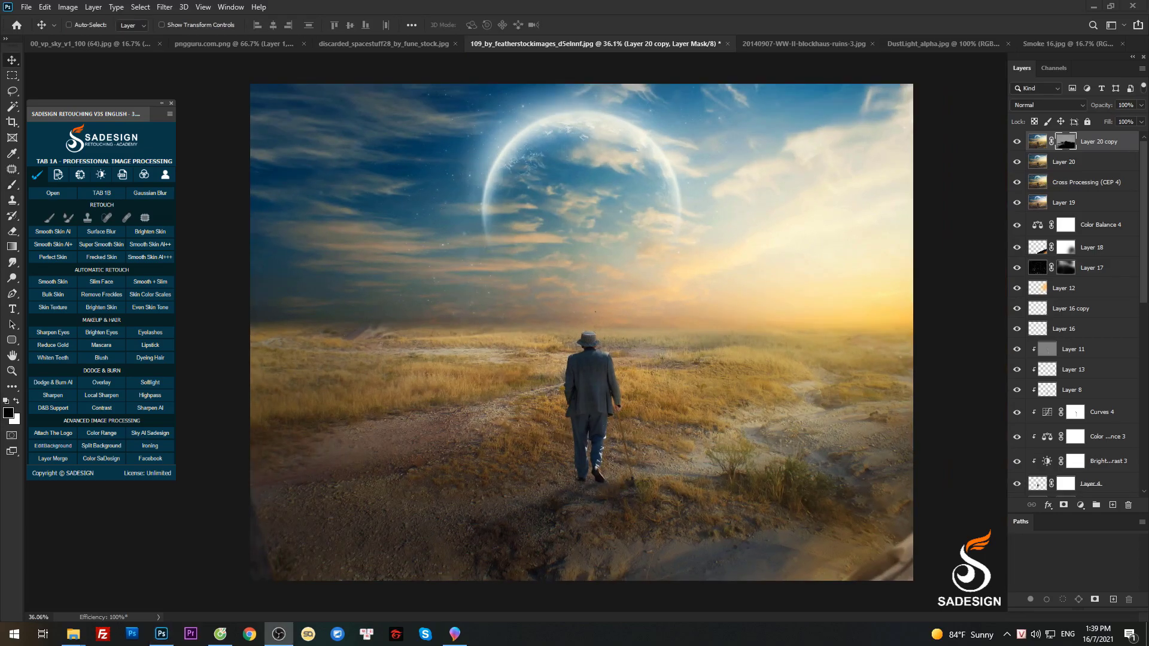